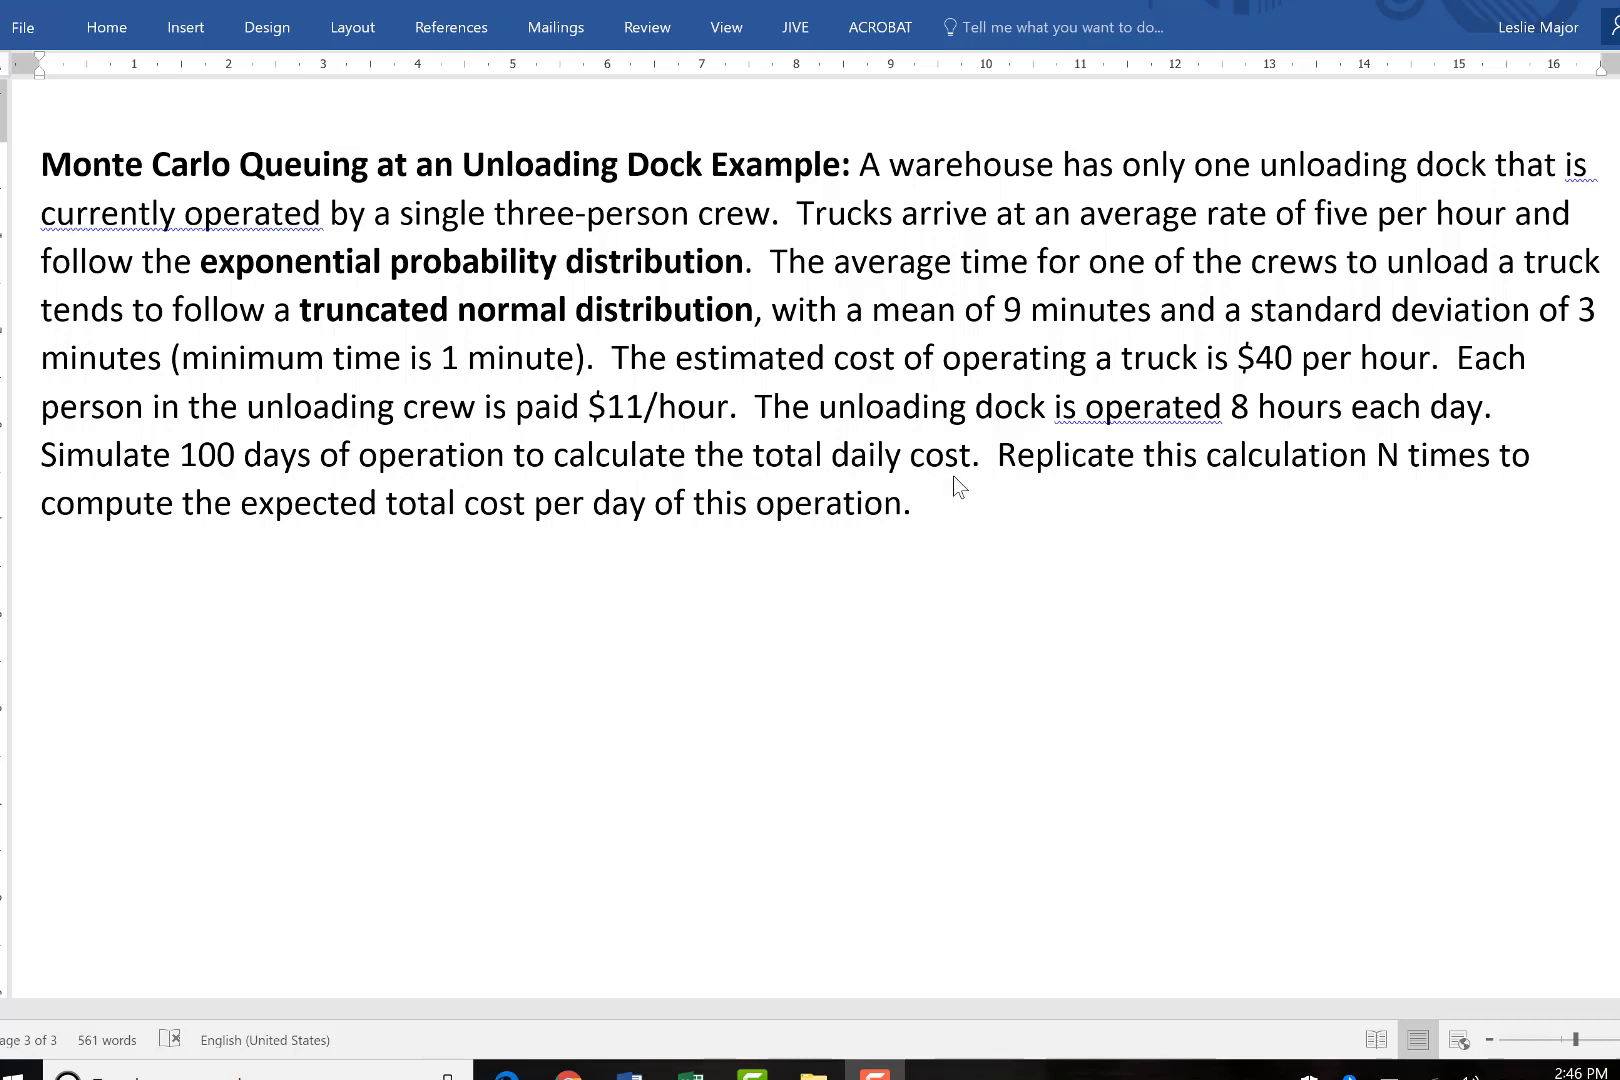
In the Word problem, change 'Replicate this calculation N times' to 200 times.
click(1403, 455)
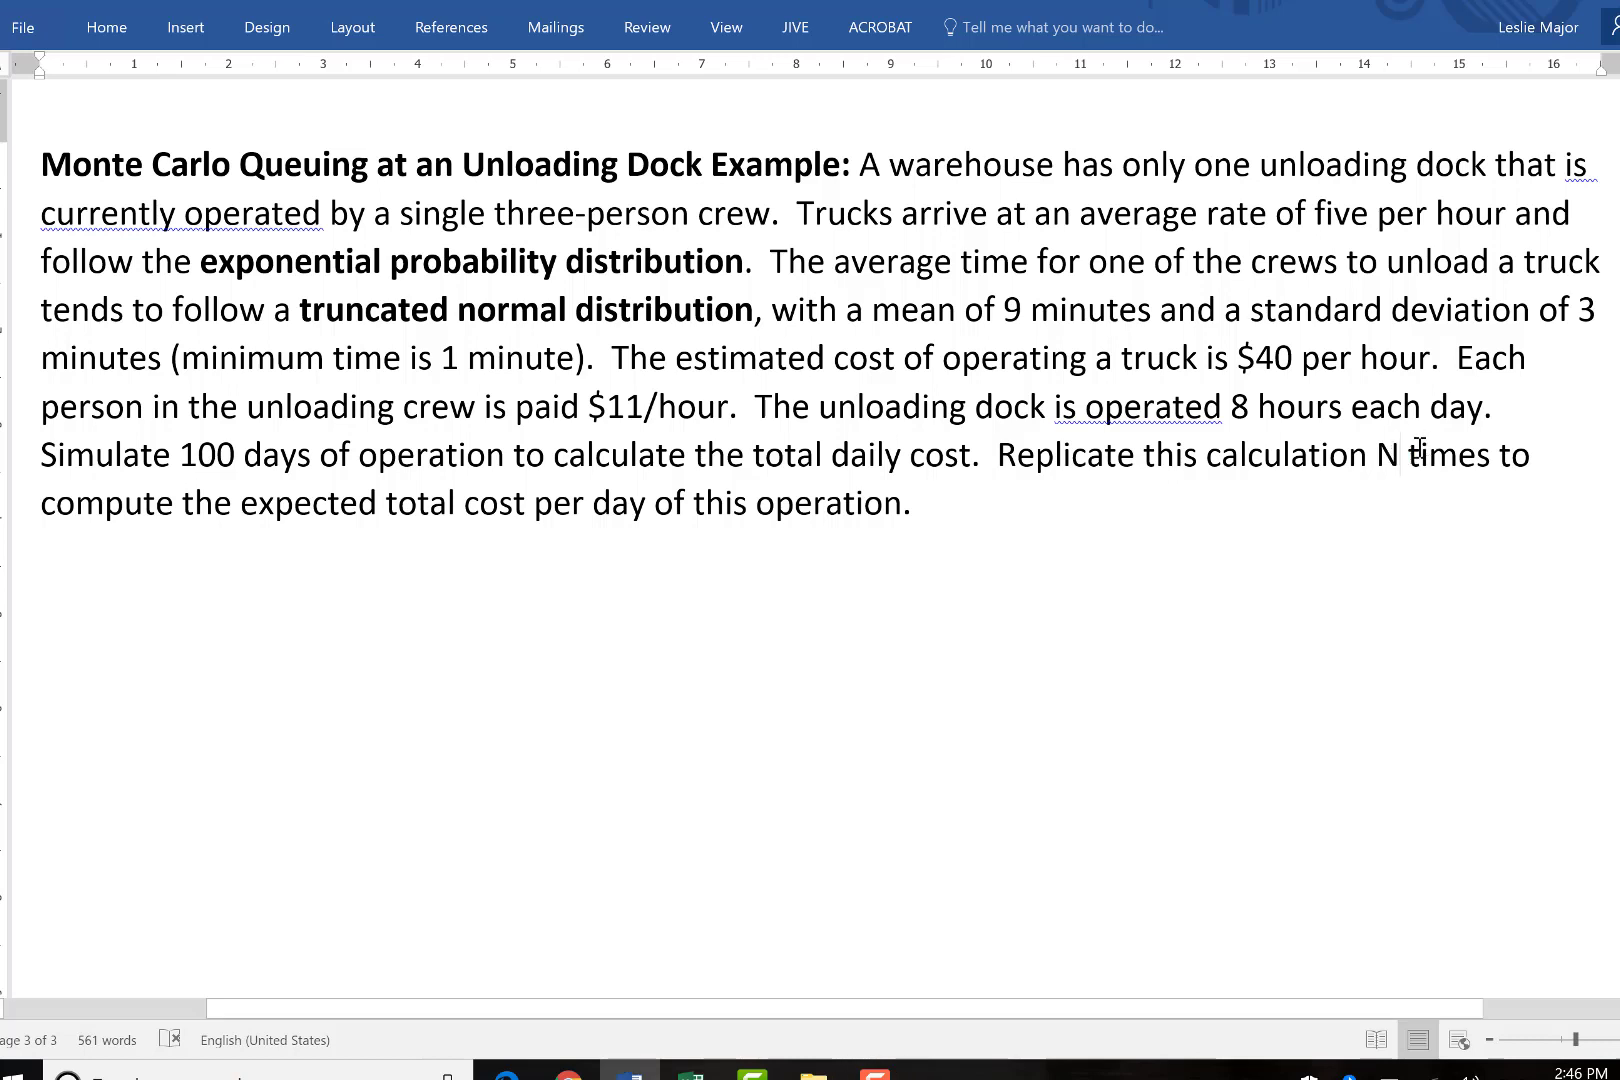
key(BackSpace)
text(200)
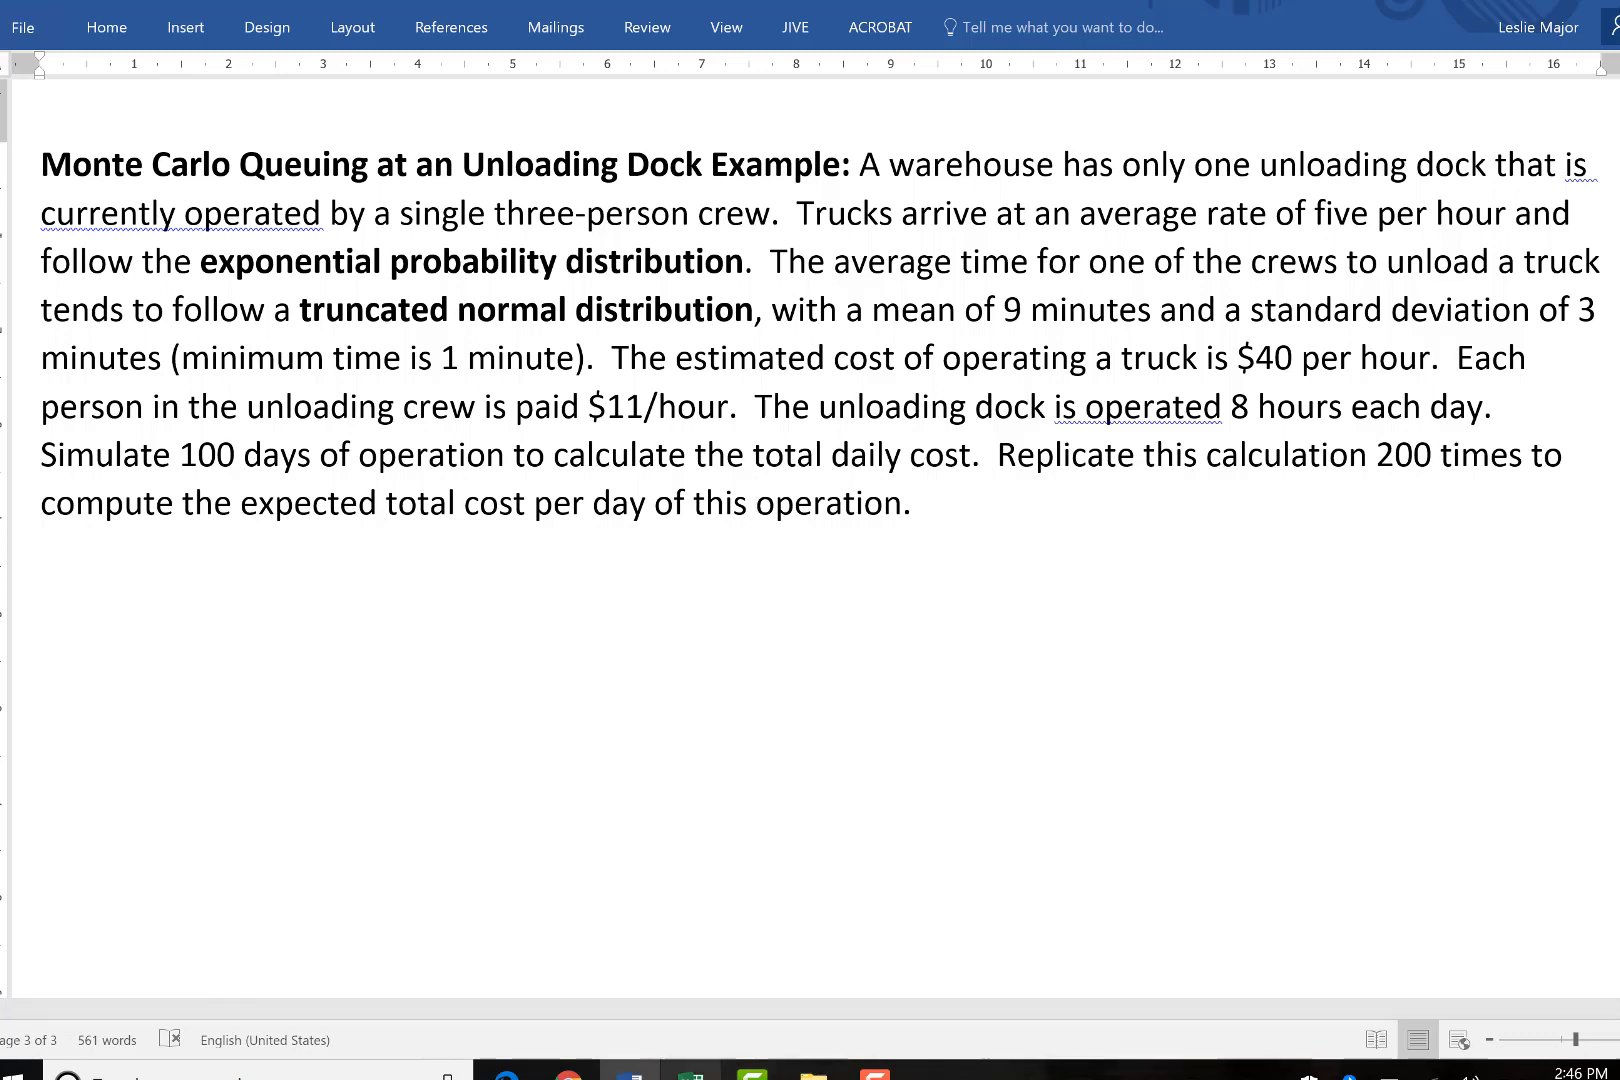
Return to the Excel dock sheet and select the trucks-unloaded-per-minute input.
click(690, 1072)
click(623, 492)
click(848, 320)
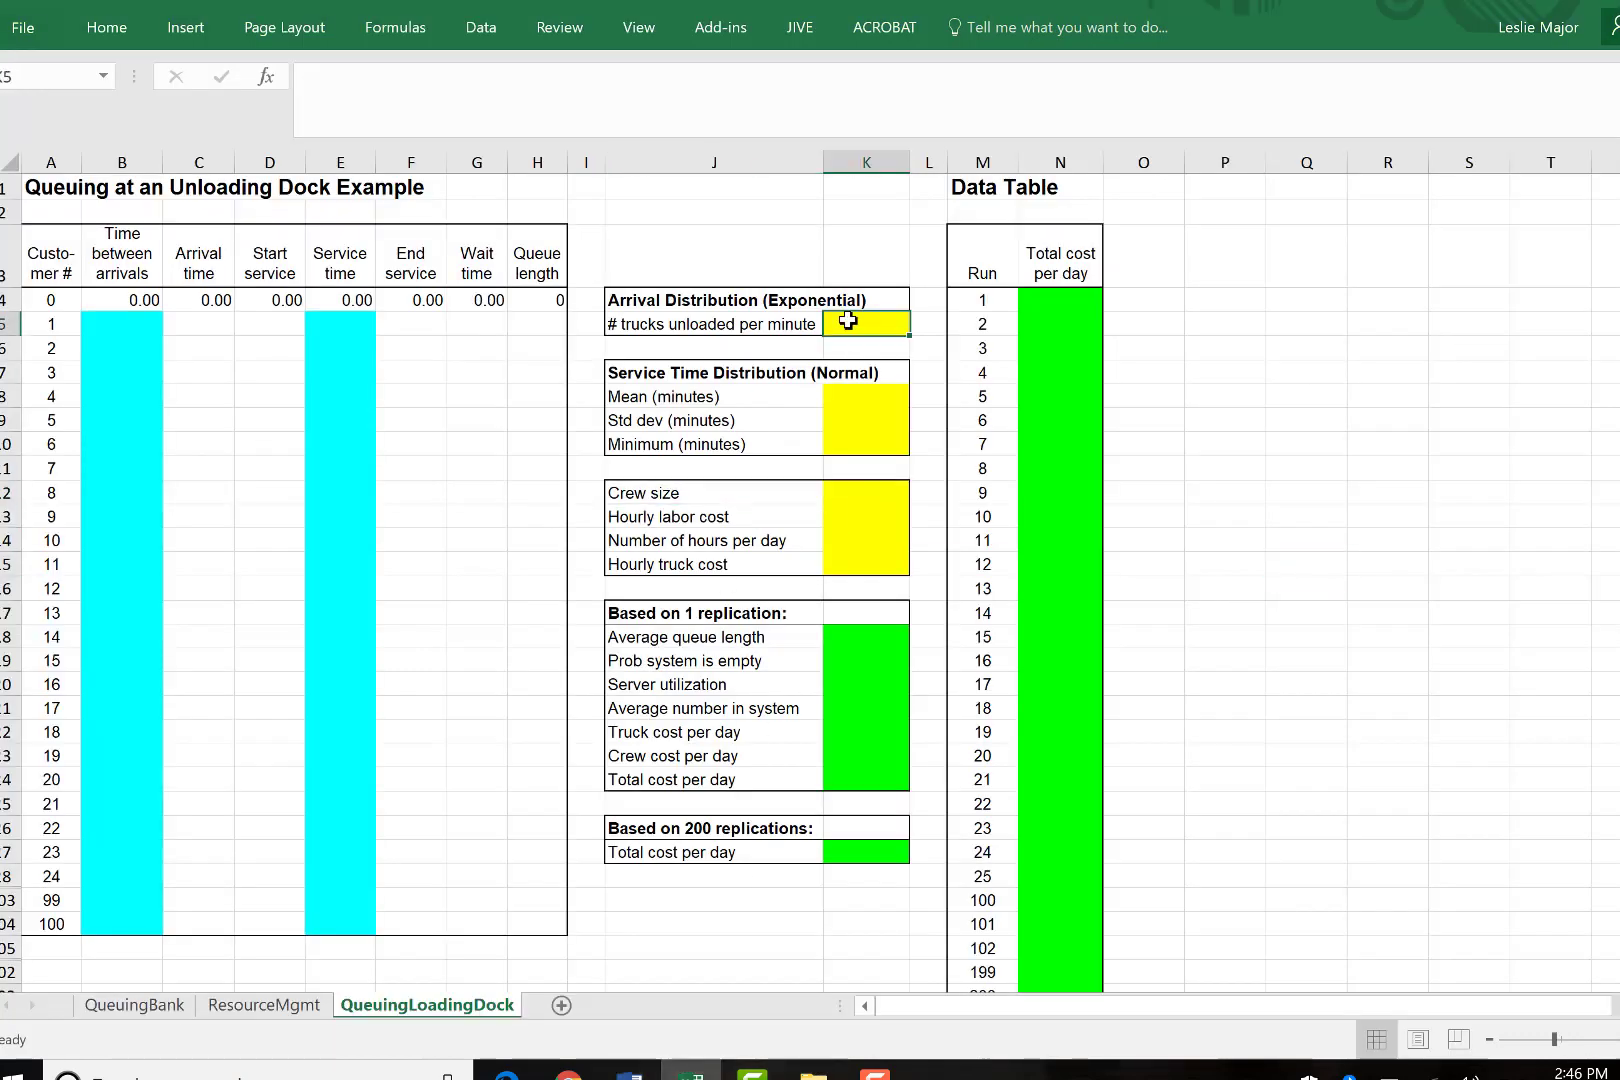
Enter service time mean 9, std dev 3 and minimum 1, then begin a formula in K5.
click(858, 397)
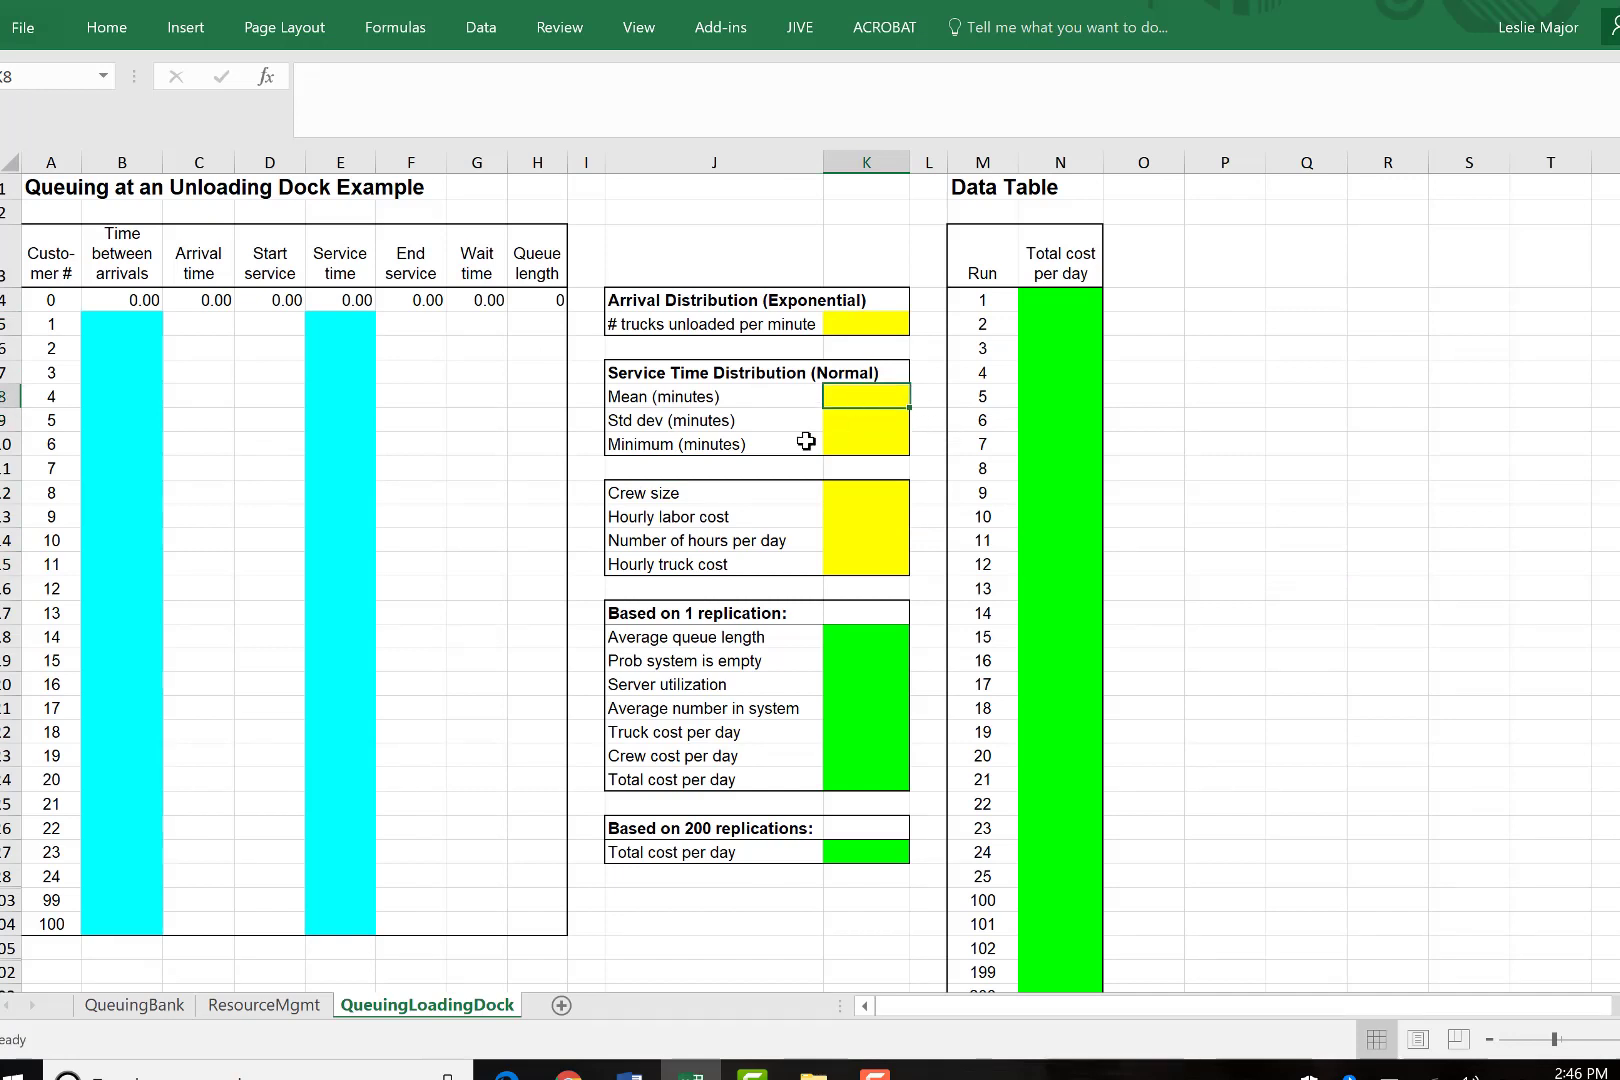
text(9)
key(ctrl+Return)
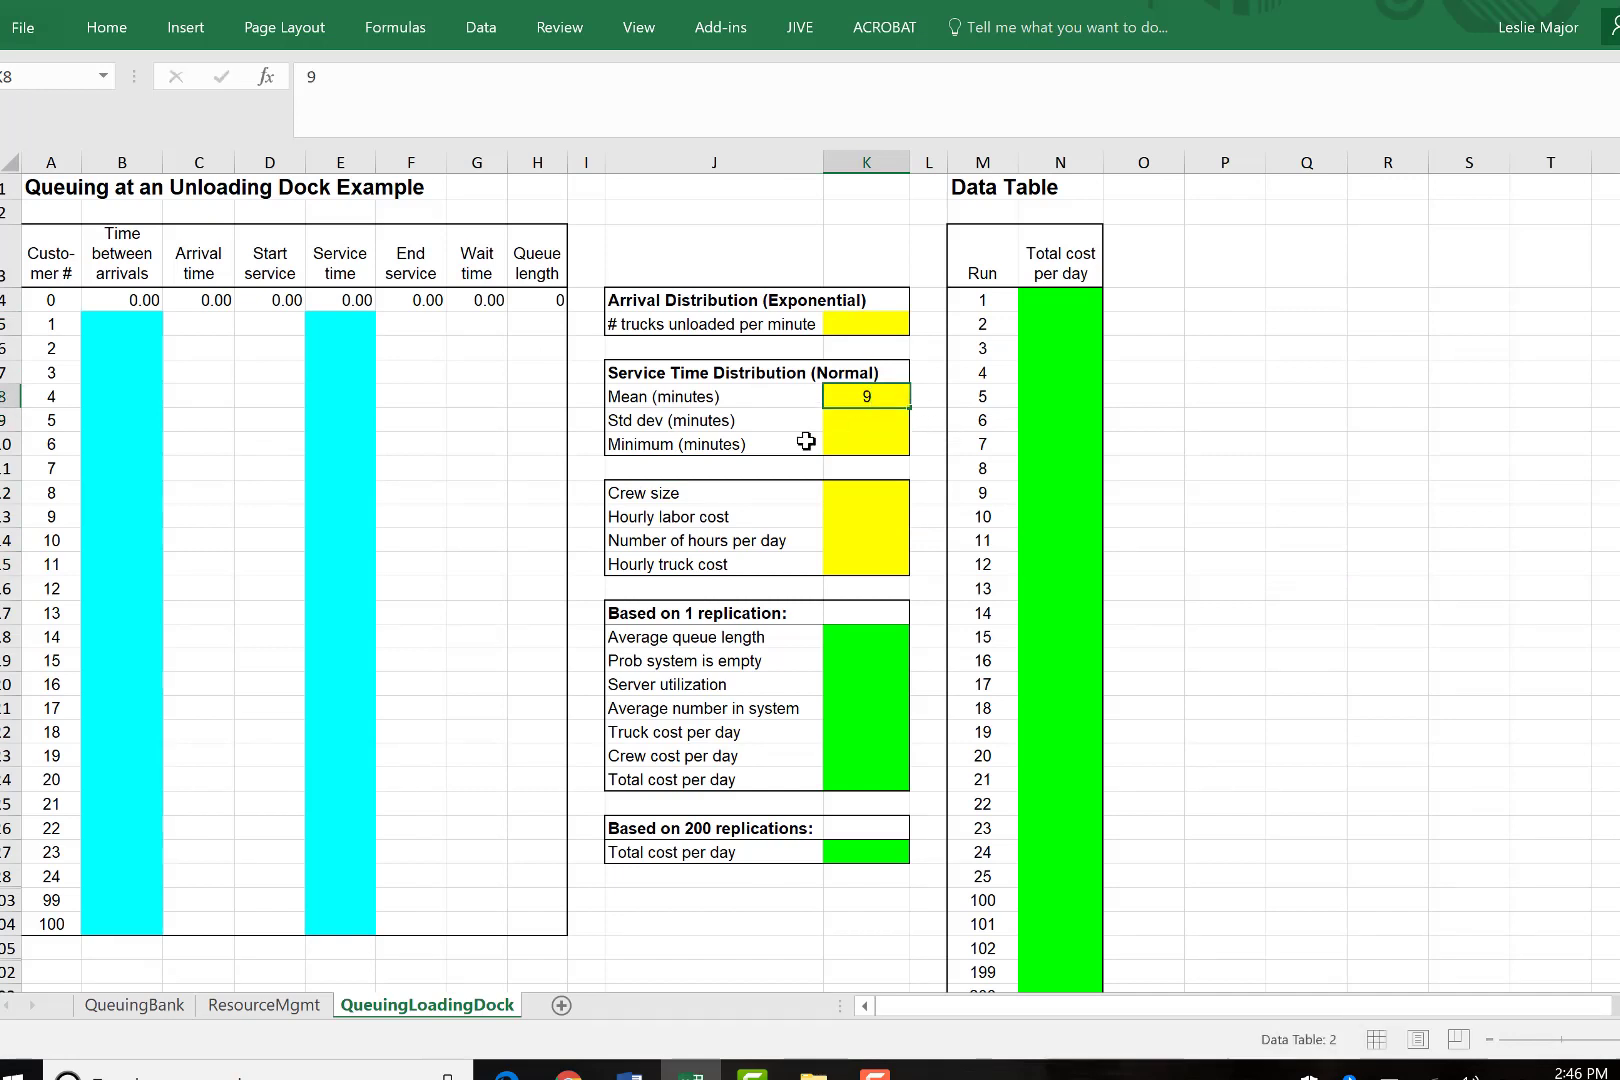
key(Down)
text(3)
key(ctrl+Return)
key(Down)
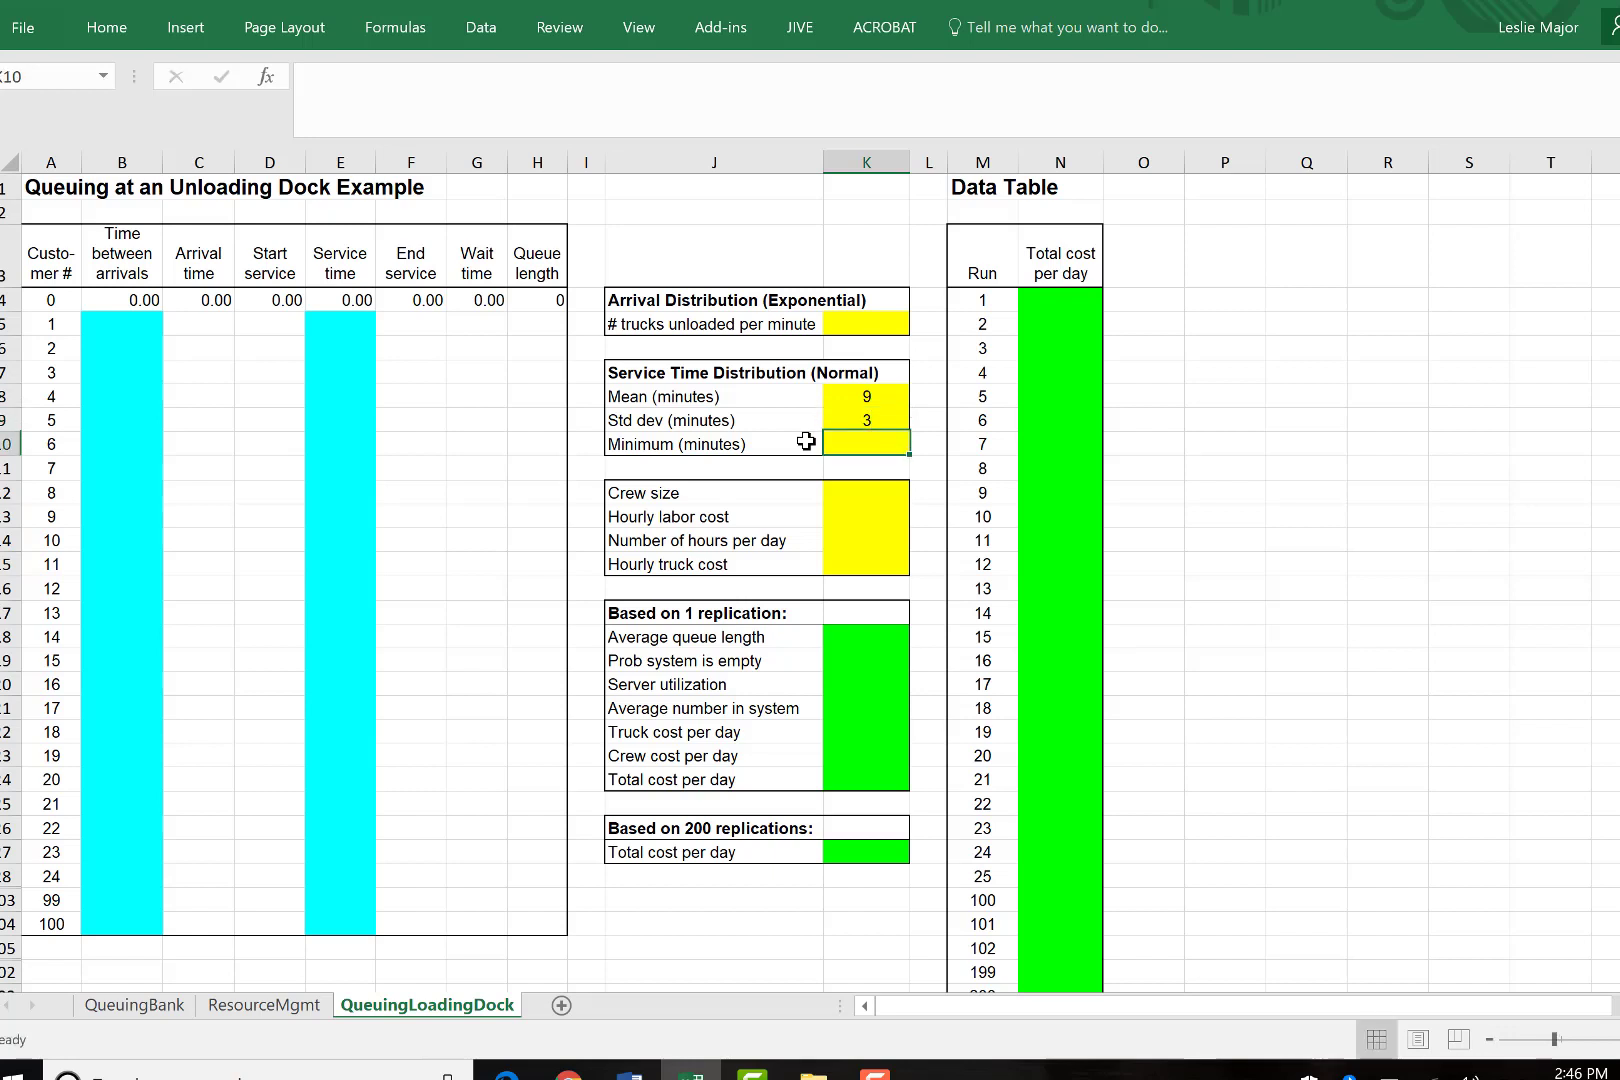
text(1)
key(ctrl+Return)
key(Up)
key(Up)
key(Up)
key(Up)
key(Up)
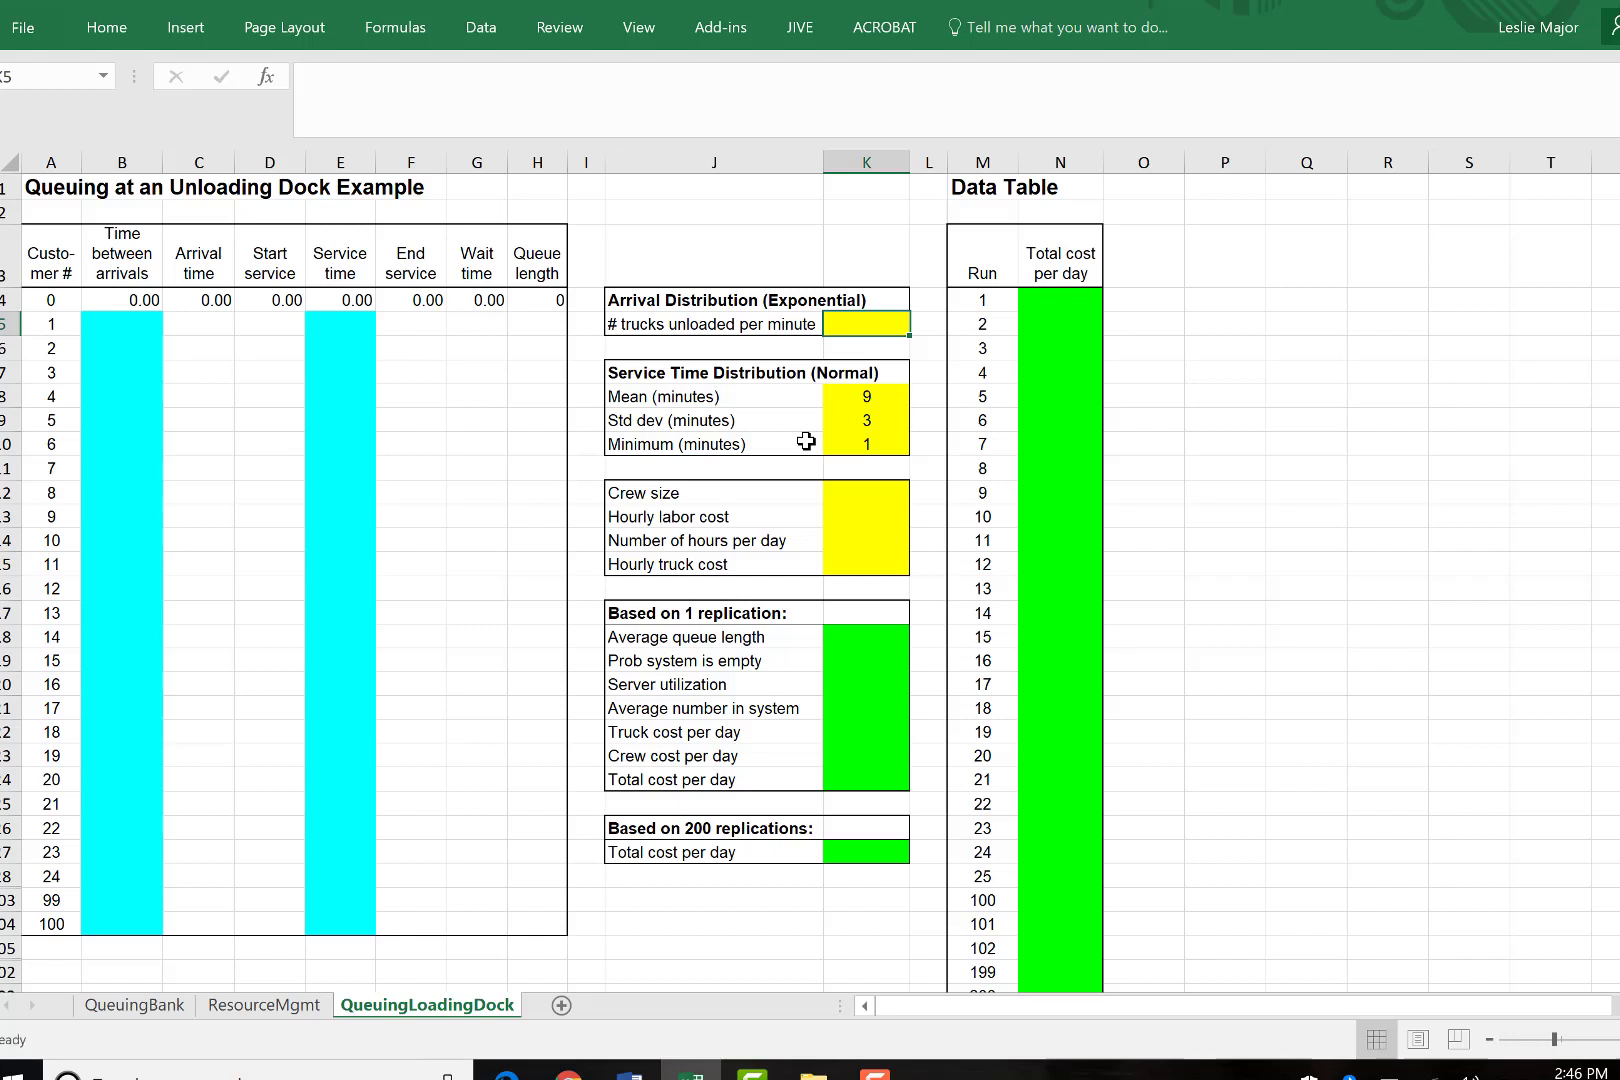
text(=)
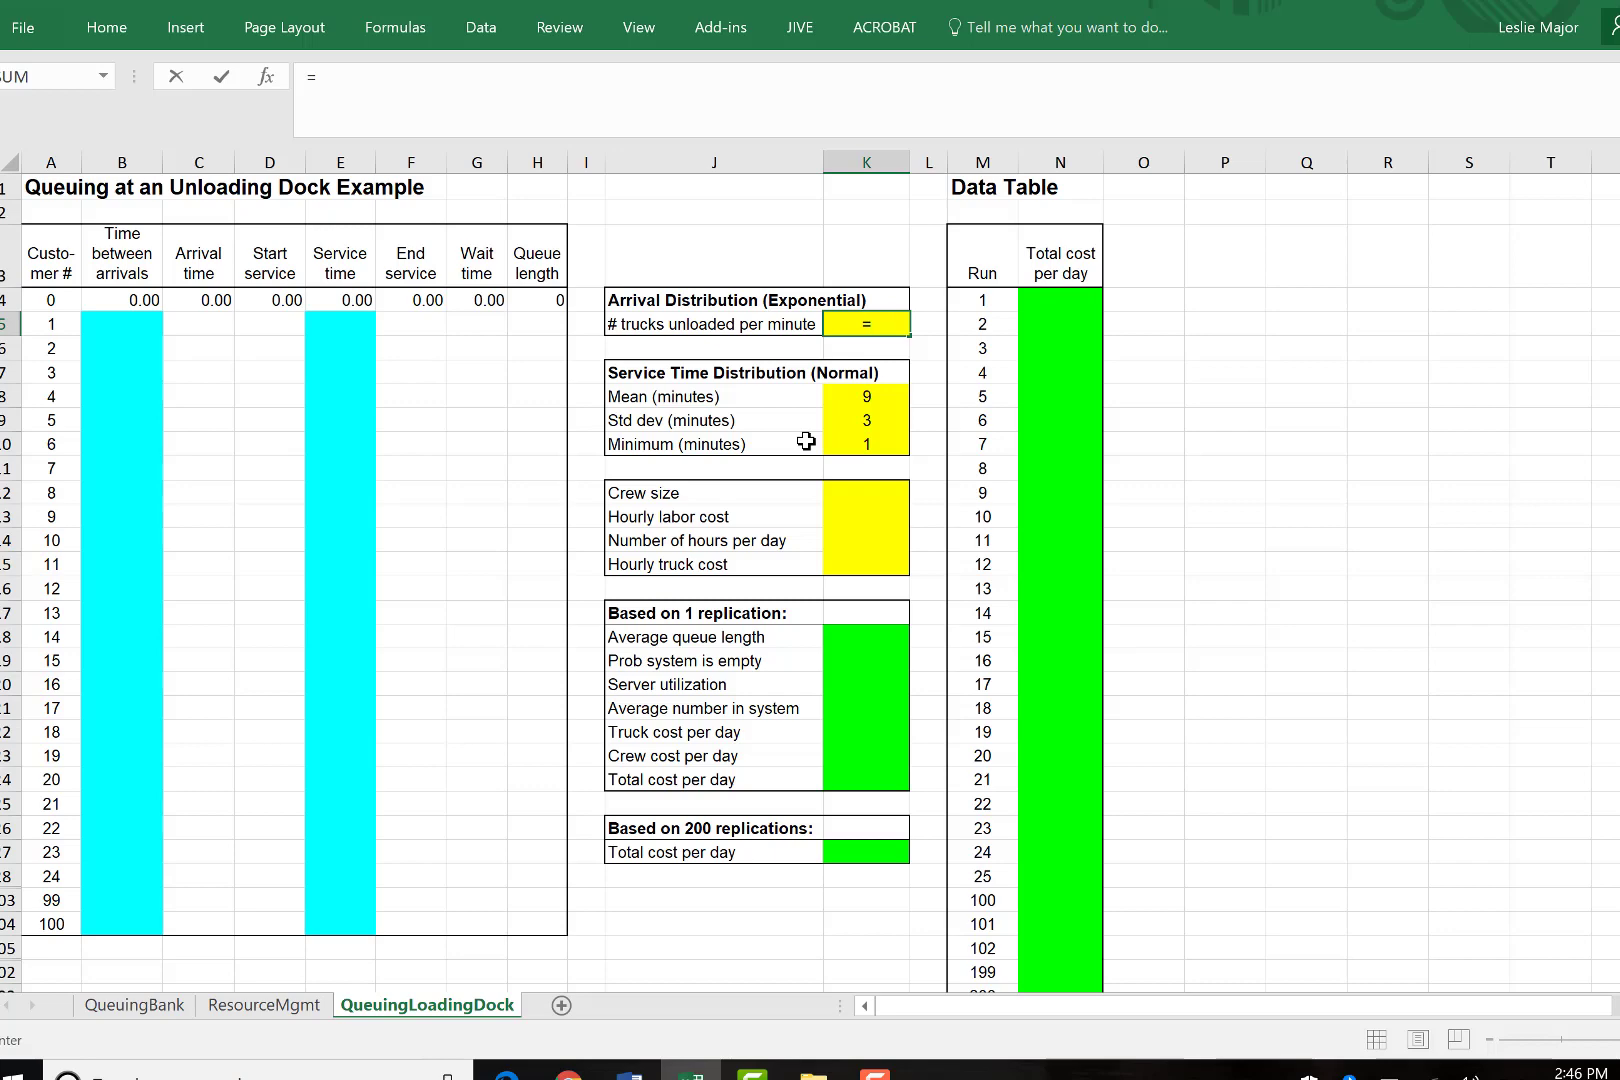
click(629, 1074)
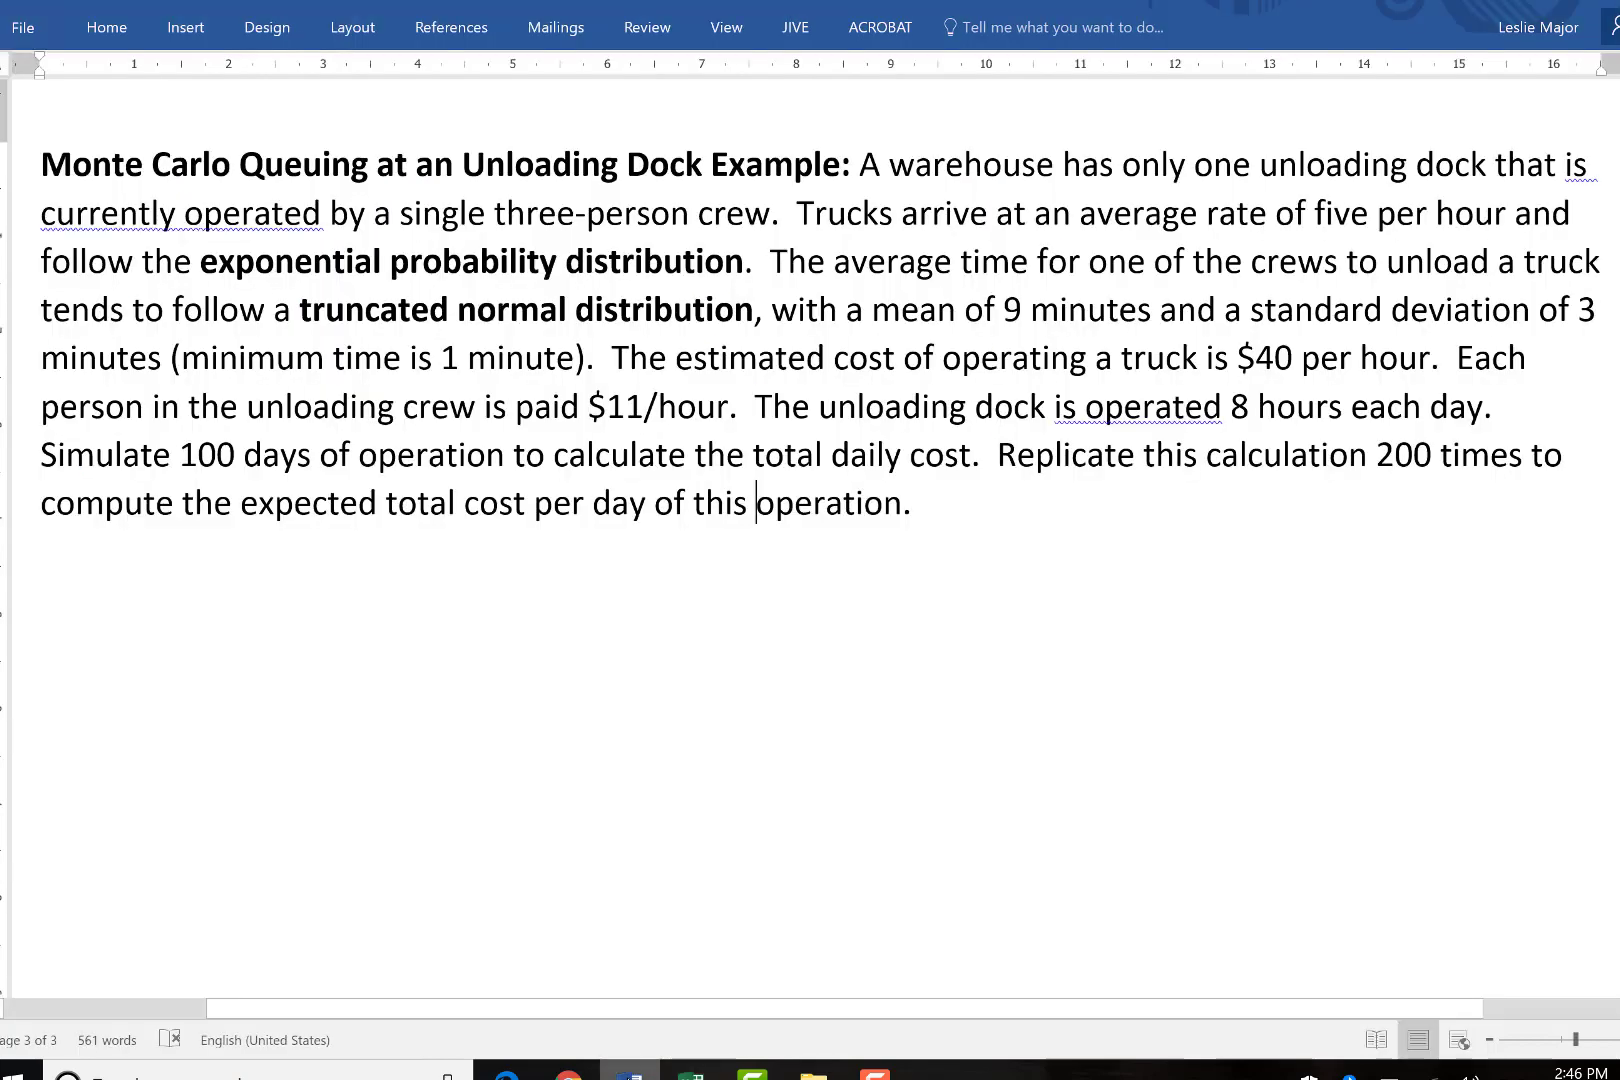
click(950, 406)
click(1071, 215)
drag(1306, 215, 1490, 230)
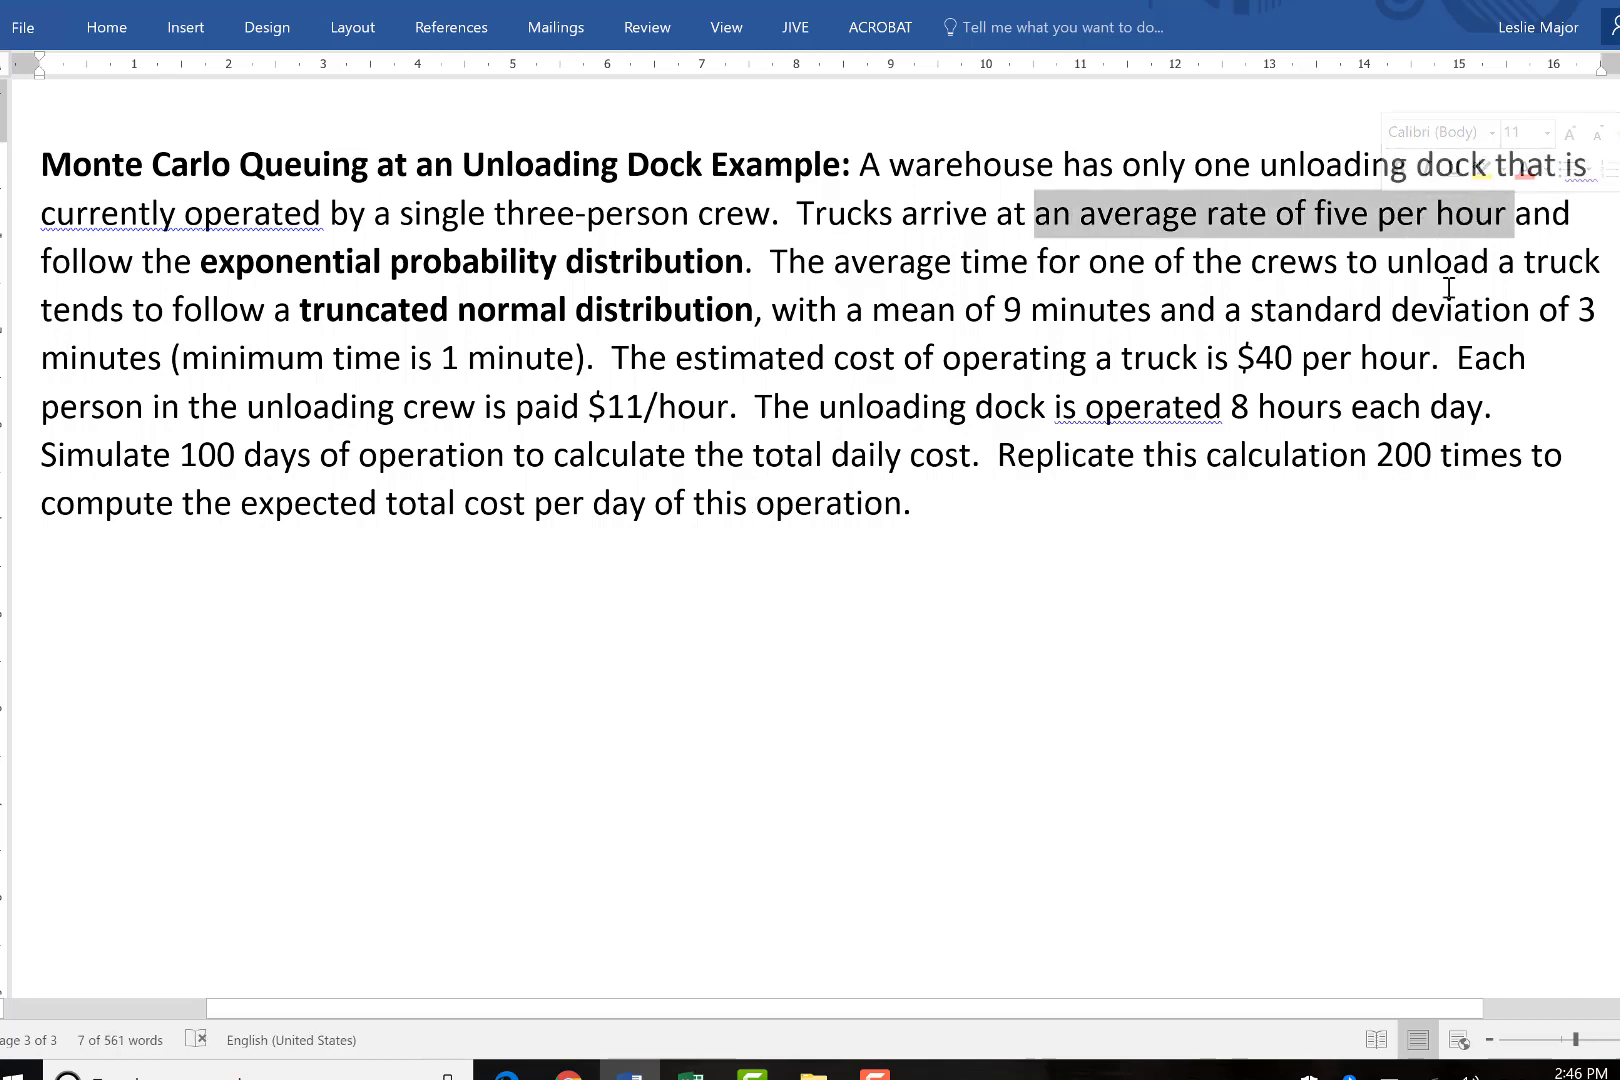
click(1440, 293)
drag(873, 312, 601, 360)
click(1002, 309)
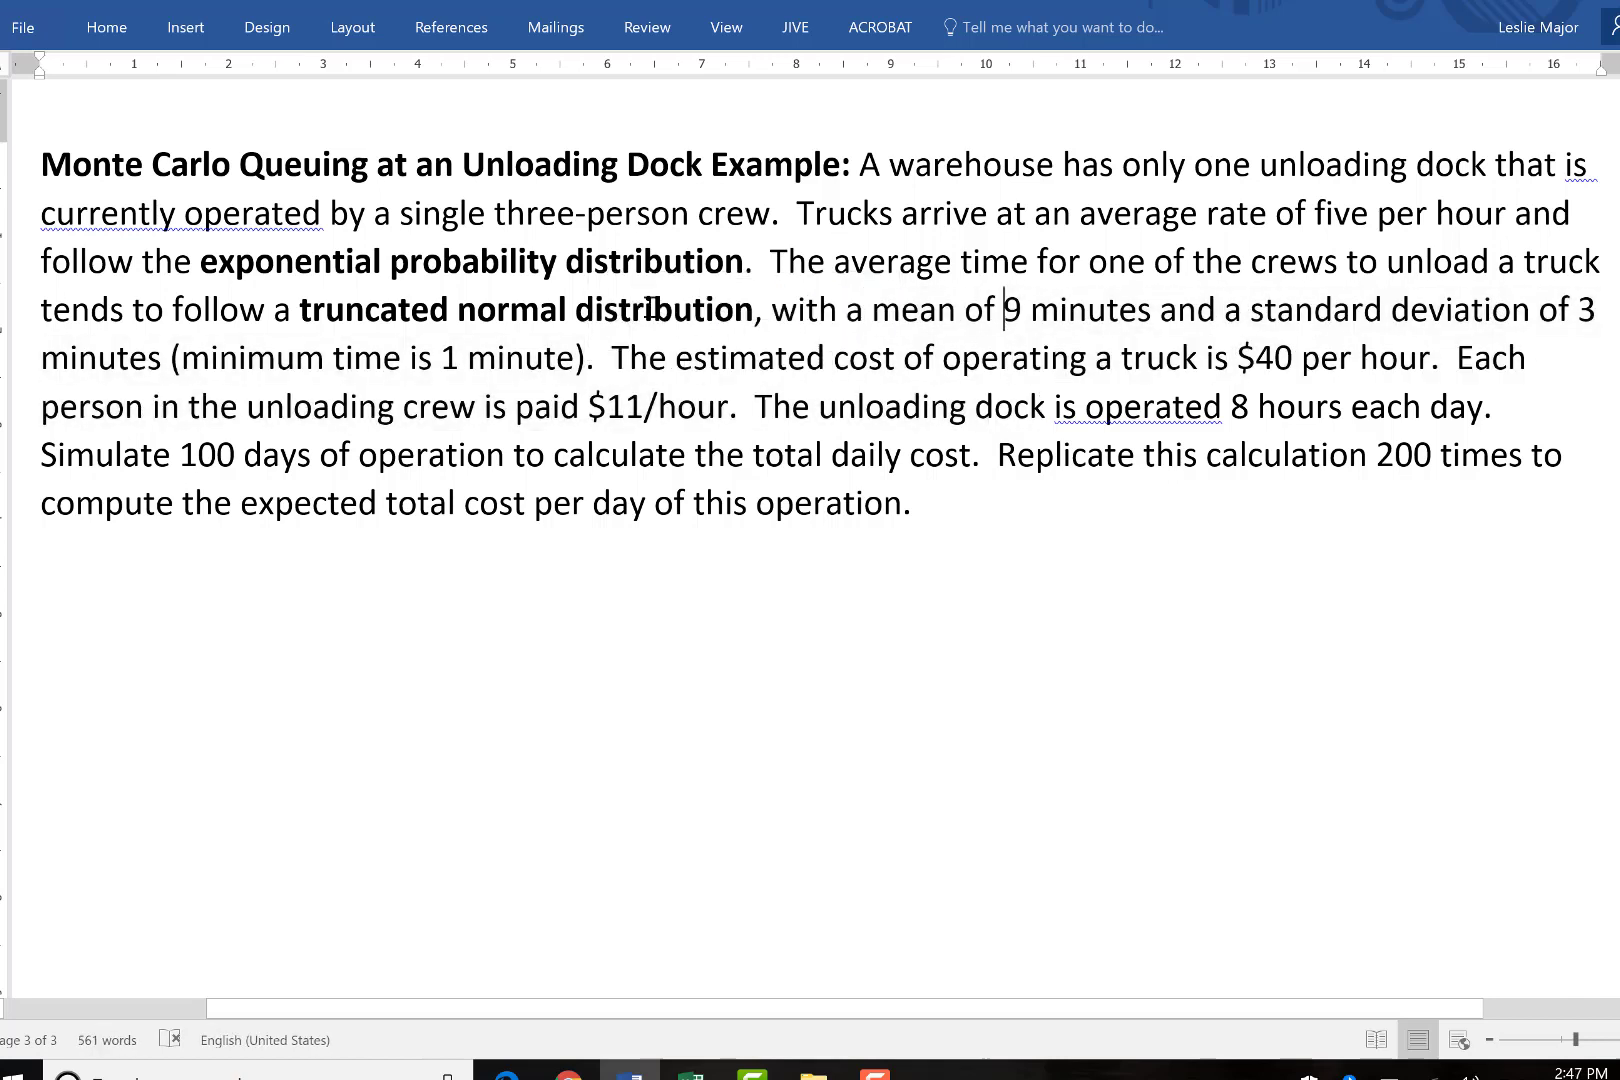
click(677, 405)
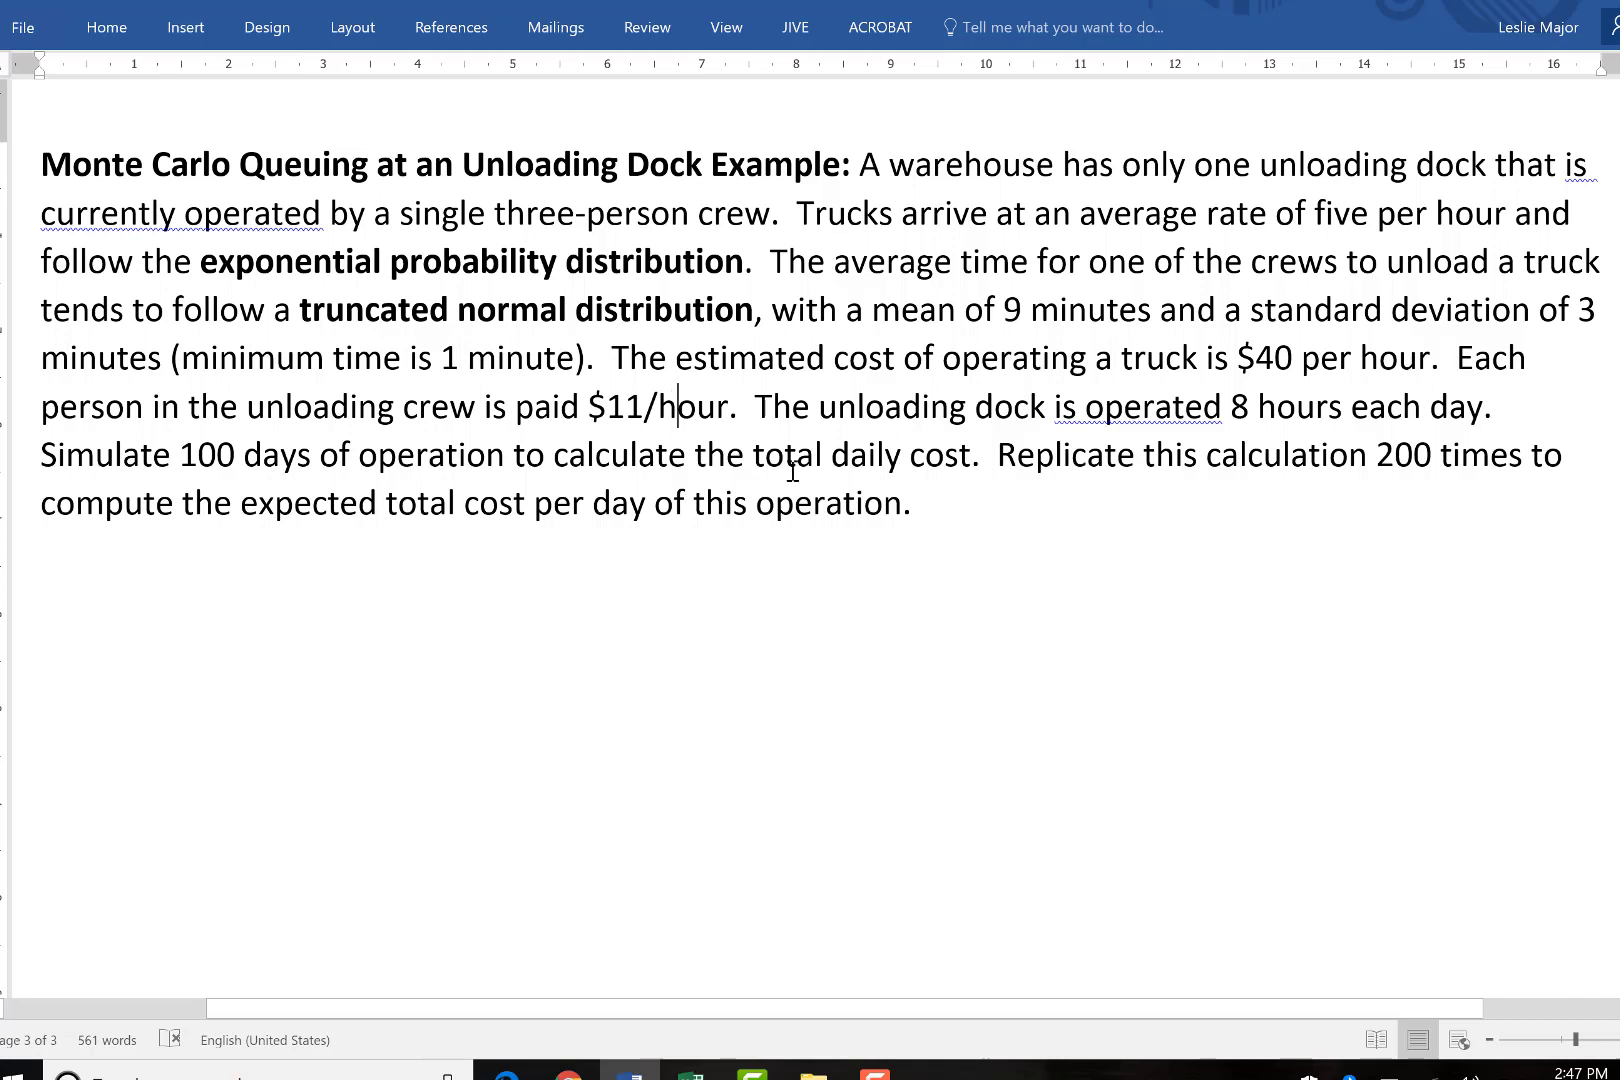
click(981, 462)
drag(1510, 213, 1143, 210)
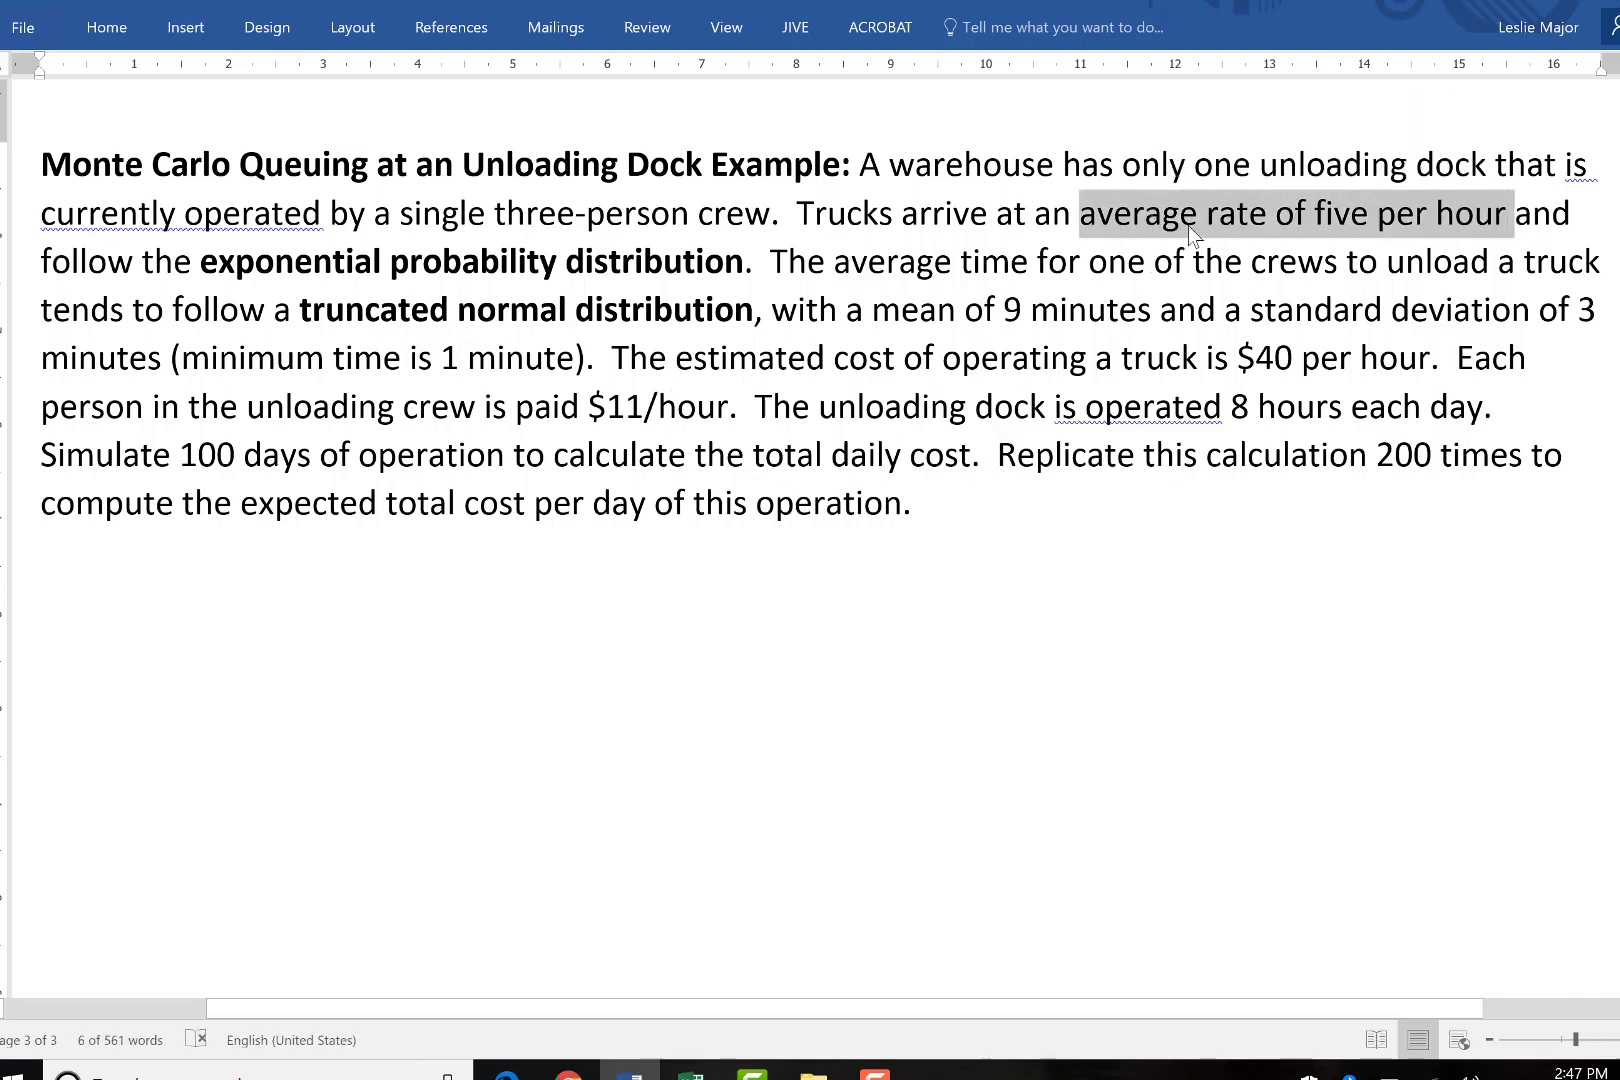
click(1190, 231)
click(1250, 218)
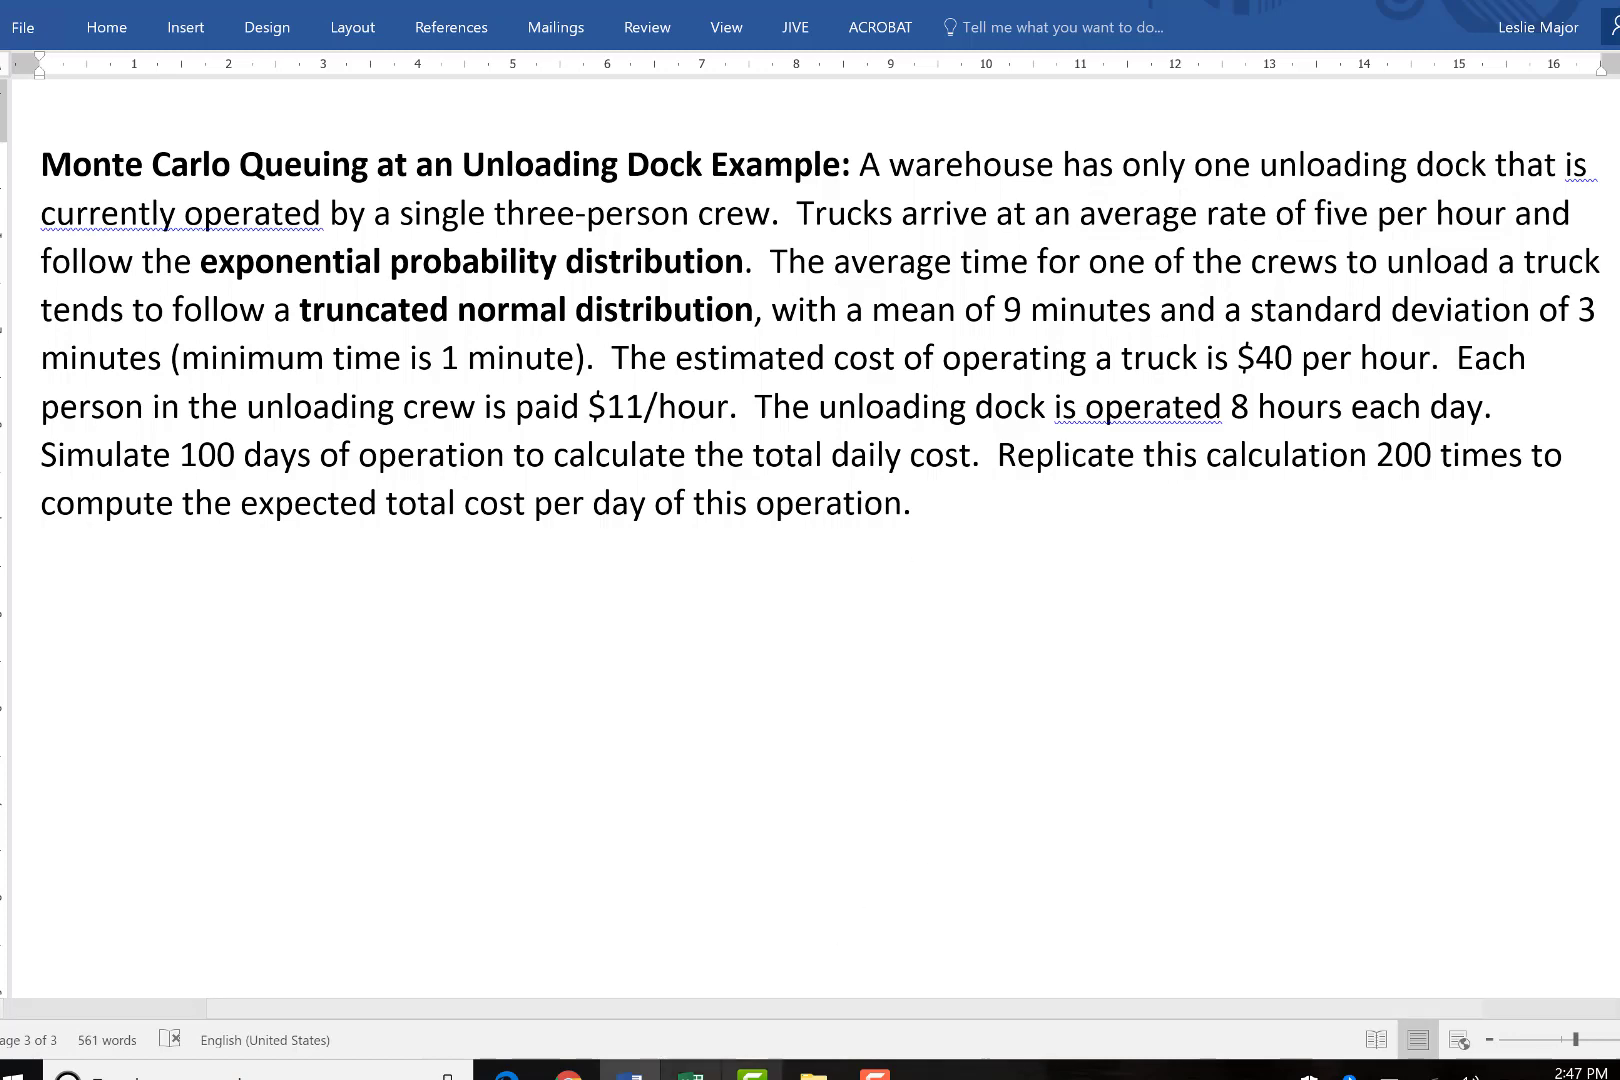
Enter =5/60 as the trucks-per-minute arrival rate in K5.
click(690, 1075)
click(866, 324)
text(=)
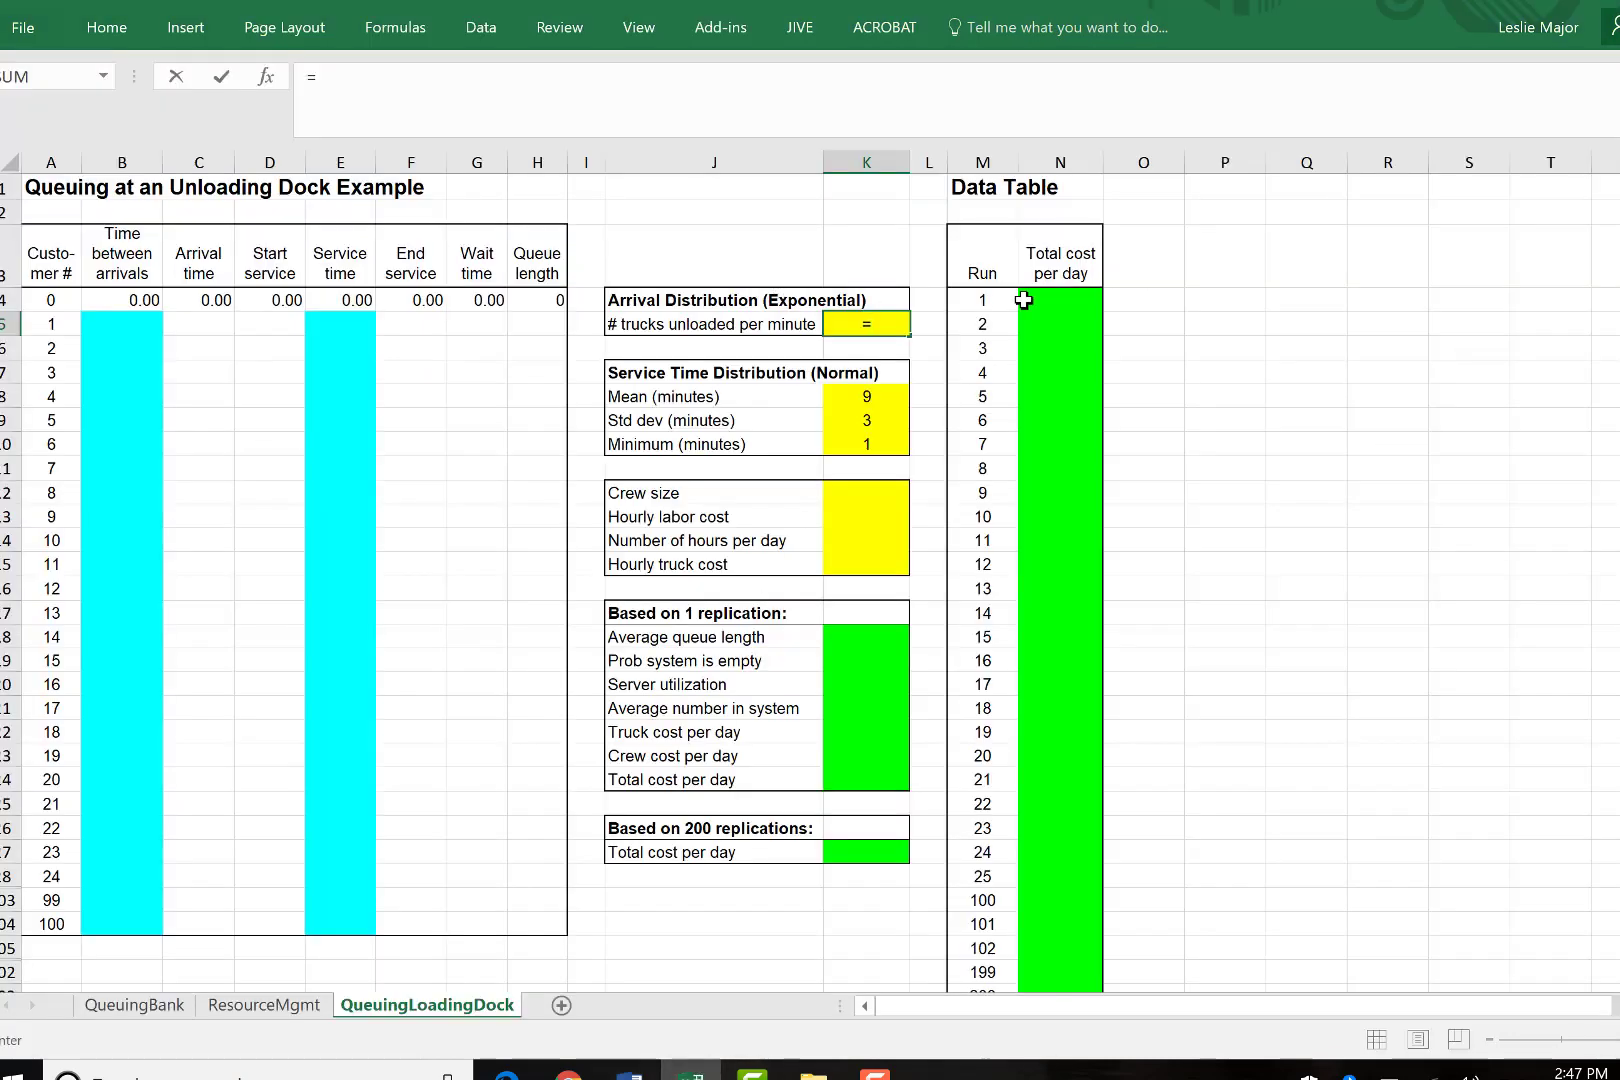
text(5/60)
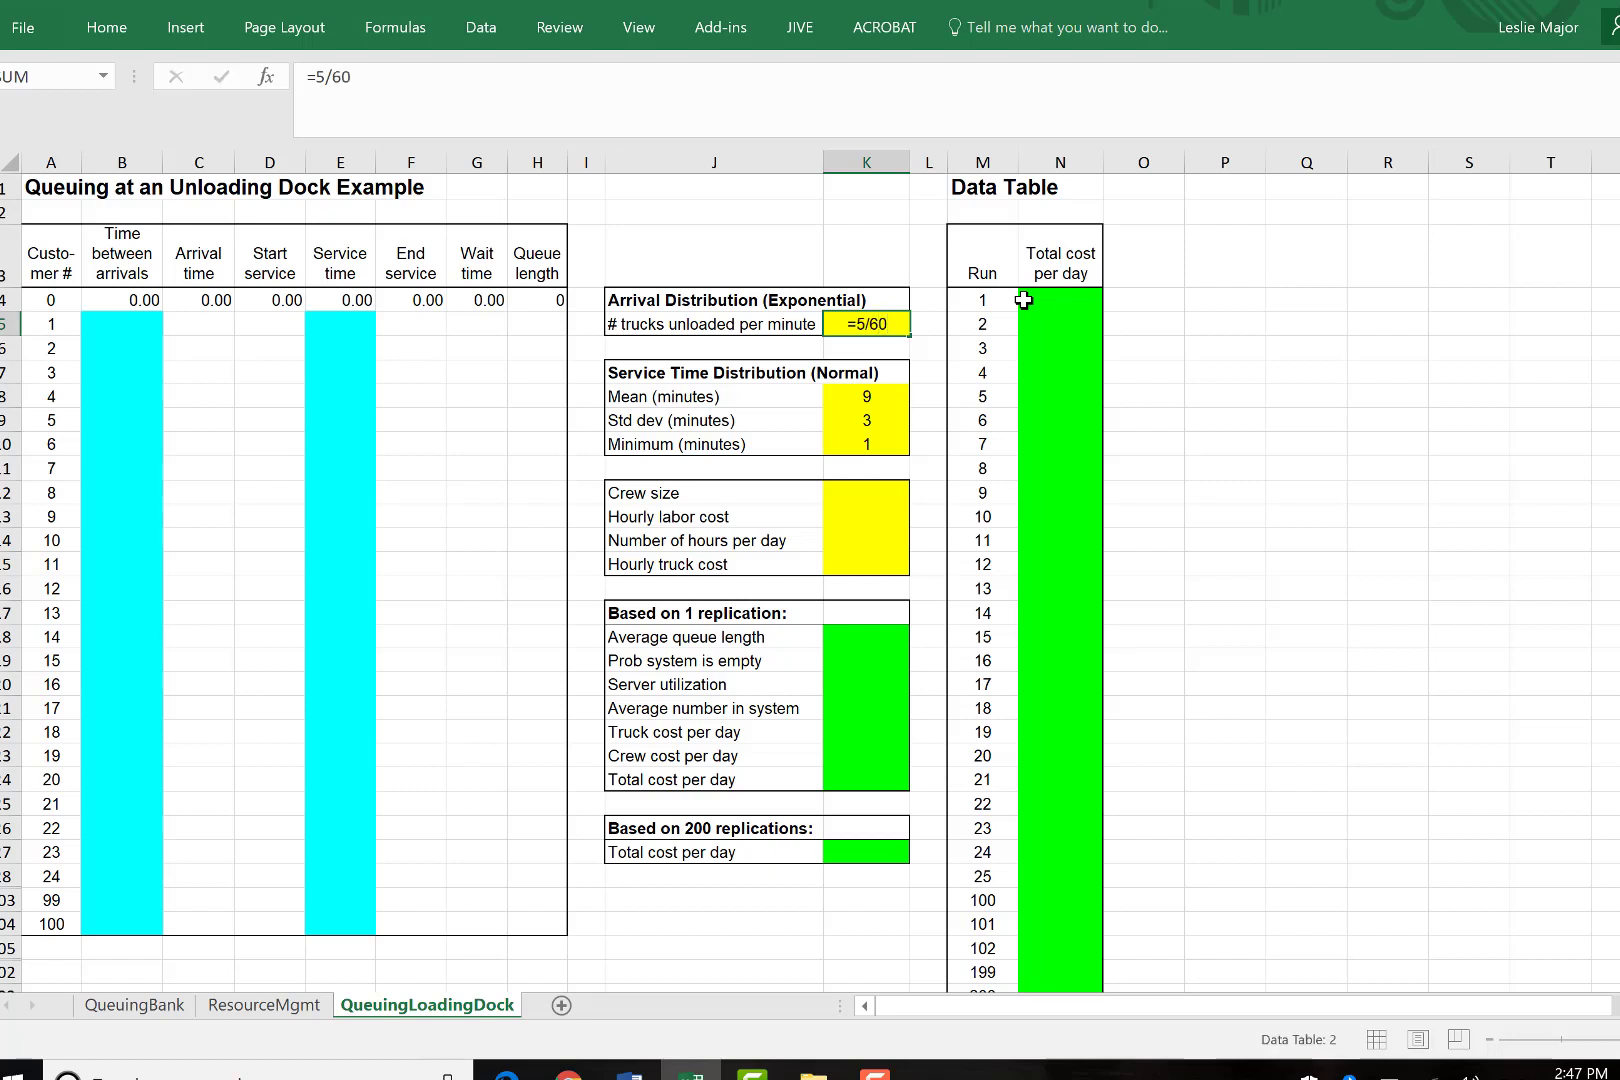
key(Return)
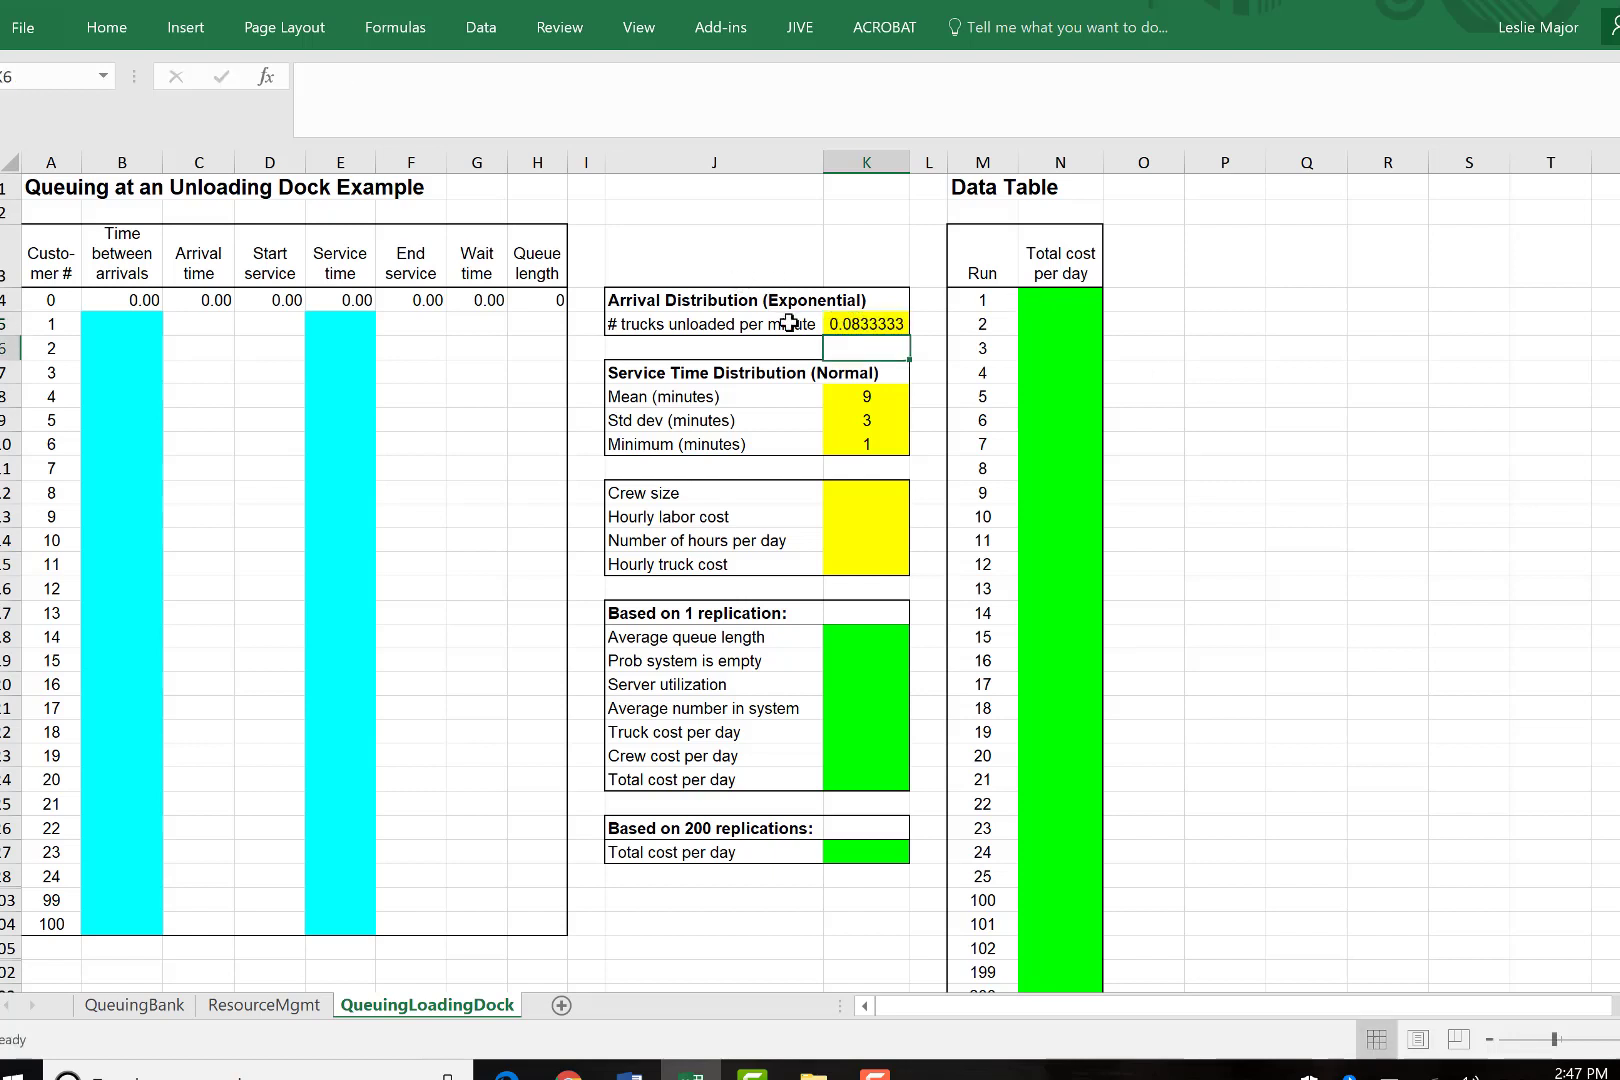
click(836, 320)
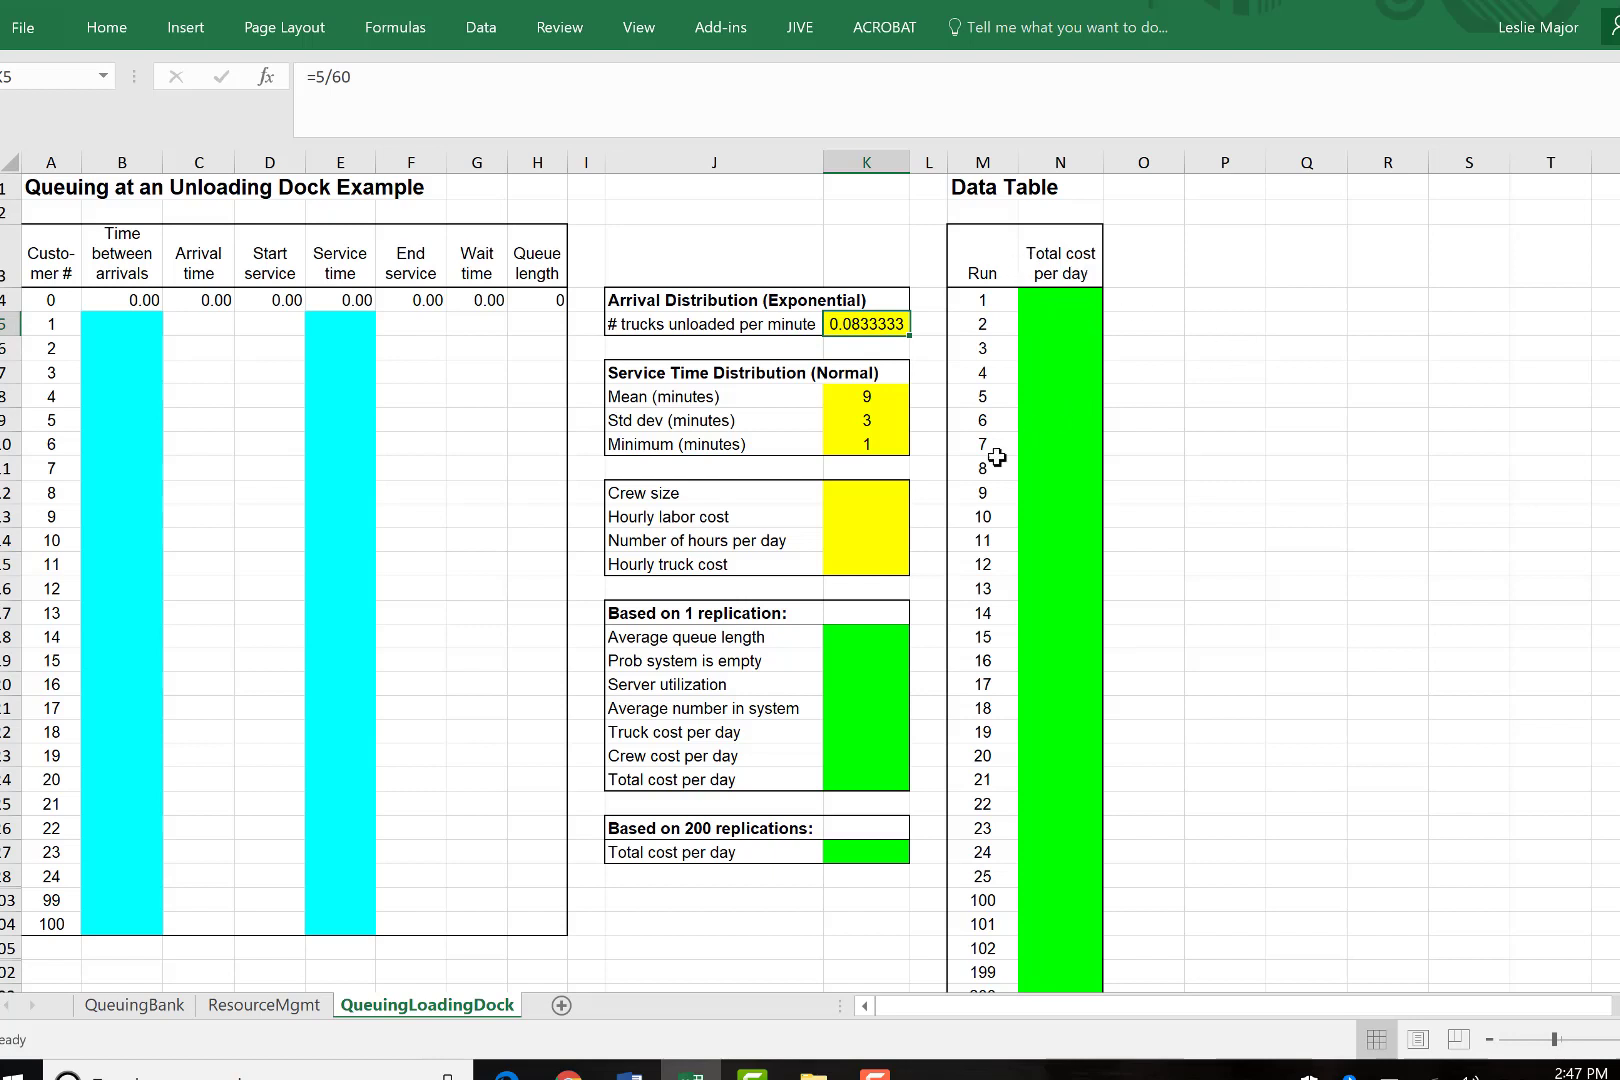
Enter crew size 3, labor cost $11, 8 hours per day and $40 hourly truck cost.
click(857, 490)
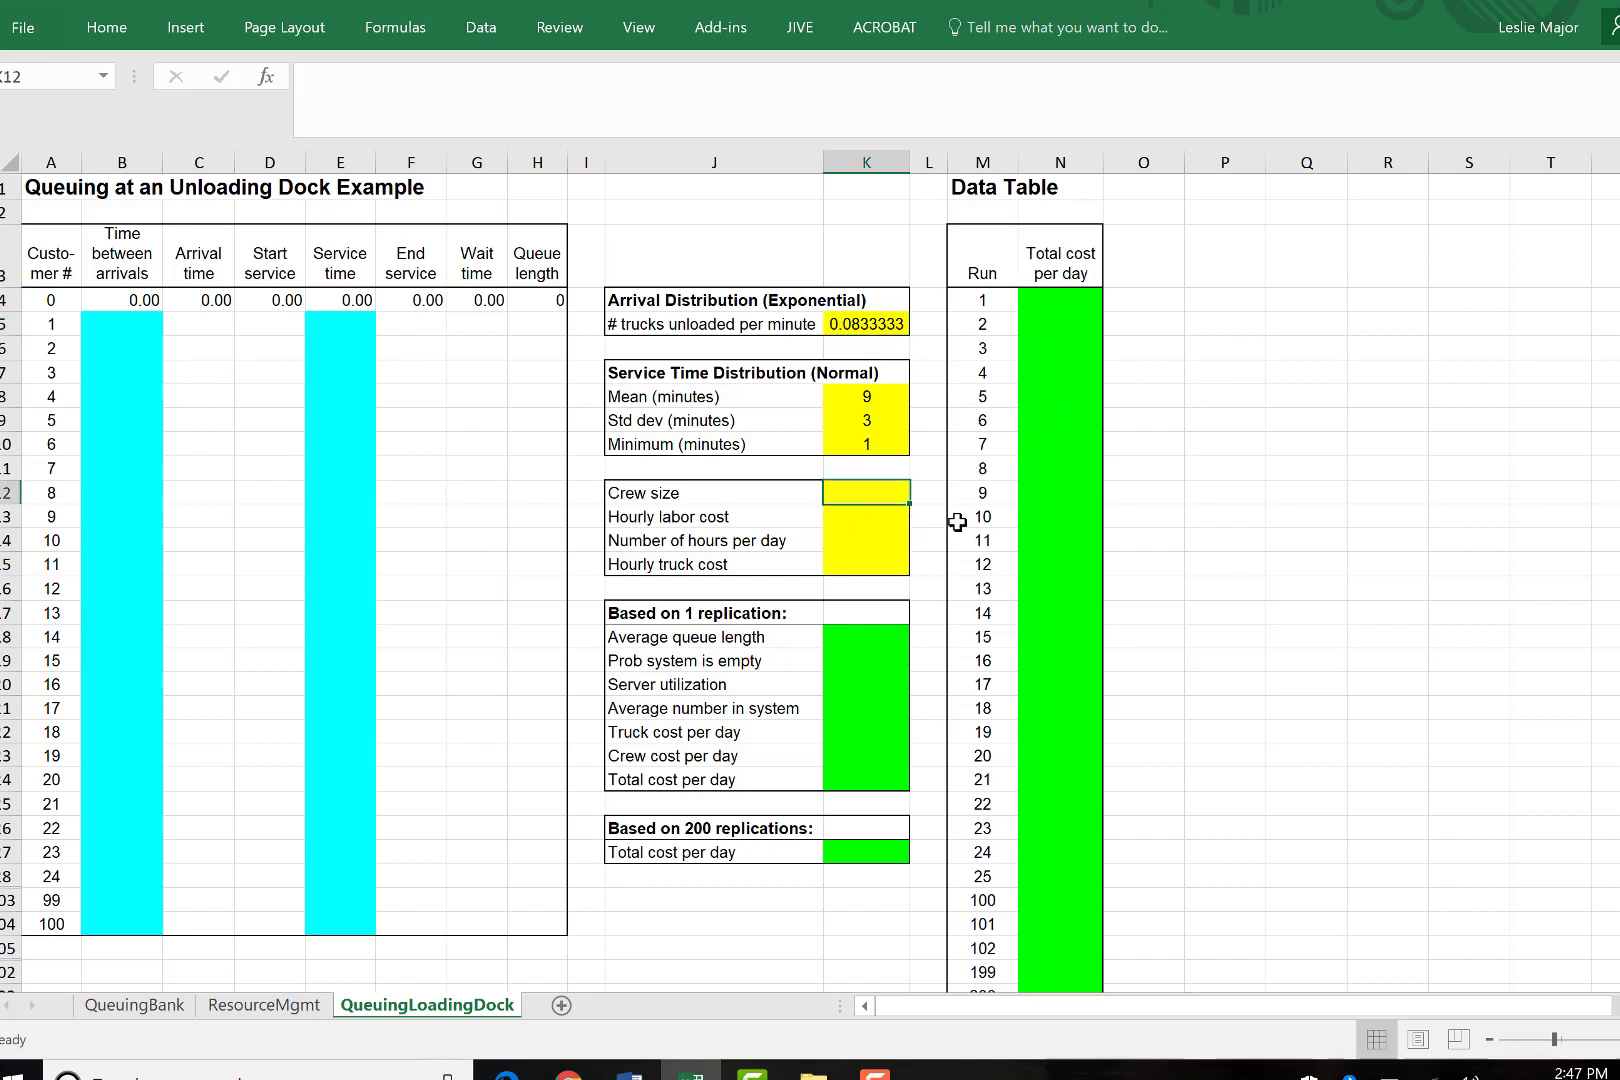
key(F2)
text(3)
key(Return)
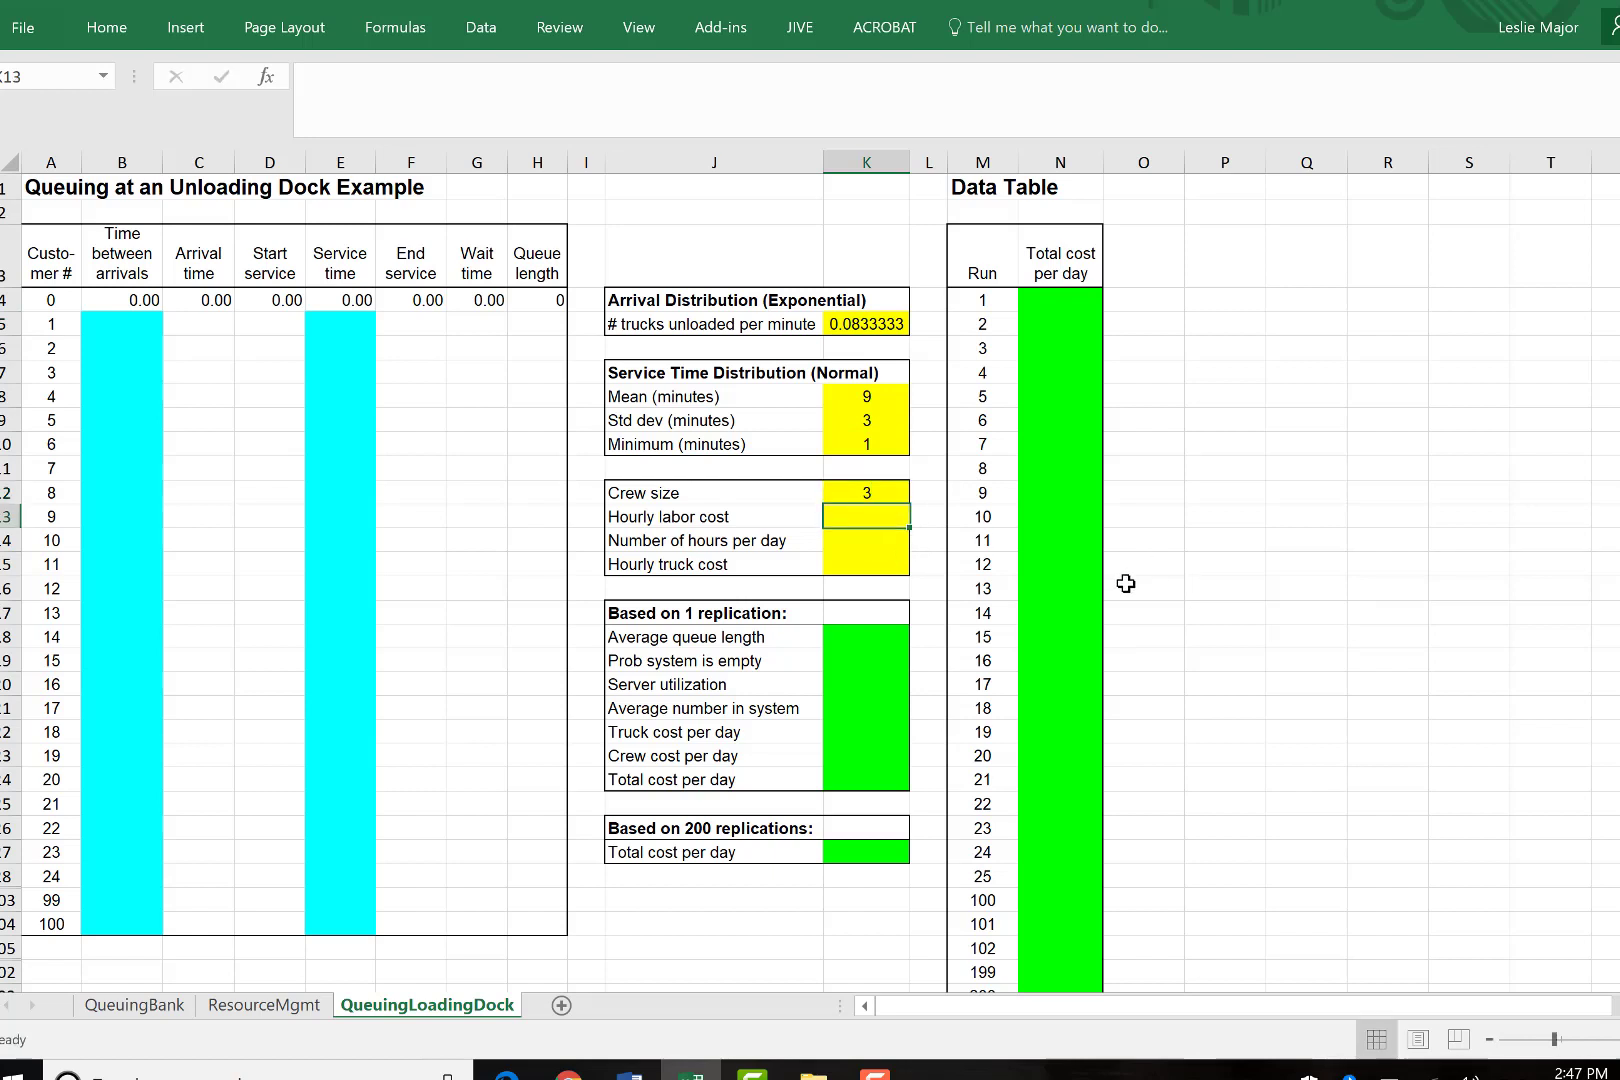
text(#)
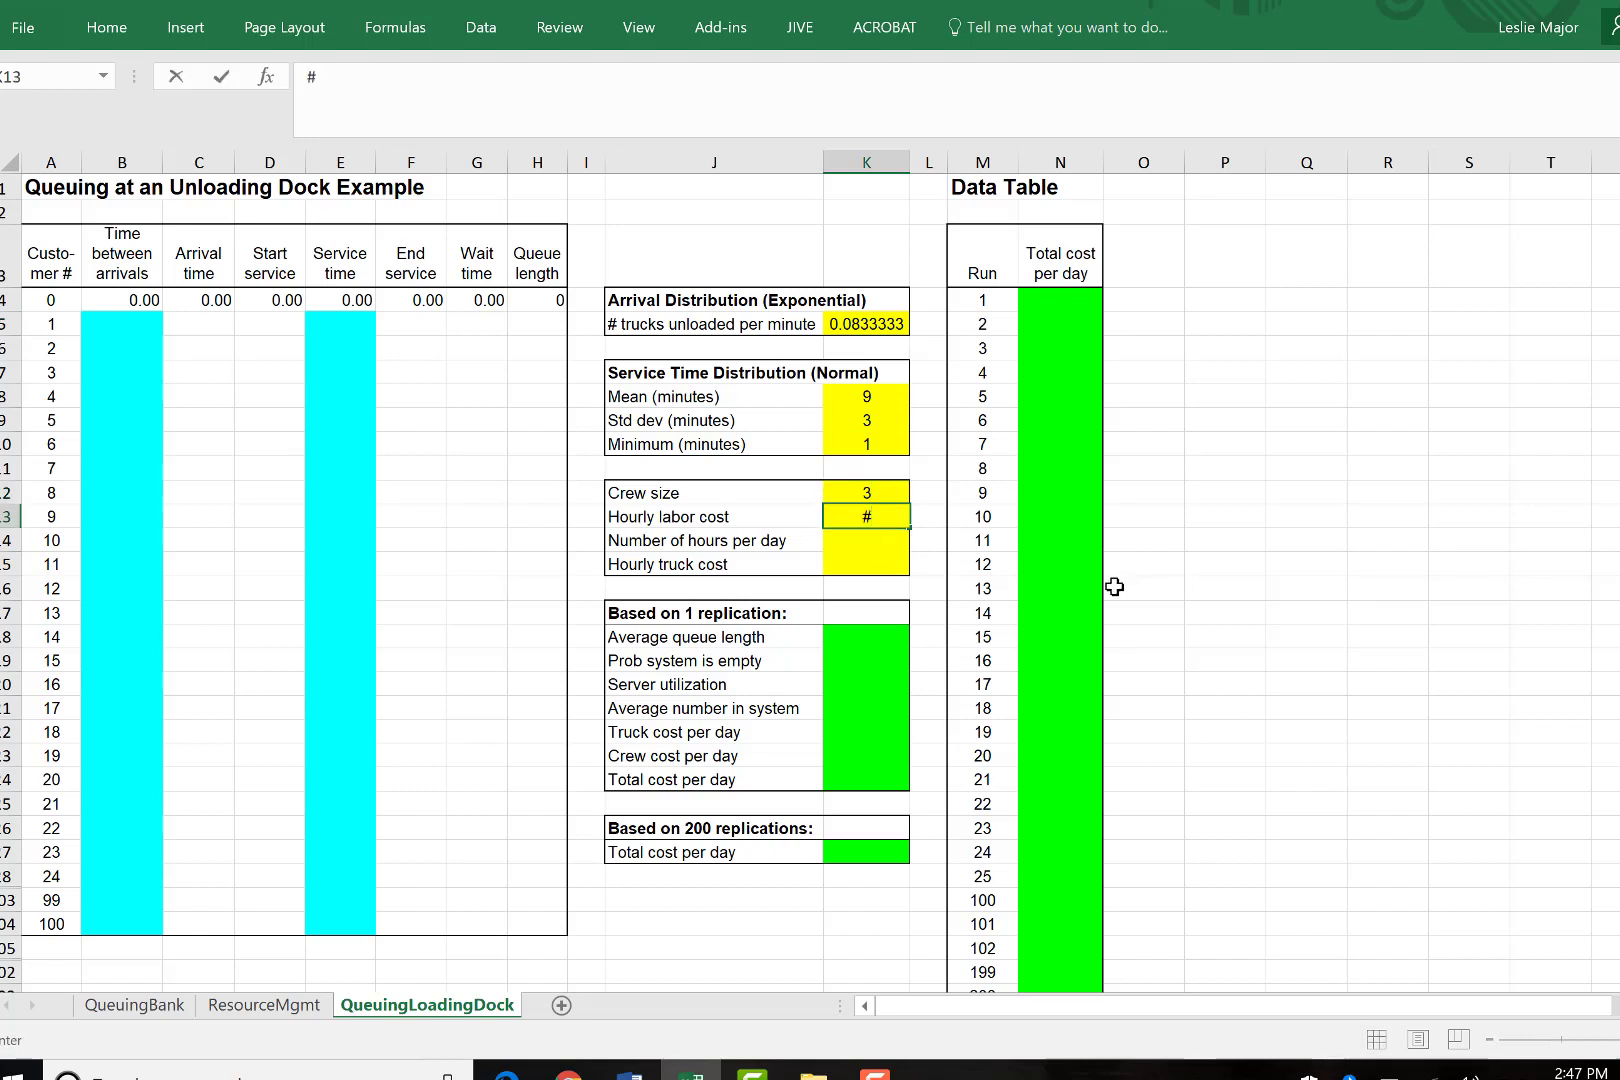
text(11)
click(894, 543)
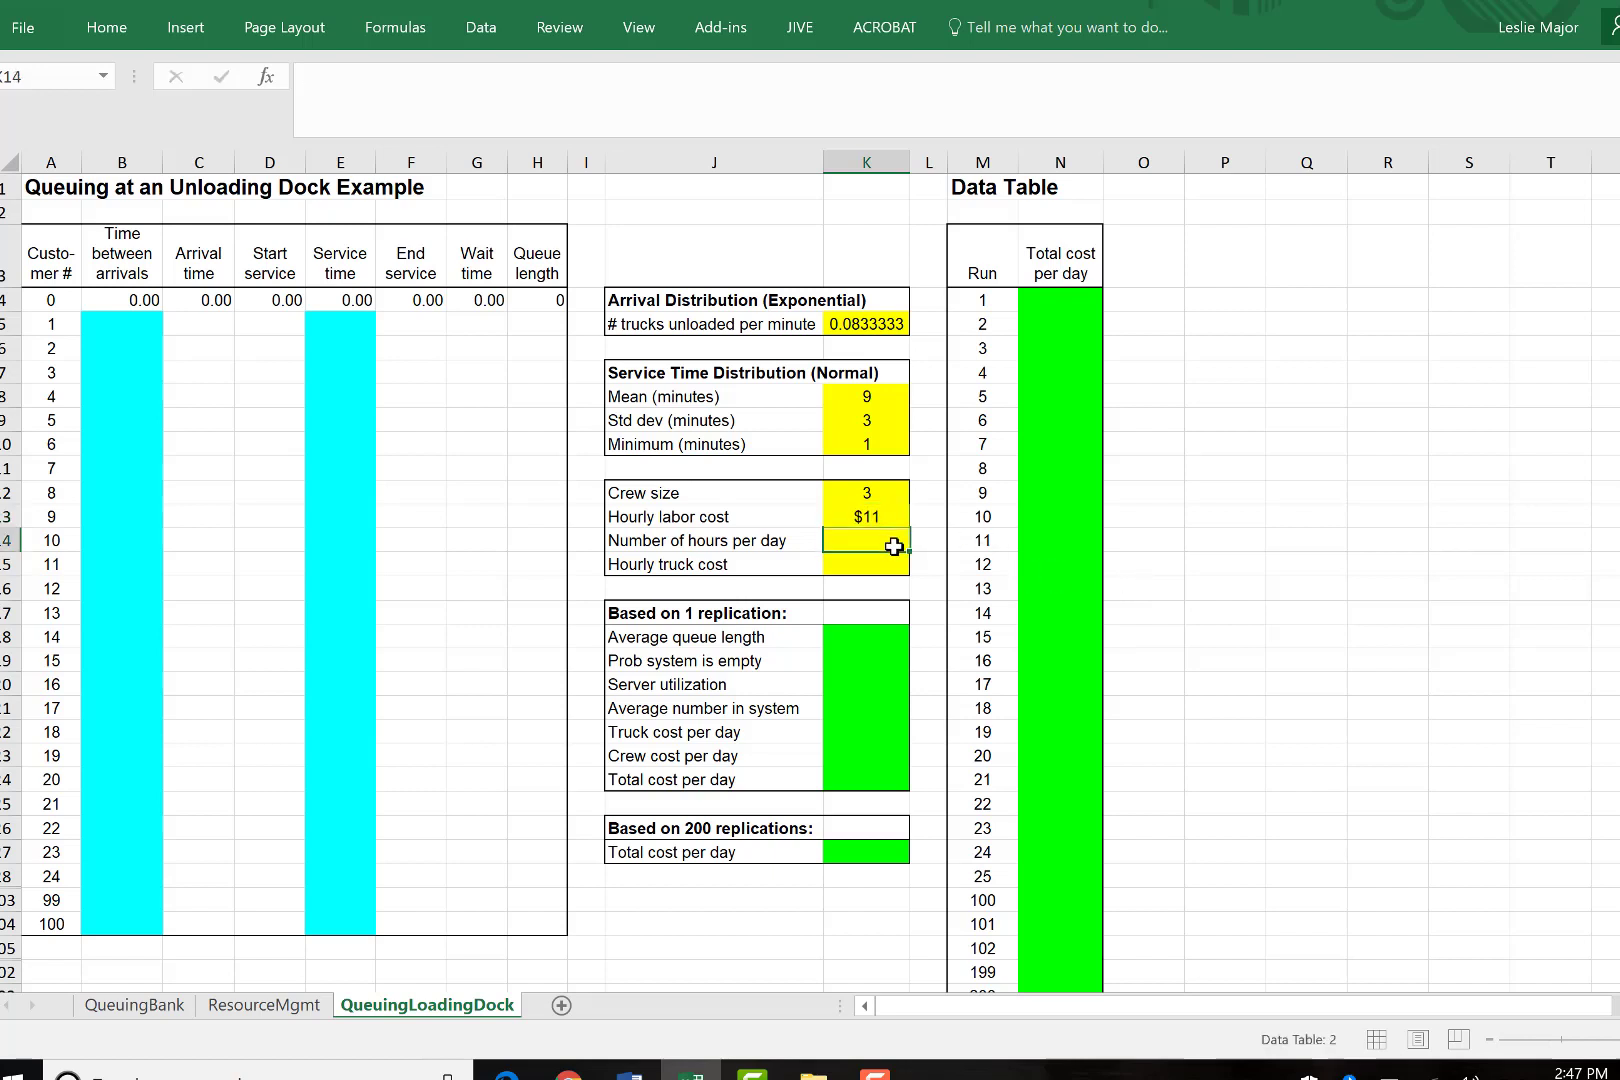
text(8)
click(868, 567)
text($)
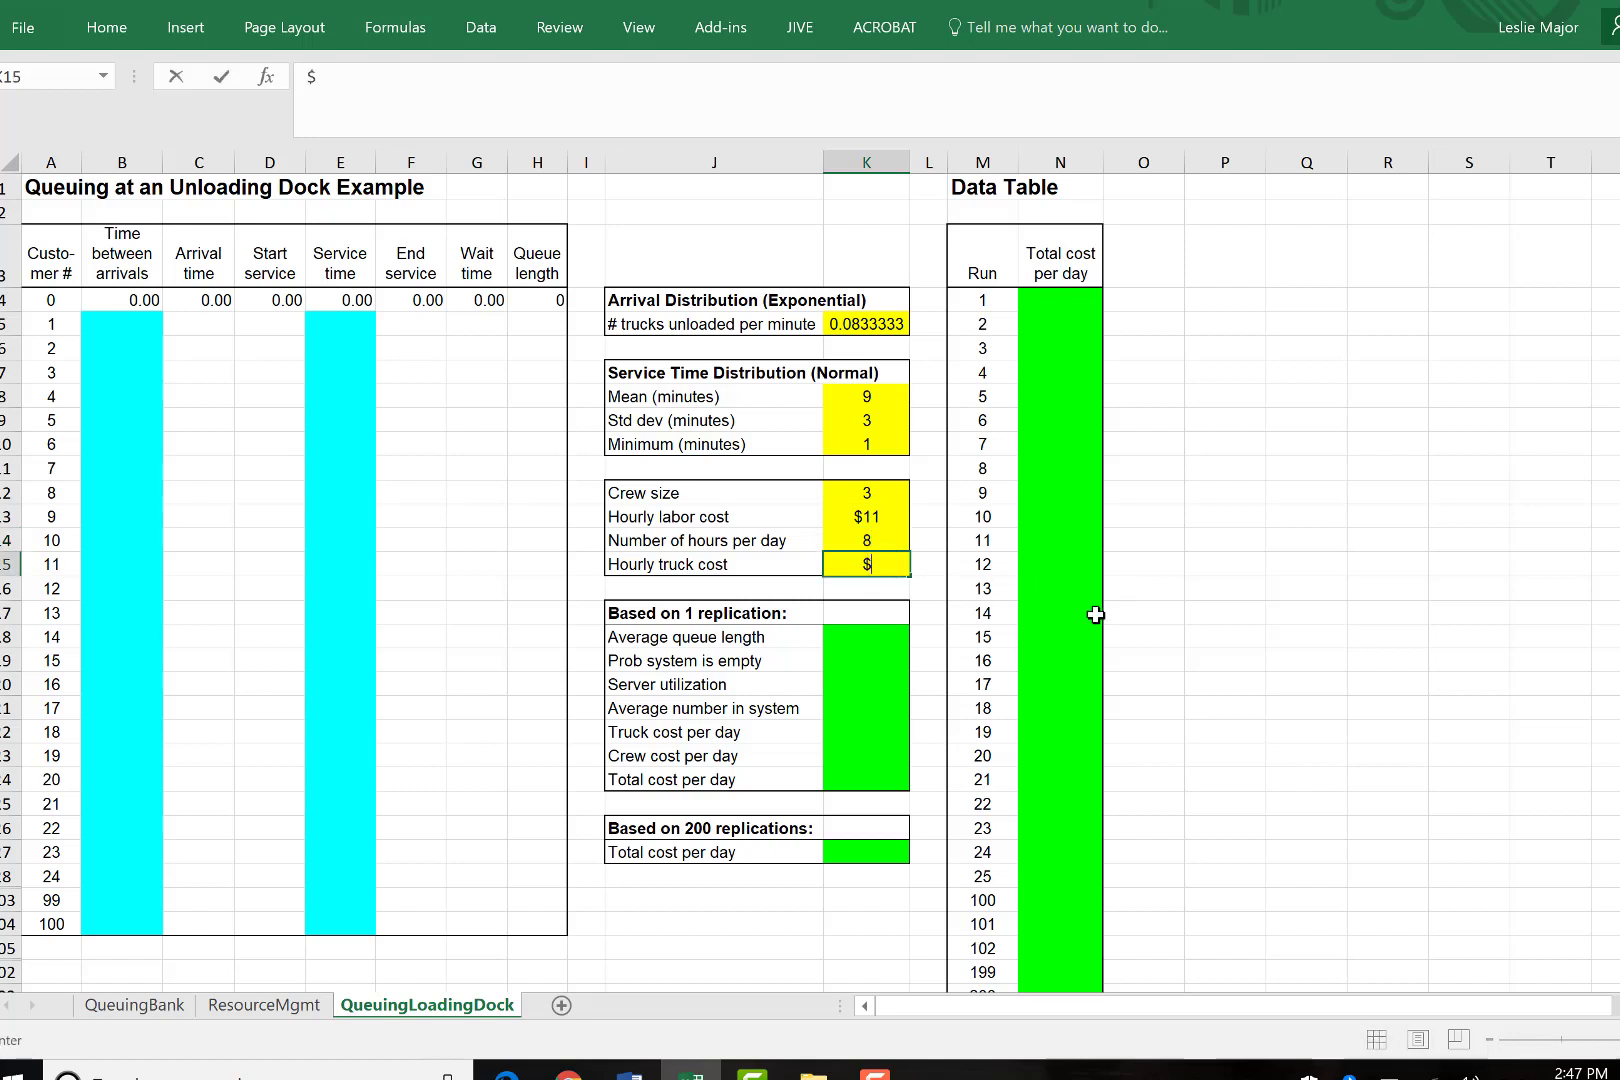
text(40)
click(1146, 563)
click(886, 562)
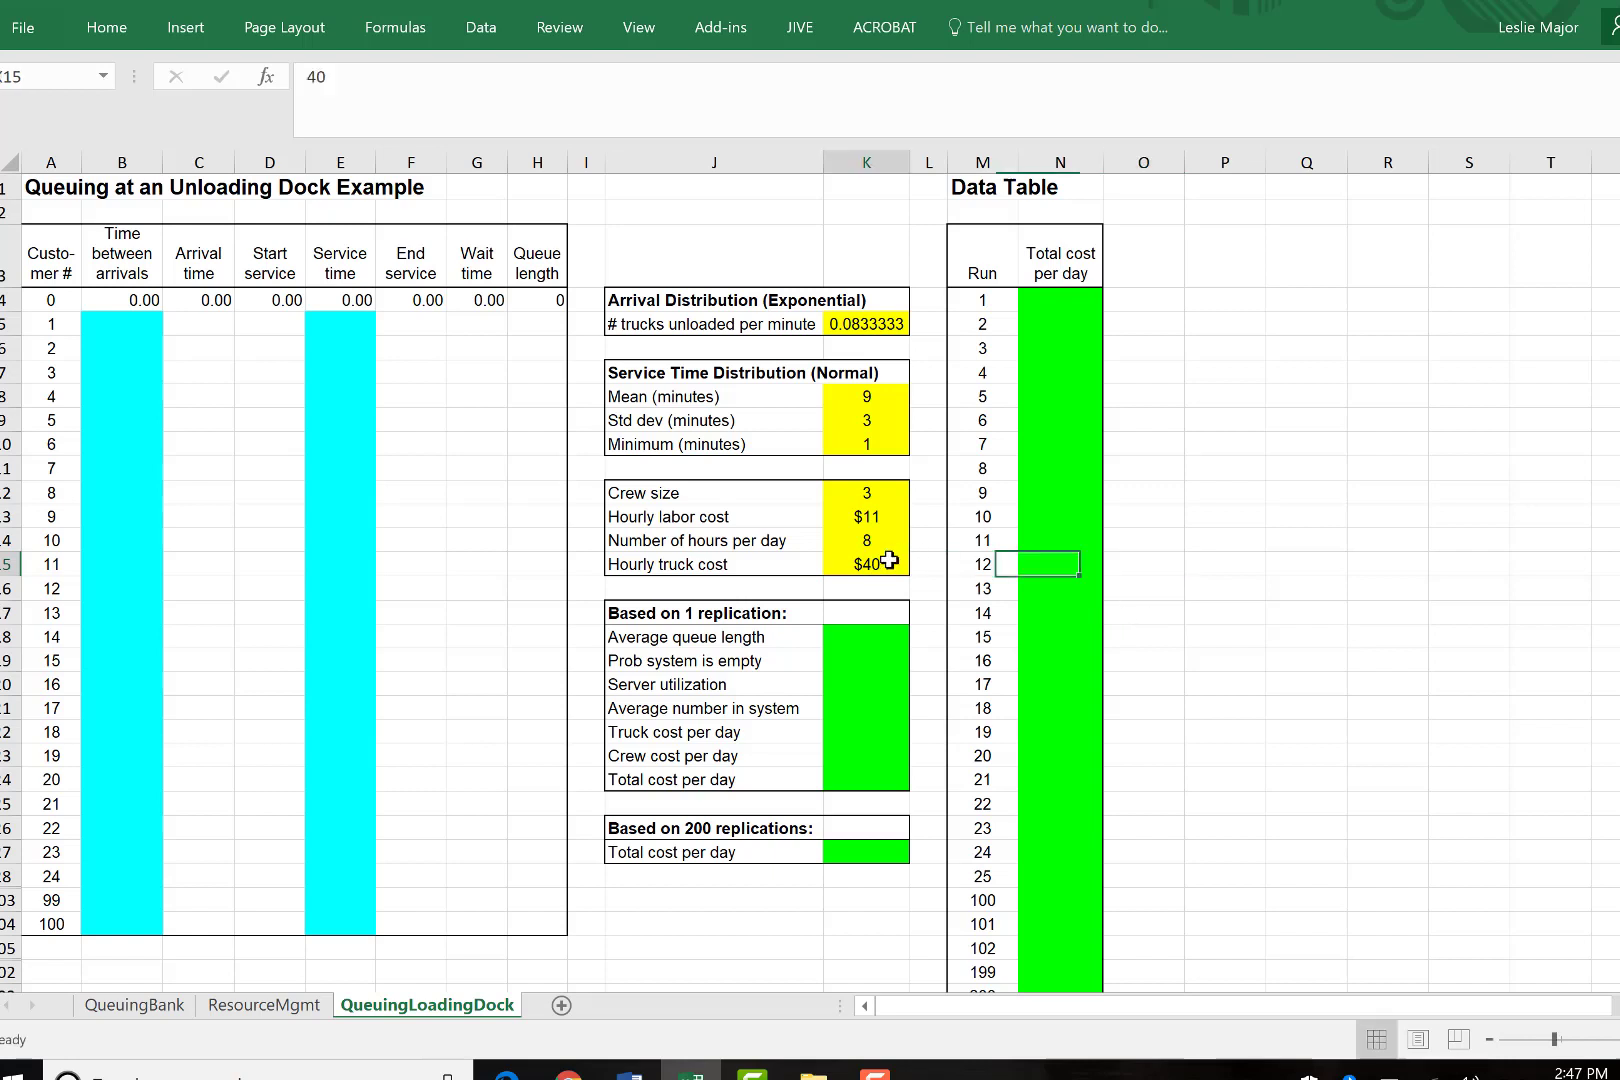
click(886, 645)
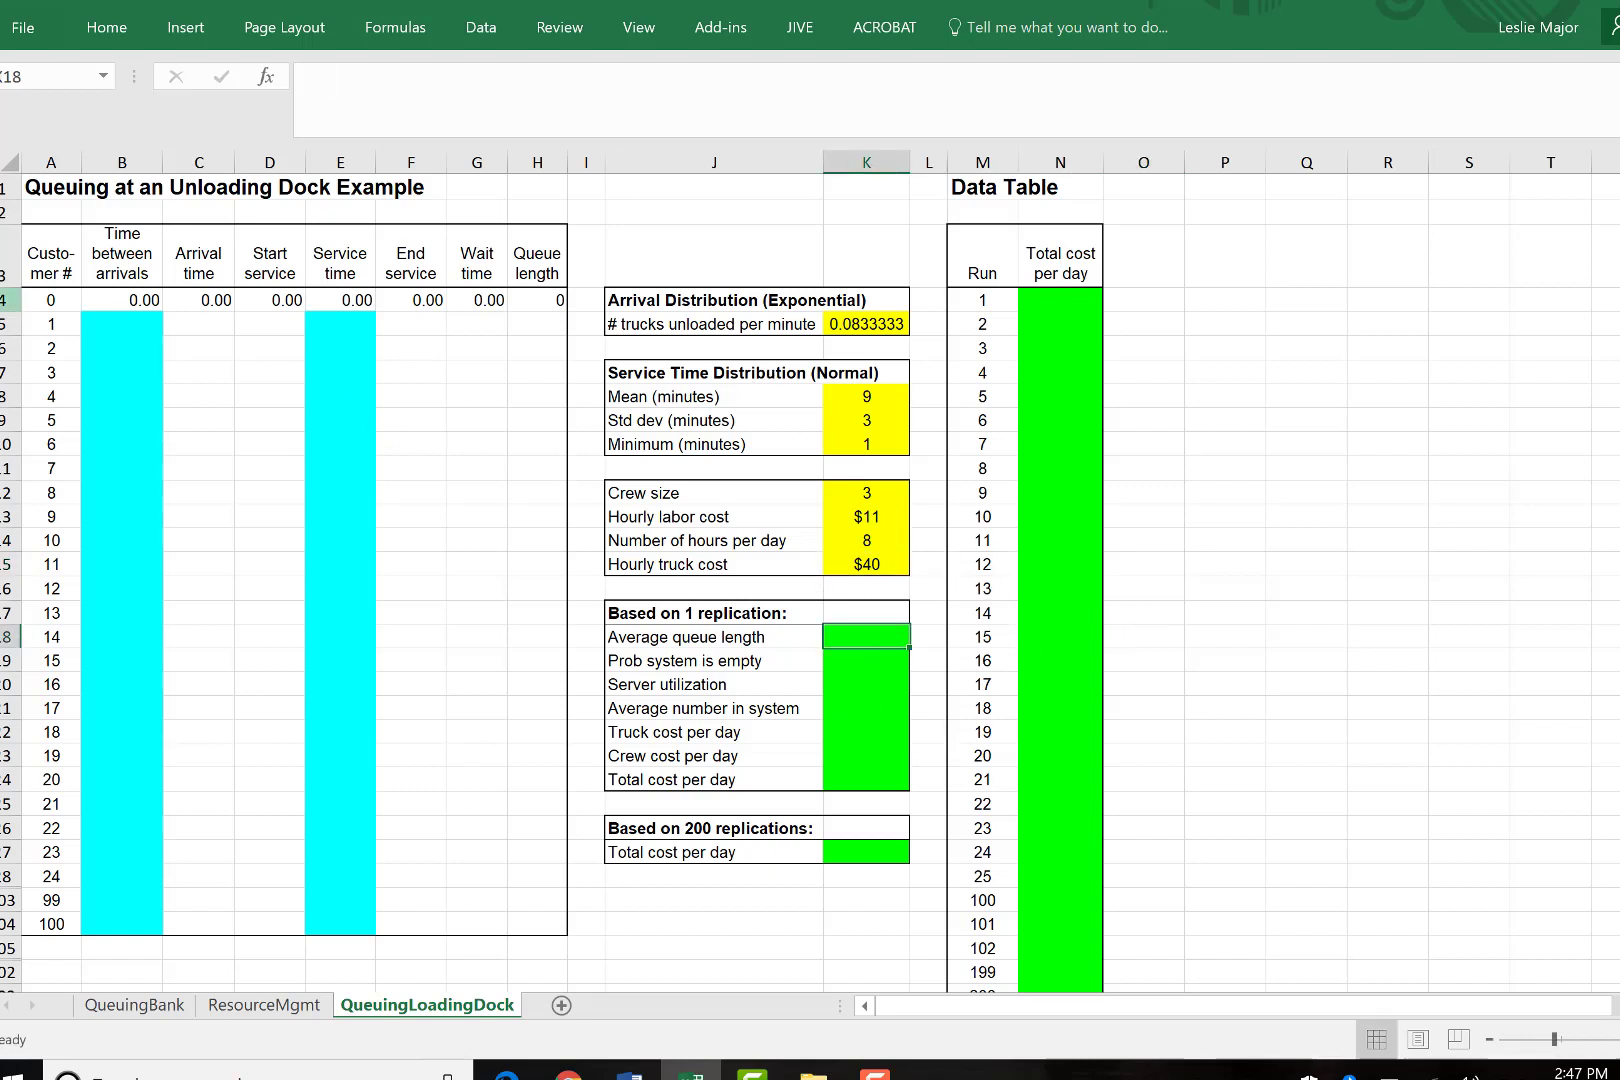
click(104, 298)
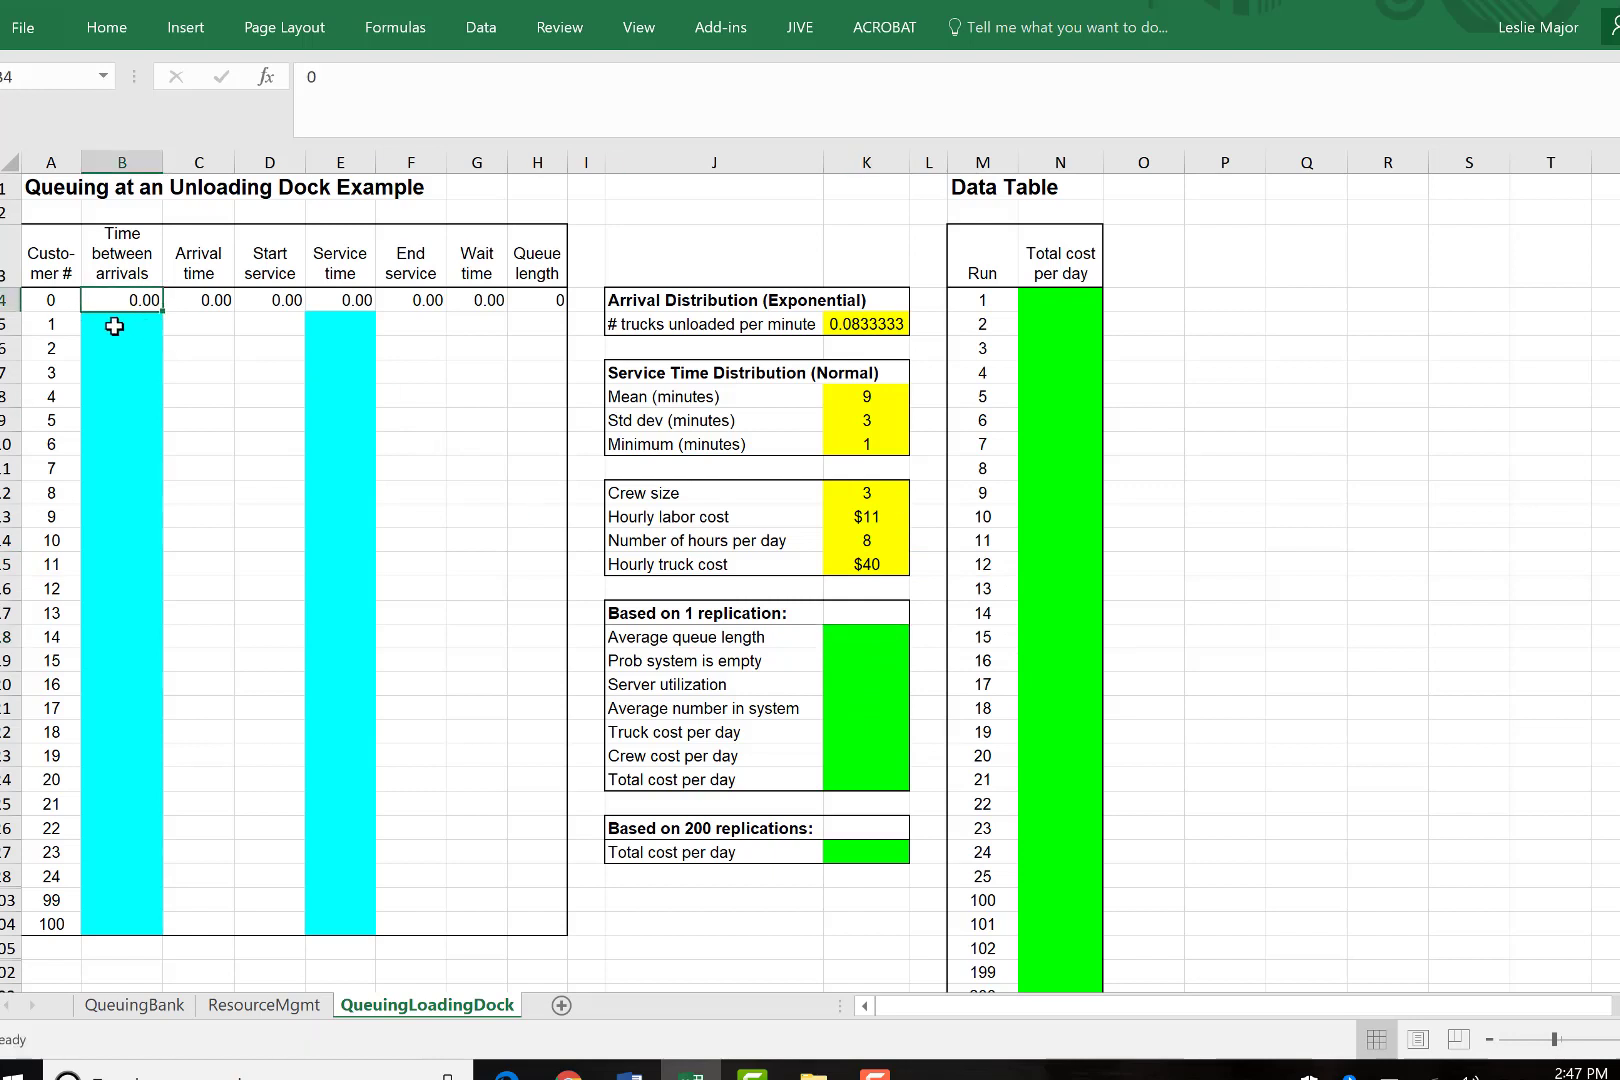
Enter =-1/K$5*LN(RAND()) in B5 and fill it down to B104.
click(128, 329)
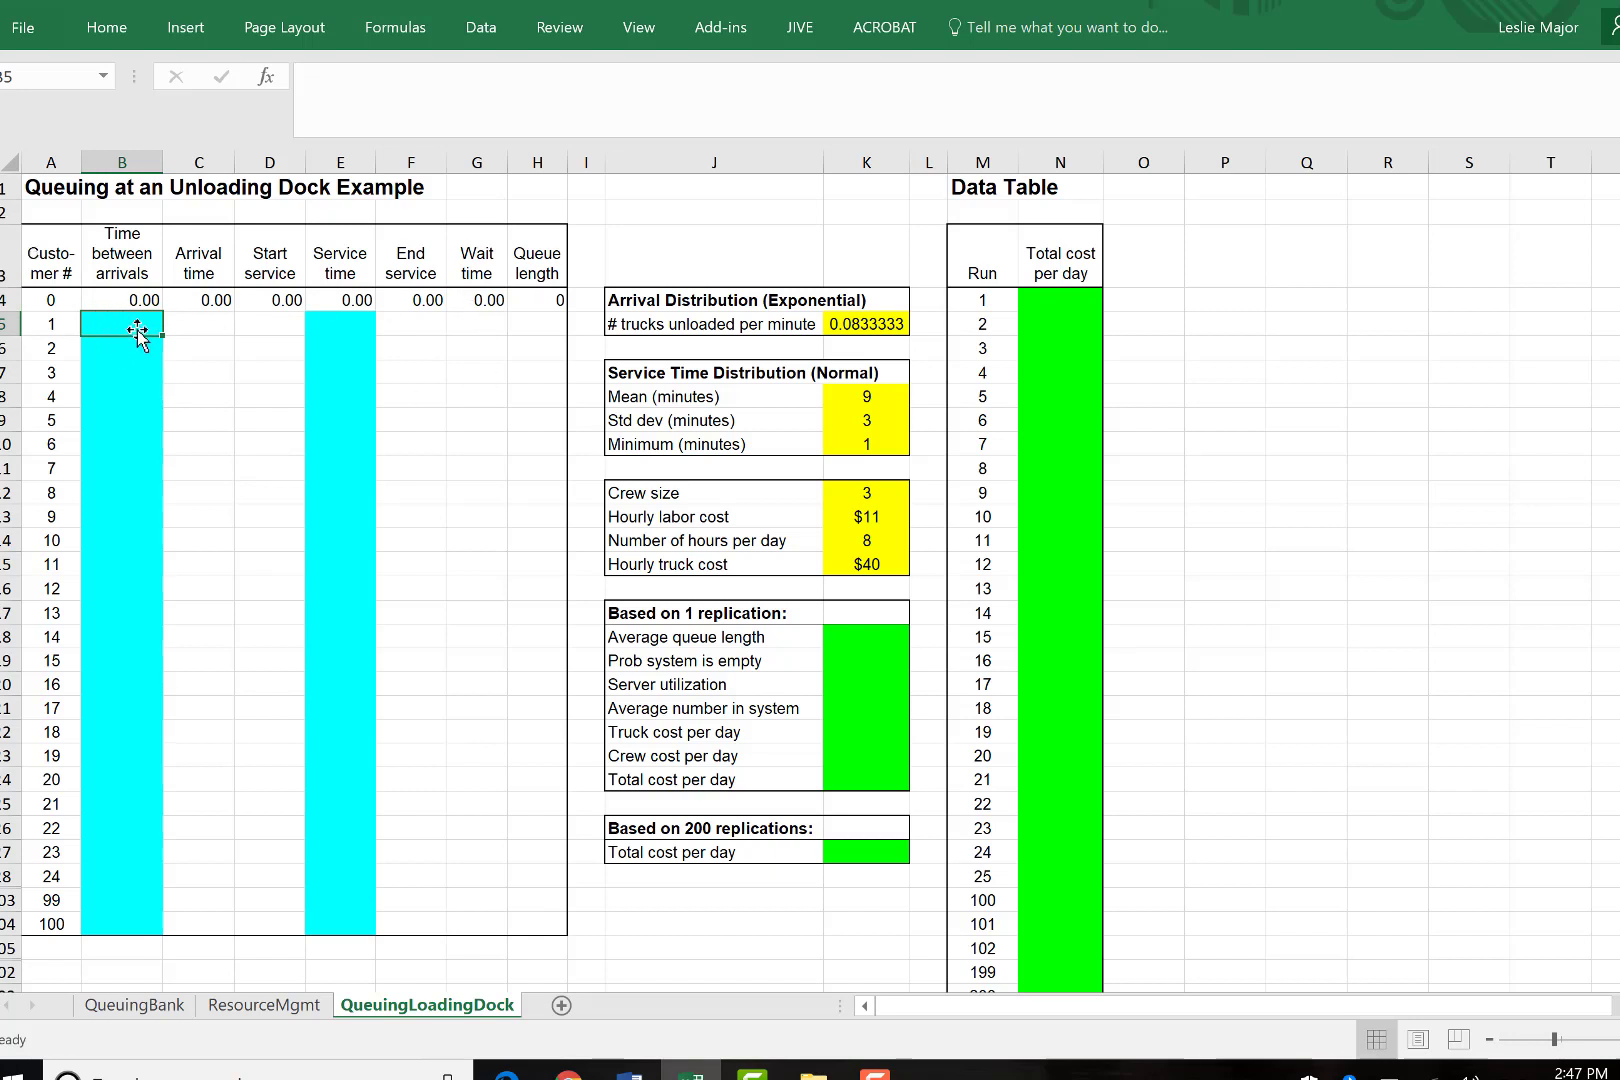
text(=)
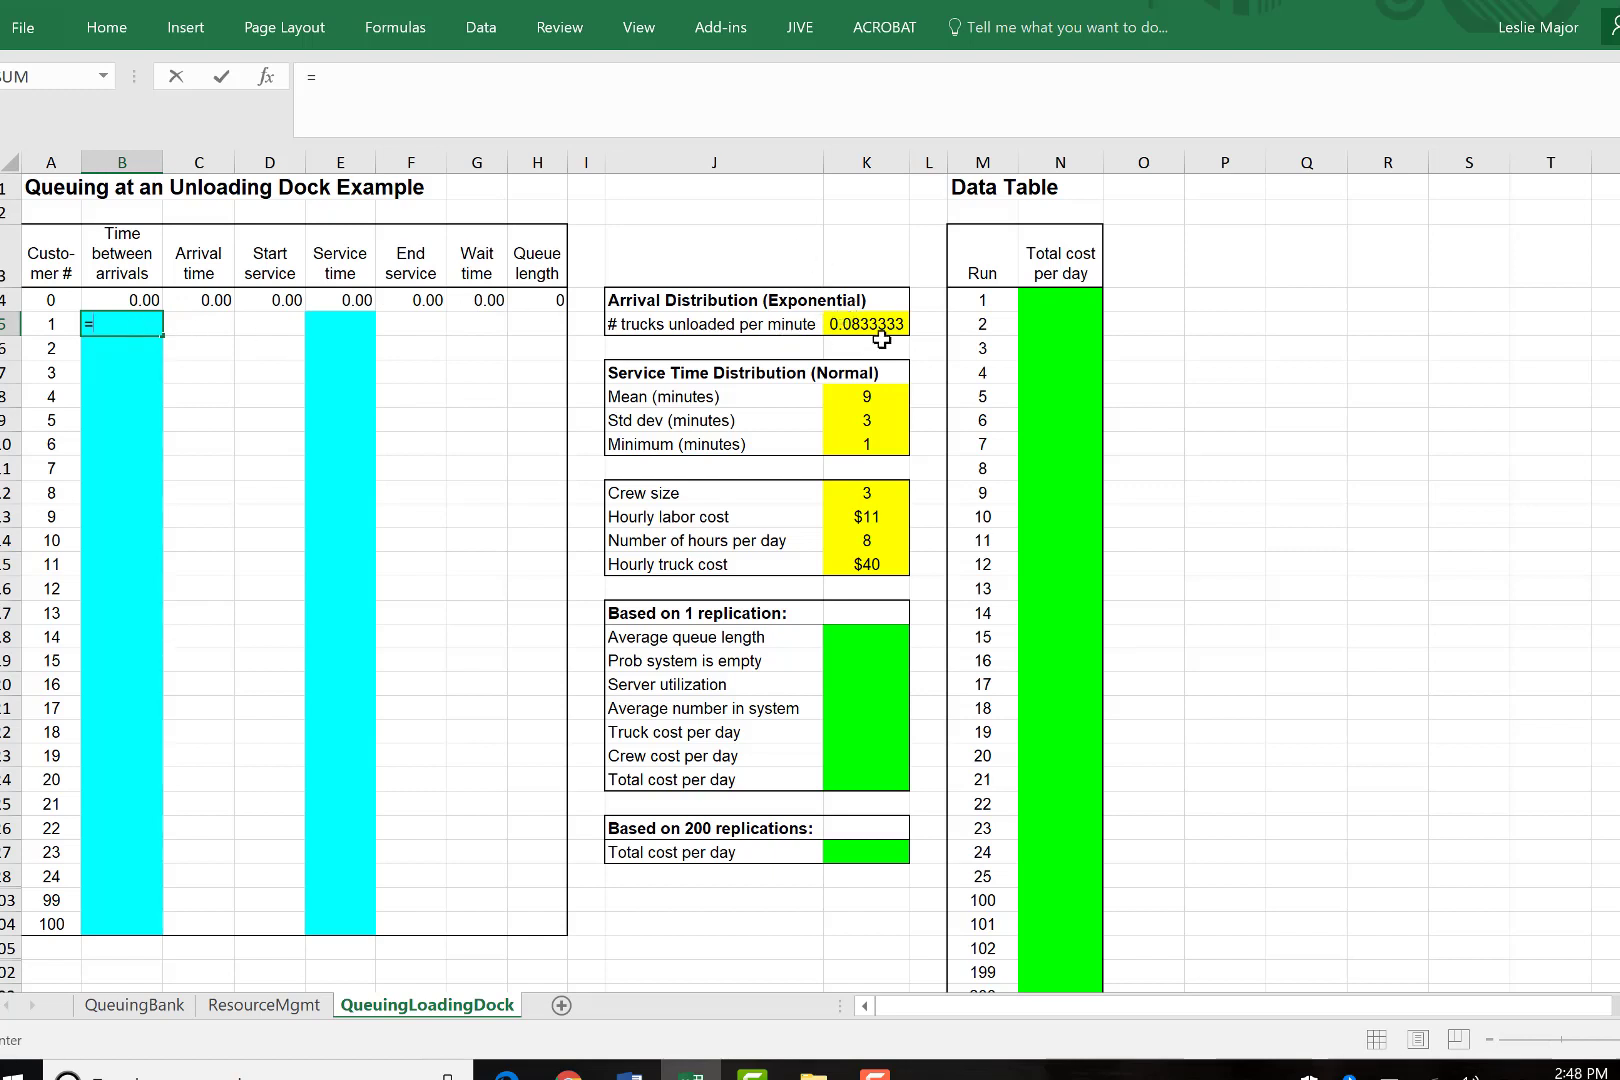
text(-1/)
click(883, 320)
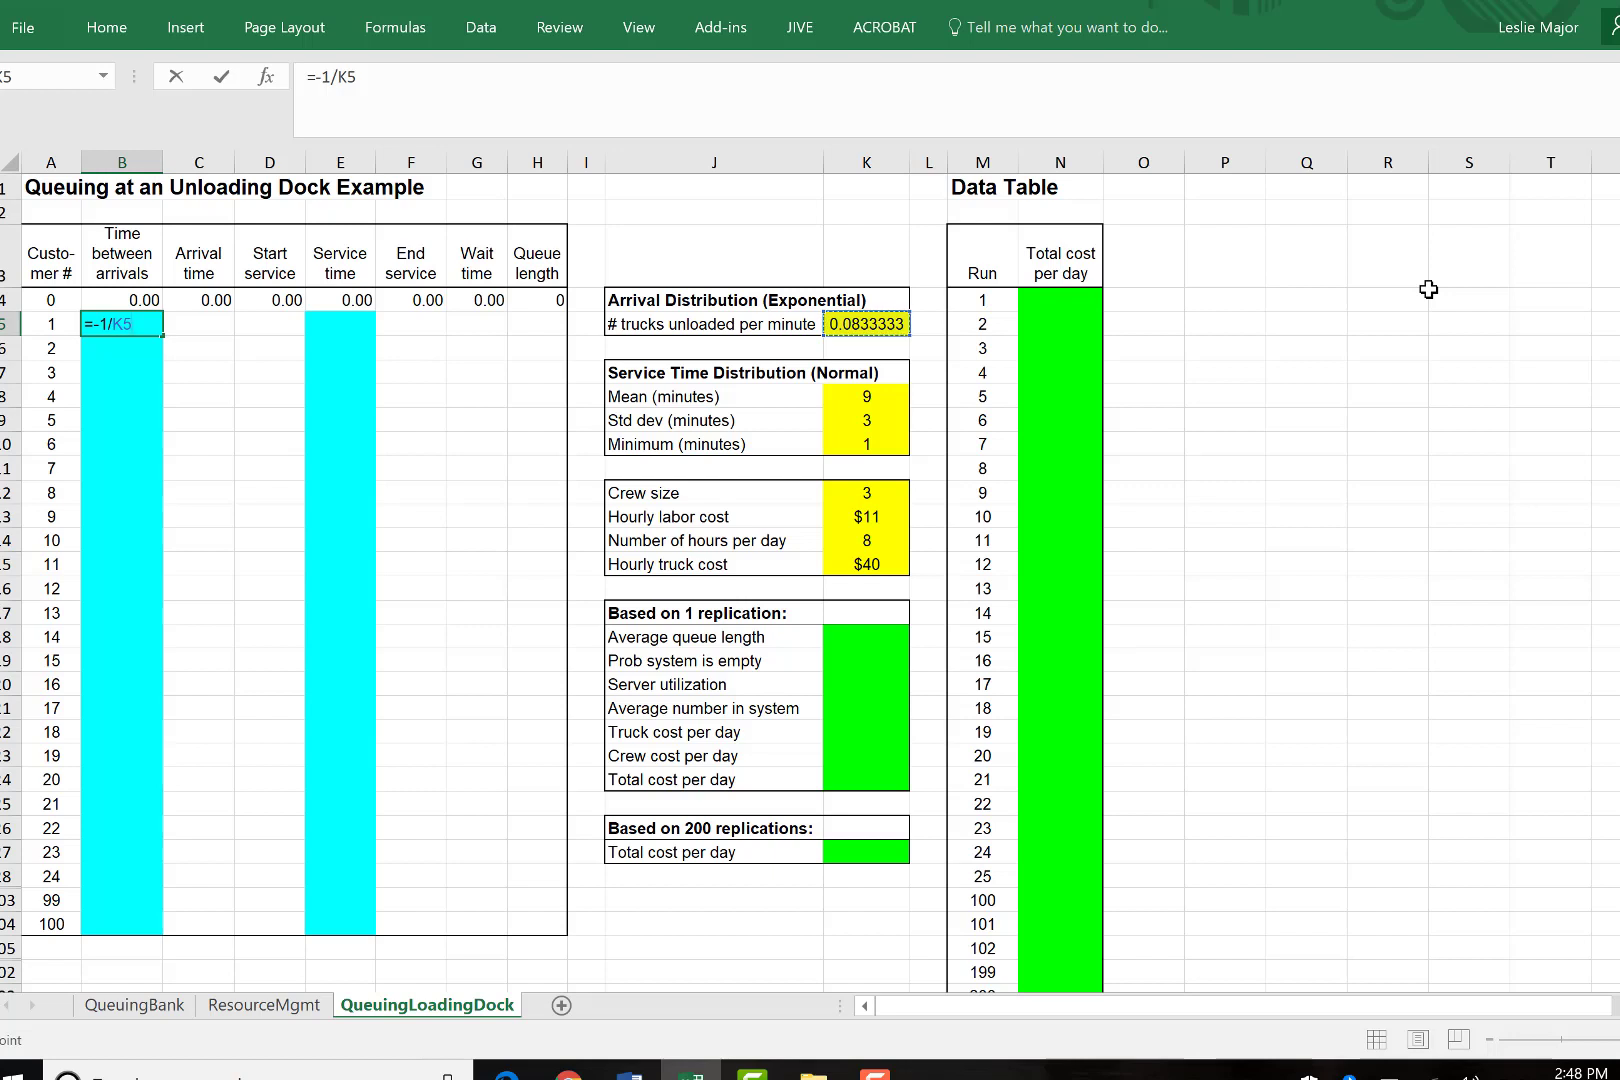
text(*ln()
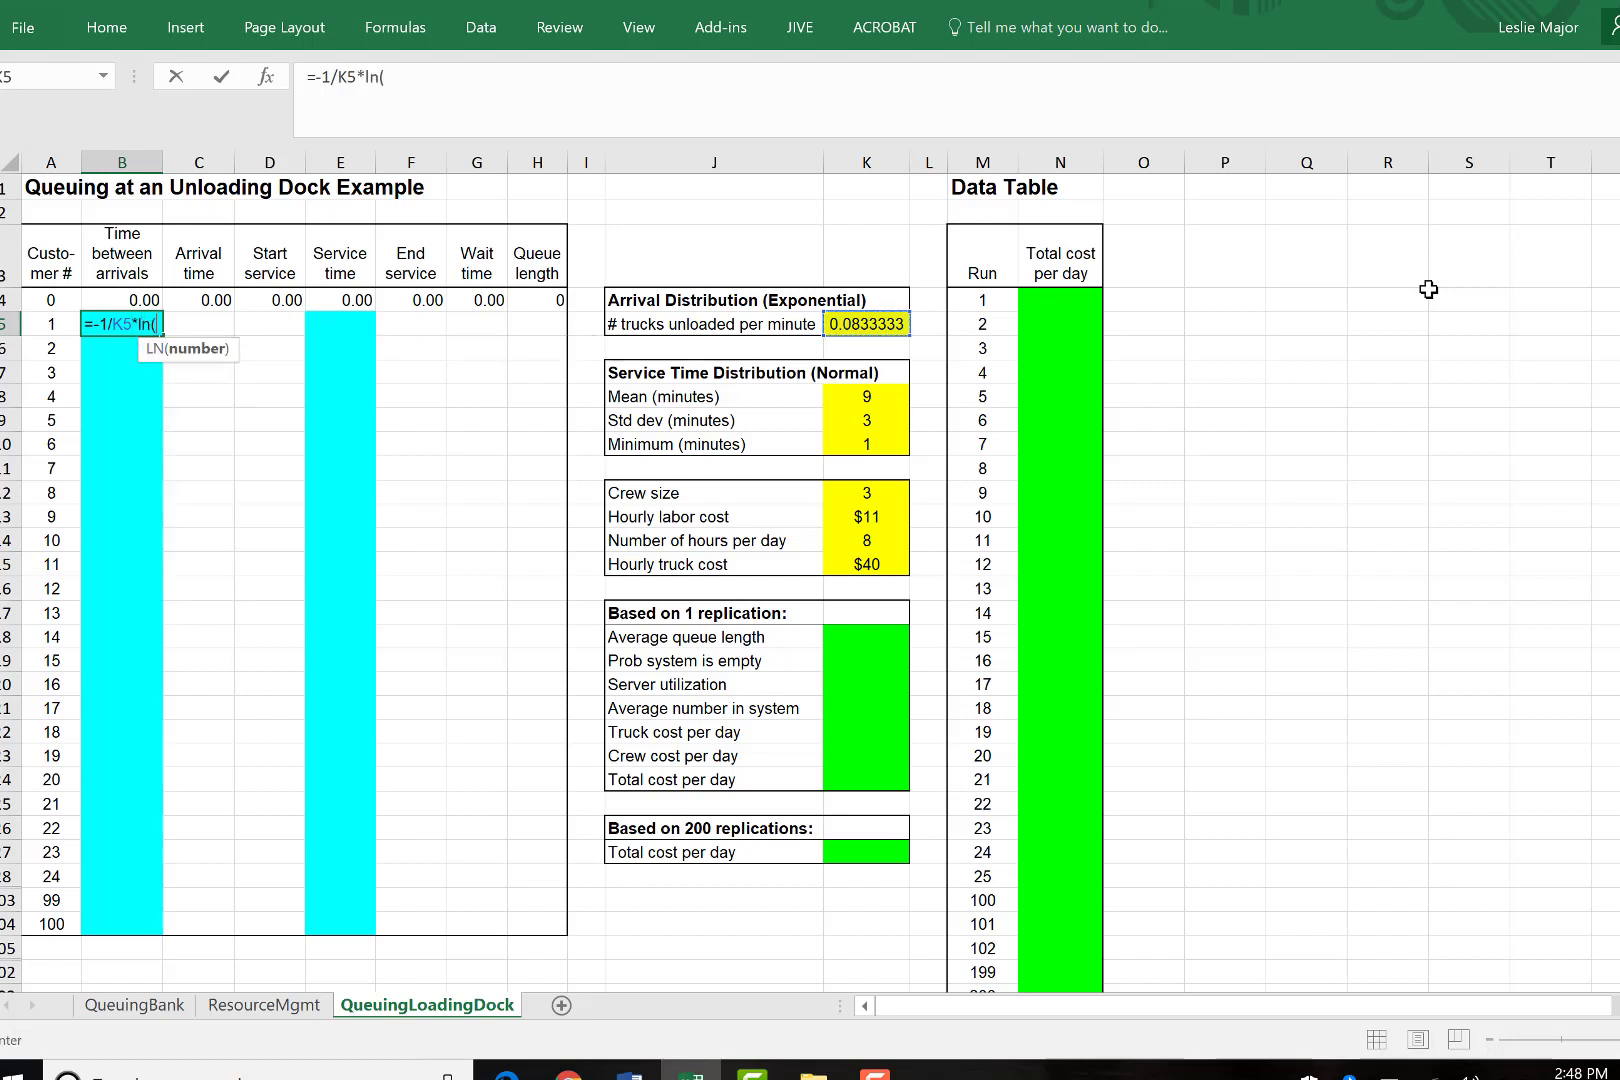
text(rand()))
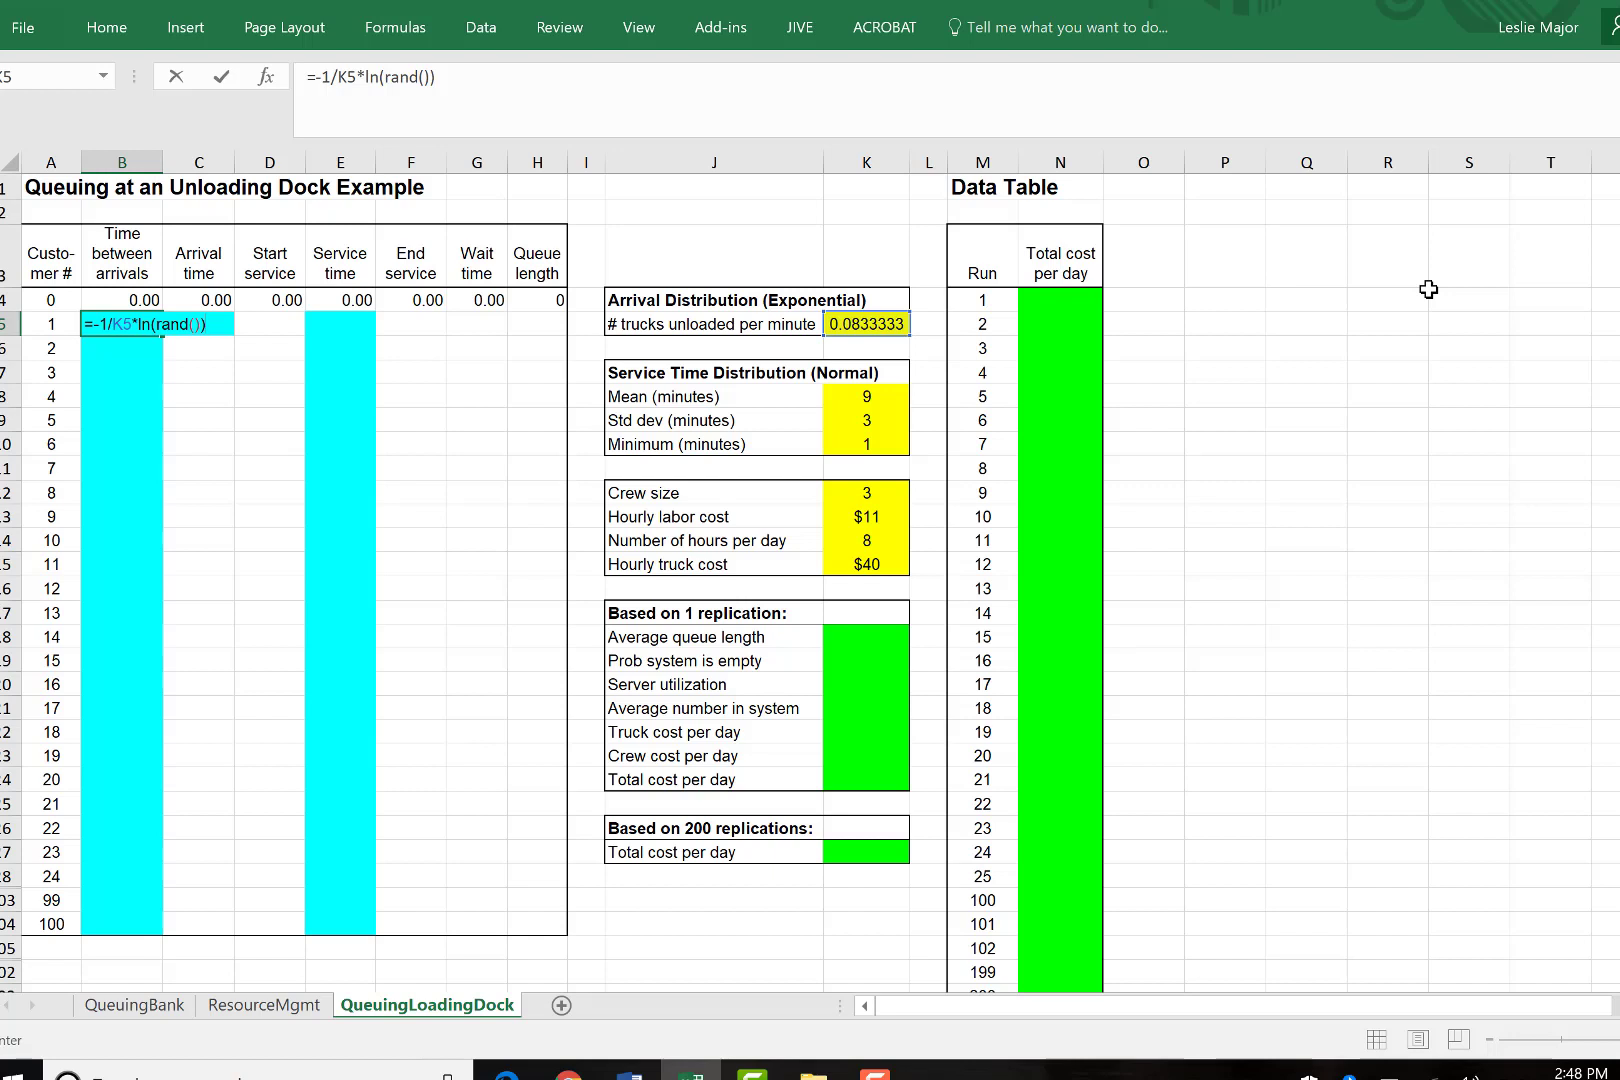
key(ctrl+Return)
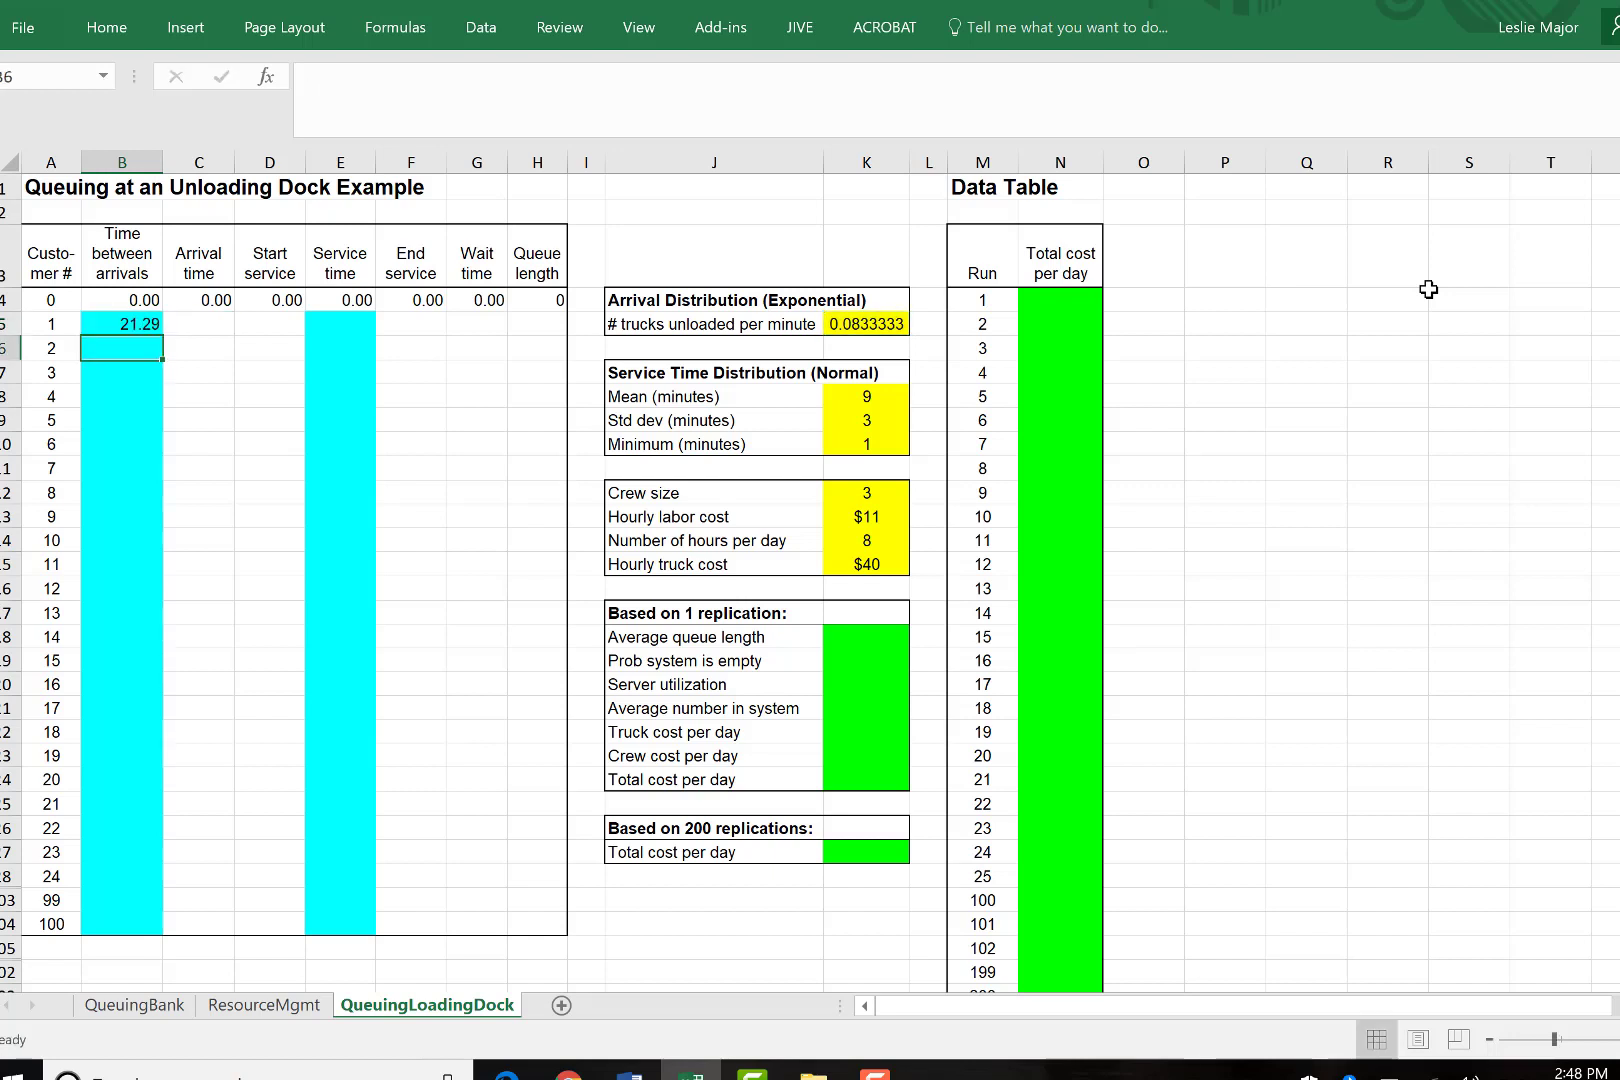
click(347, 77)
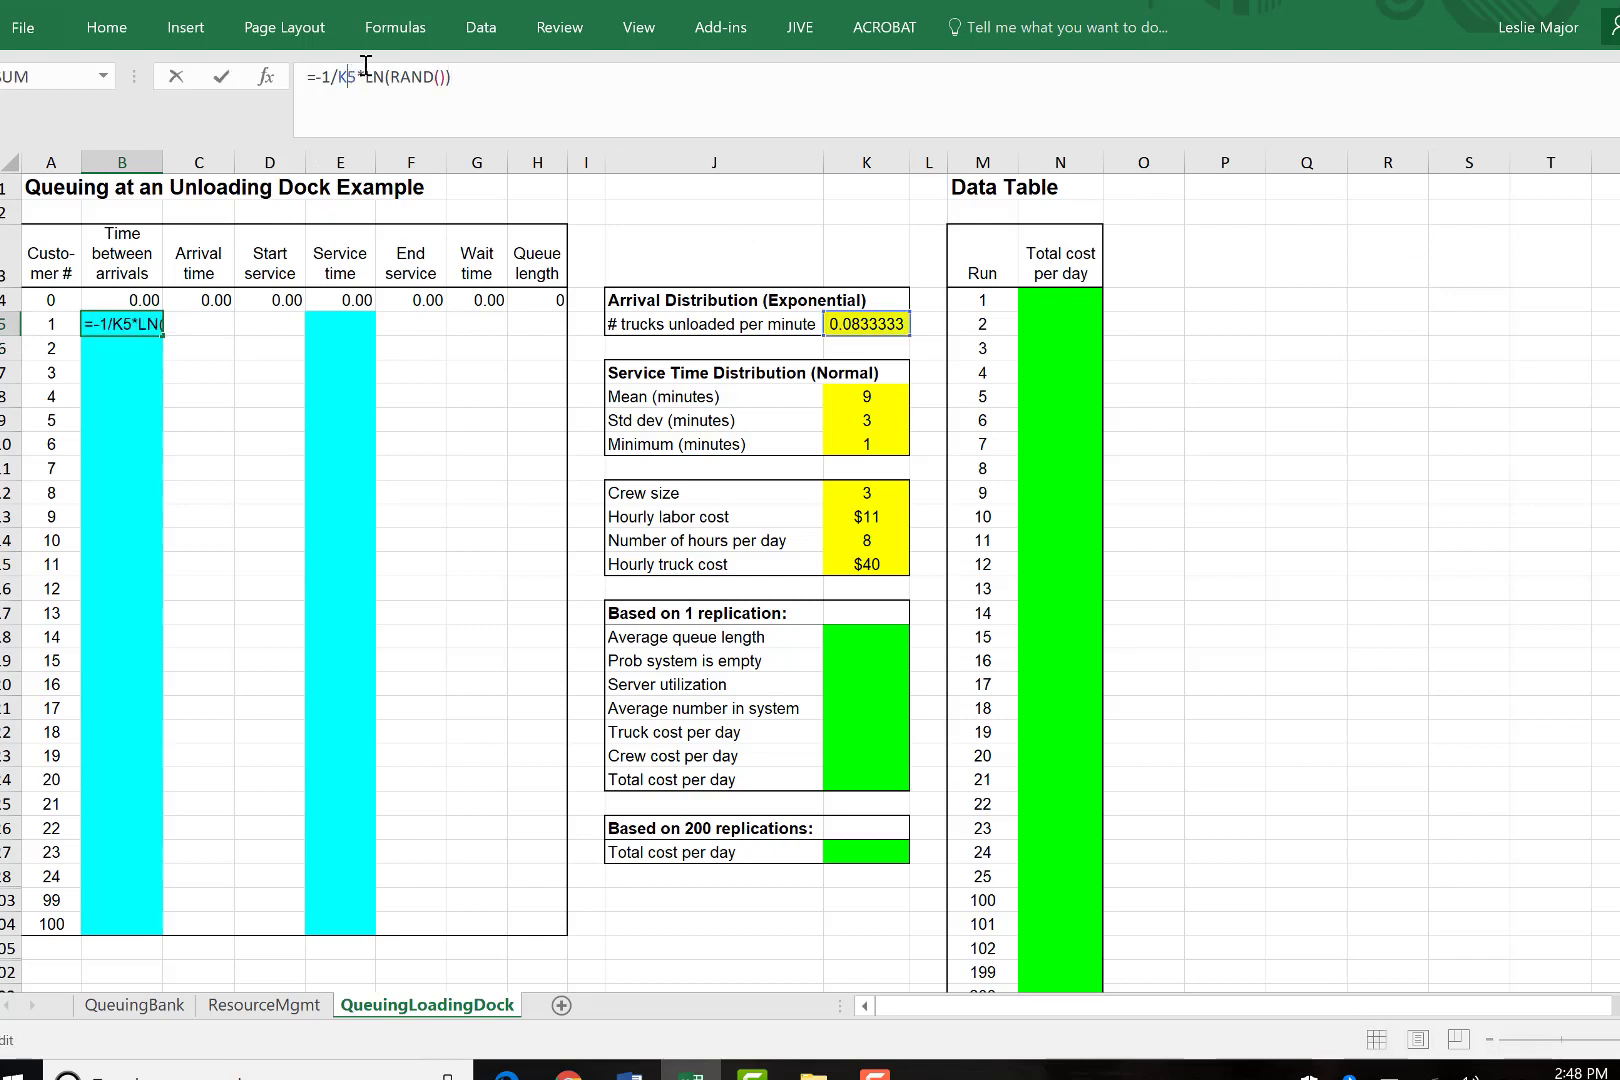
text($)
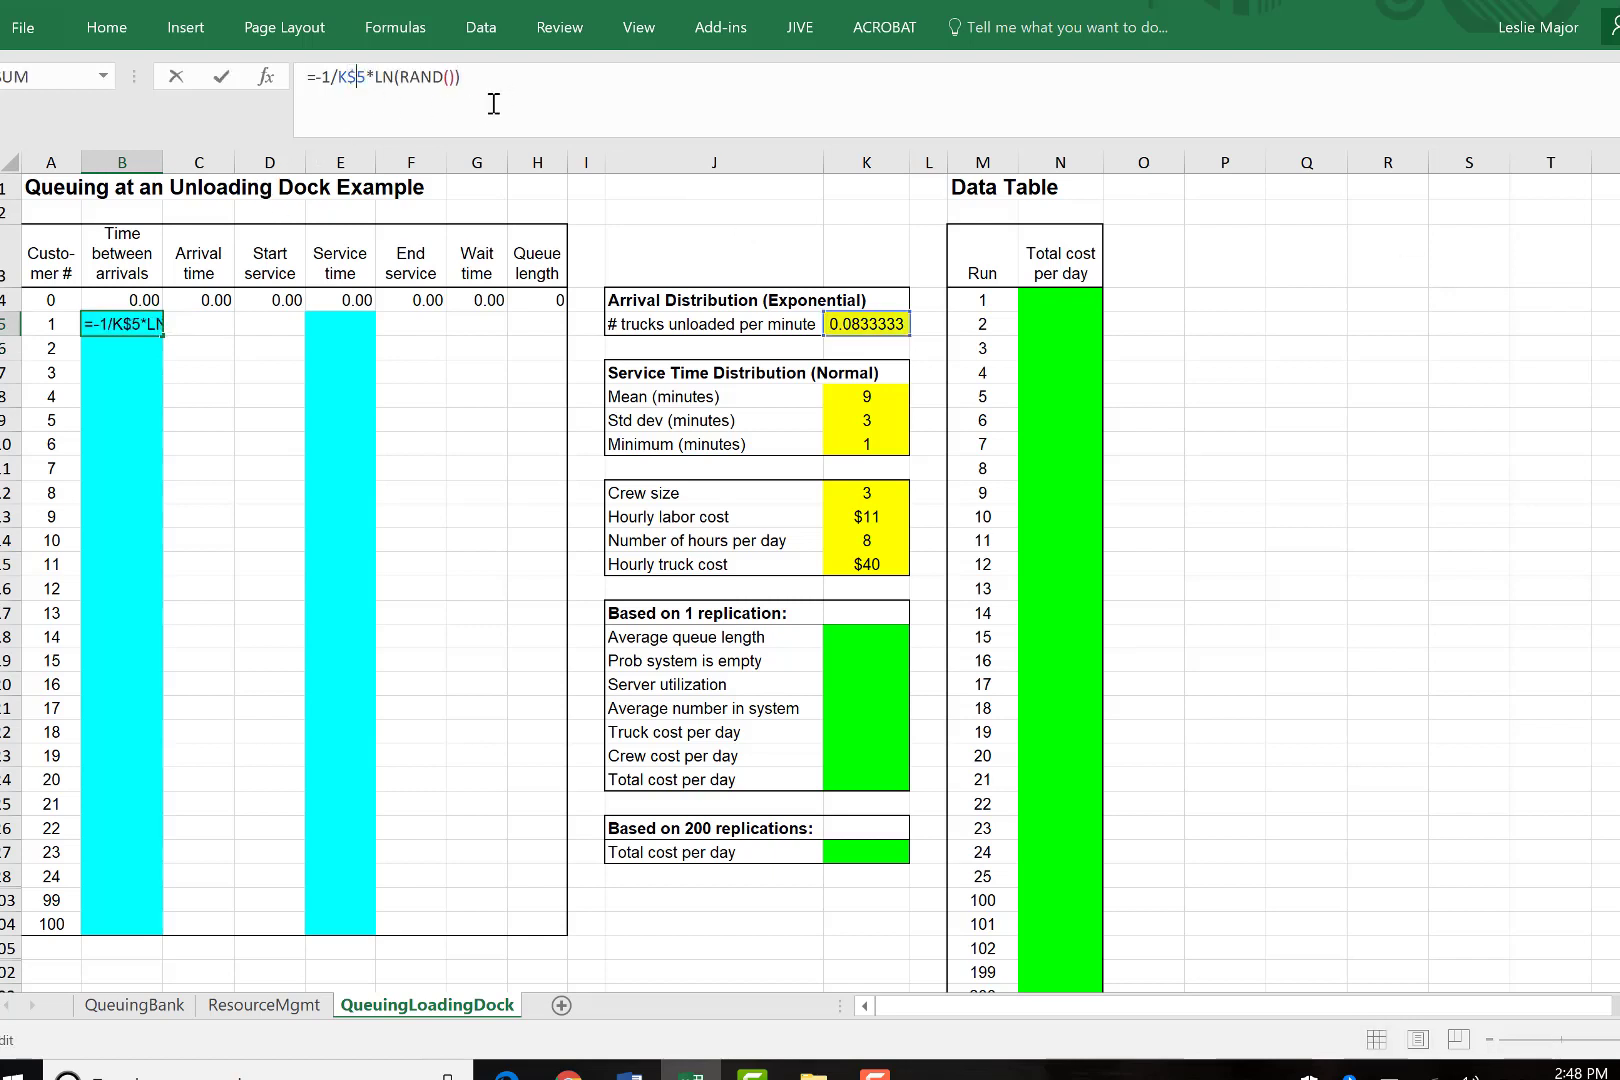
key(ctrl+Return)
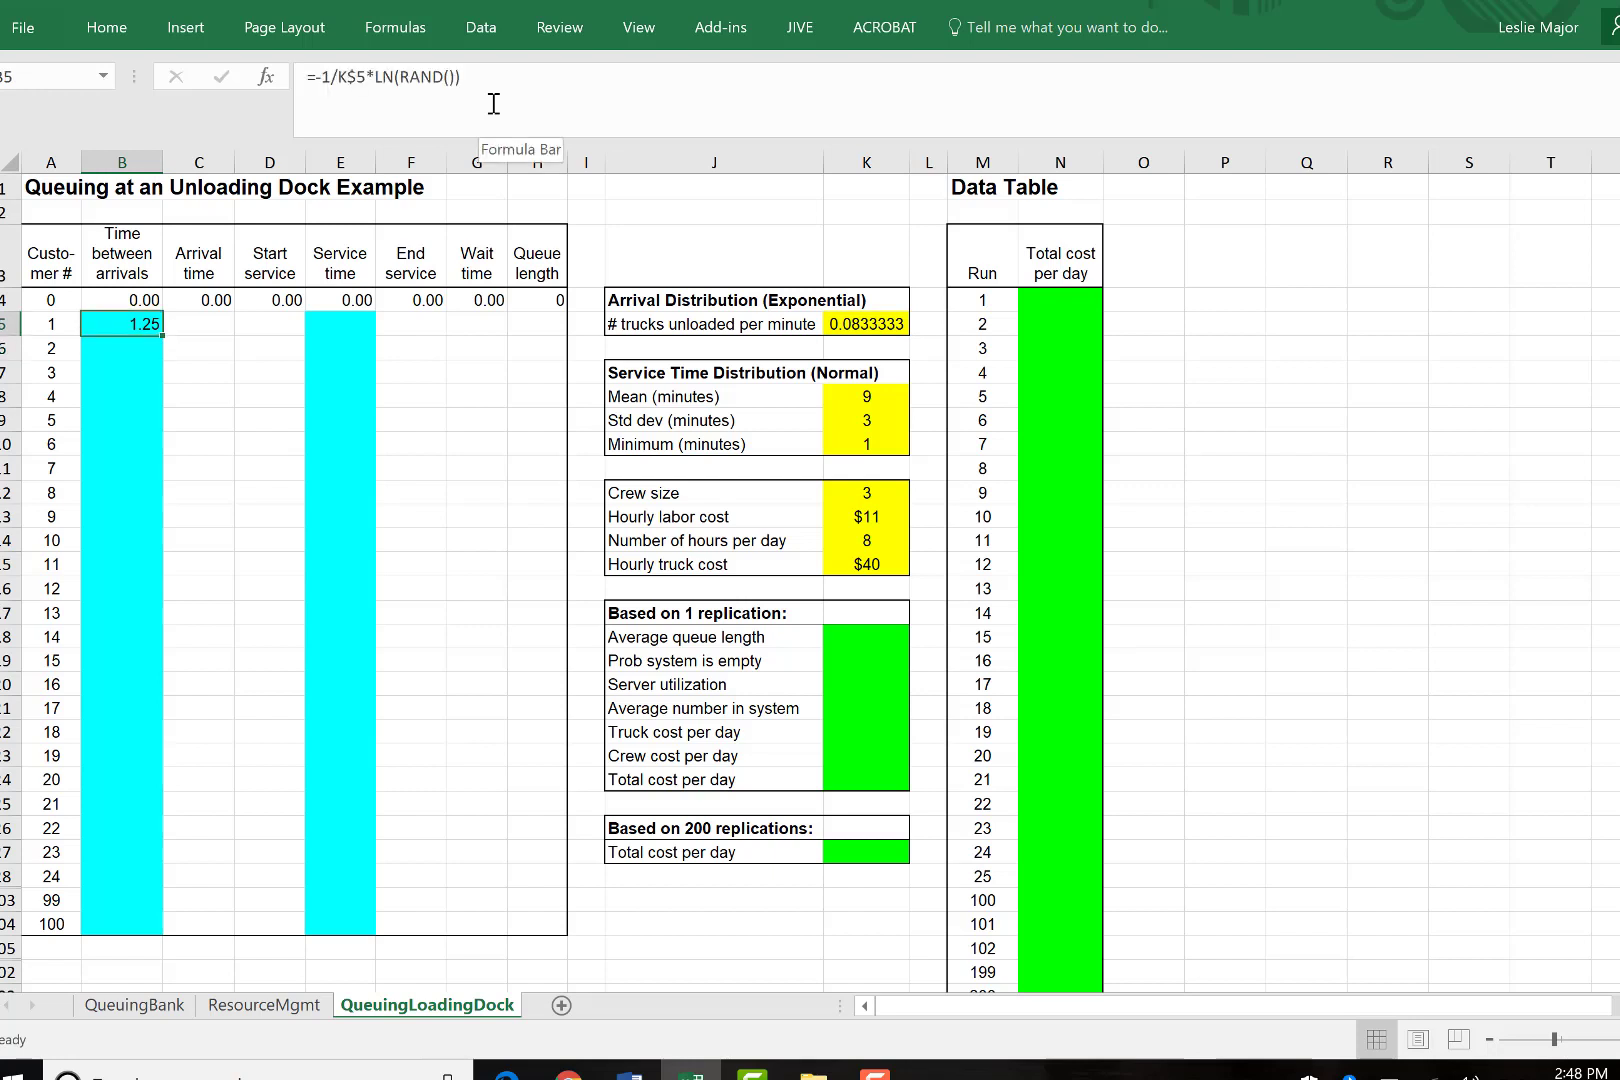
mouse_move(163, 334)
mouse_down()
mouse_move(134, 673)
mouse_move(146, 927)
mouse_up()
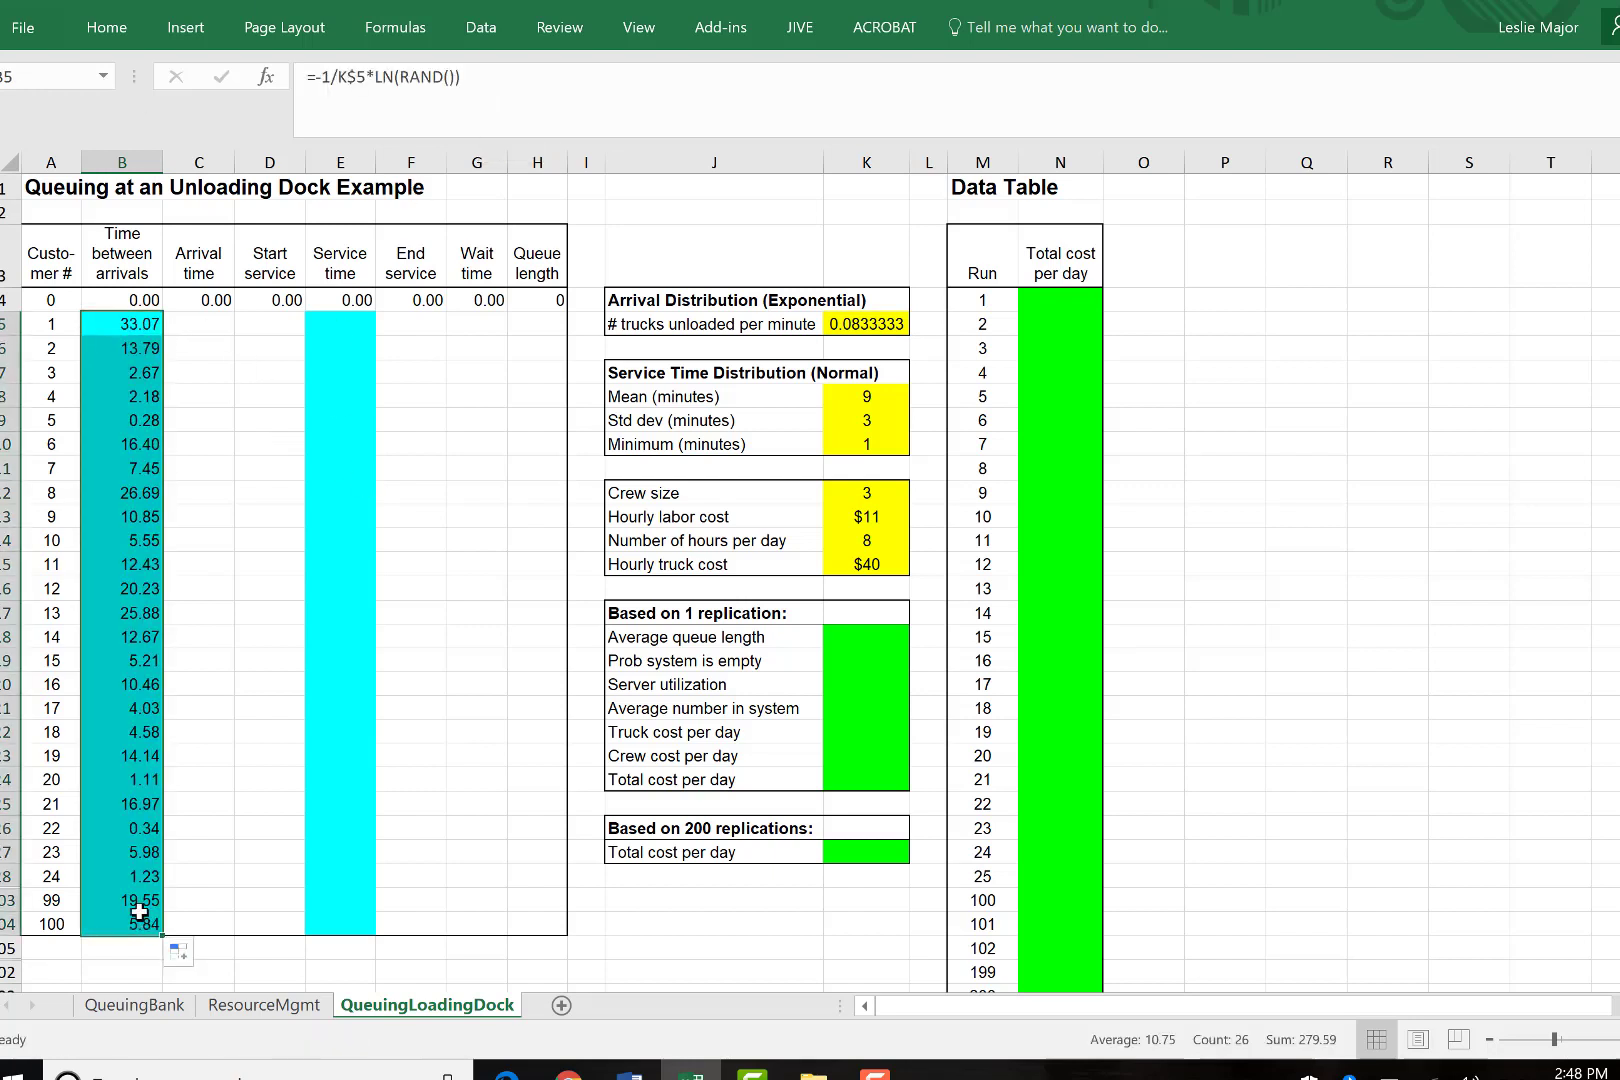
click(242, 492)
Enter =C4+B5 in C5 and copy it down to C104.
click(212, 330)
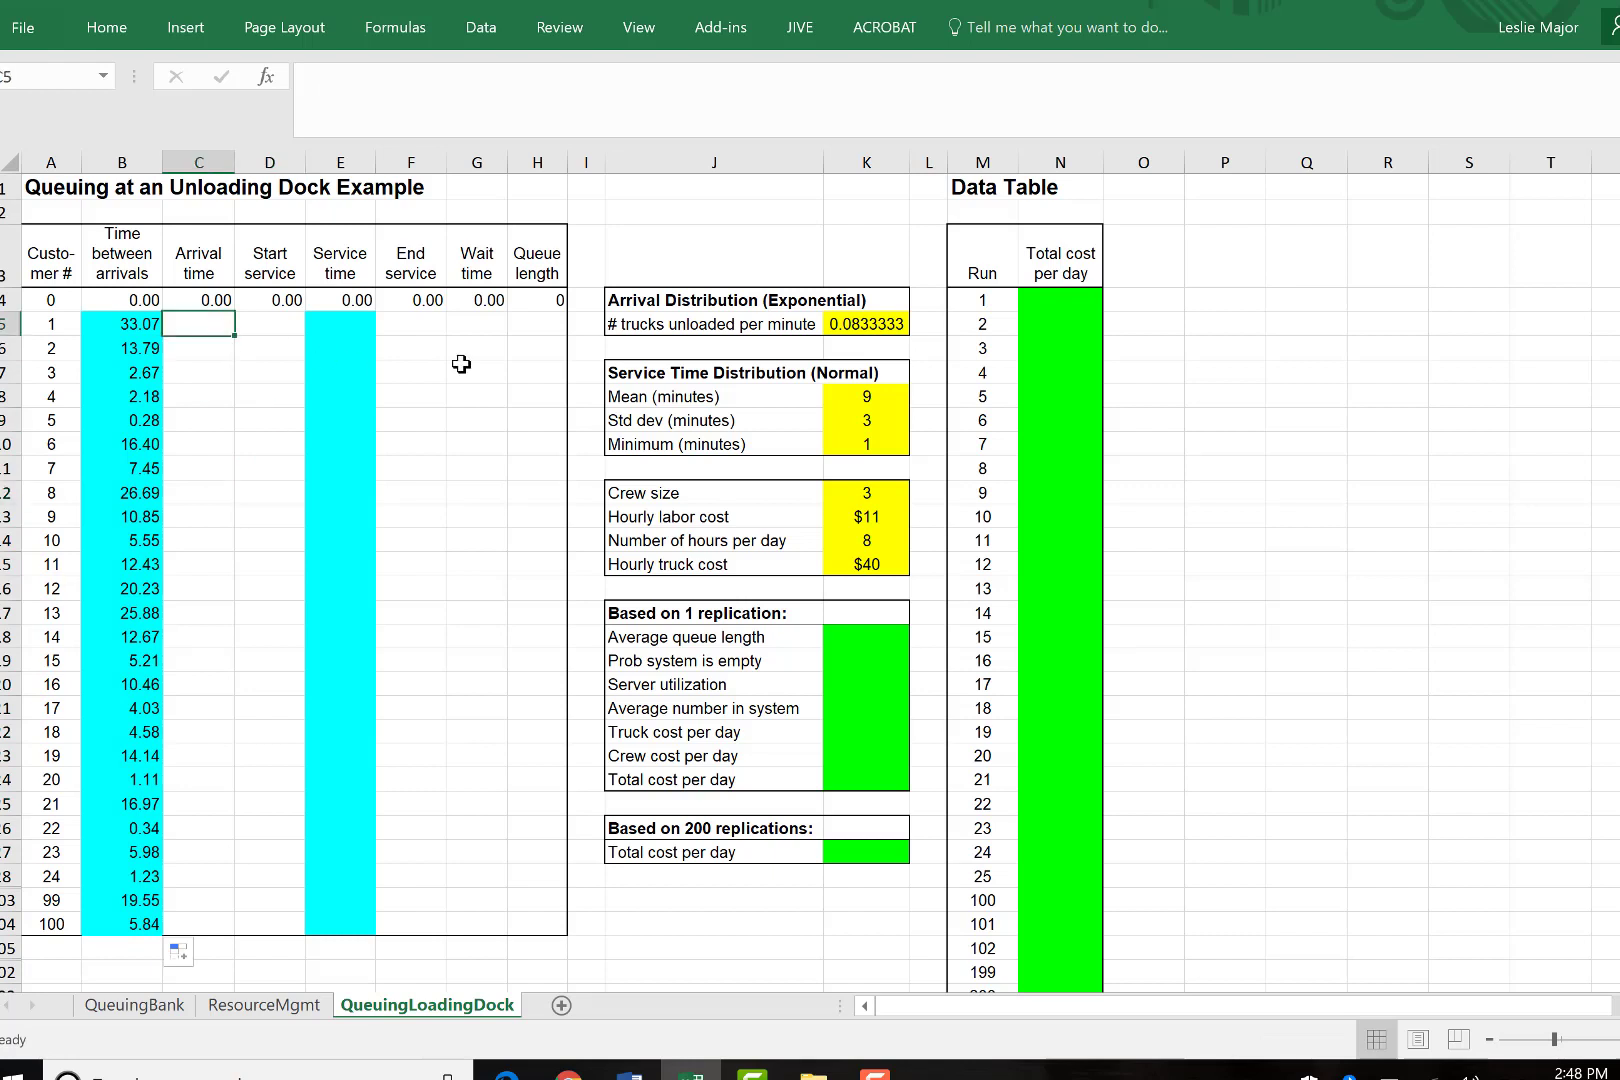
text(=)
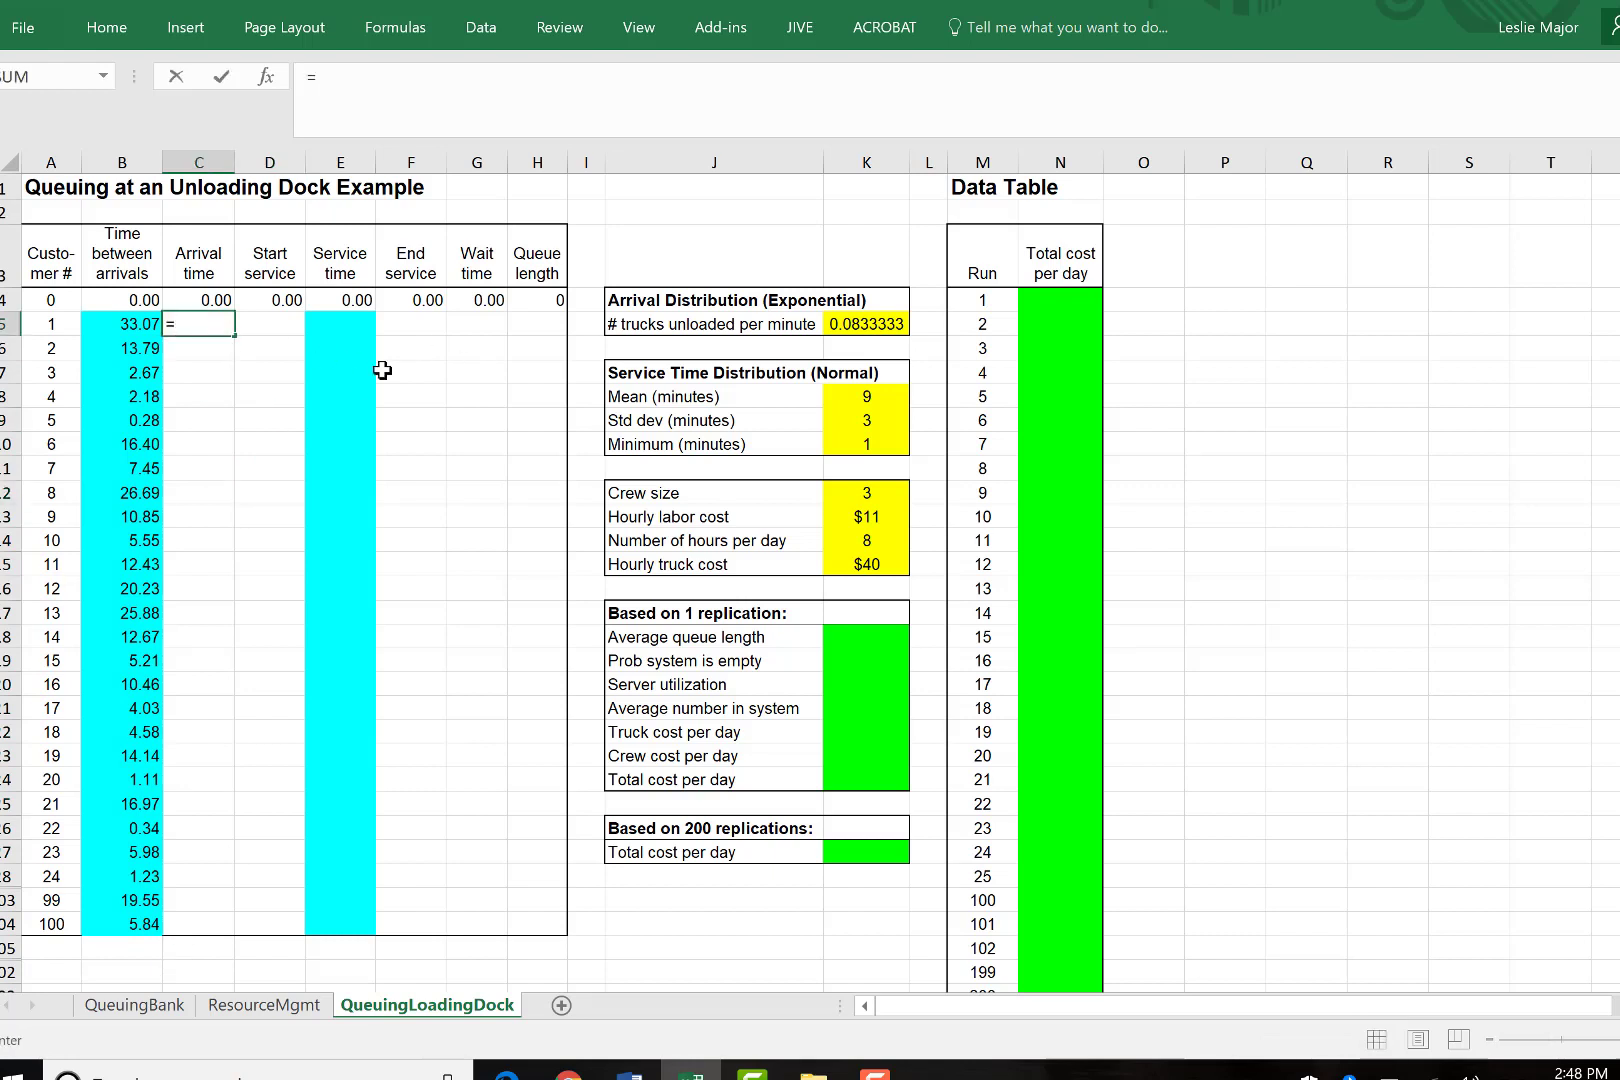
click(215, 298)
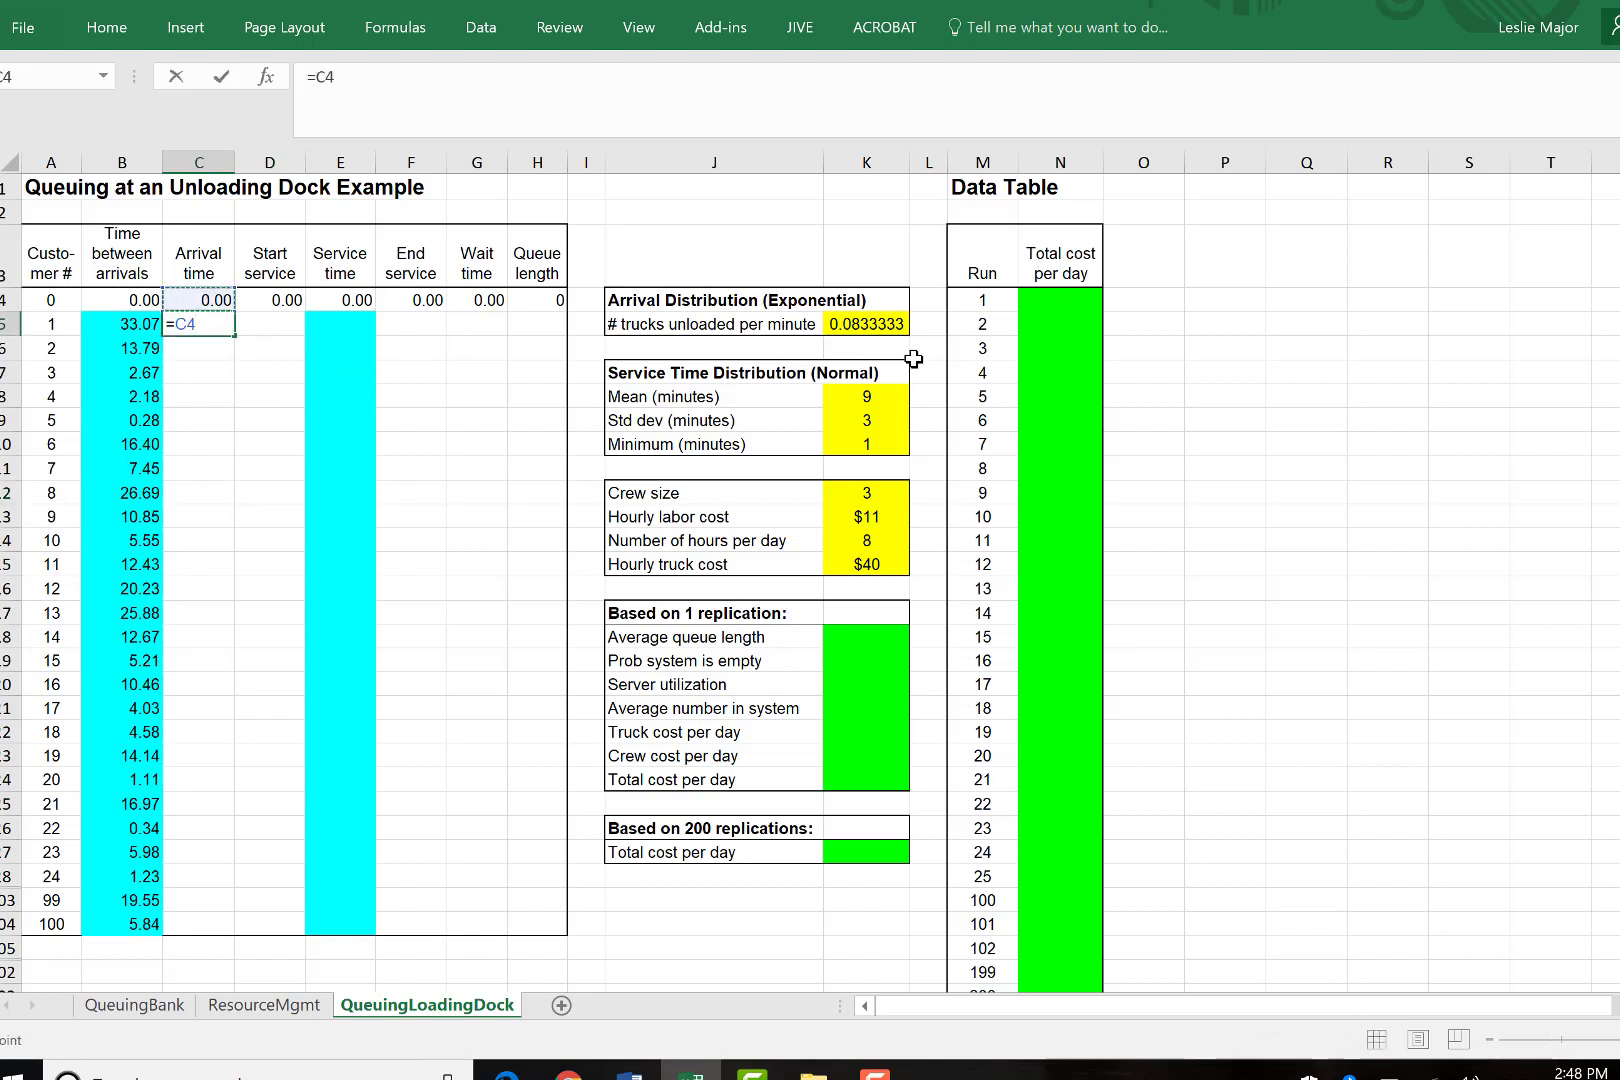
text(+)
click(117, 333)
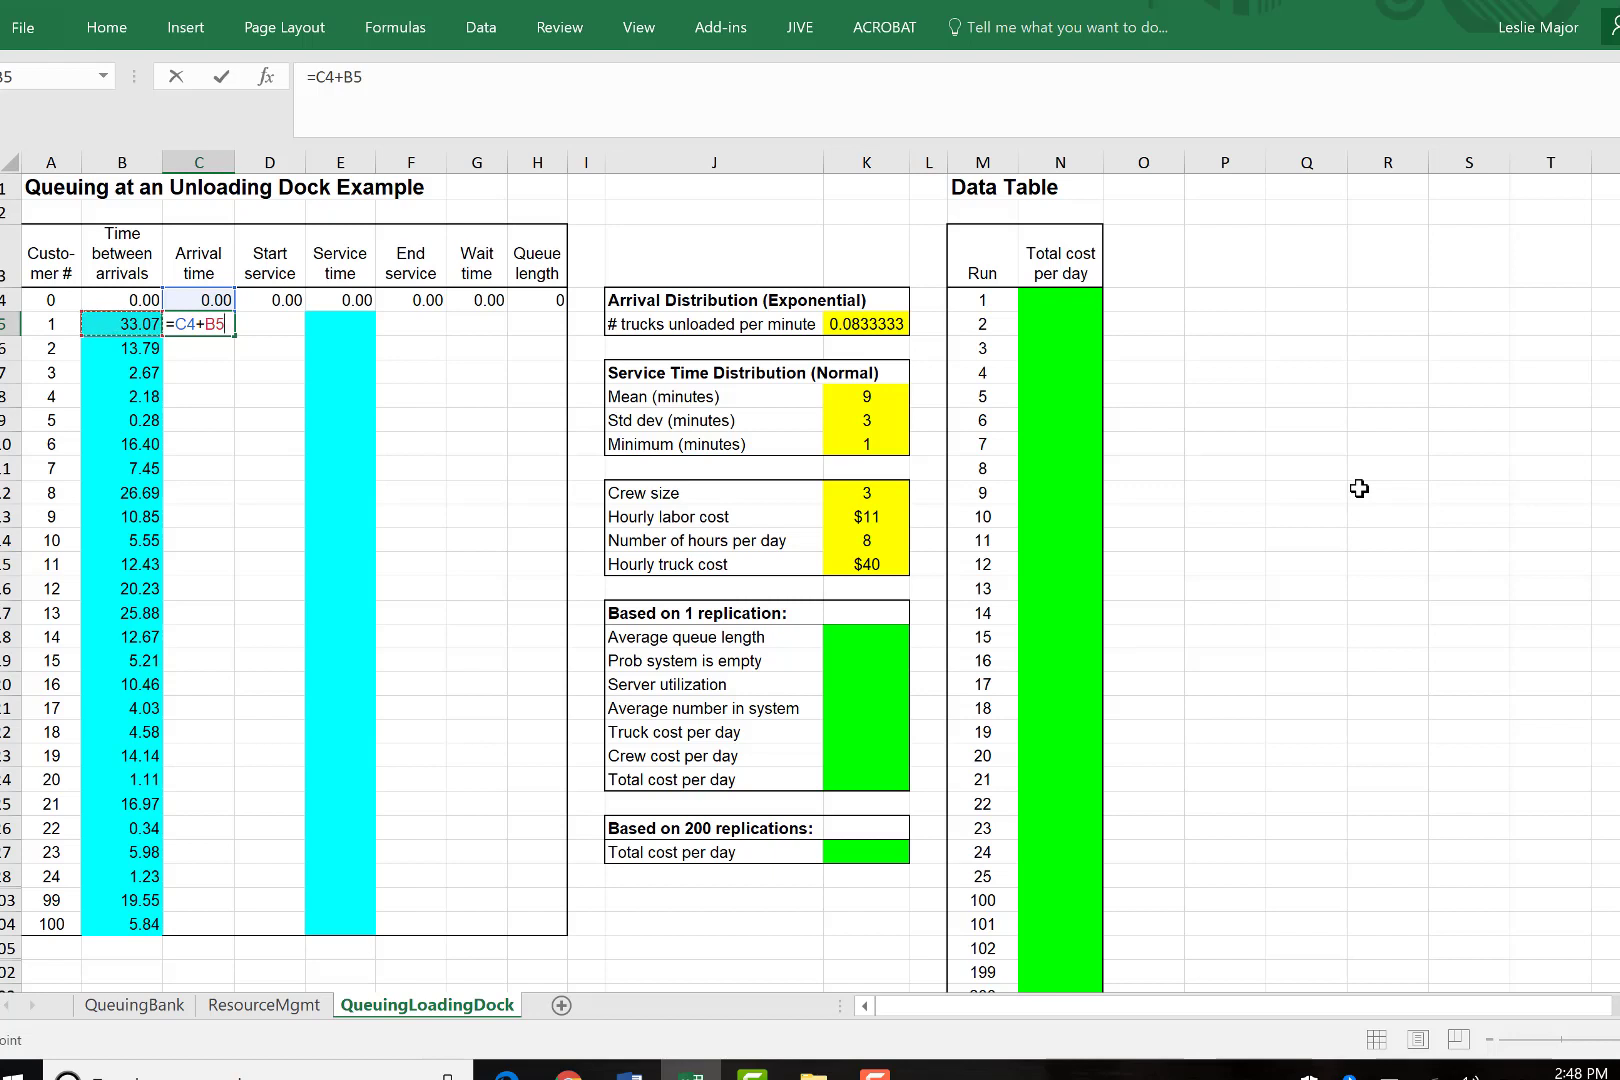
key(ctrl+Return)
key(Return)
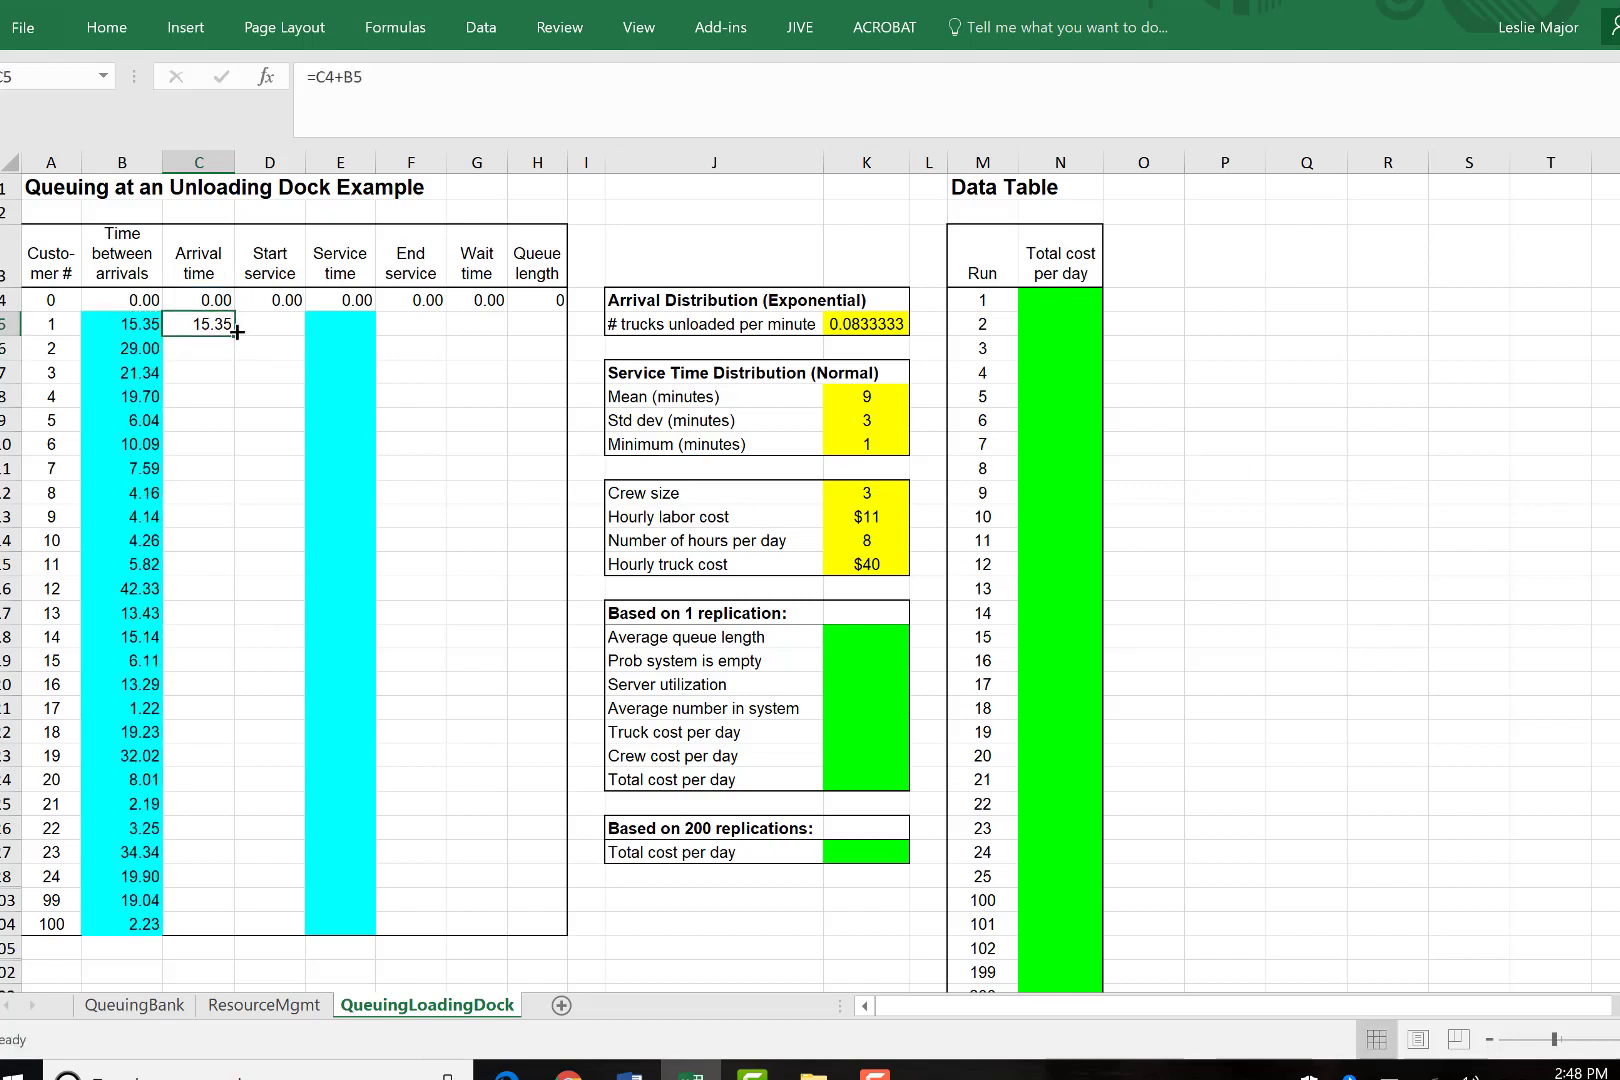
drag(237, 332, 226, 924)
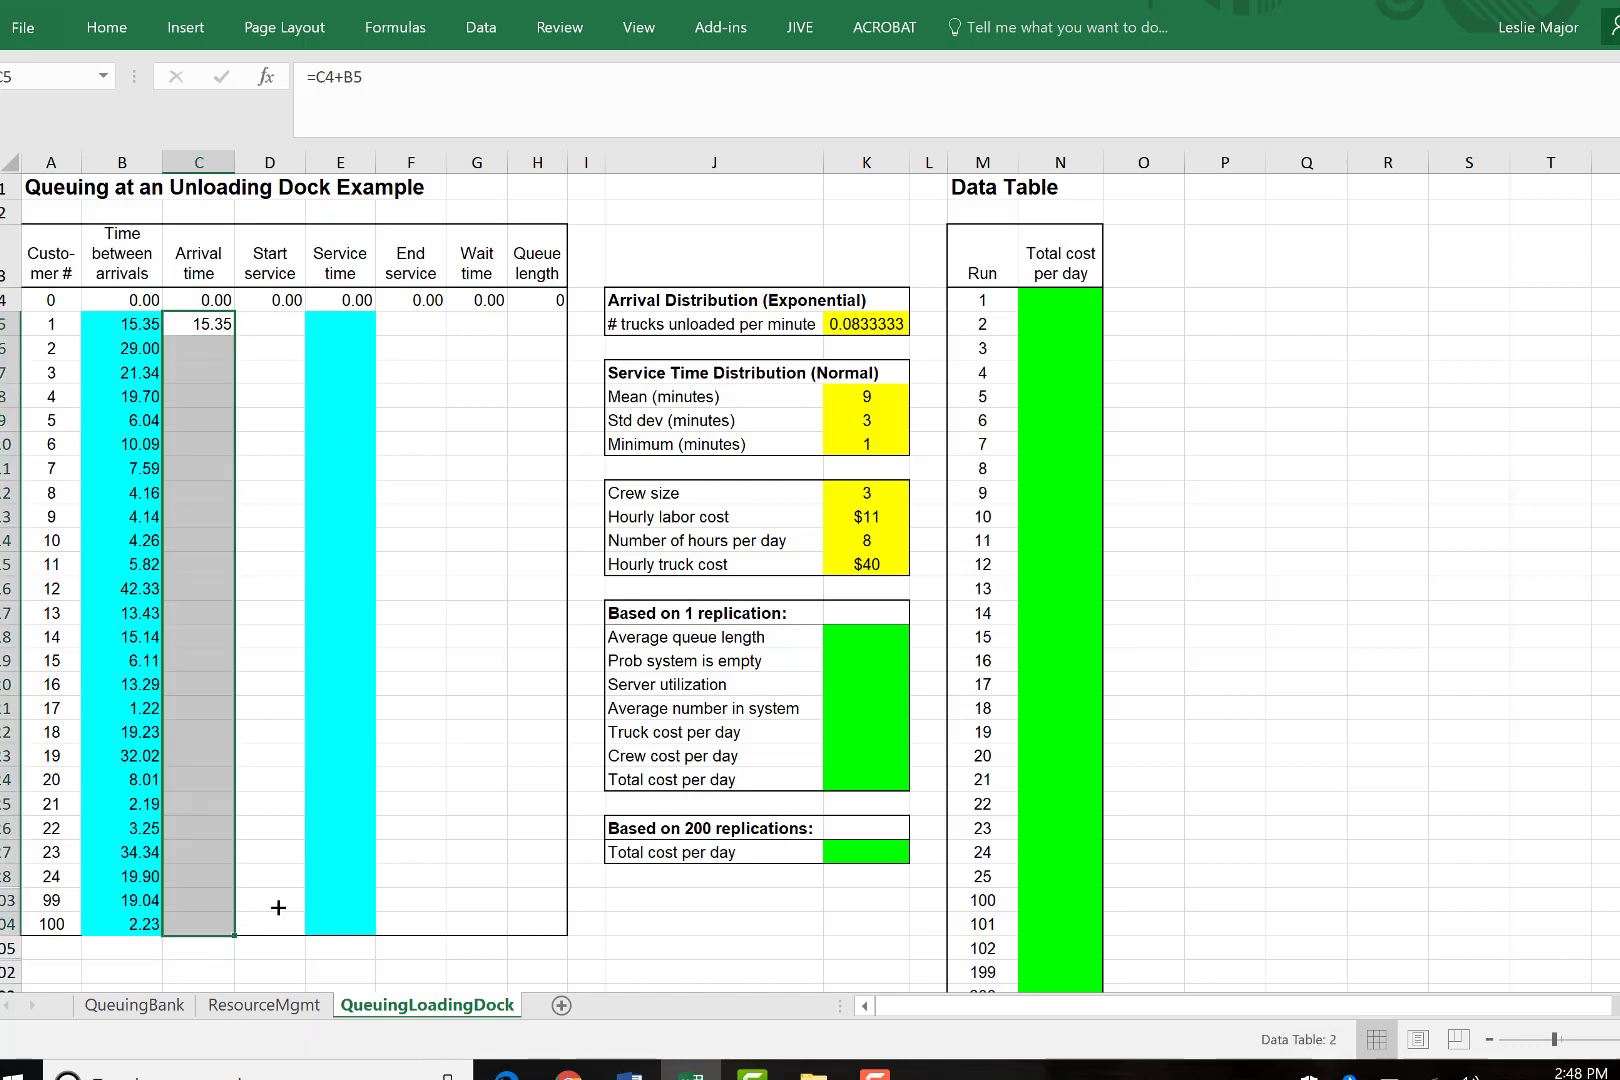
click(410, 466)
click(287, 331)
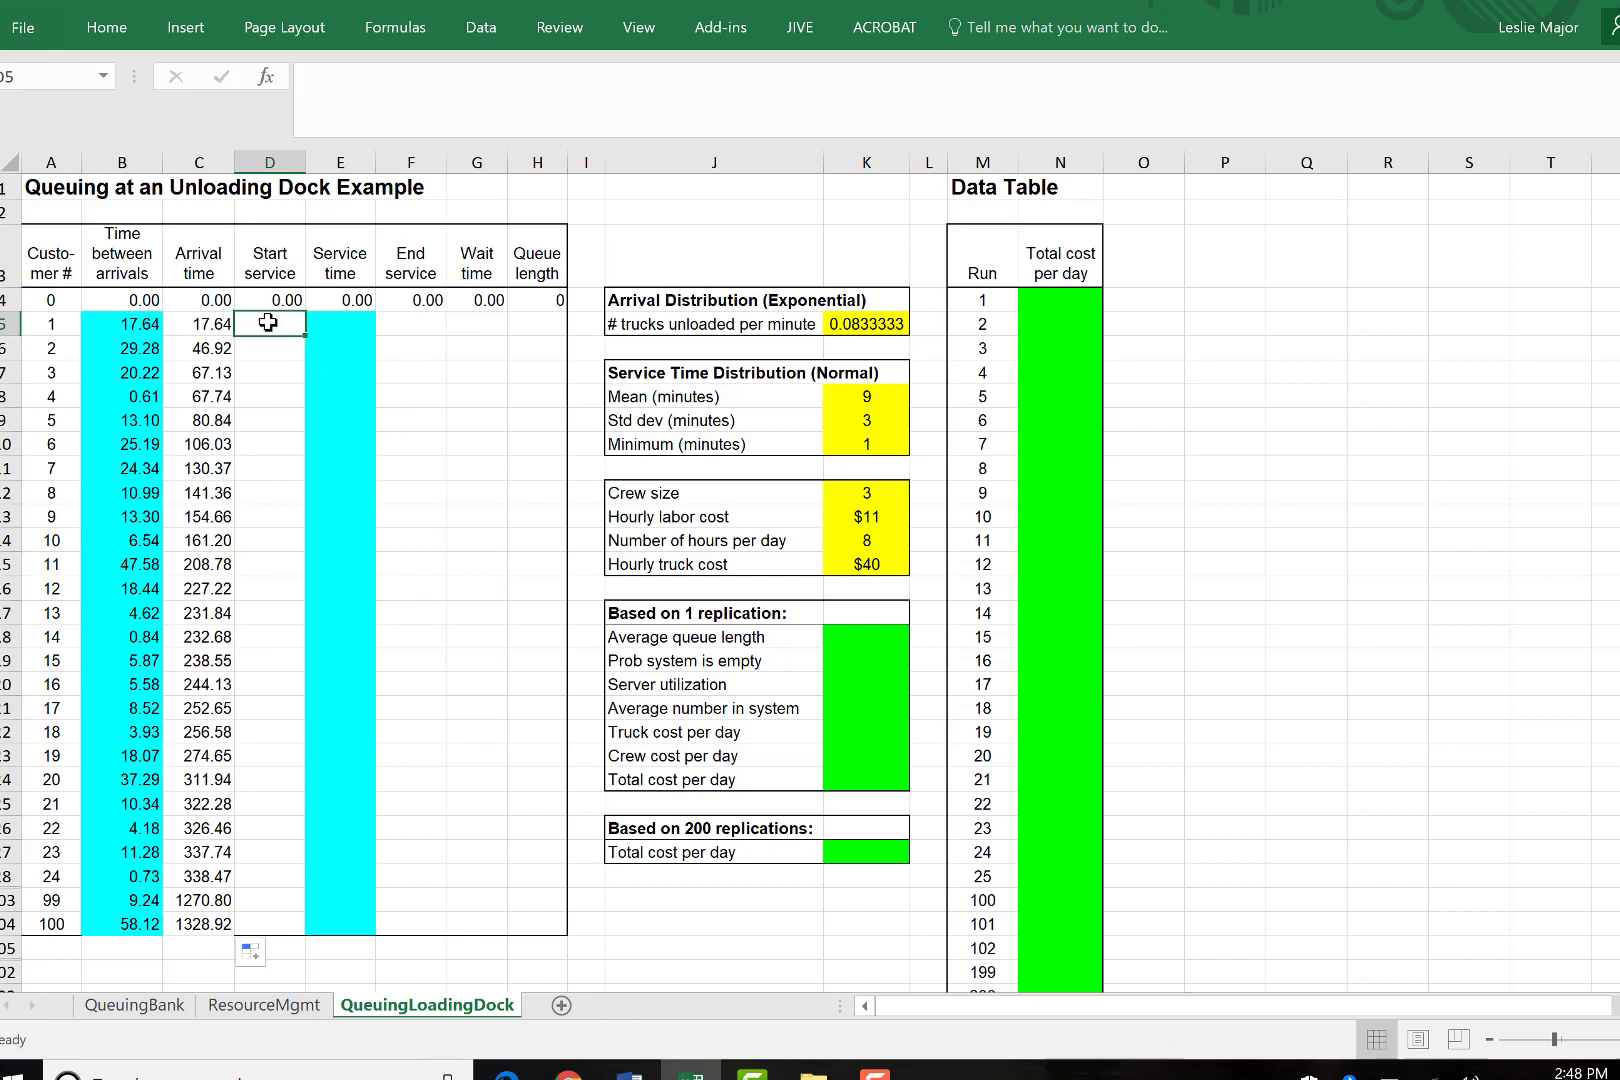
Enter =MAX(C5,F4) in D5 and fill it down to D104.
click(213, 326)
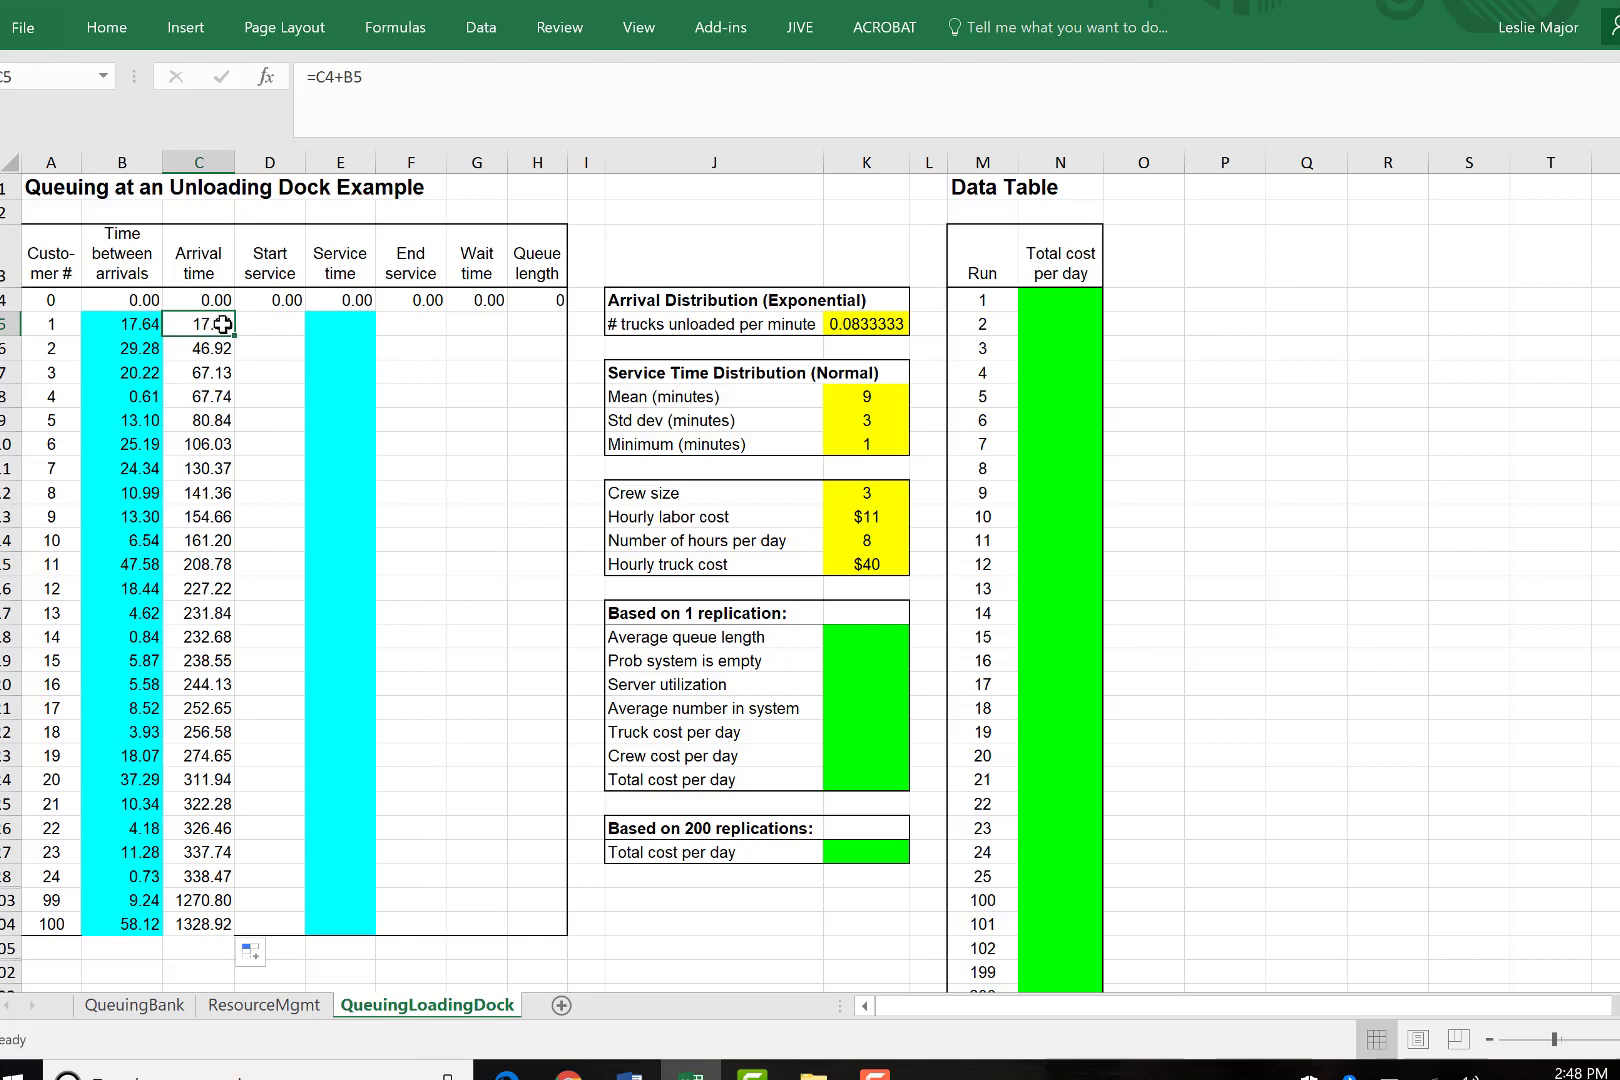
click(420, 263)
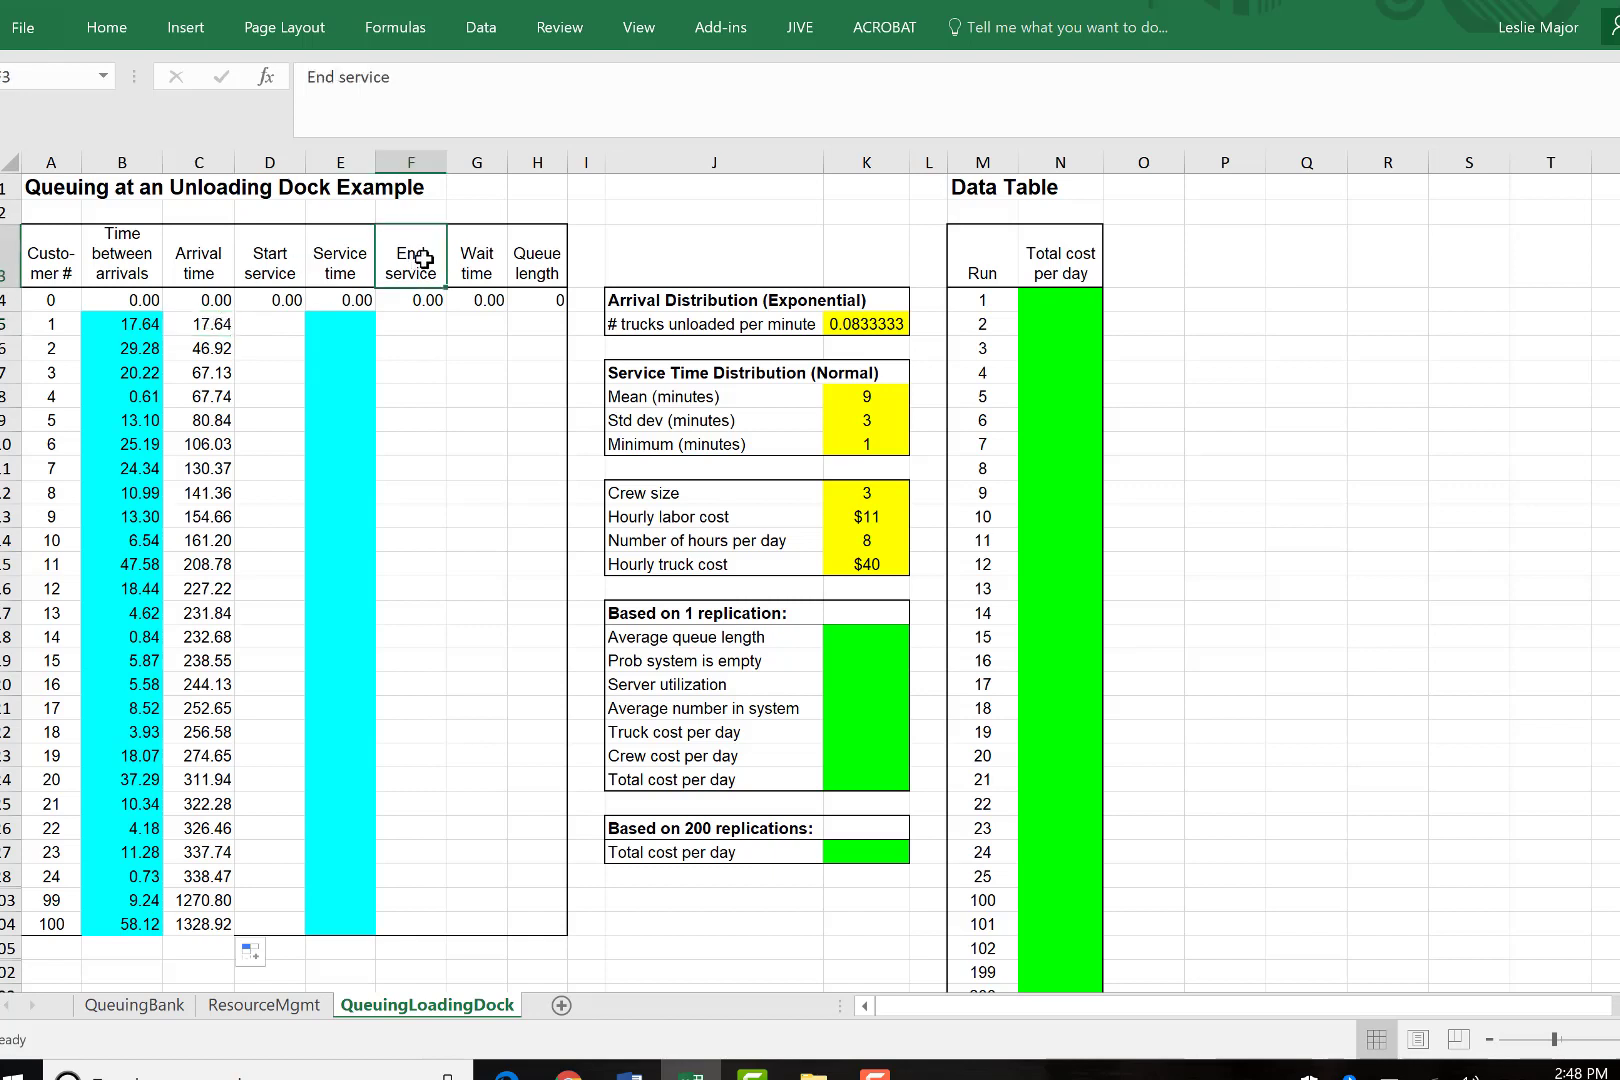
click(216, 324)
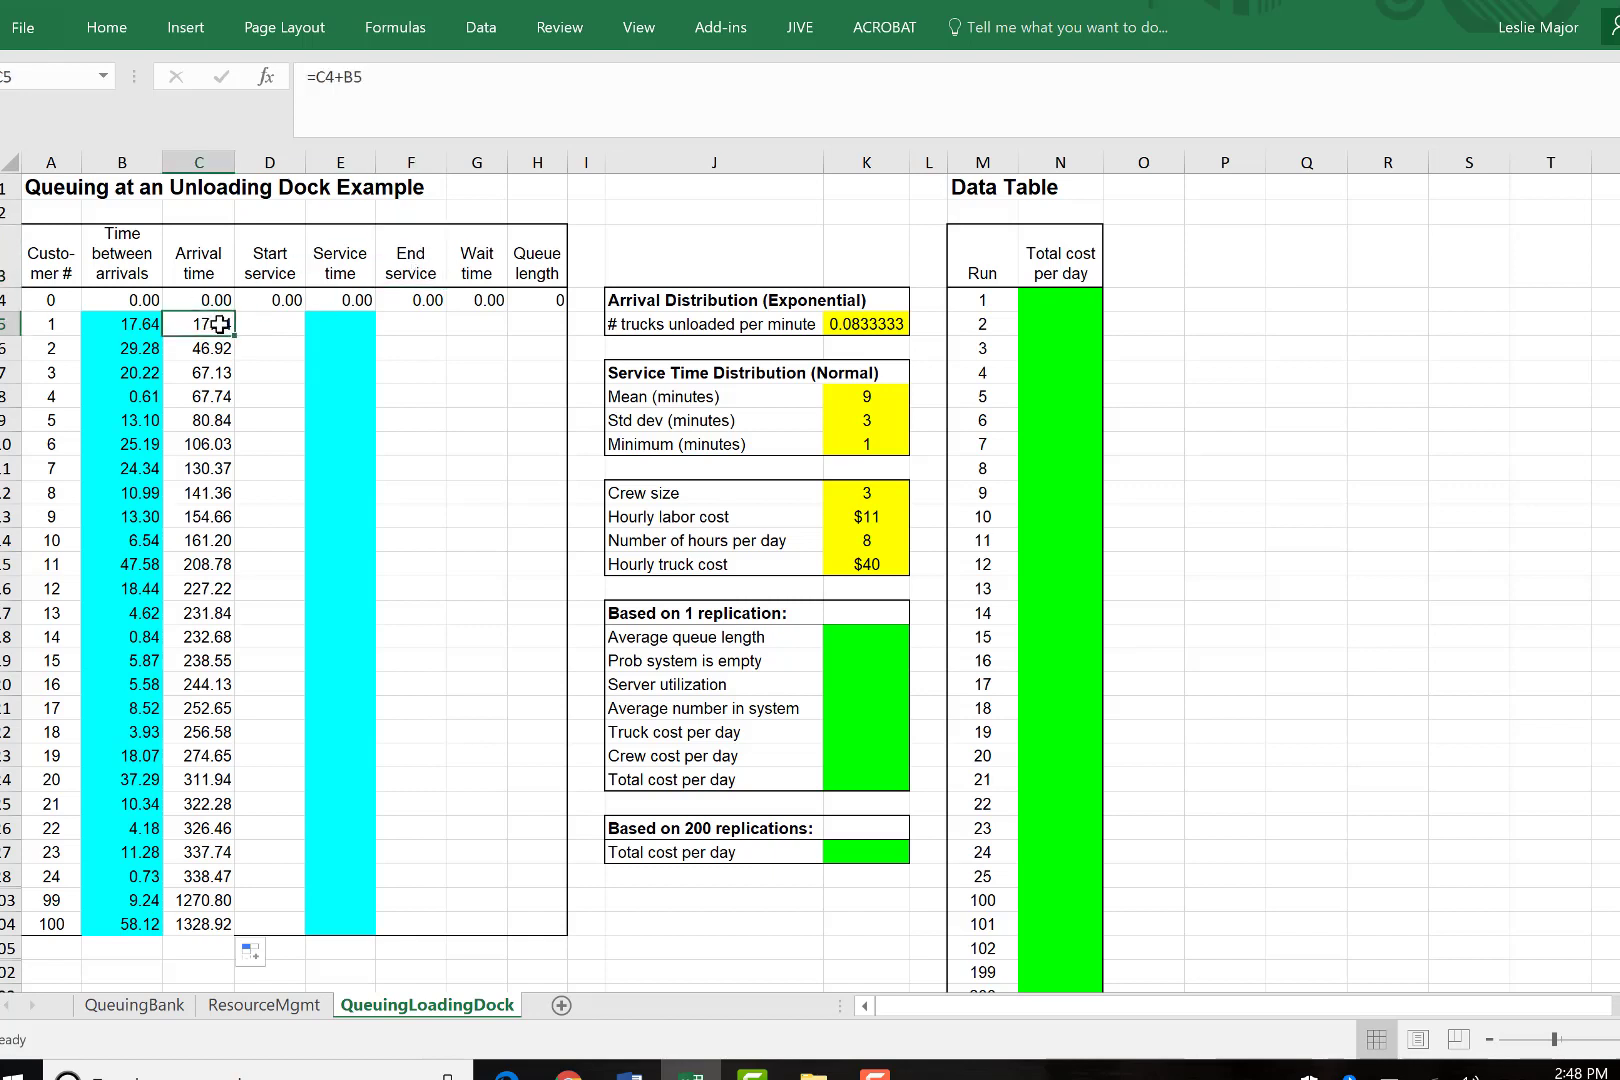
click(403, 273)
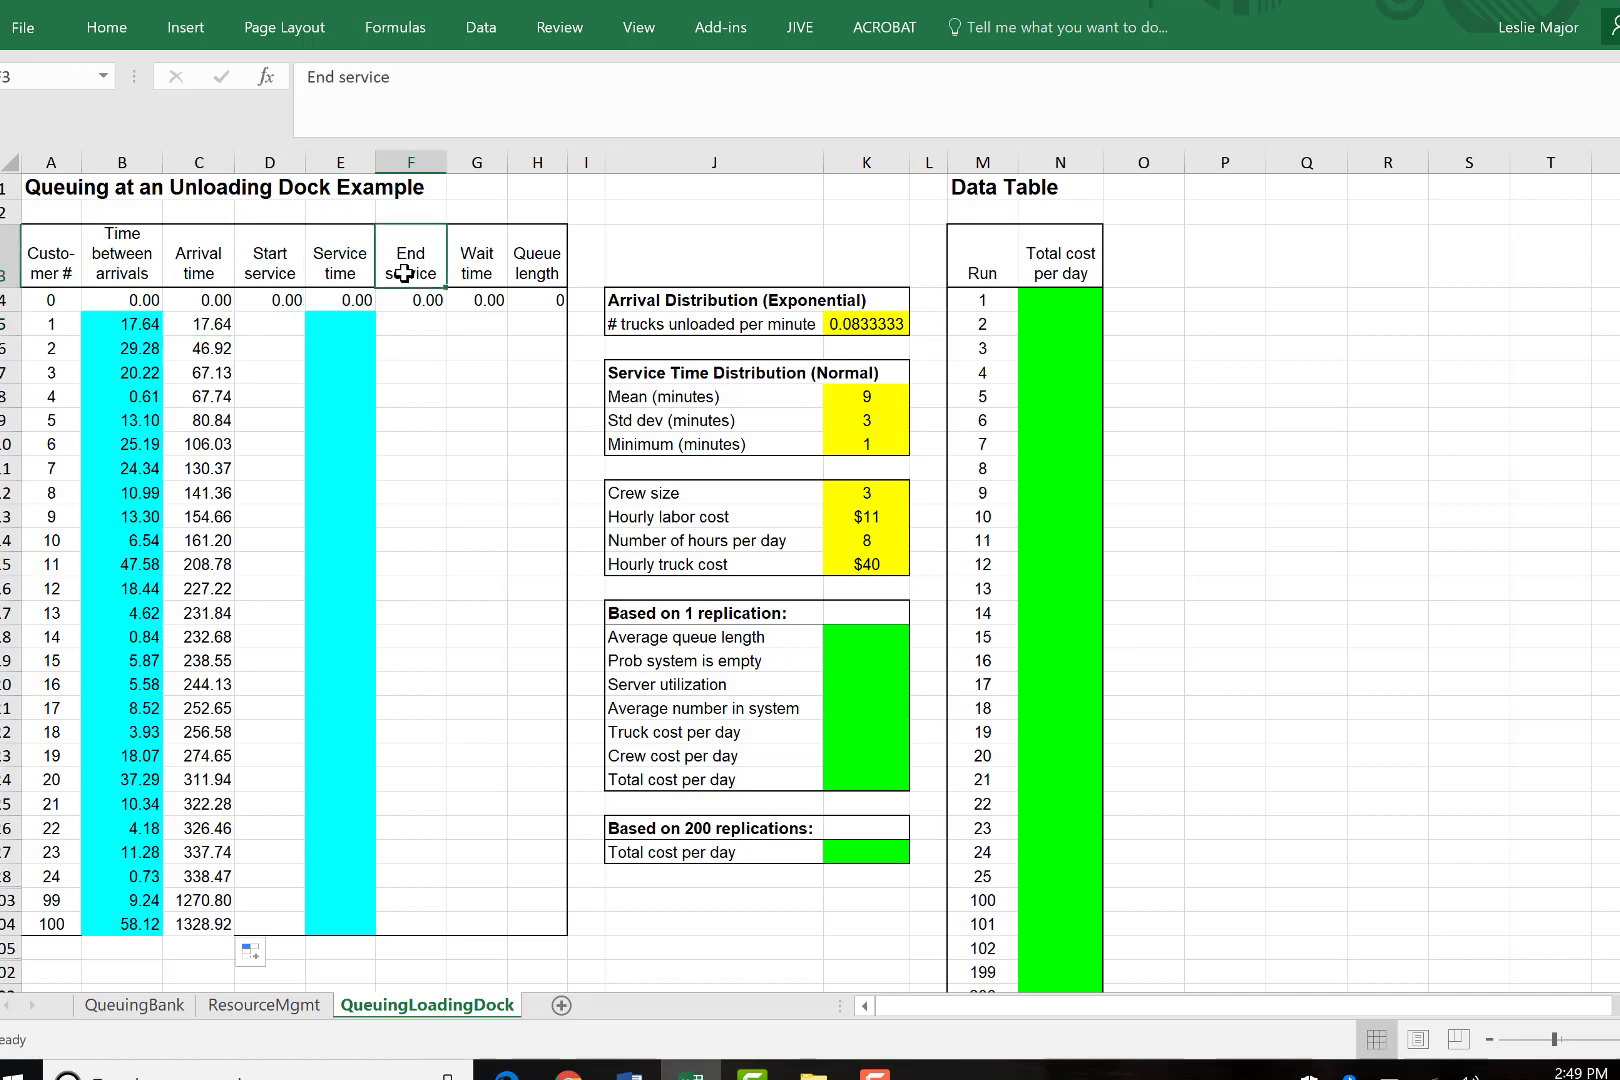
click(255, 322)
text(=)
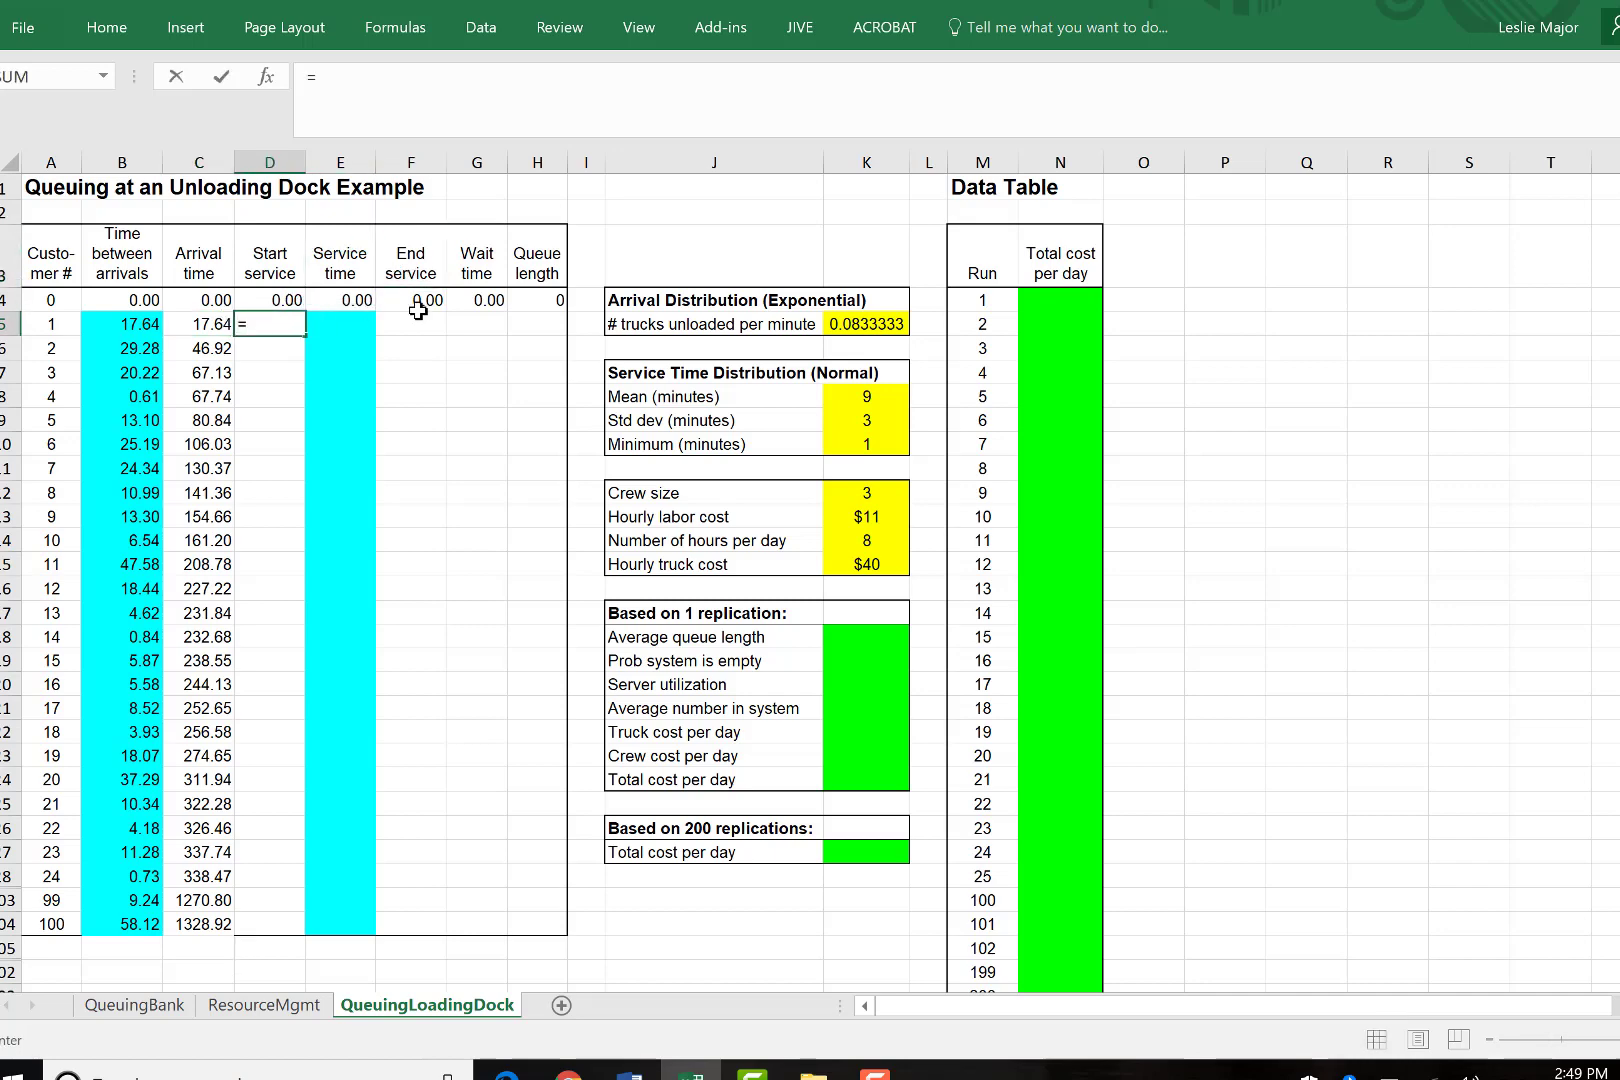
text(max()
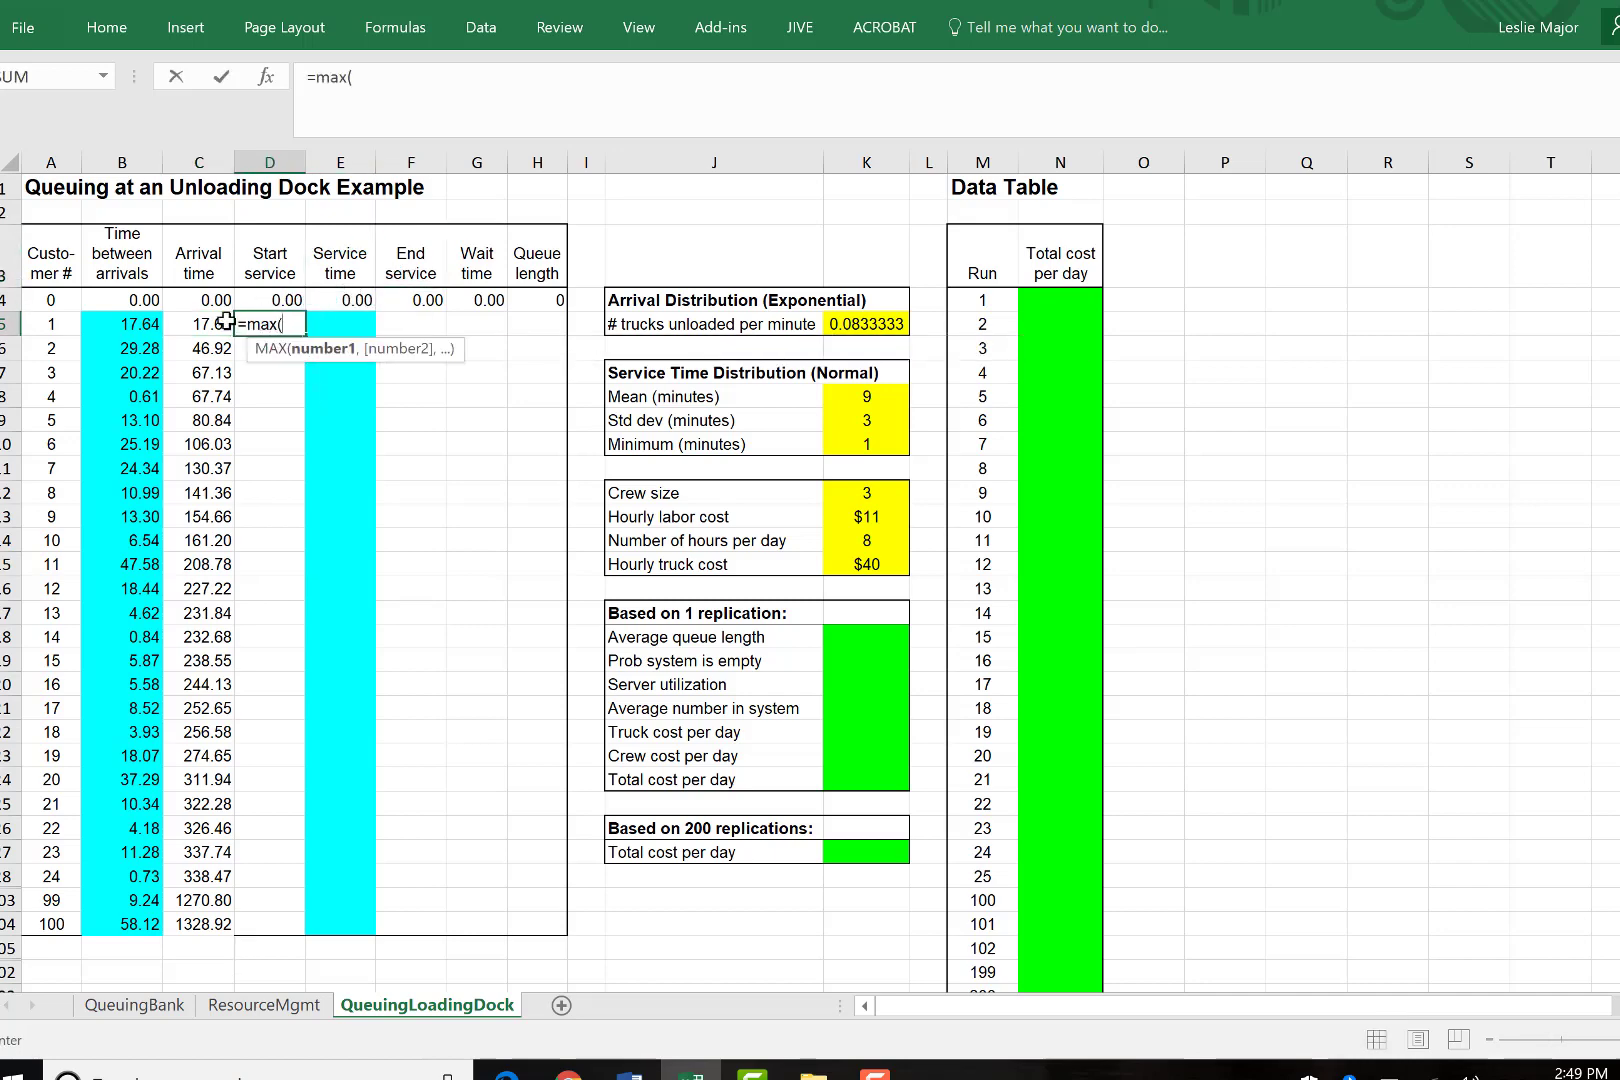
click(222, 323)
text(,)
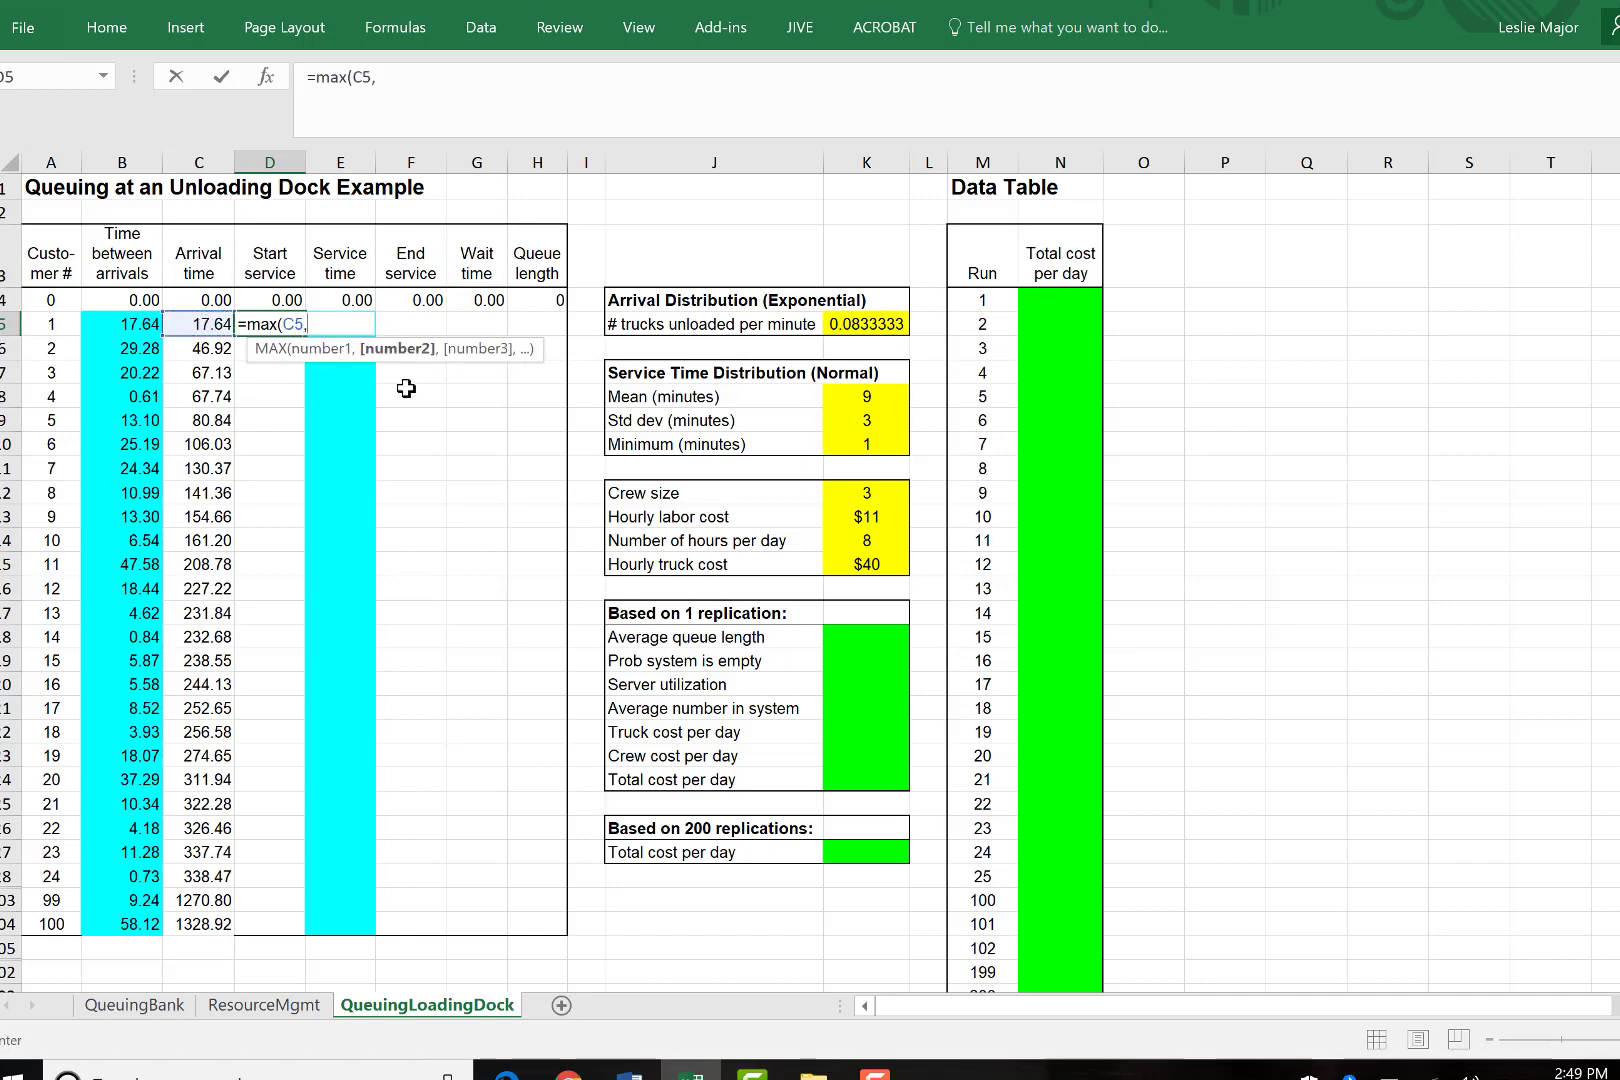
click(442, 301)
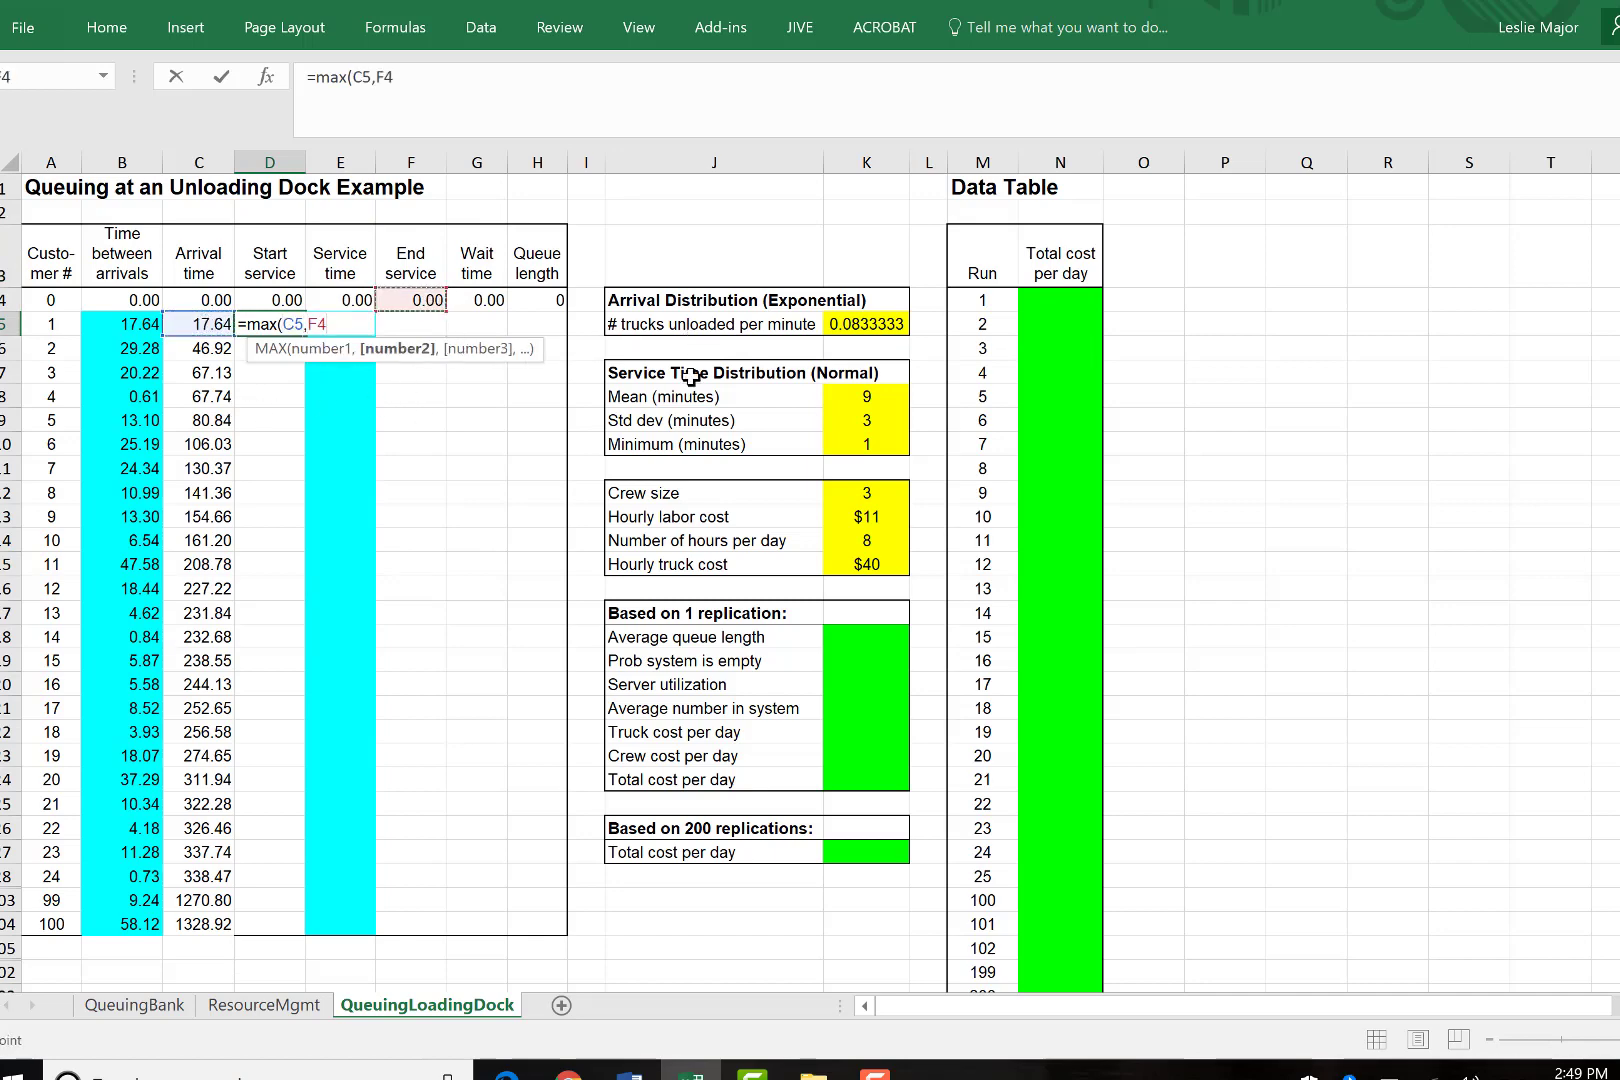
text())
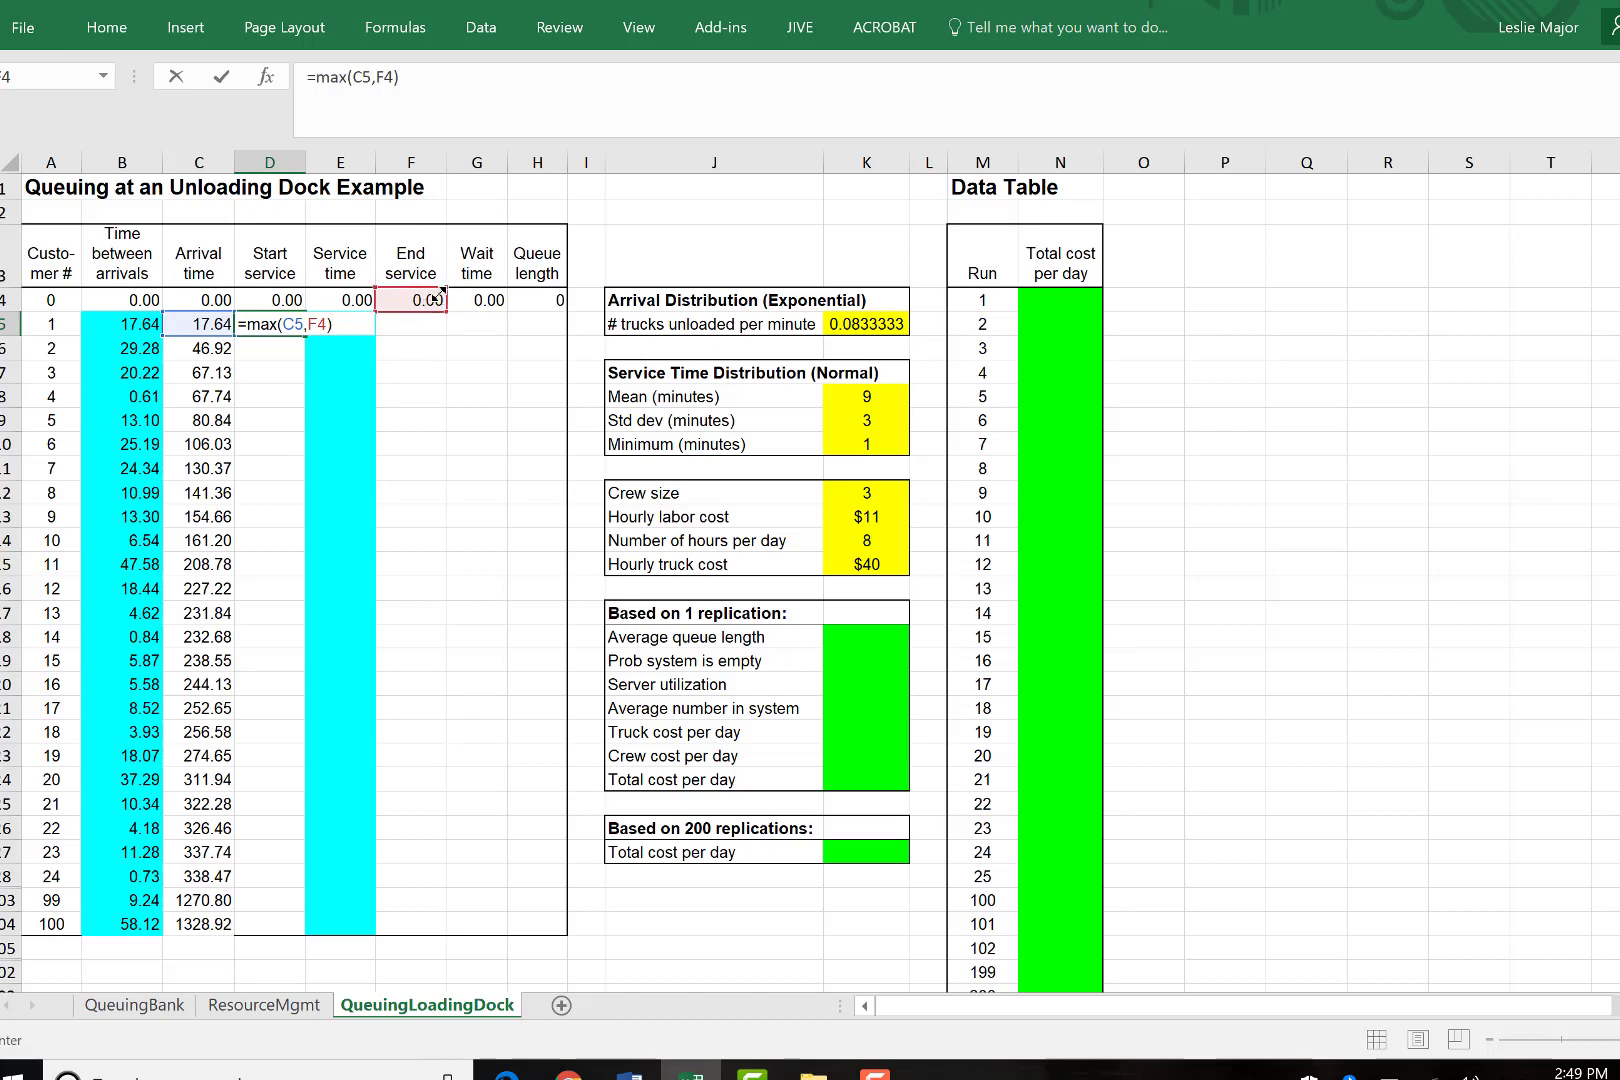
key(Return)
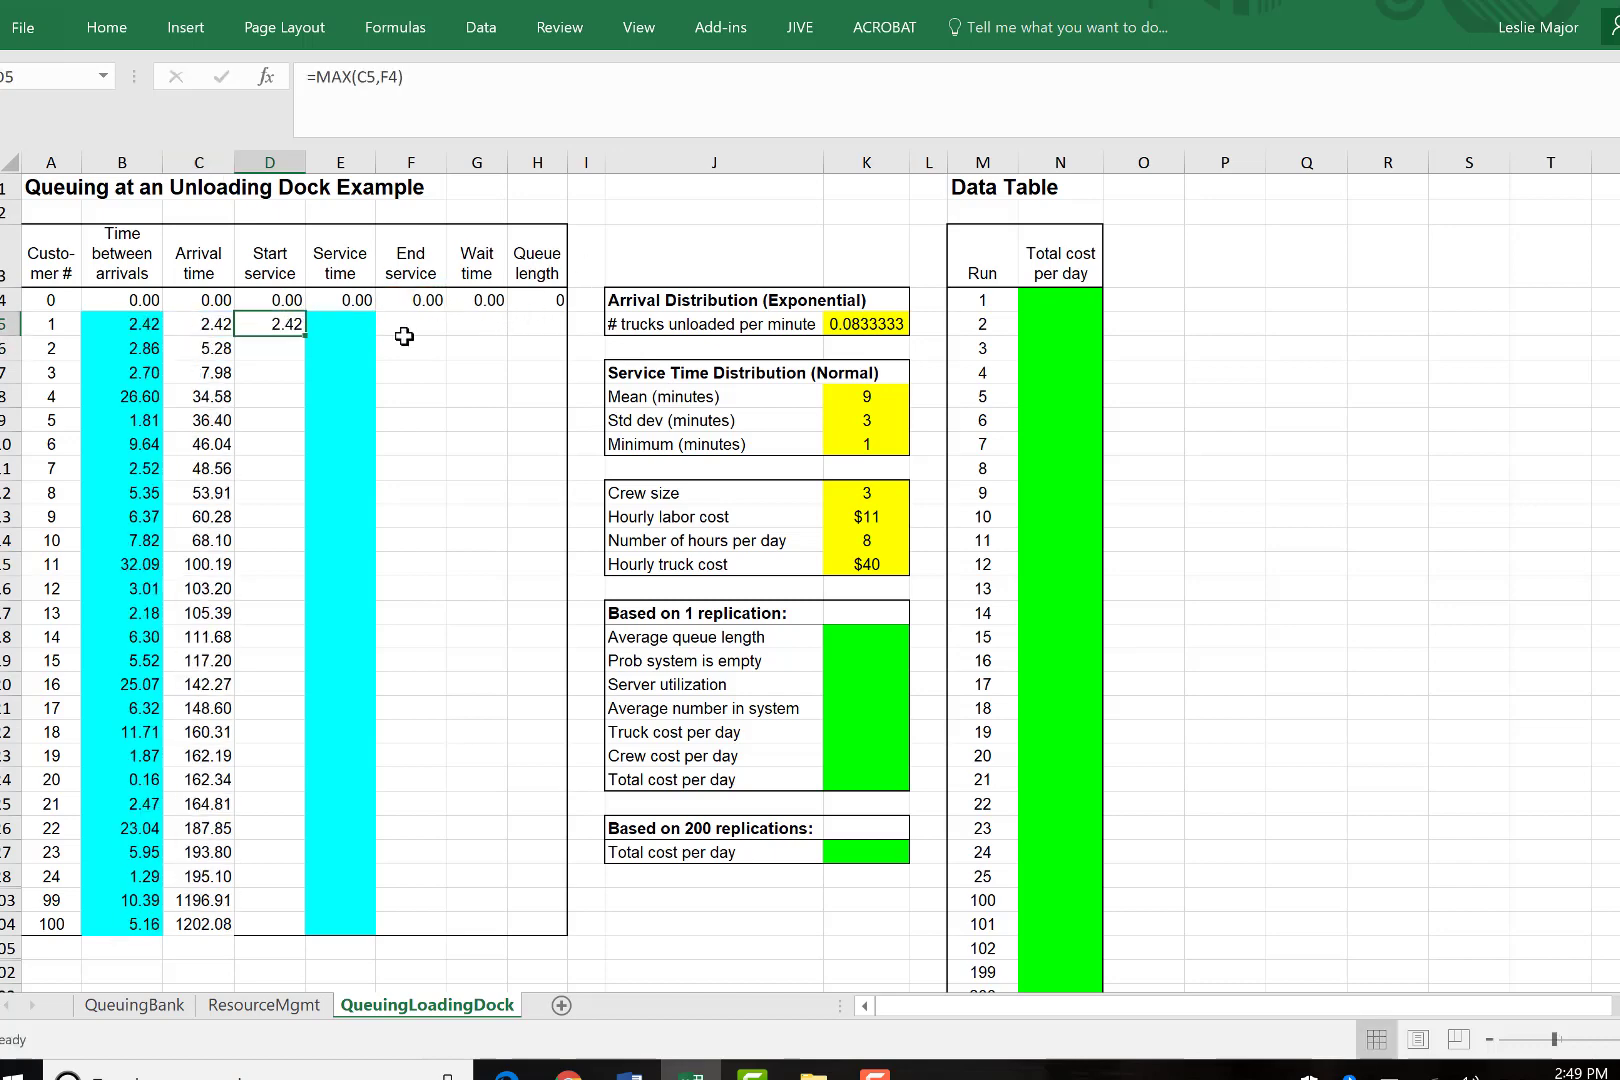
drag(307, 339, 279, 927)
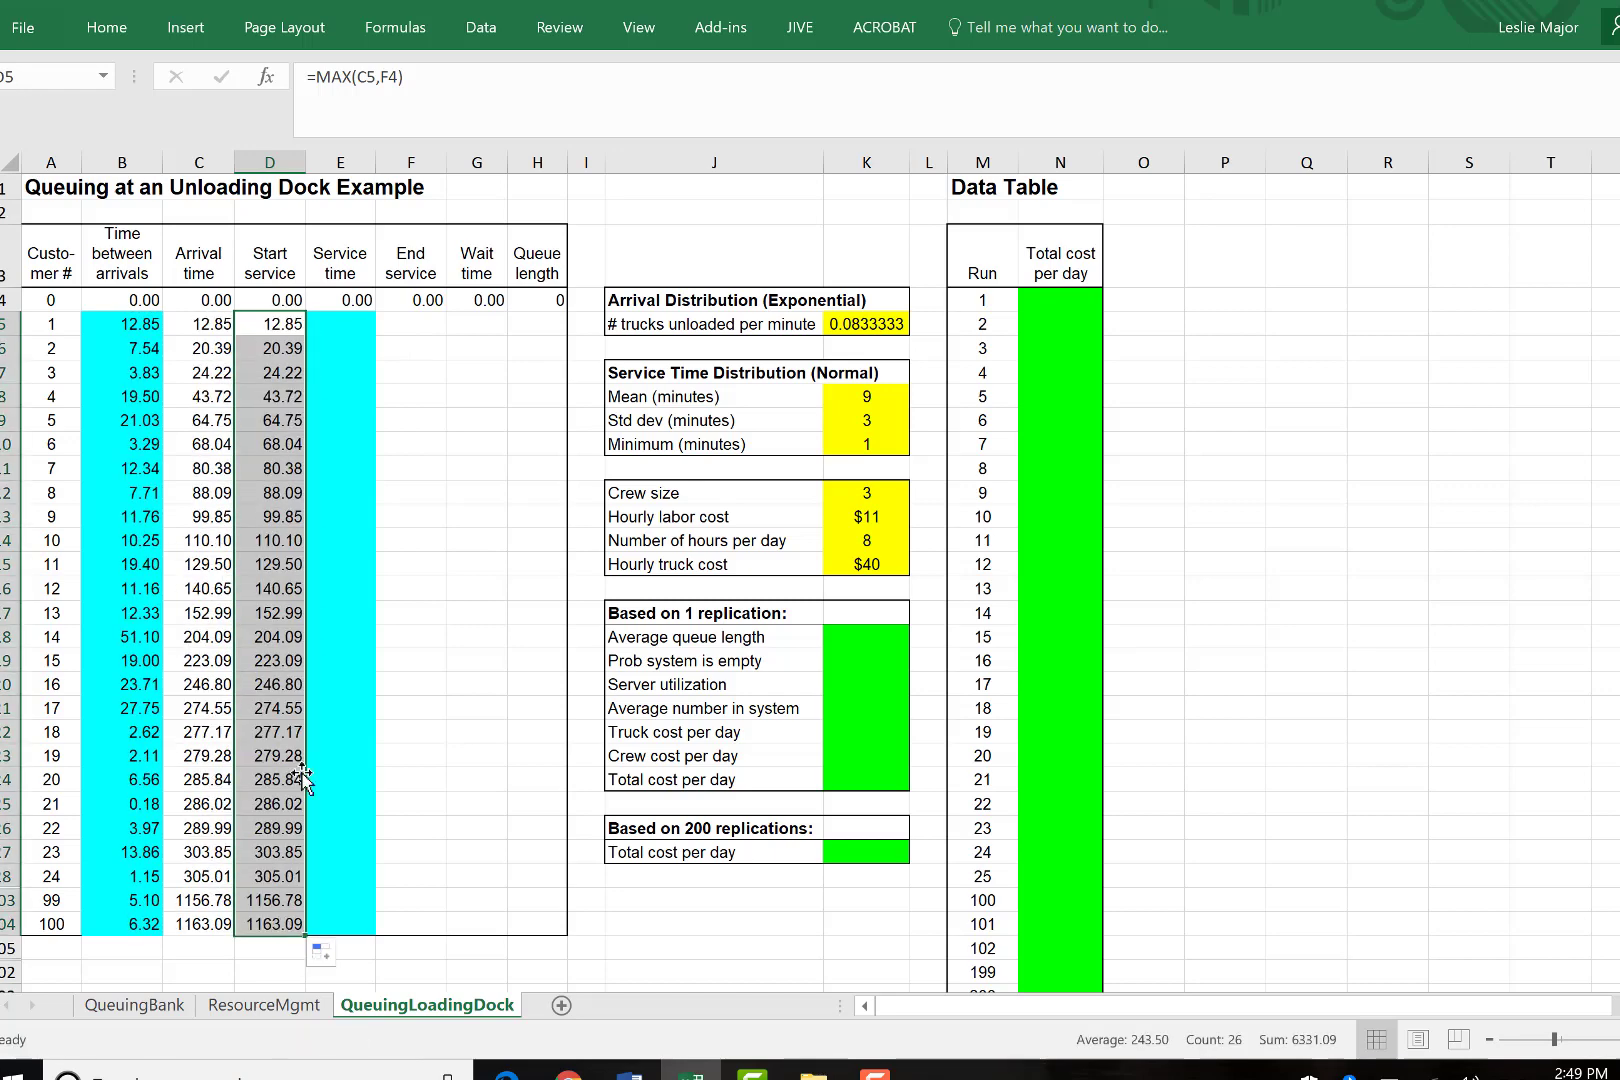
Rename the A3 heading to 'Truck #'.
click(55, 264)
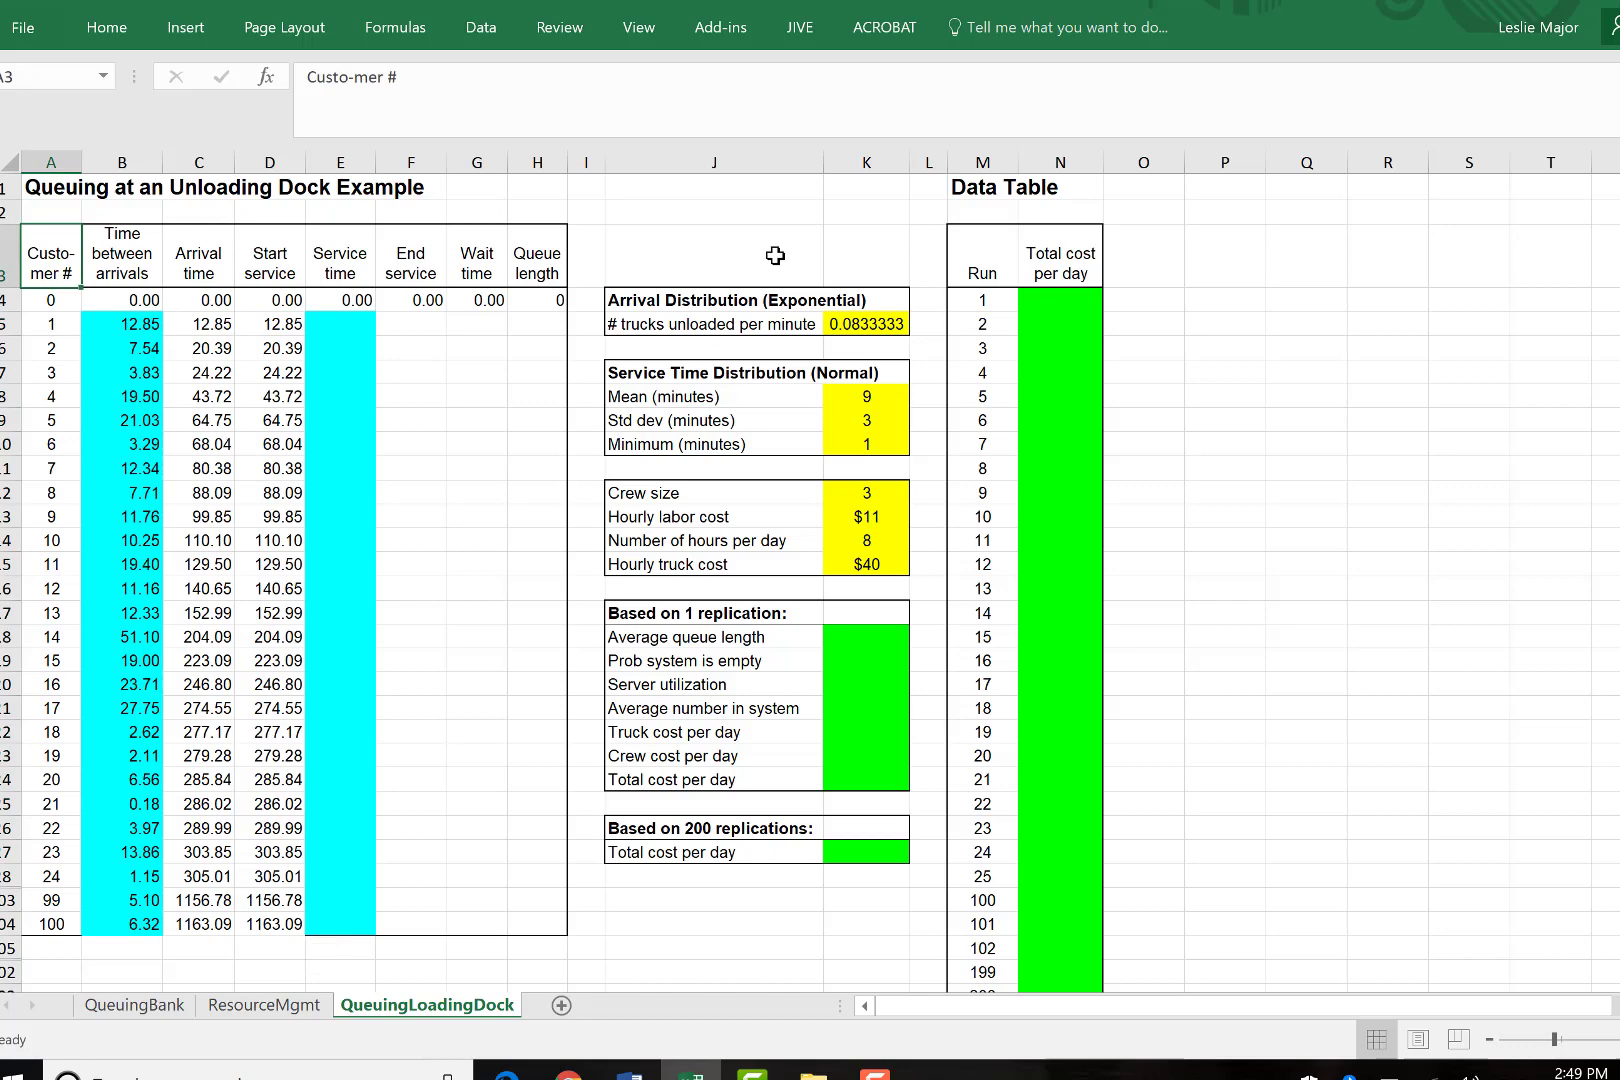
text(Tuc)
key(BackSpace)
key(BackSpace)
text(ruck)
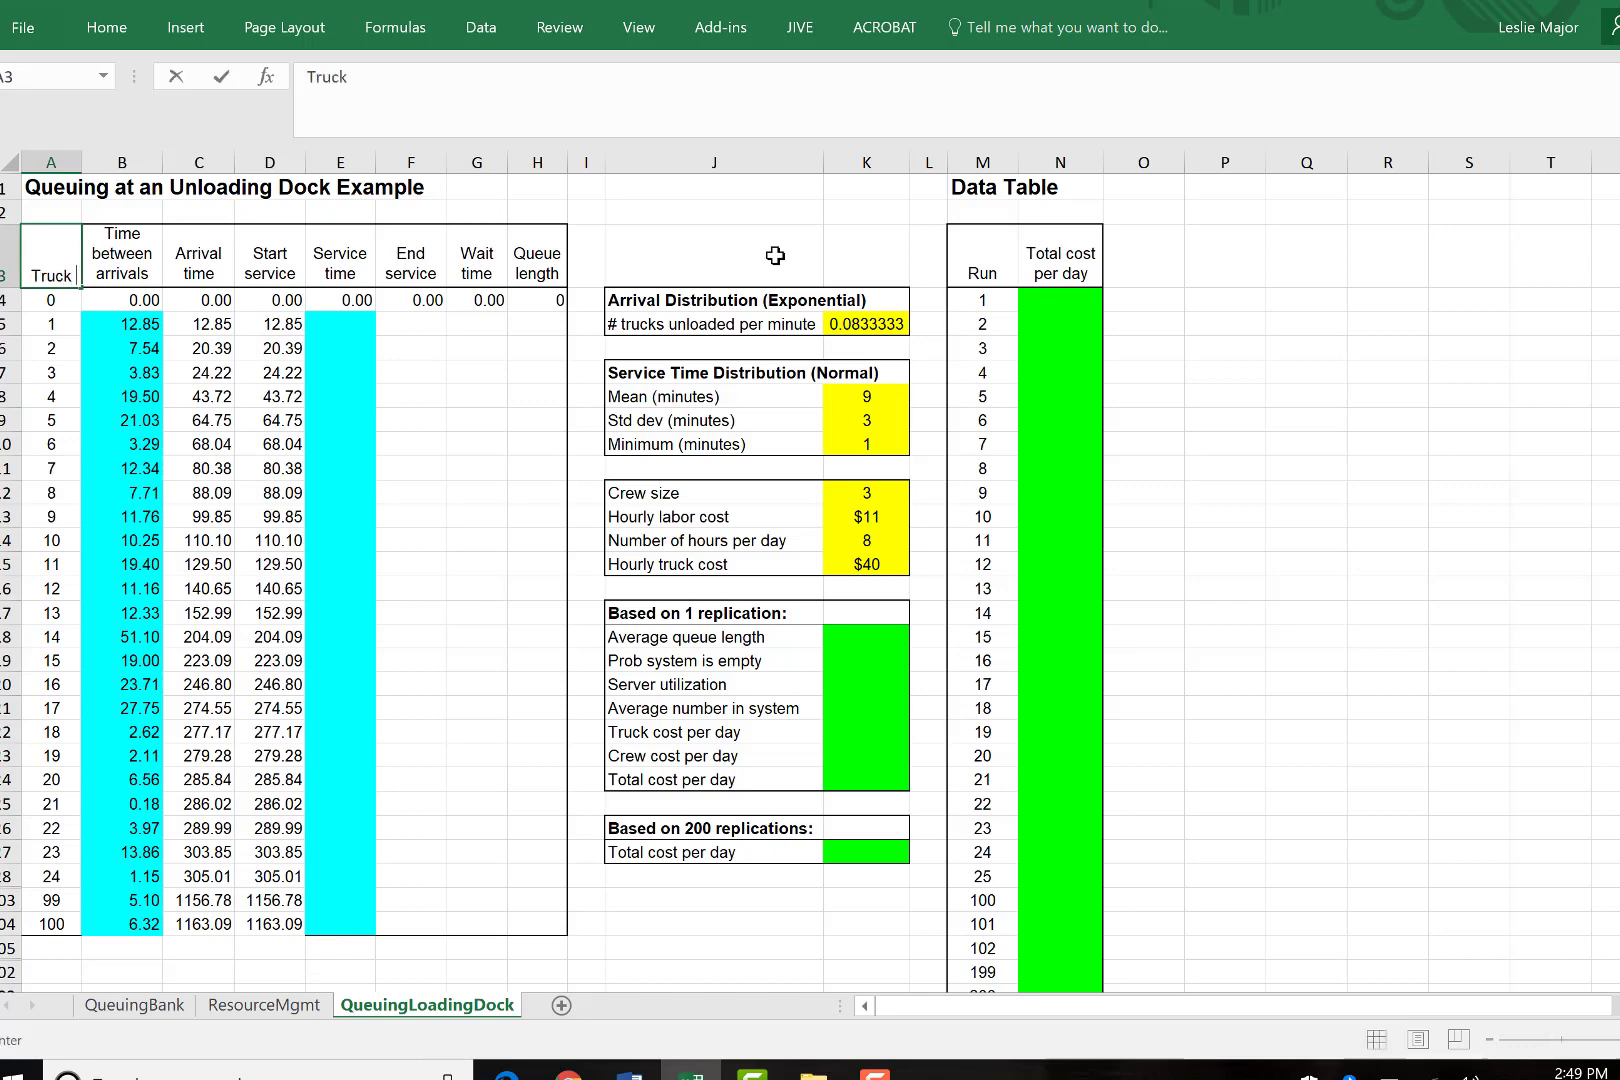
text( #)
click(545, 495)
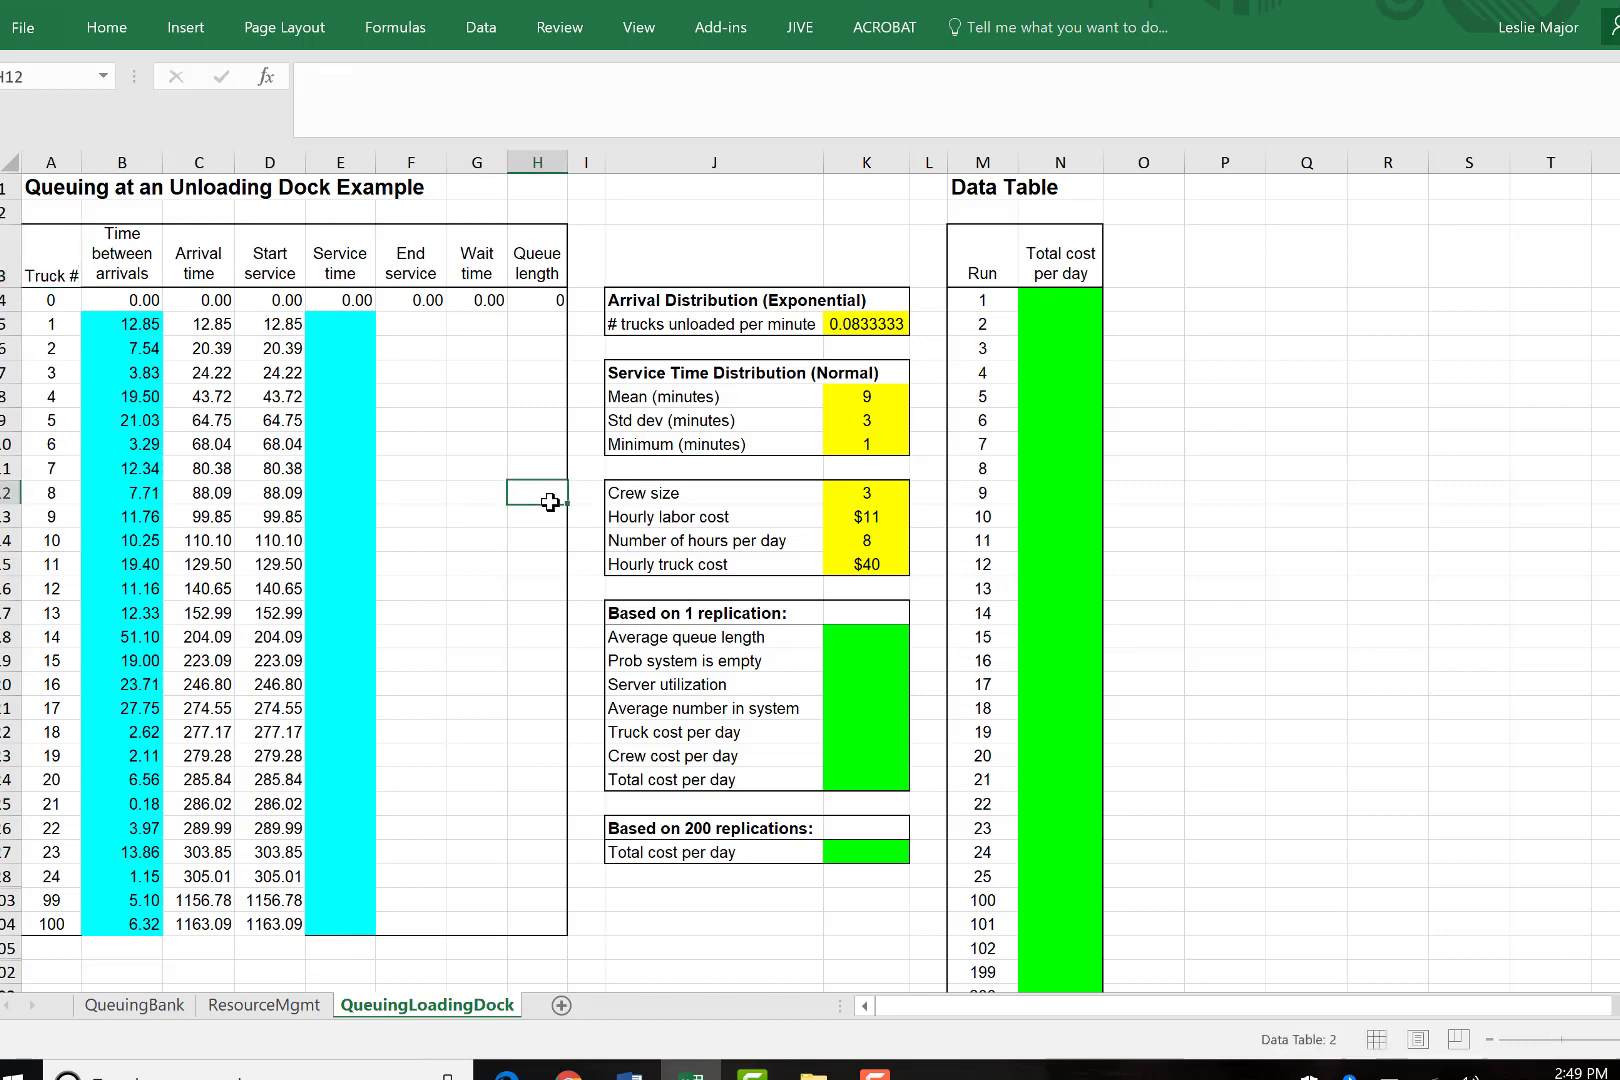
Rename the D3 and E3 headings to 'Start unload' and 'Unload time'.
click(298, 289)
drag(399, 78, 366, 72)
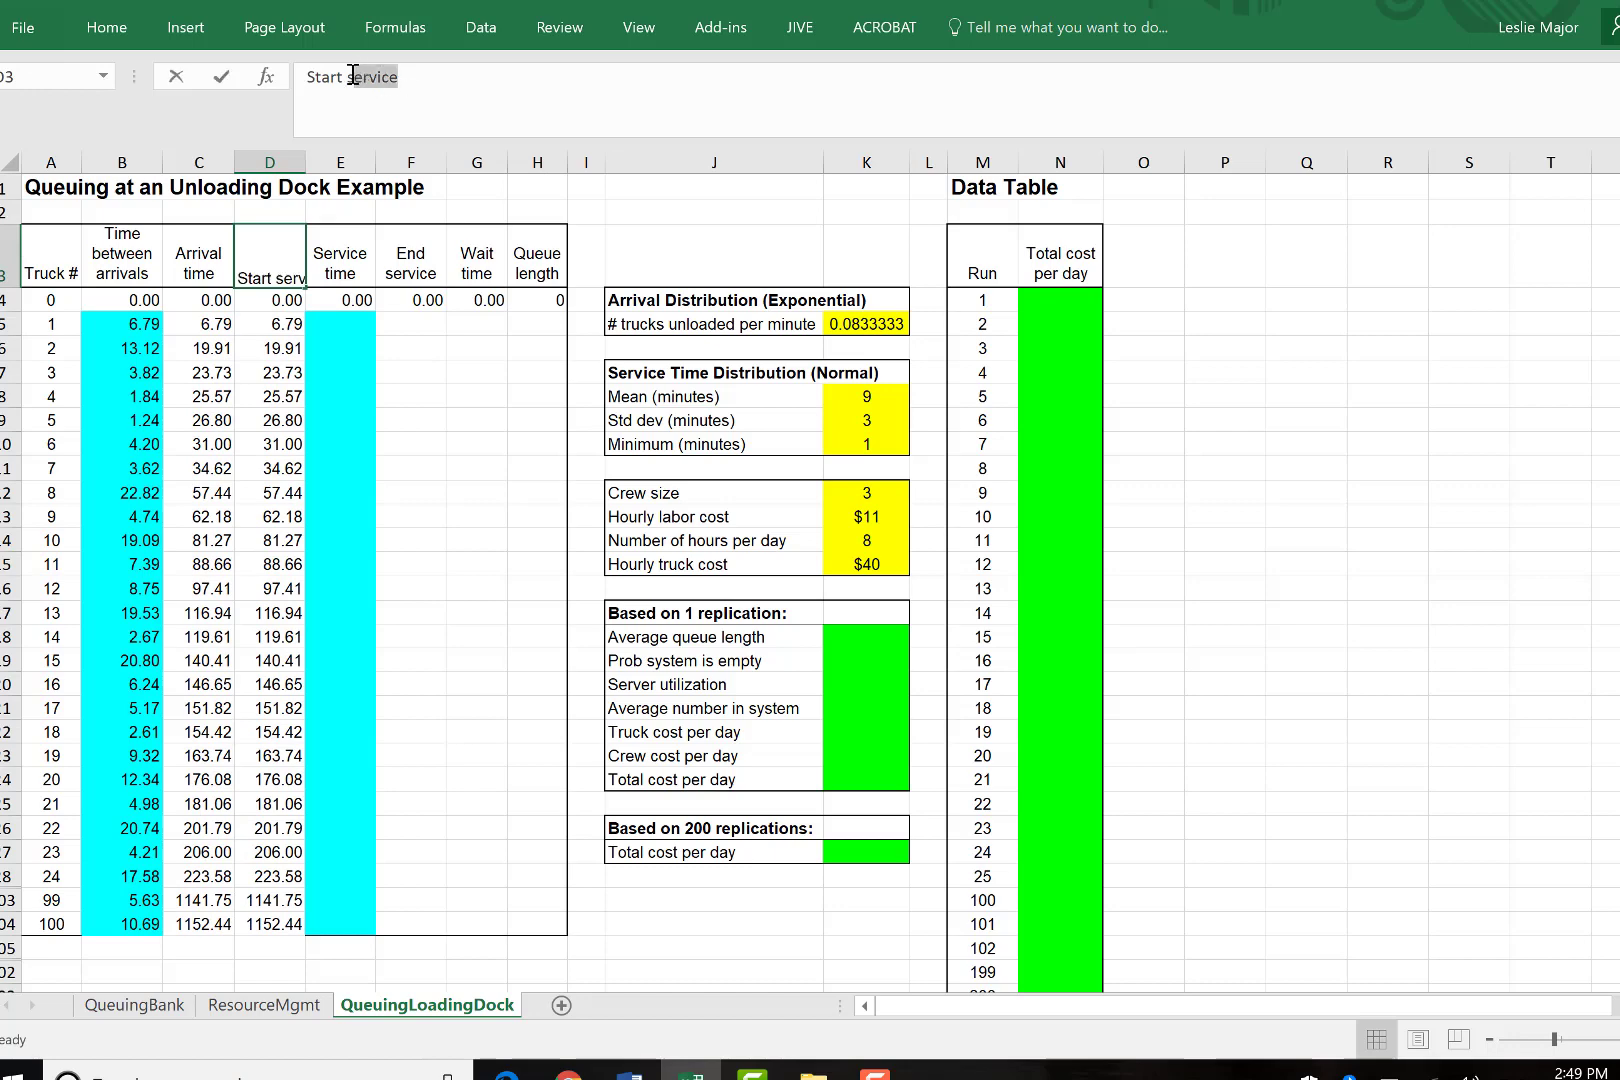
text(unloa)
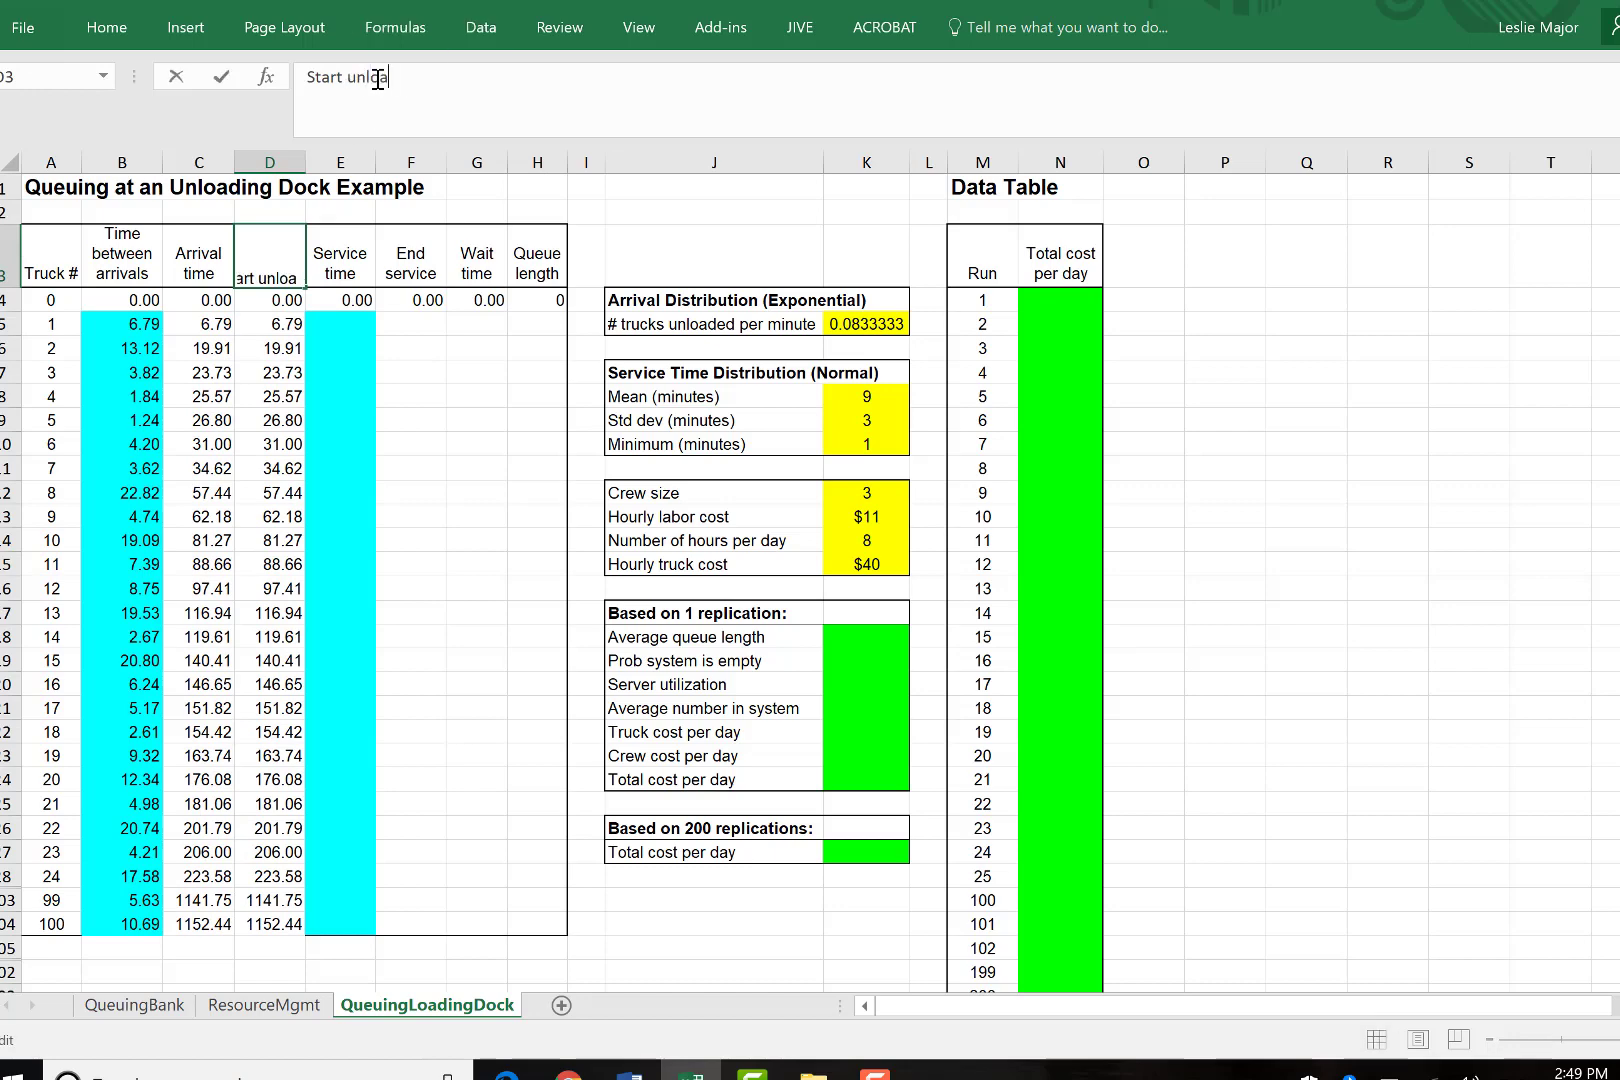
text(d)
click(462, 421)
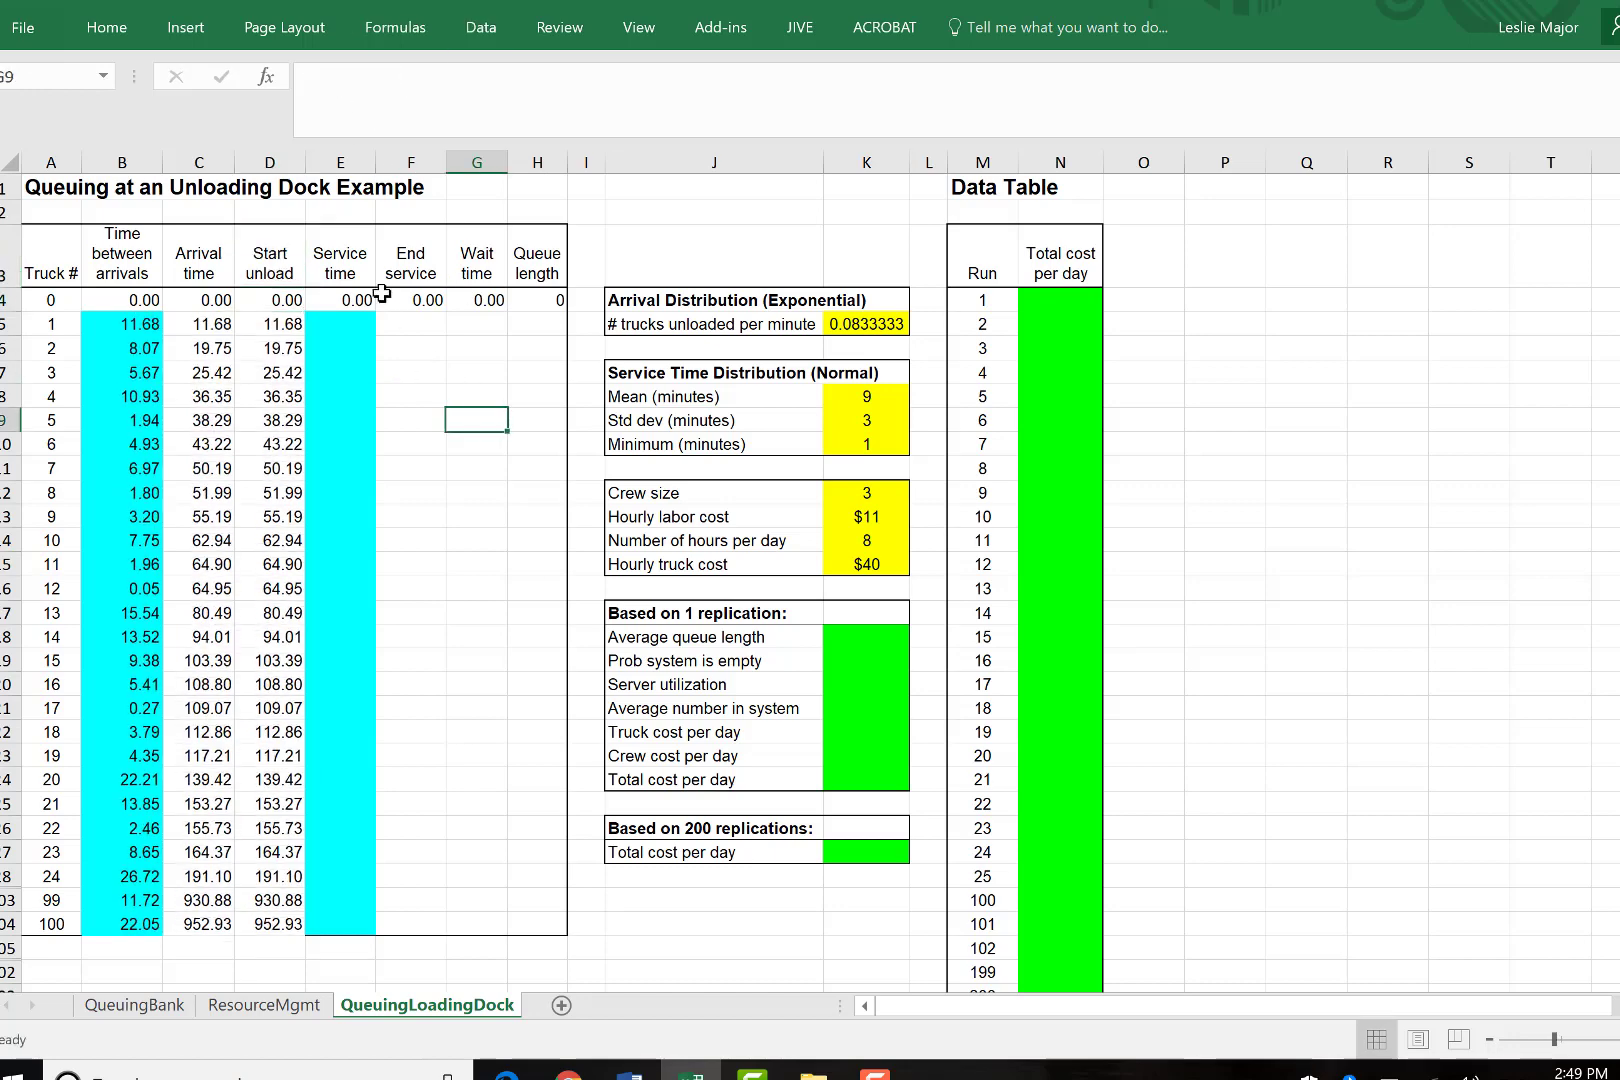
click(351, 284)
click(393, 70)
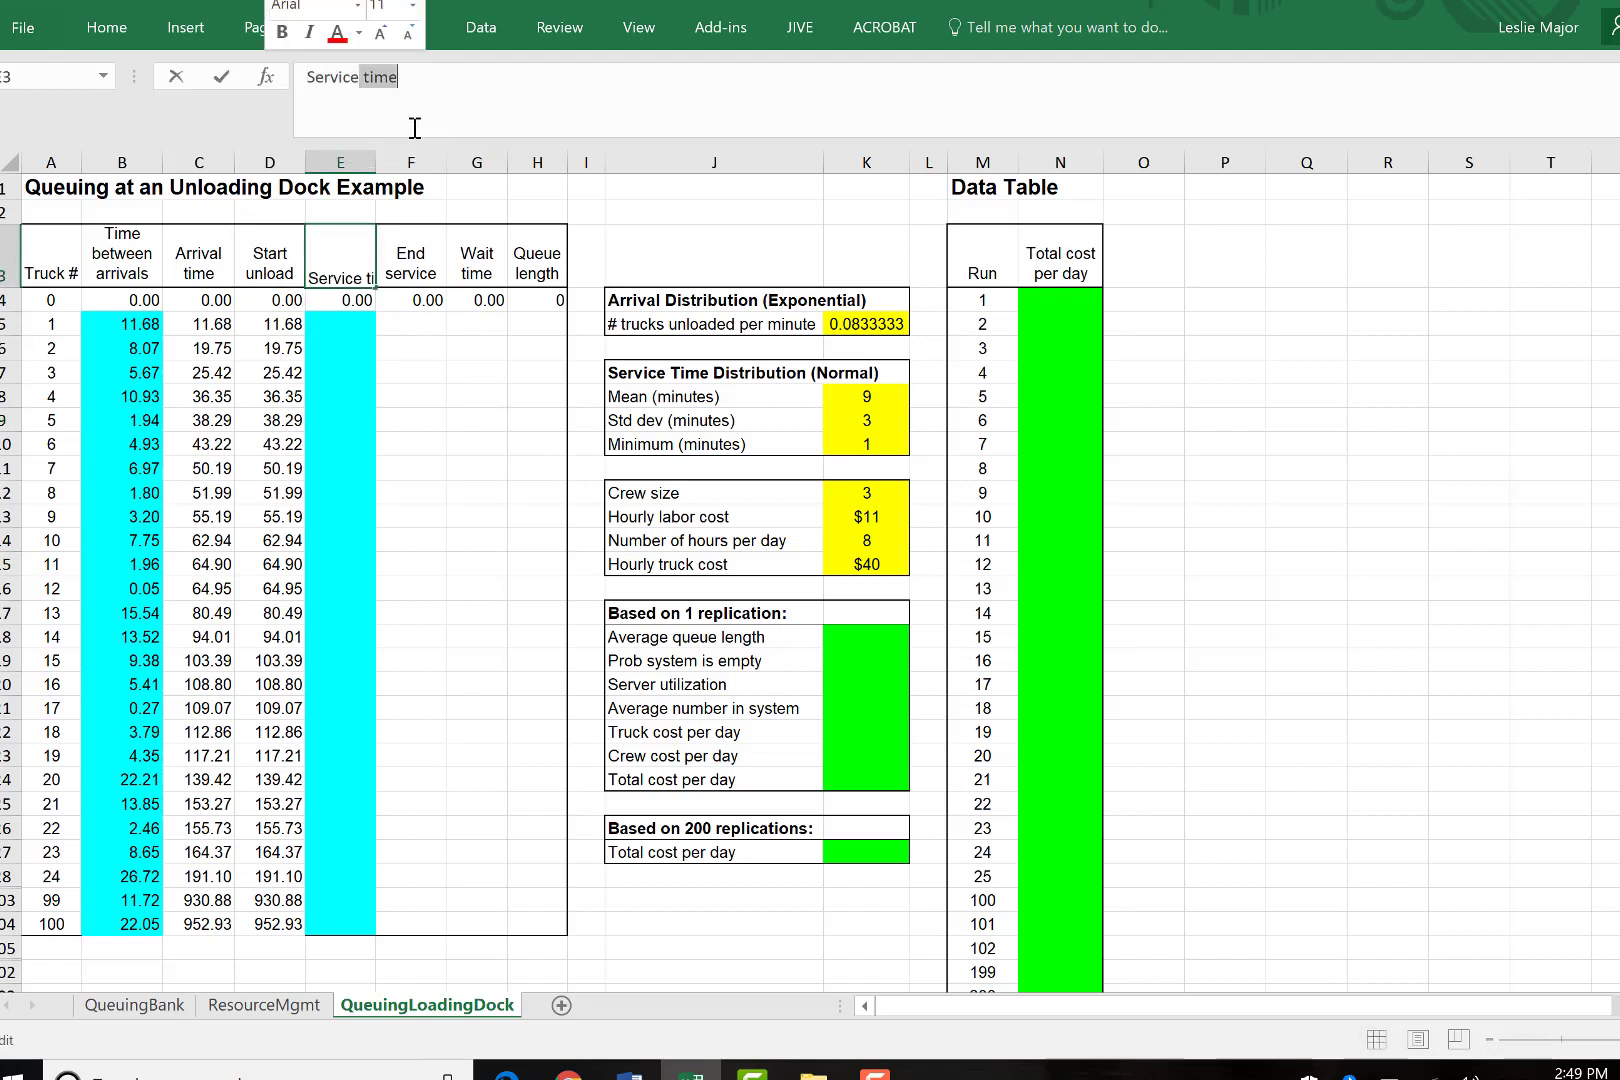
drag(358, 75, 312, 78)
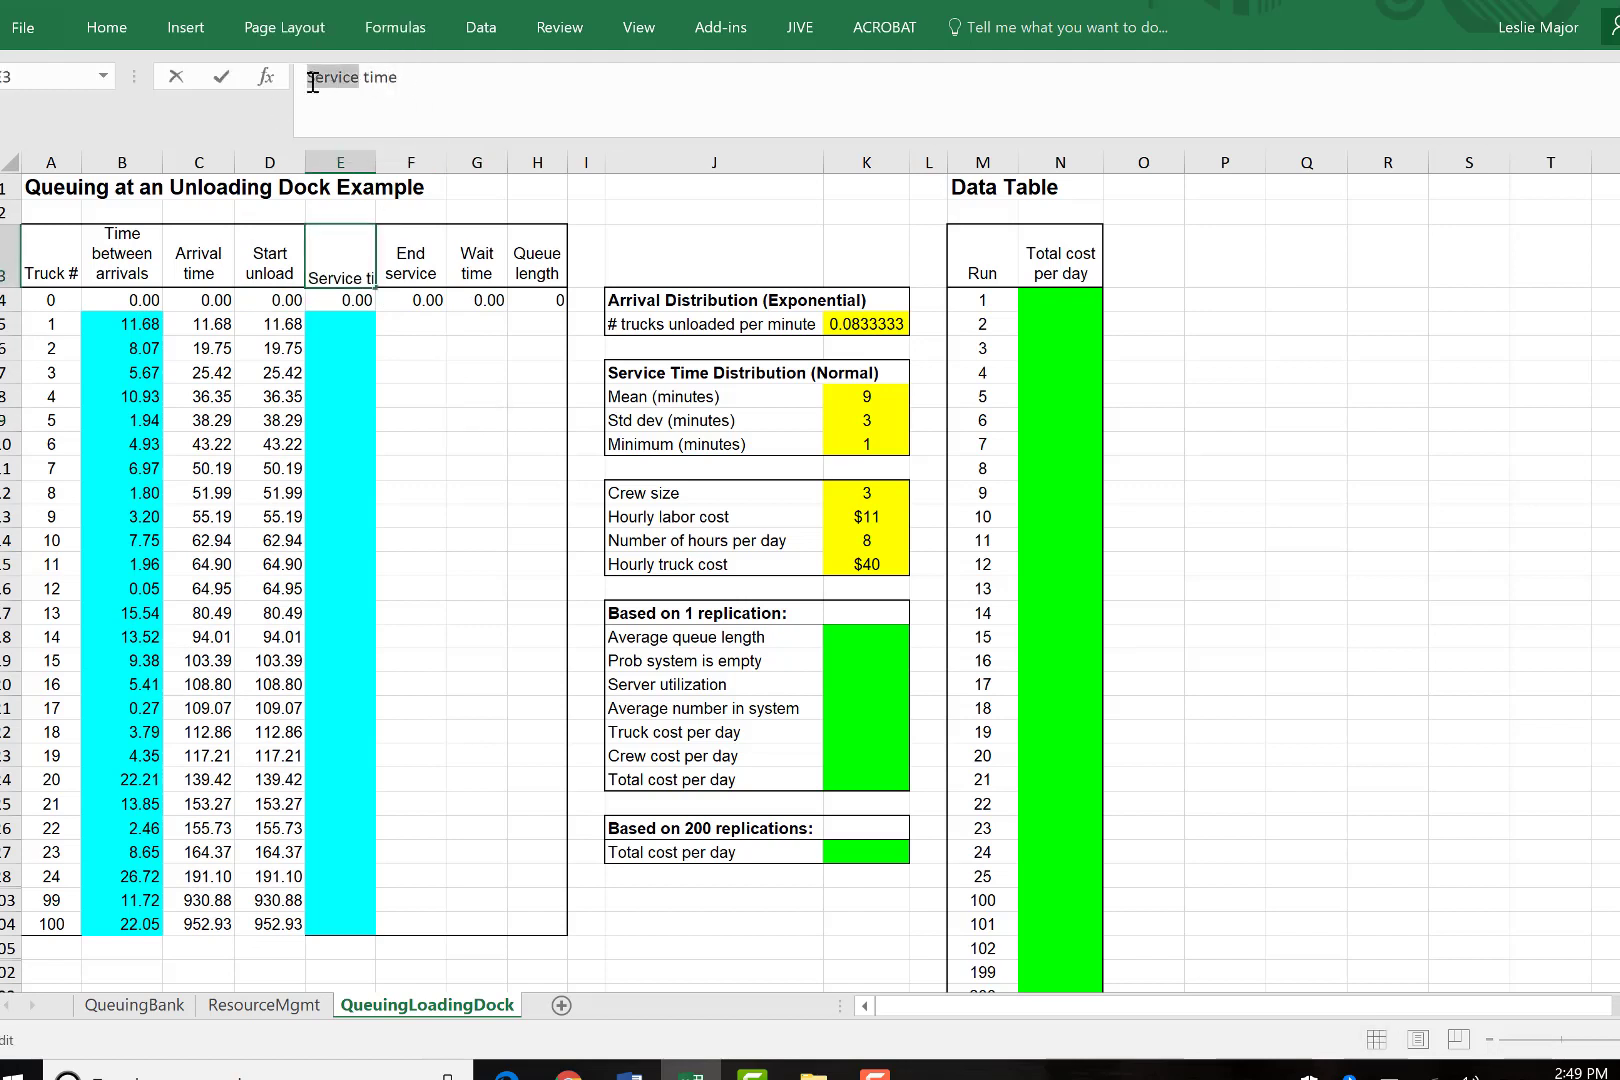
text(Unload)
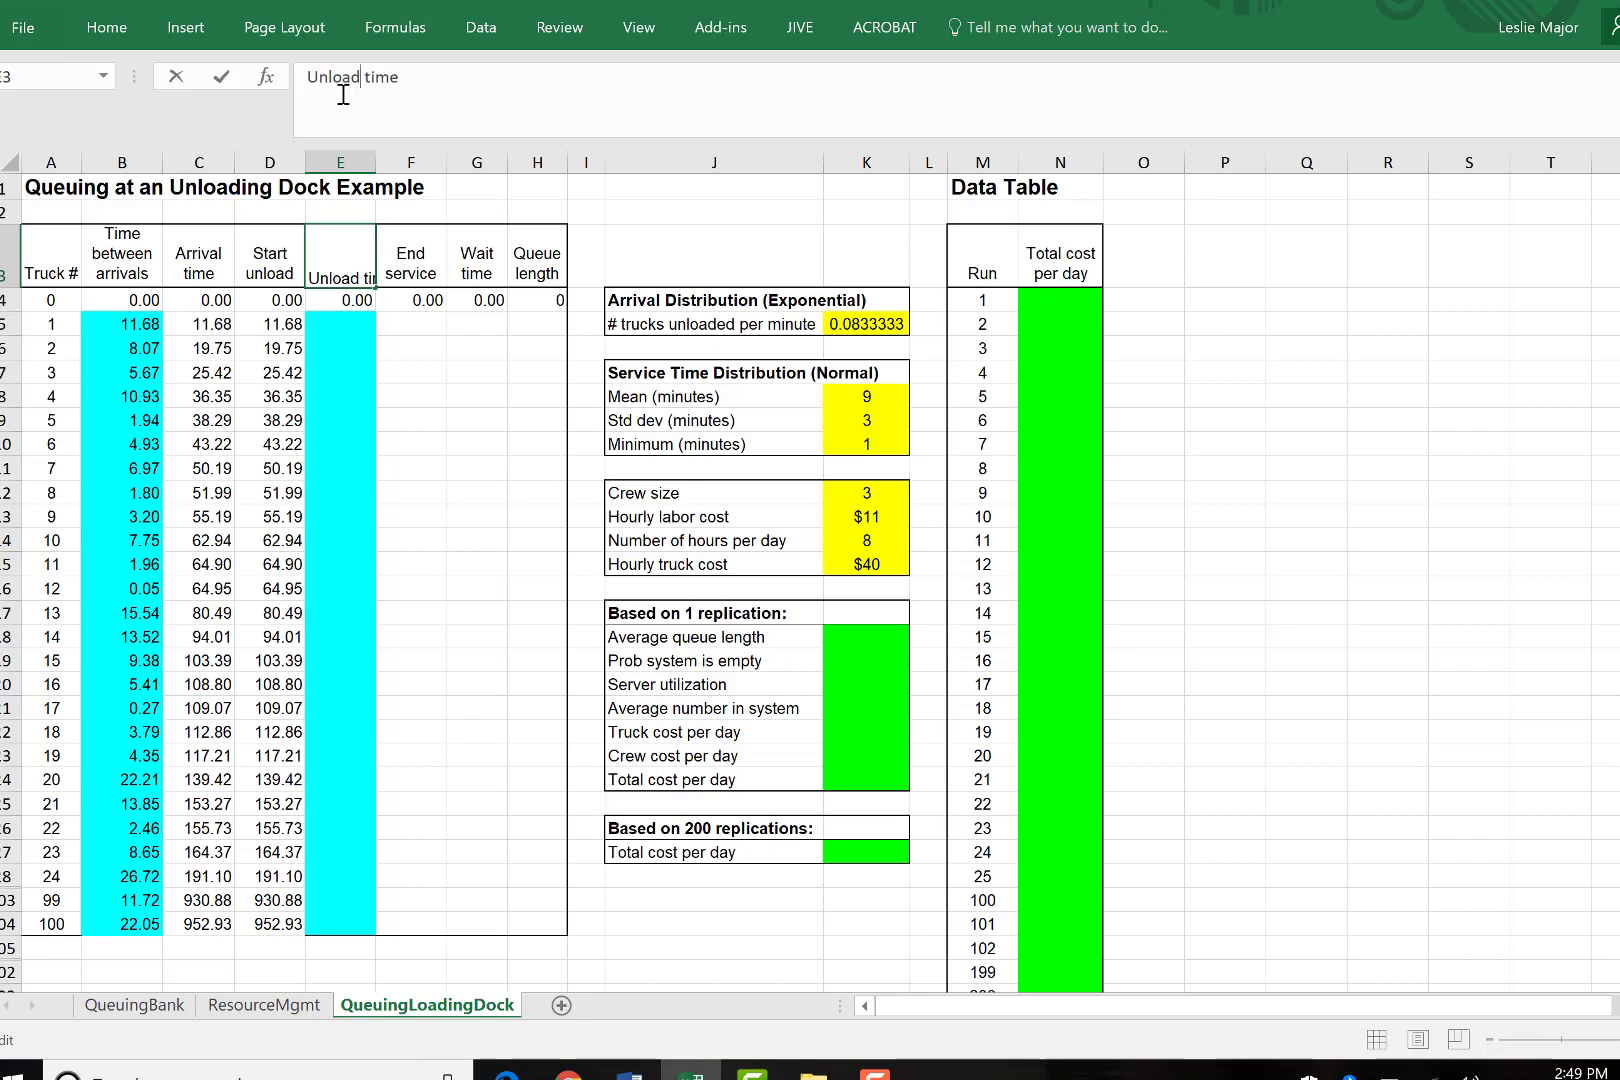
click(416, 425)
Rename the F3 heading to 'End unload'.
click(409, 258)
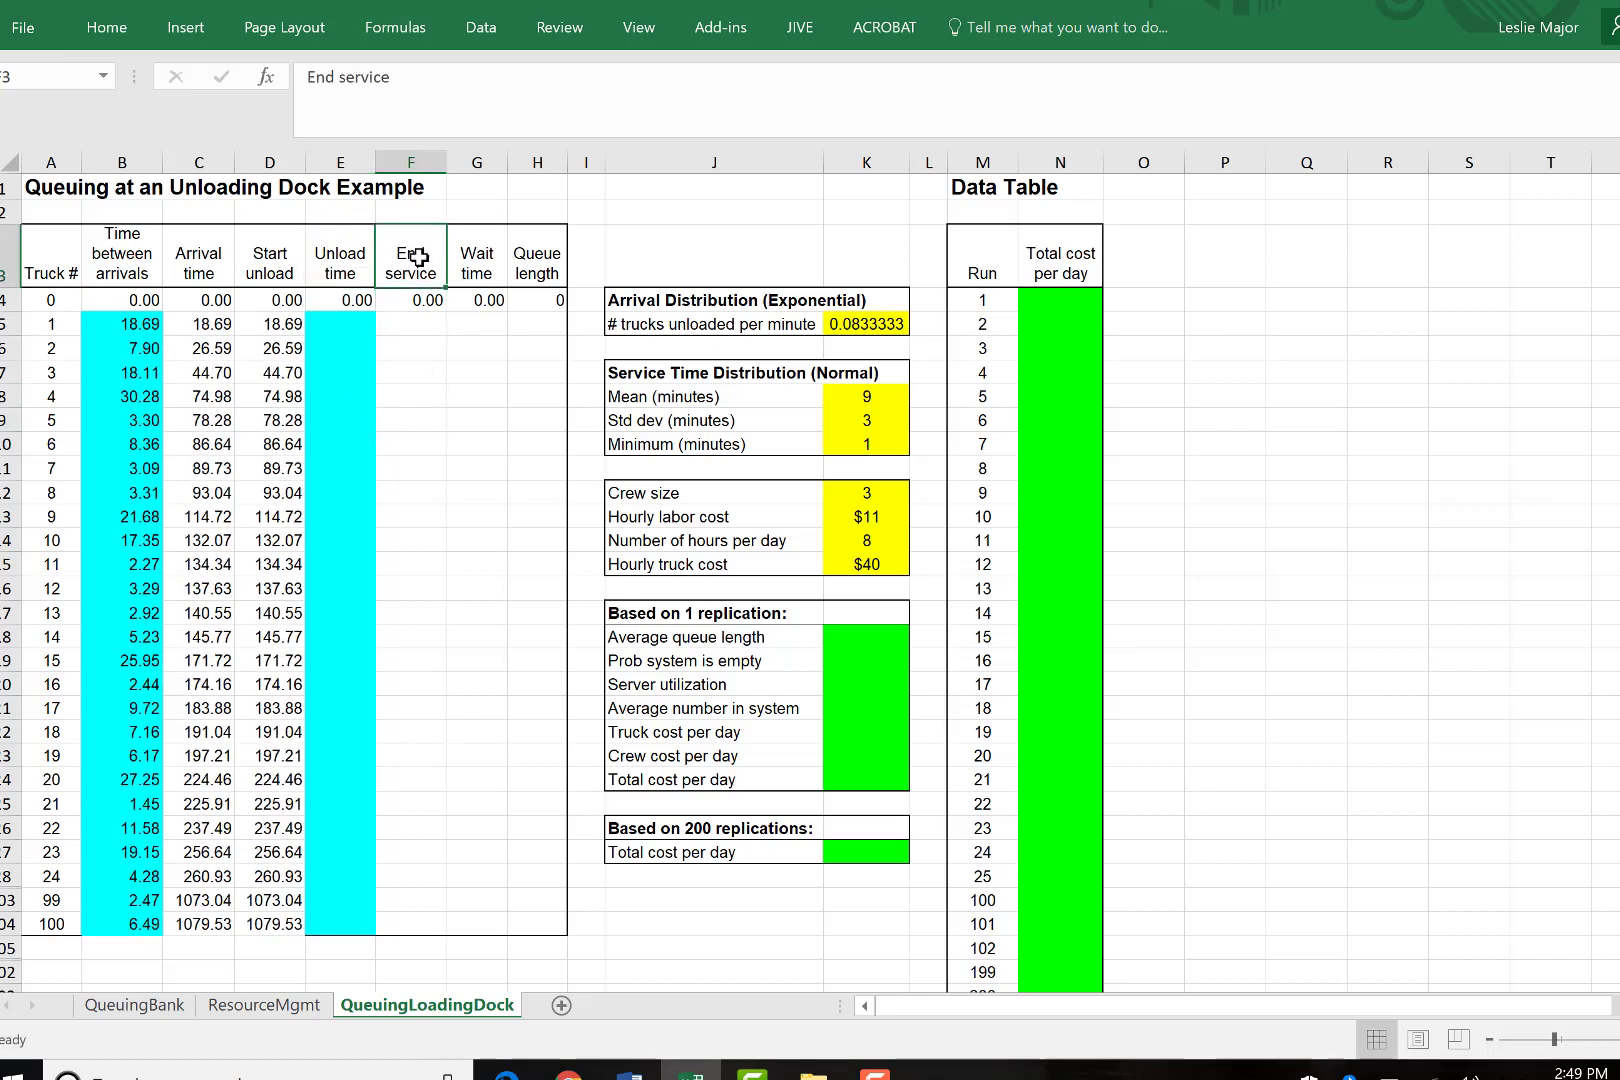
click(337, 79)
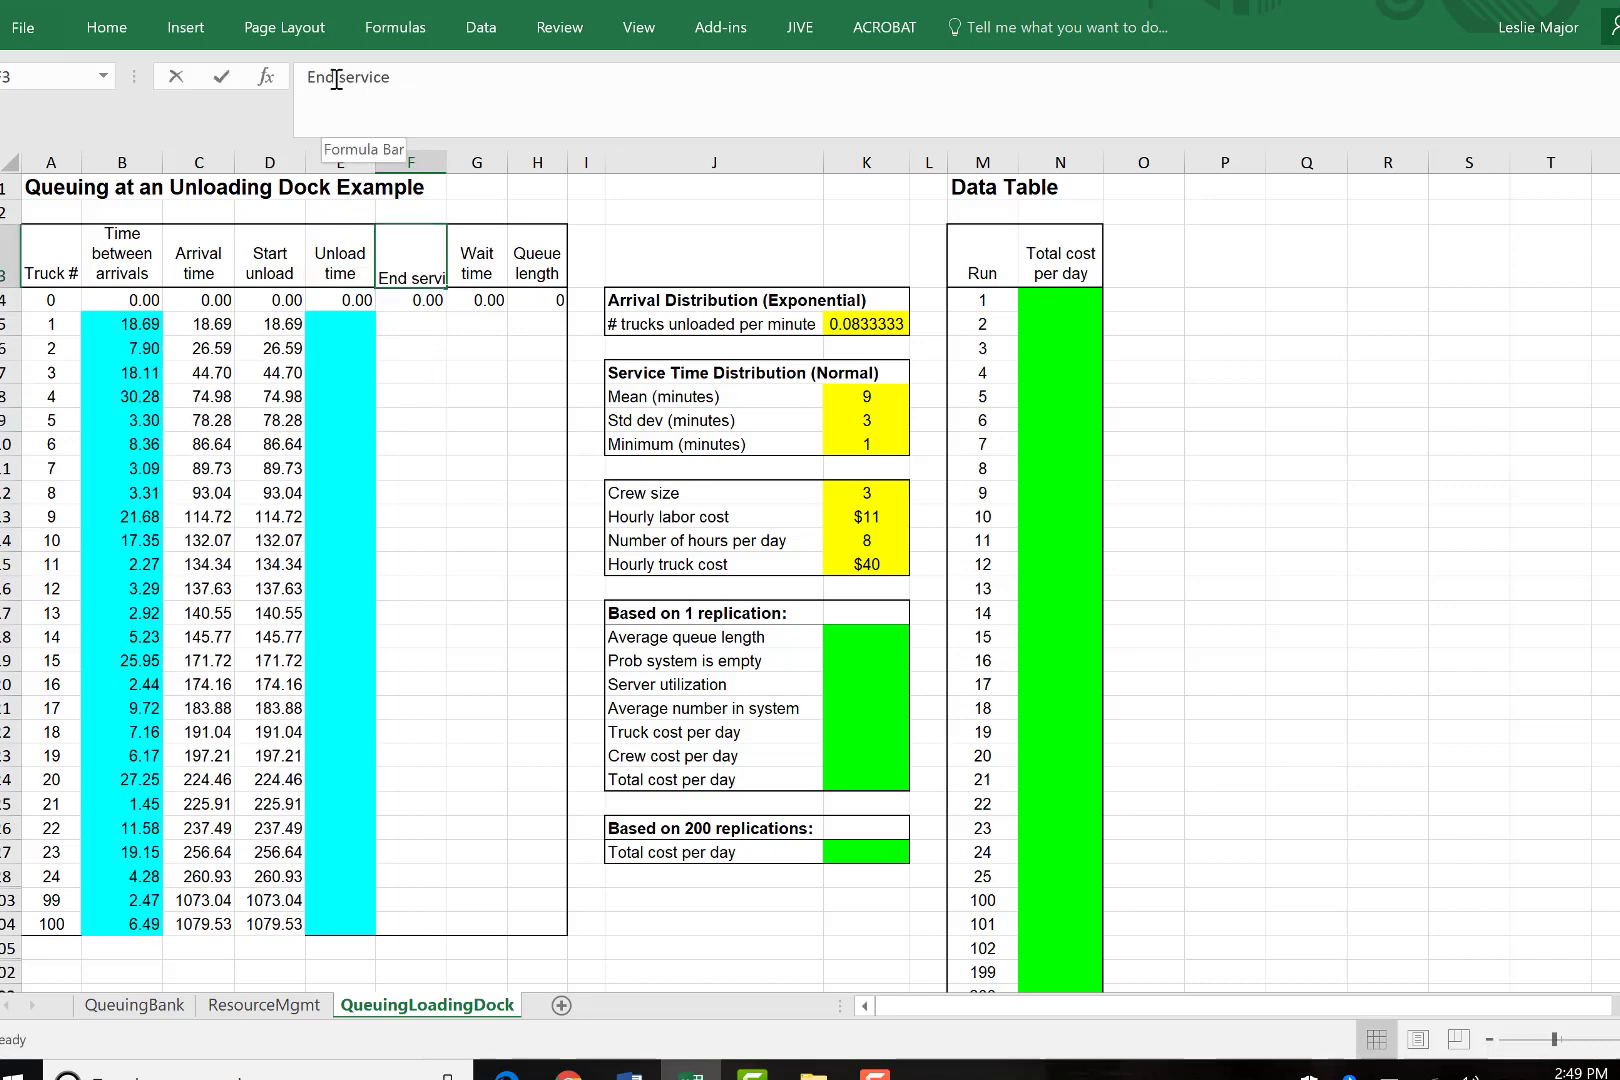
double_click(372, 77)
key(BackSpace)
text(unload)
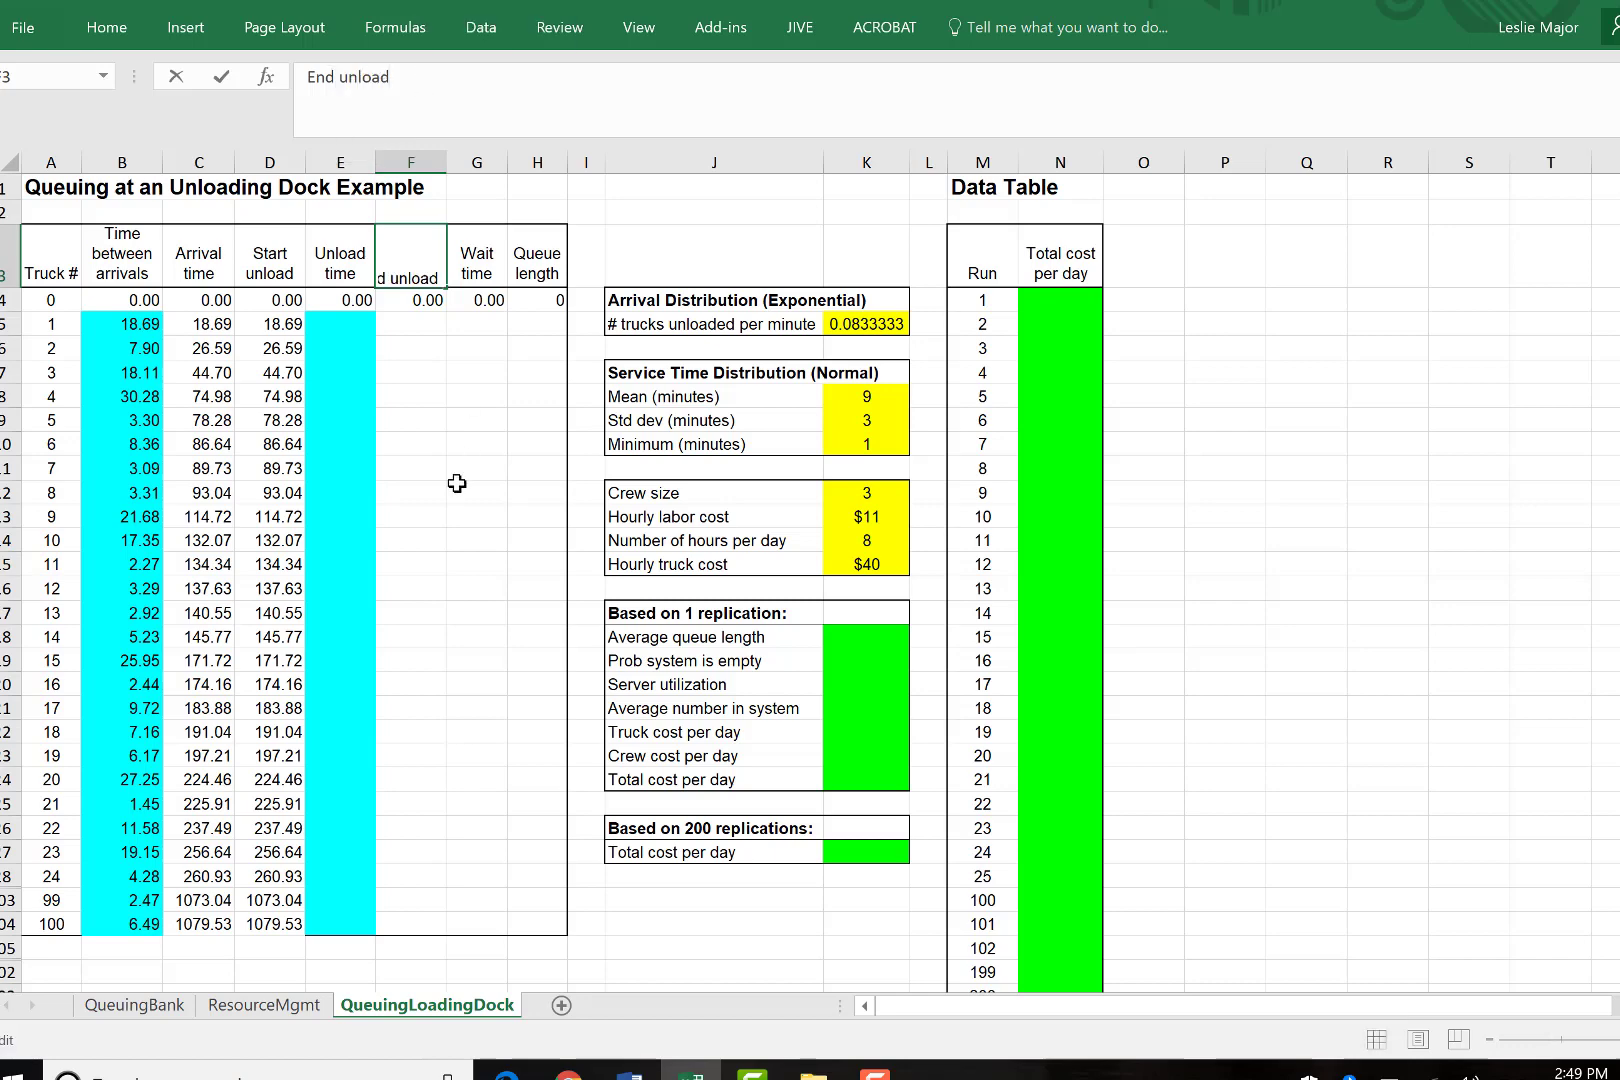
click(450, 497)
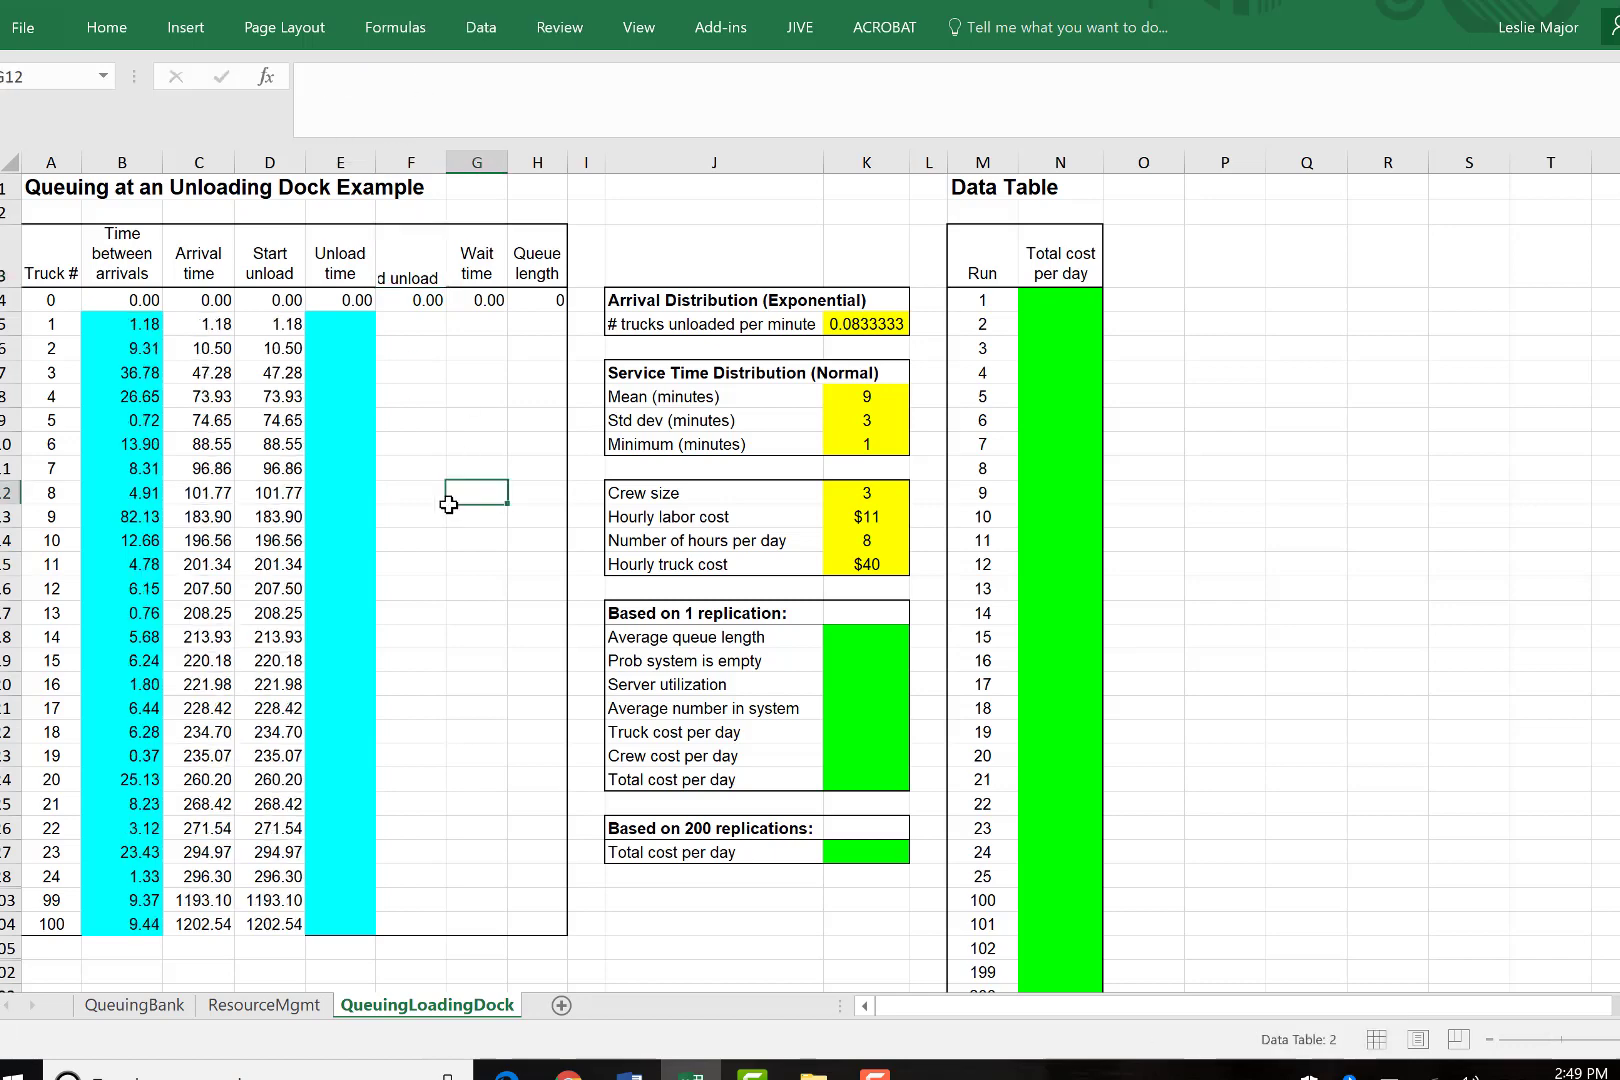
Check the renamed headings and select E5 for the first unload time.
click(418, 262)
click(61, 263)
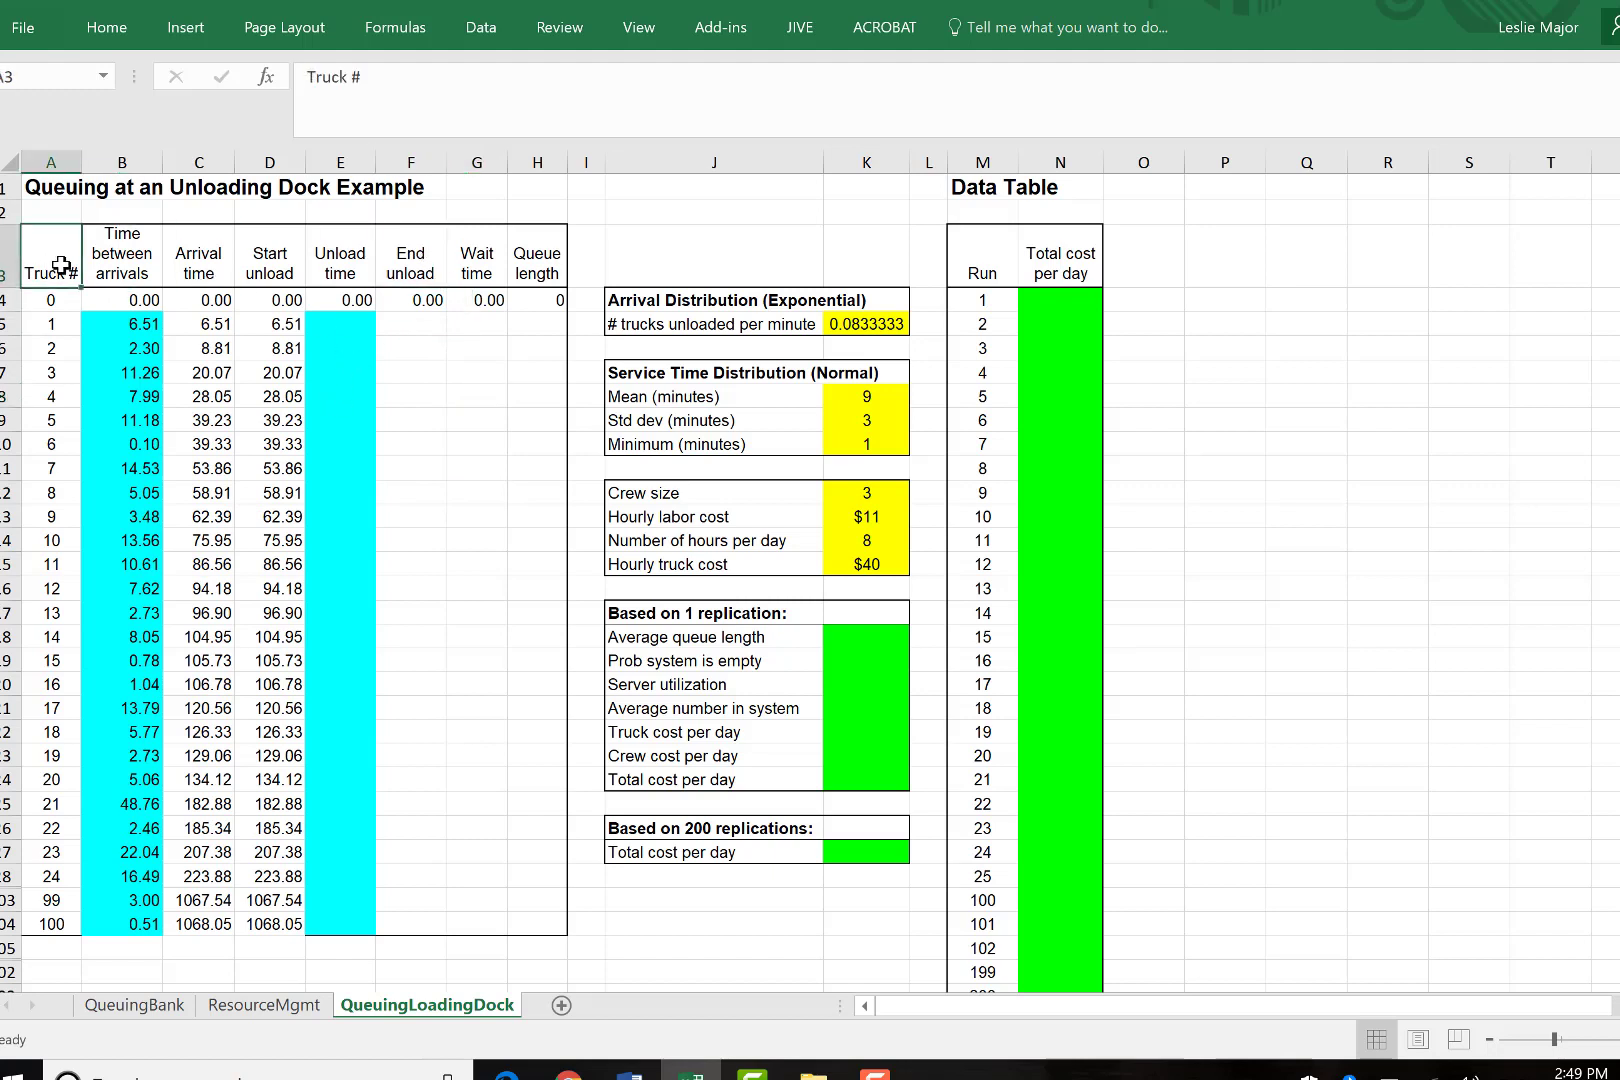
click(262, 258)
click(340, 258)
click(411, 264)
click(455, 337)
click(430, 322)
click(415, 276)
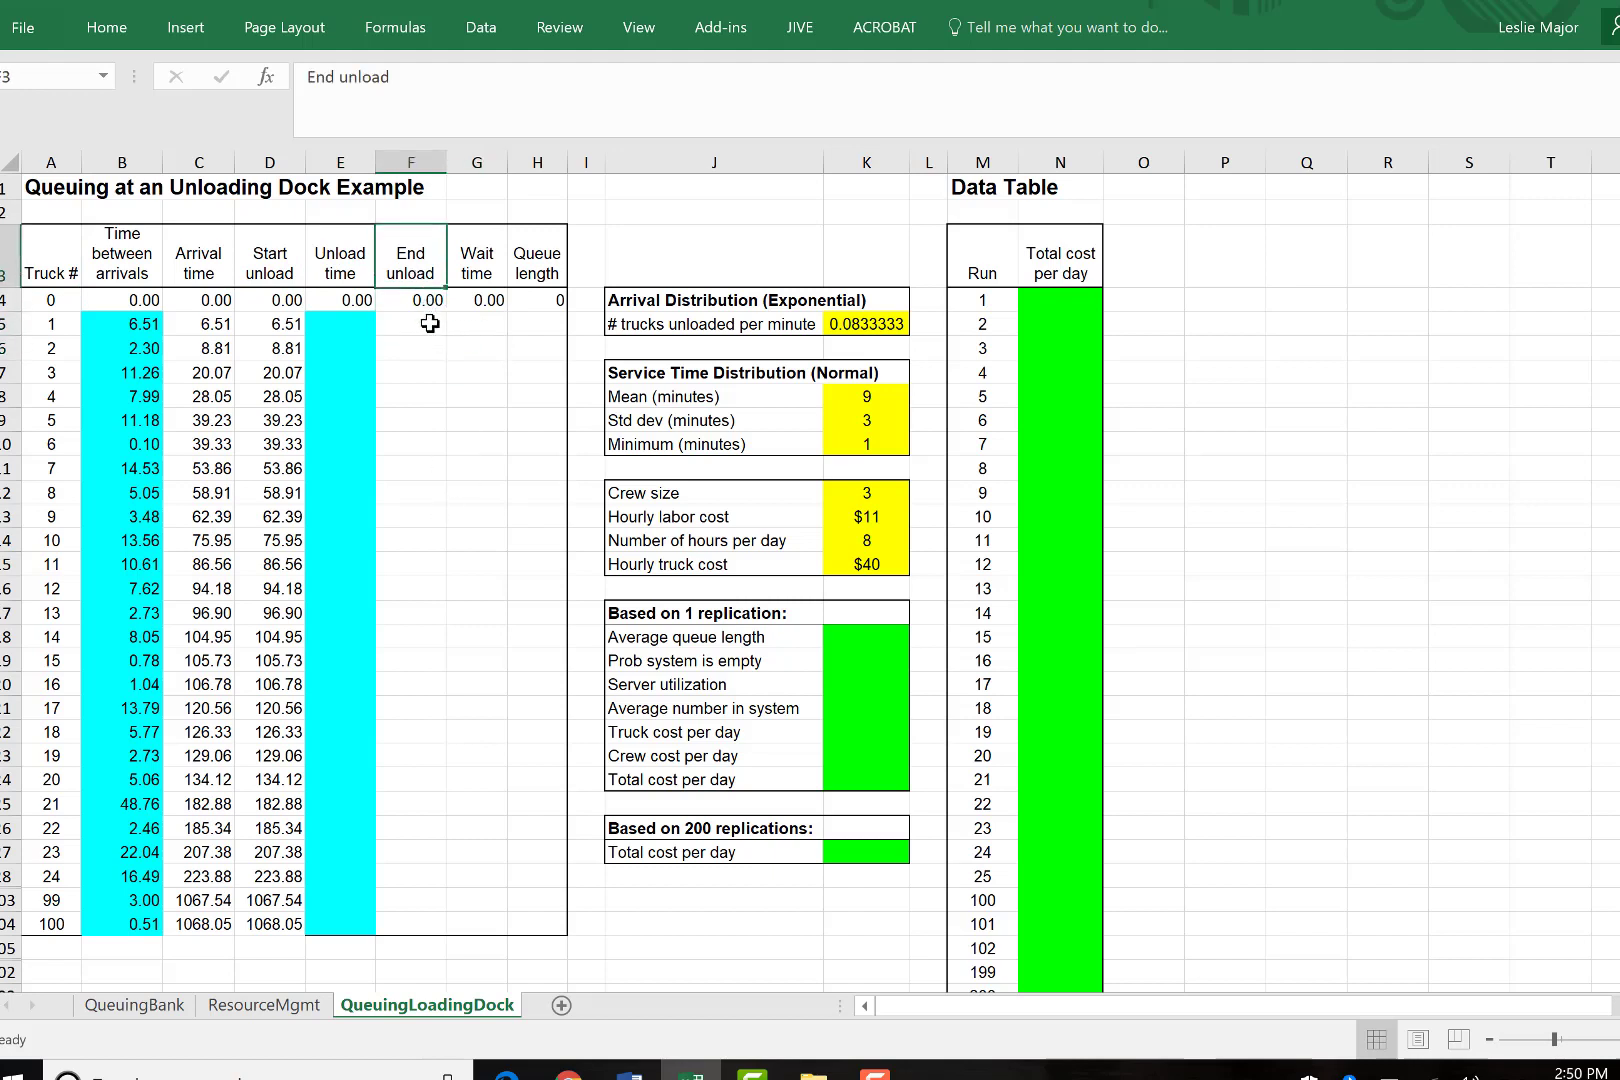
click(357, 326)
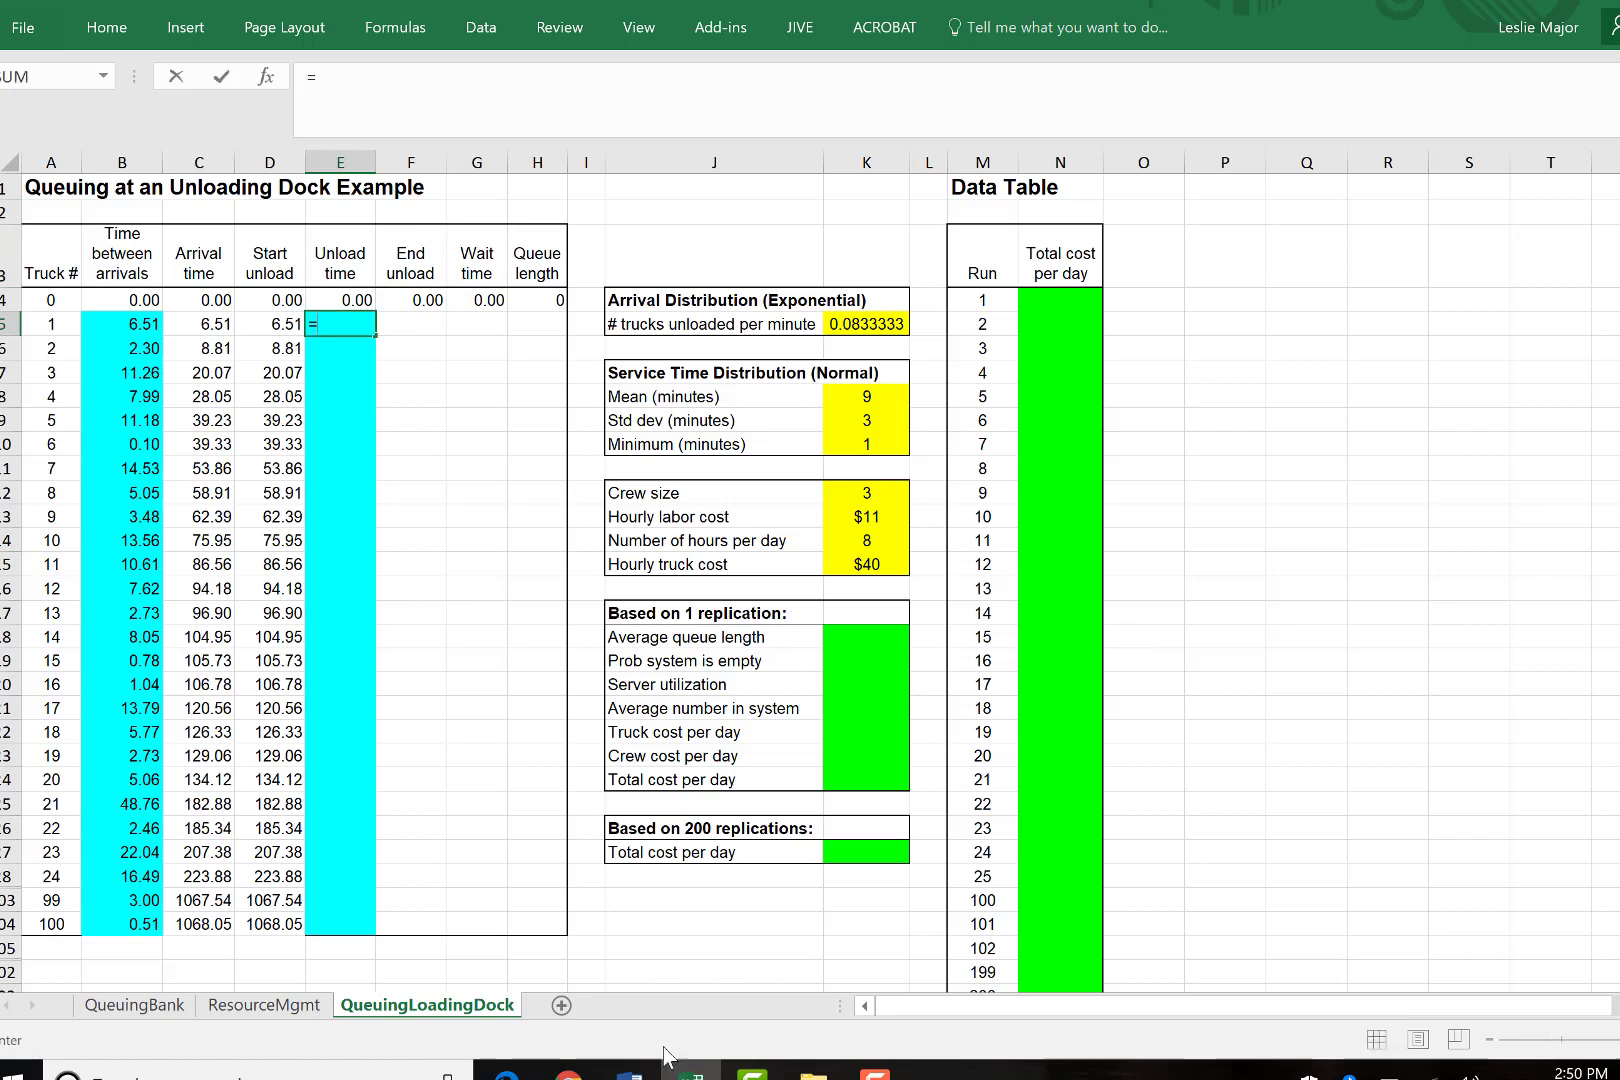
click(630, 1073)
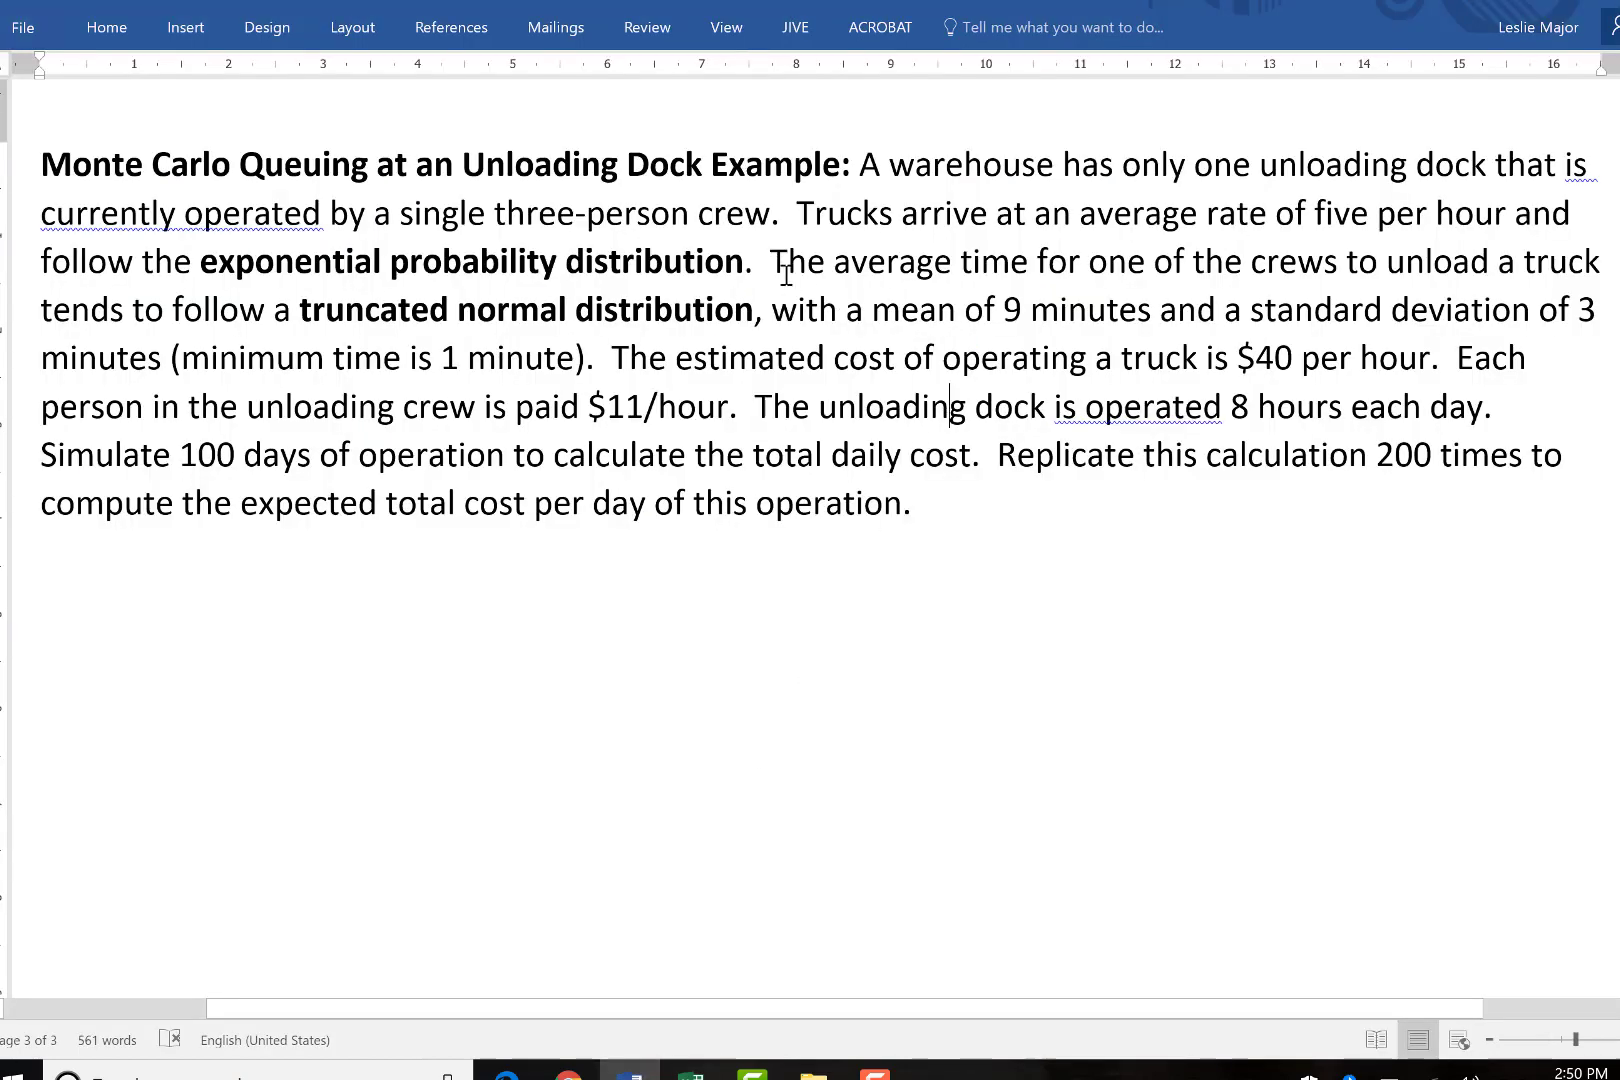
drag(805, 313, 600, 355)
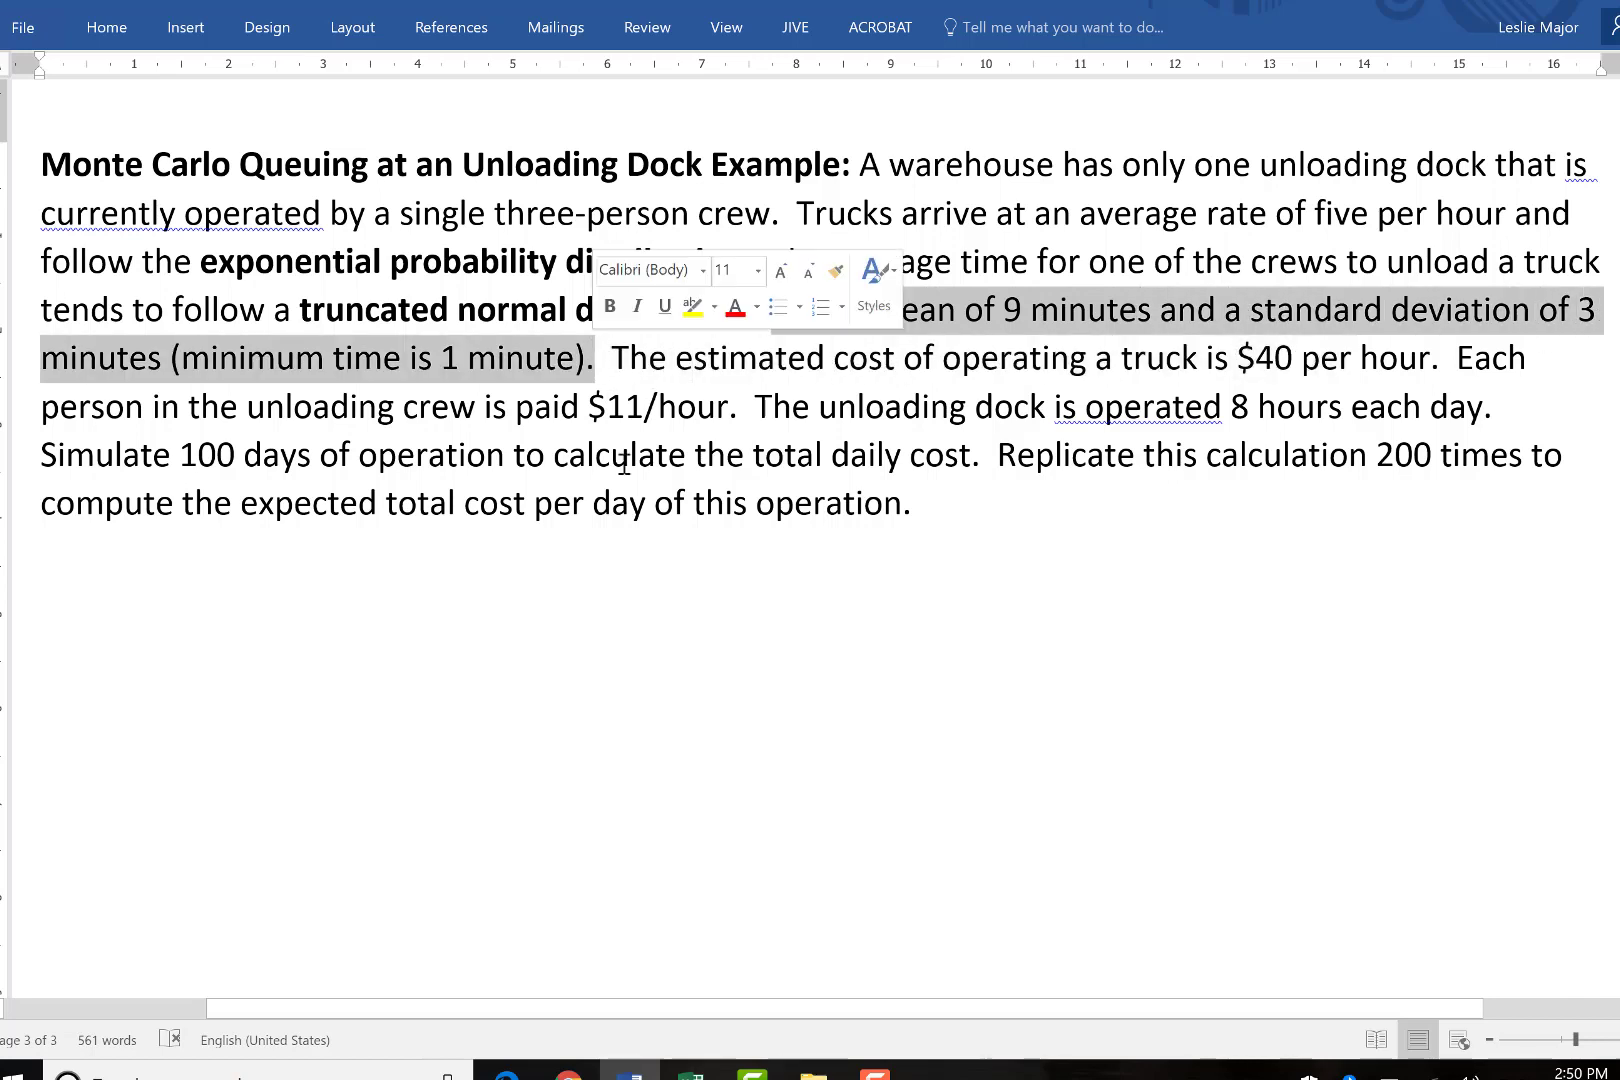
click(759, 662)
Start E5's MAX(NORM.INV formula with absolute mean $K$8 and std dev $K$9.
click(690, 1073)
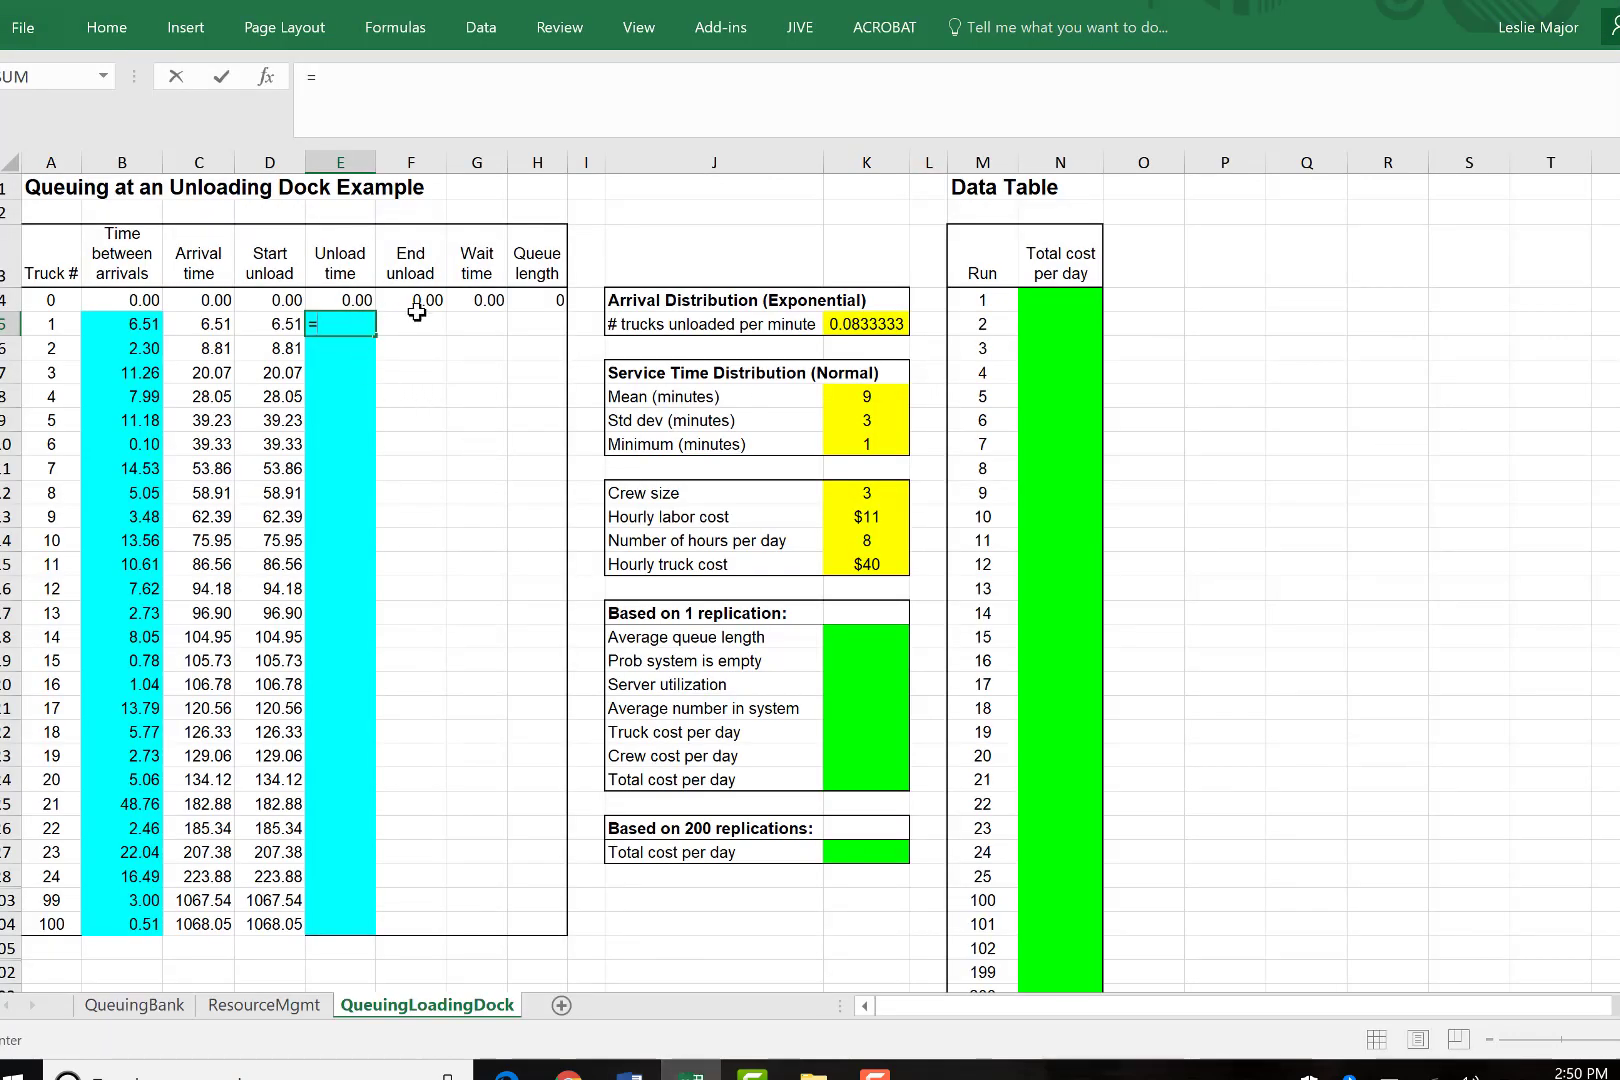
text(max()
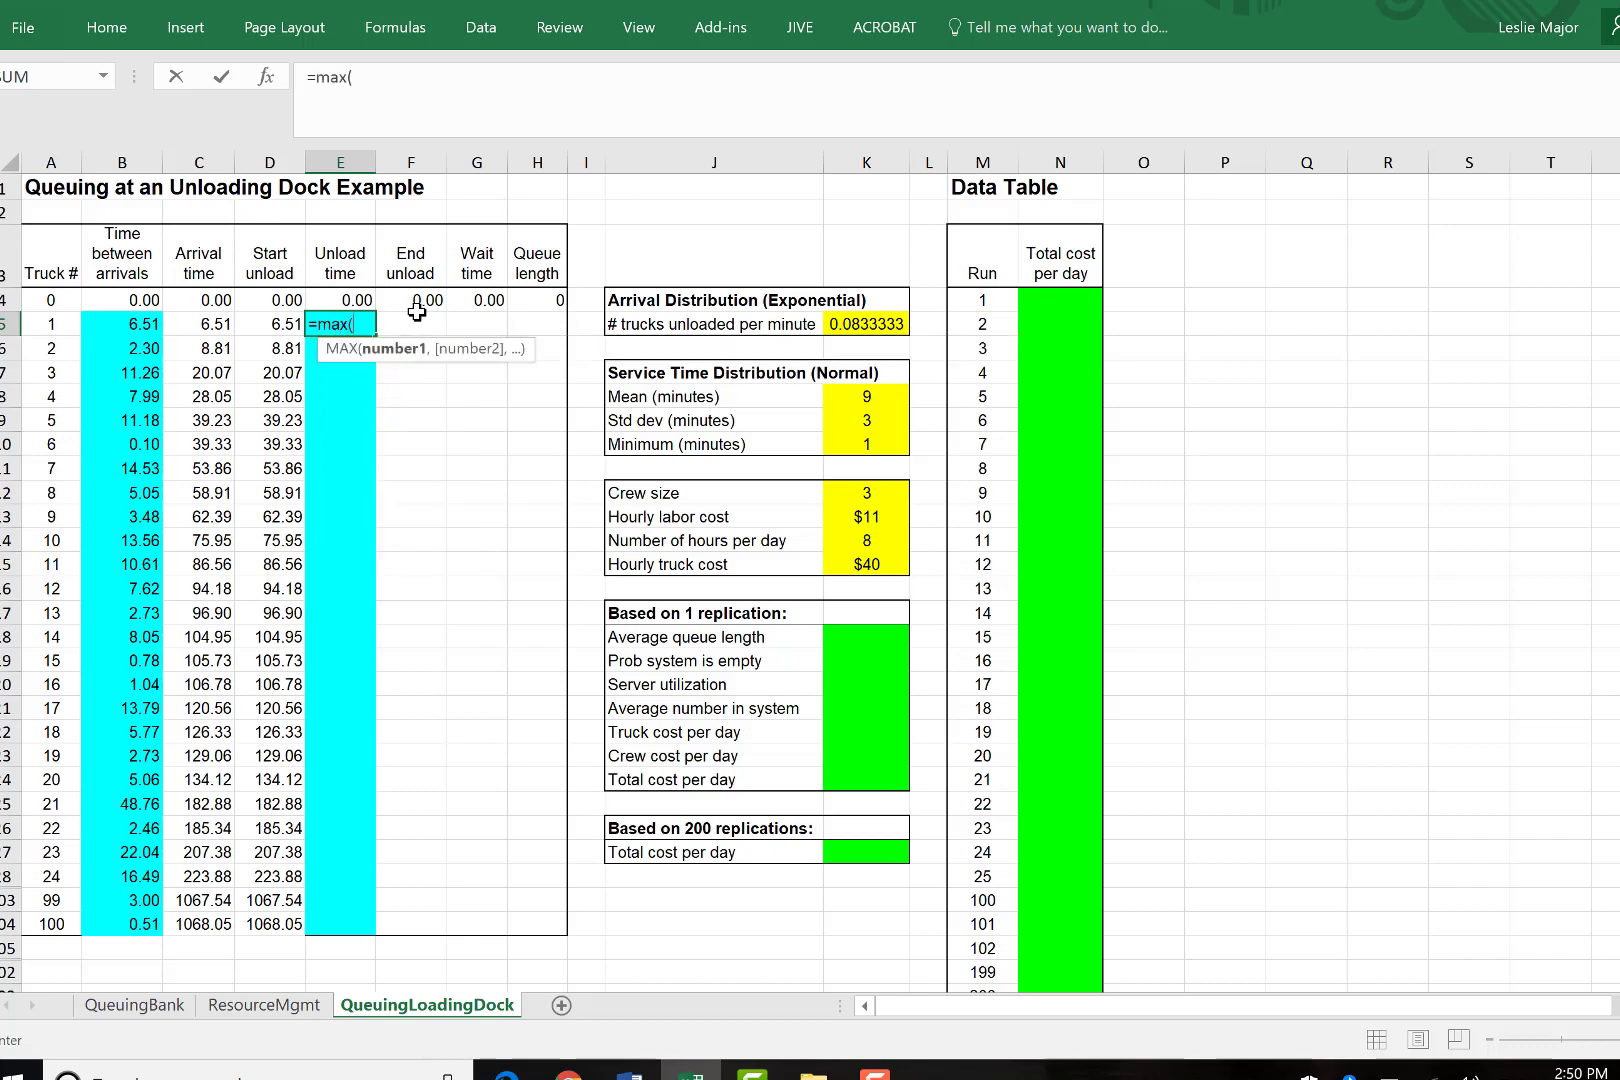
text(norm)
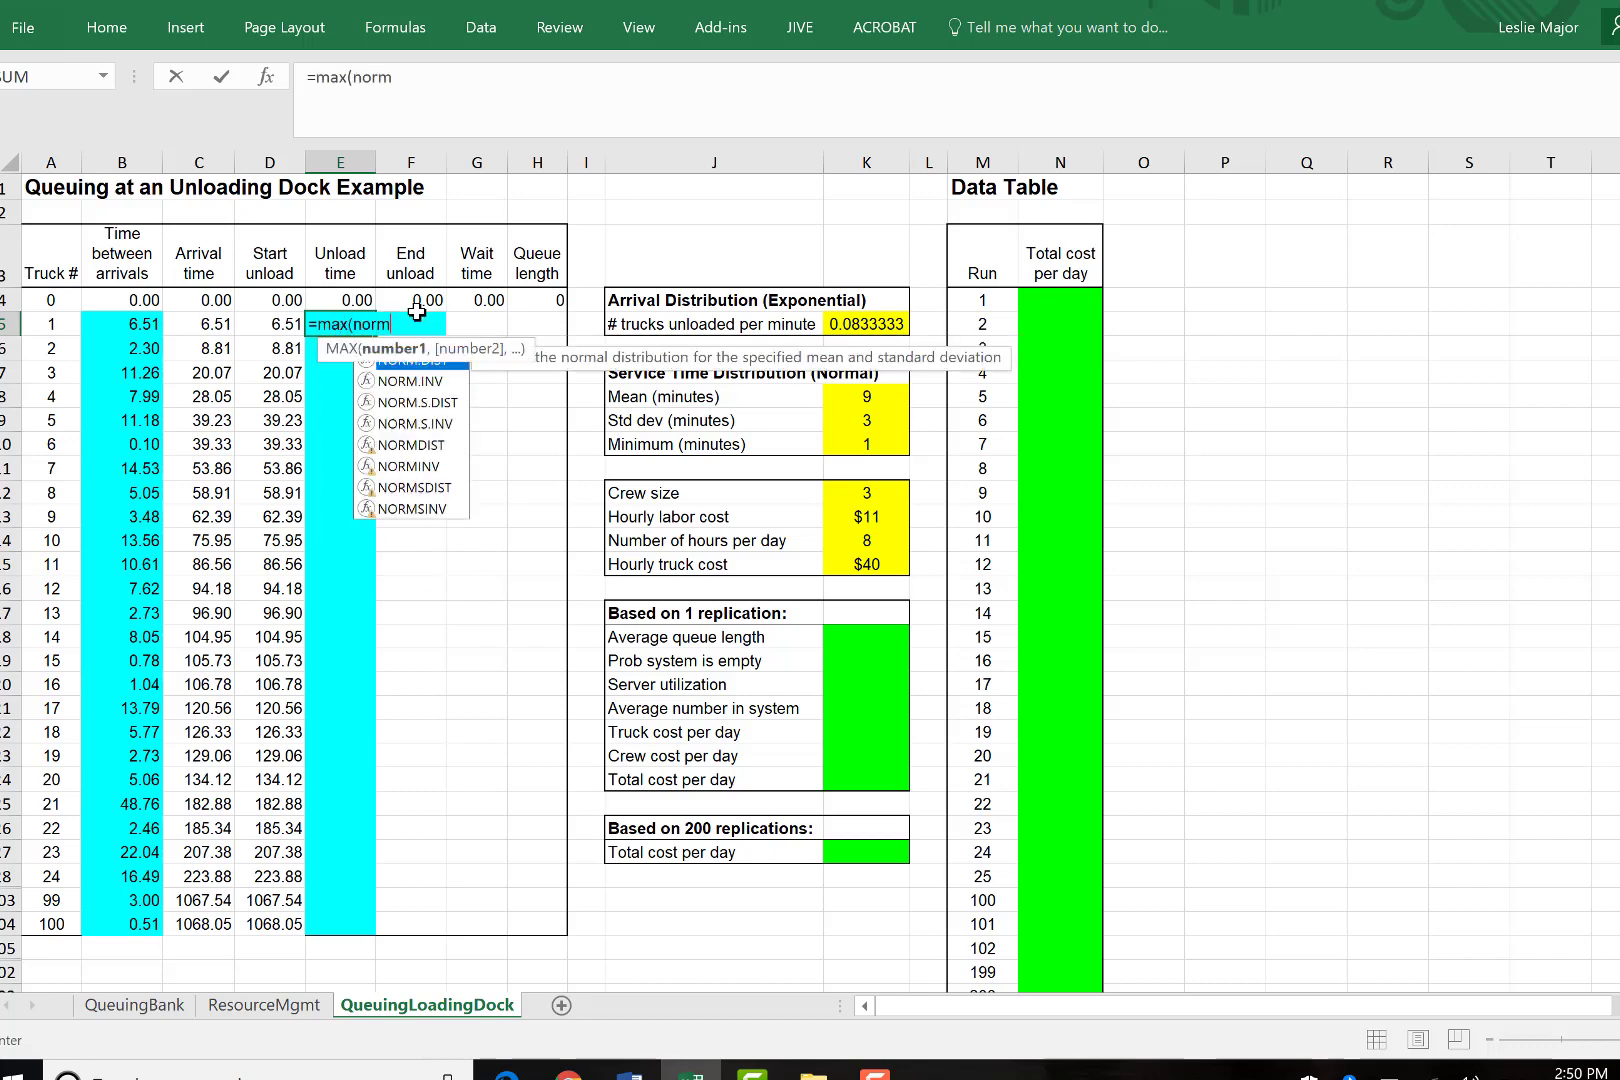
text(.inv()
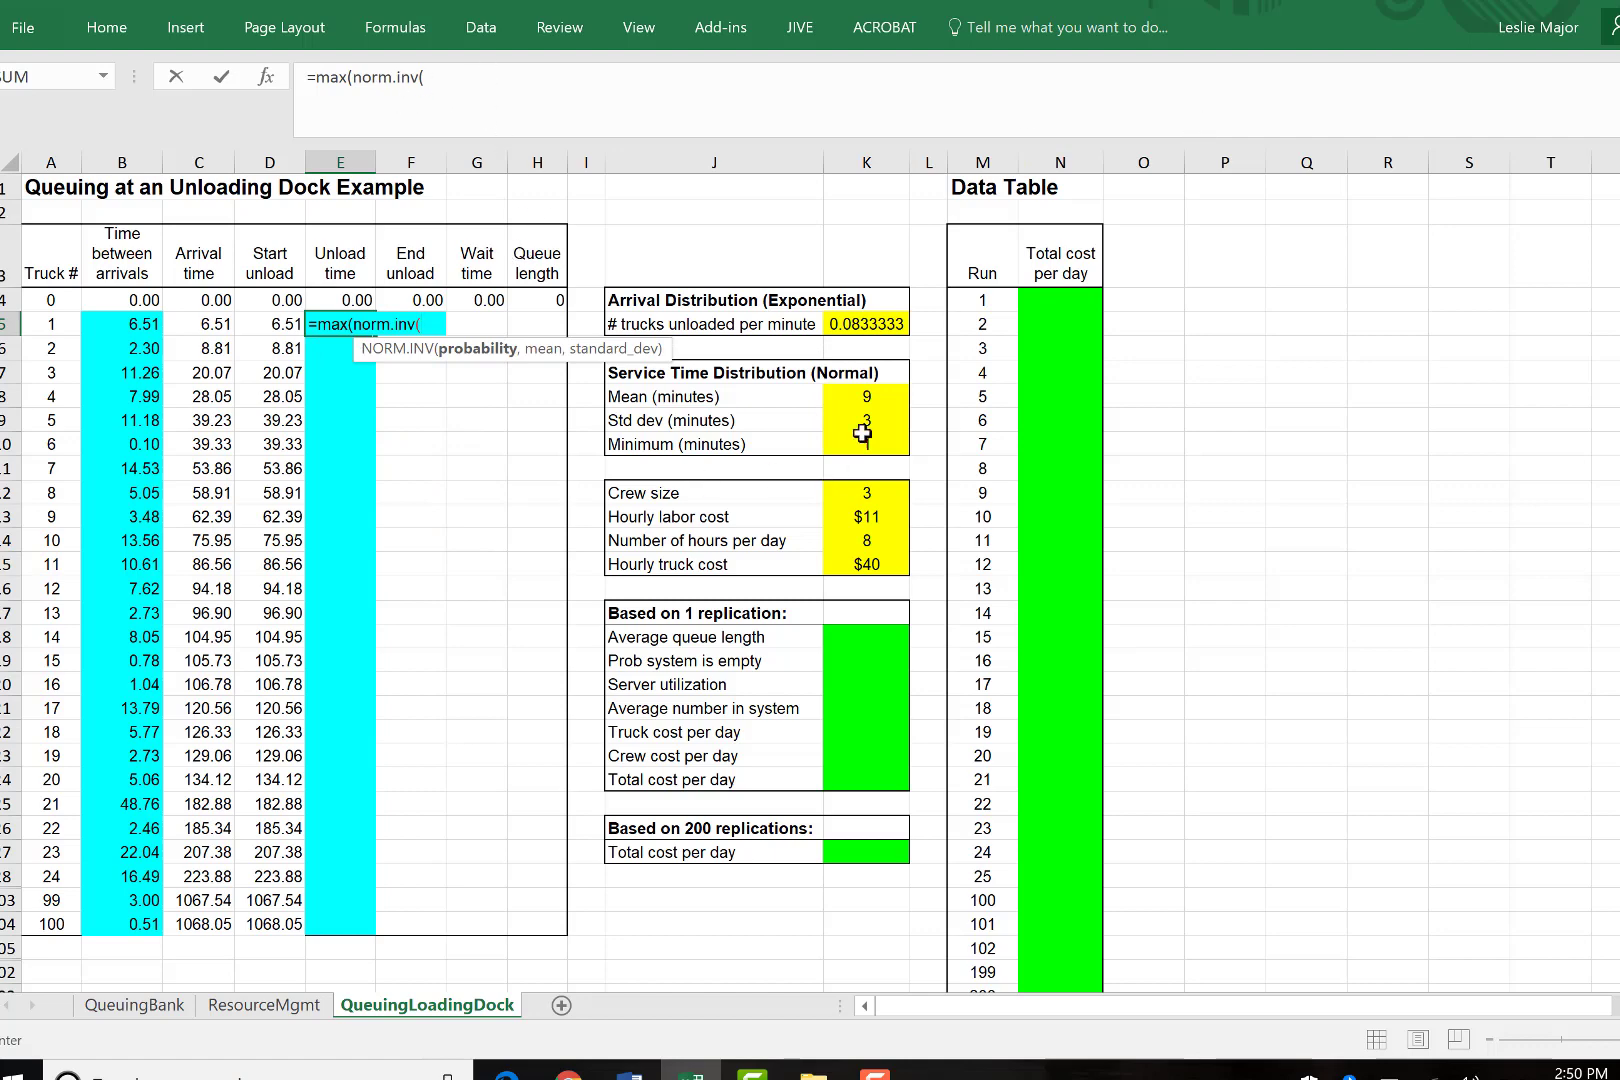
click(850, 396)
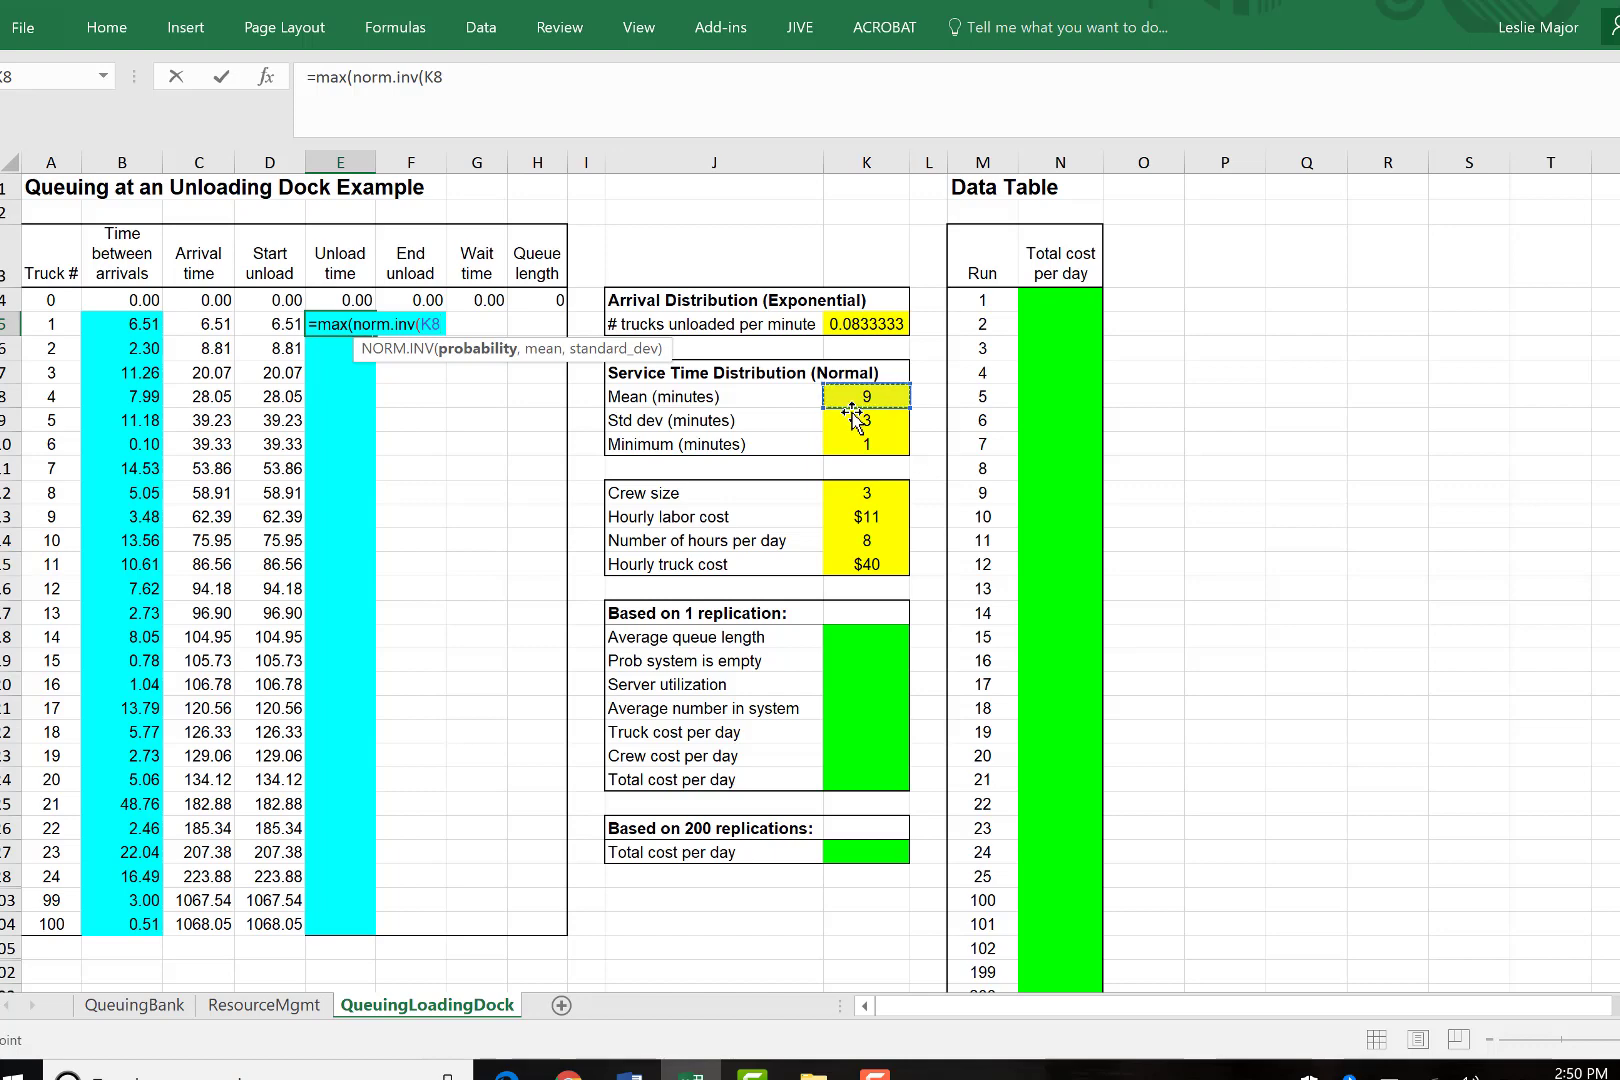
key(F4)
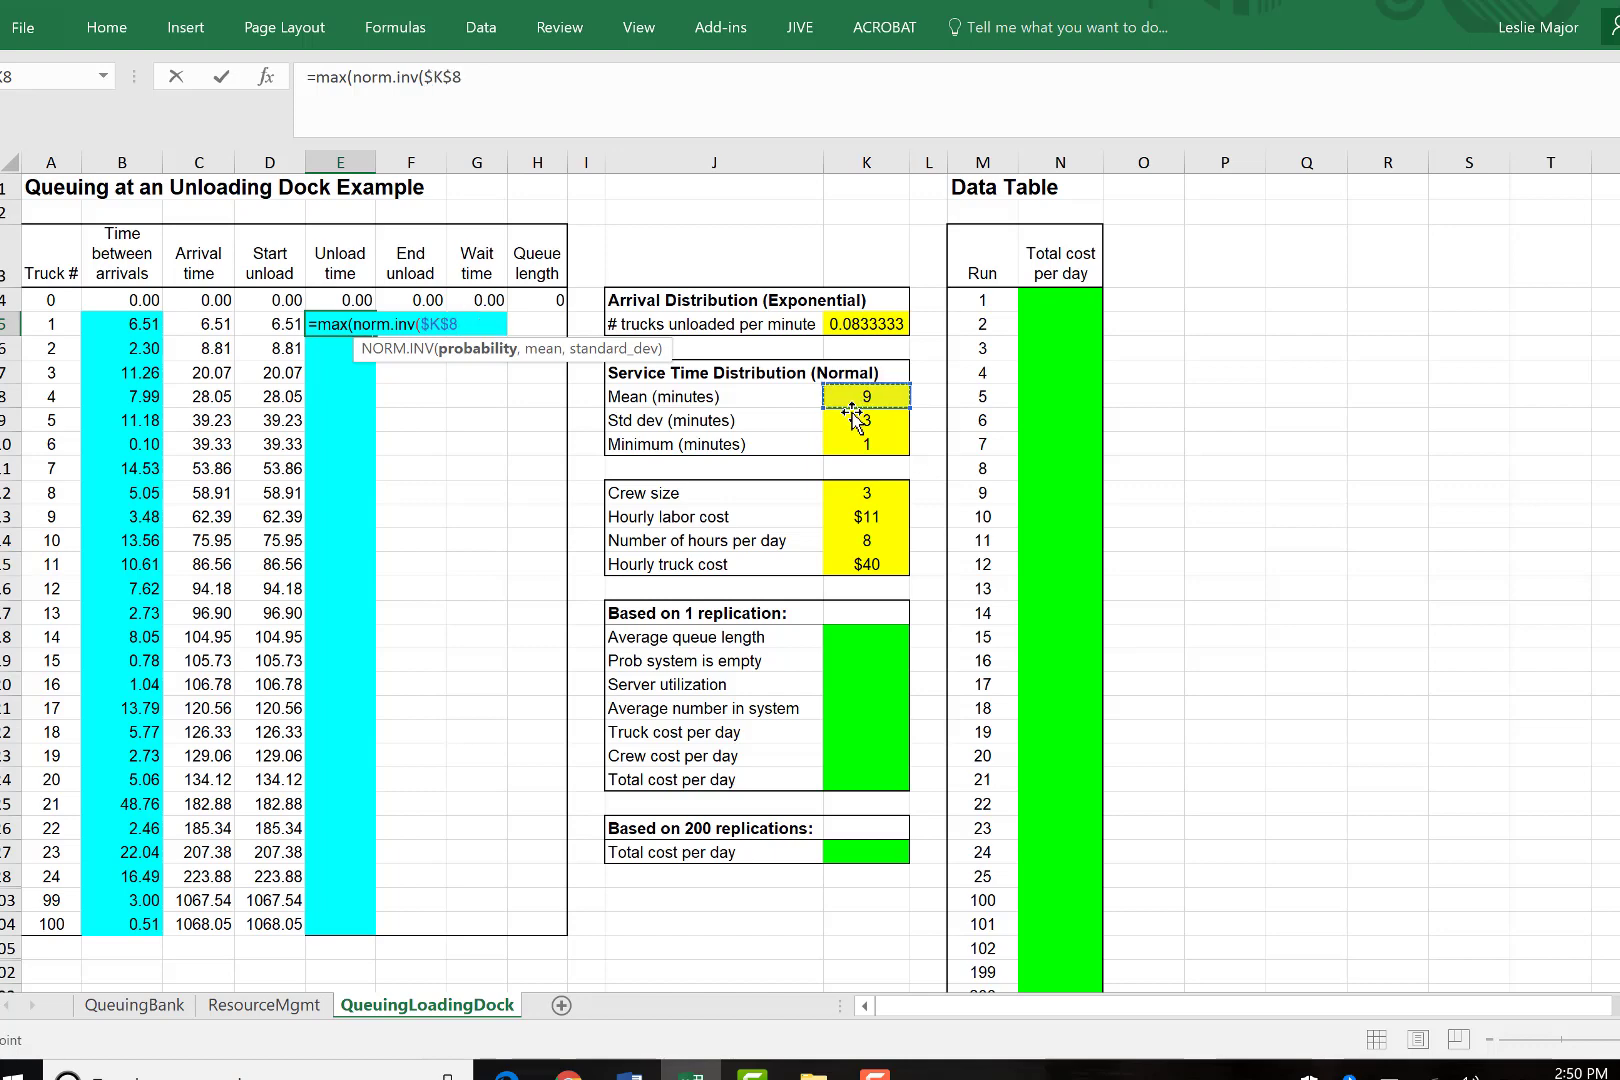
click(519, 69)
text(,)
click(867, 420)
key(F4)
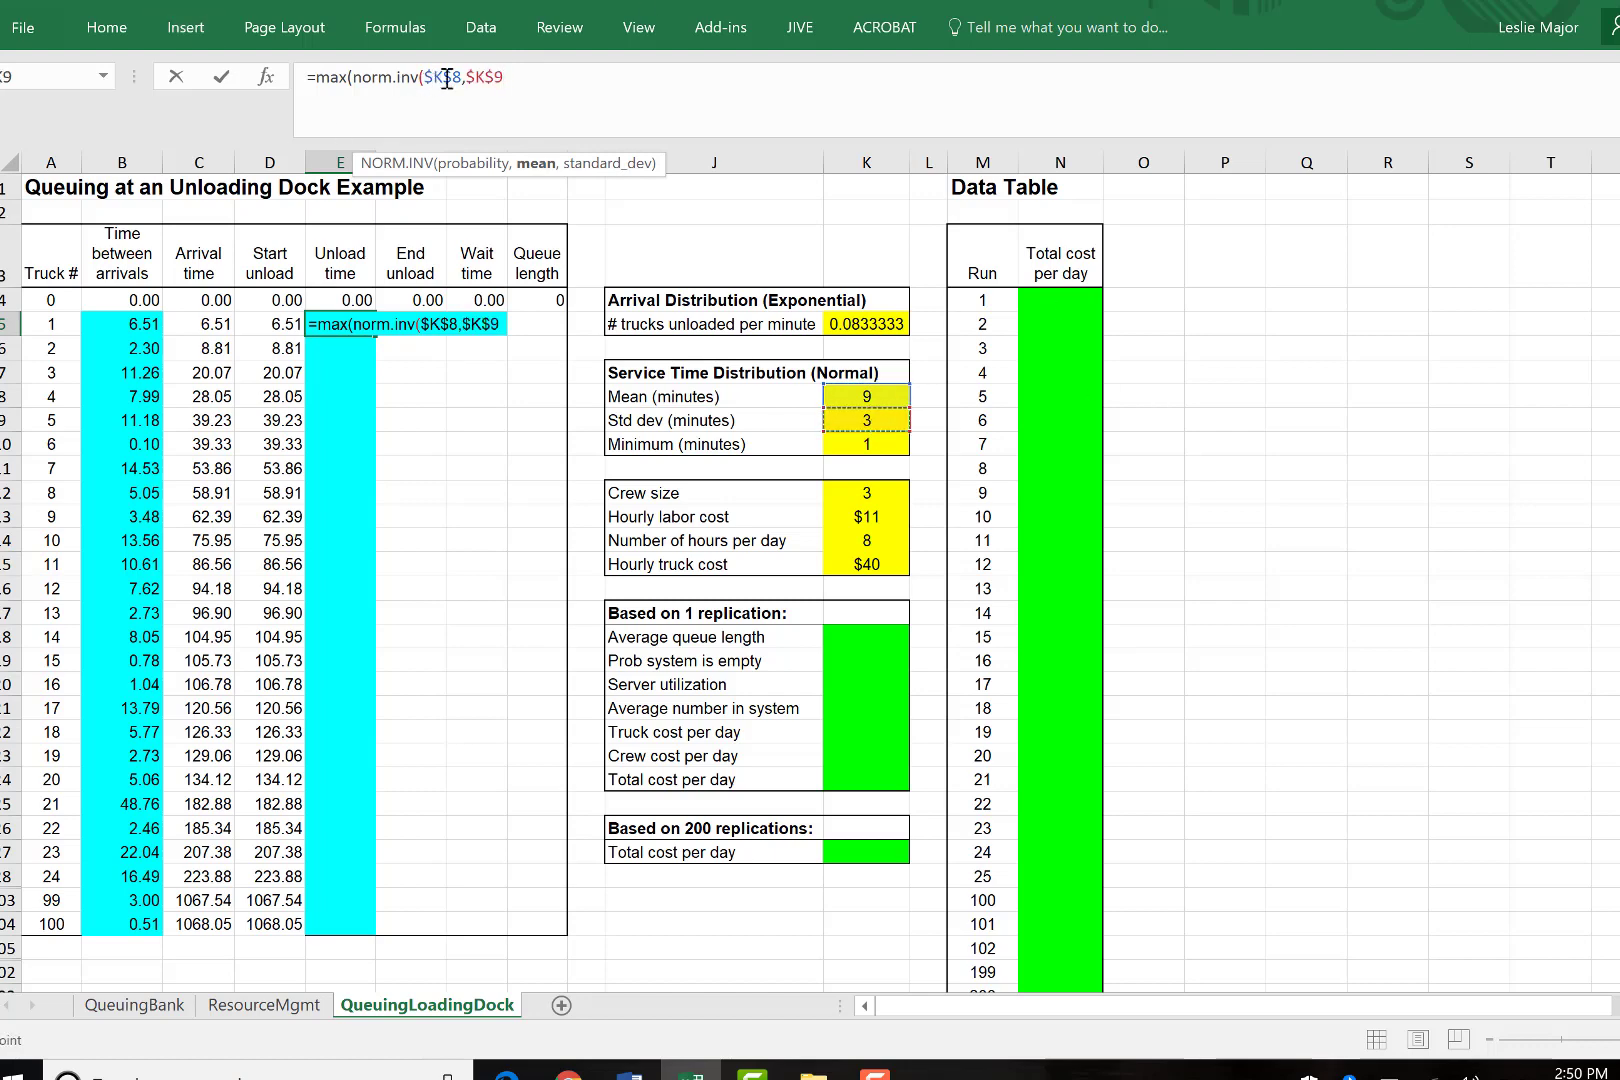
Complete E5 as =MAX(NORM.INV(RAND(),$K$8,$K$9),K$10), flooring at the minimum.
key(F2)
key(Left)
key(Left)
key(Left)
key(Left)
key(Left)
key(Left)
key(Left)
key(Left)
key(Left)
text(rand(),)
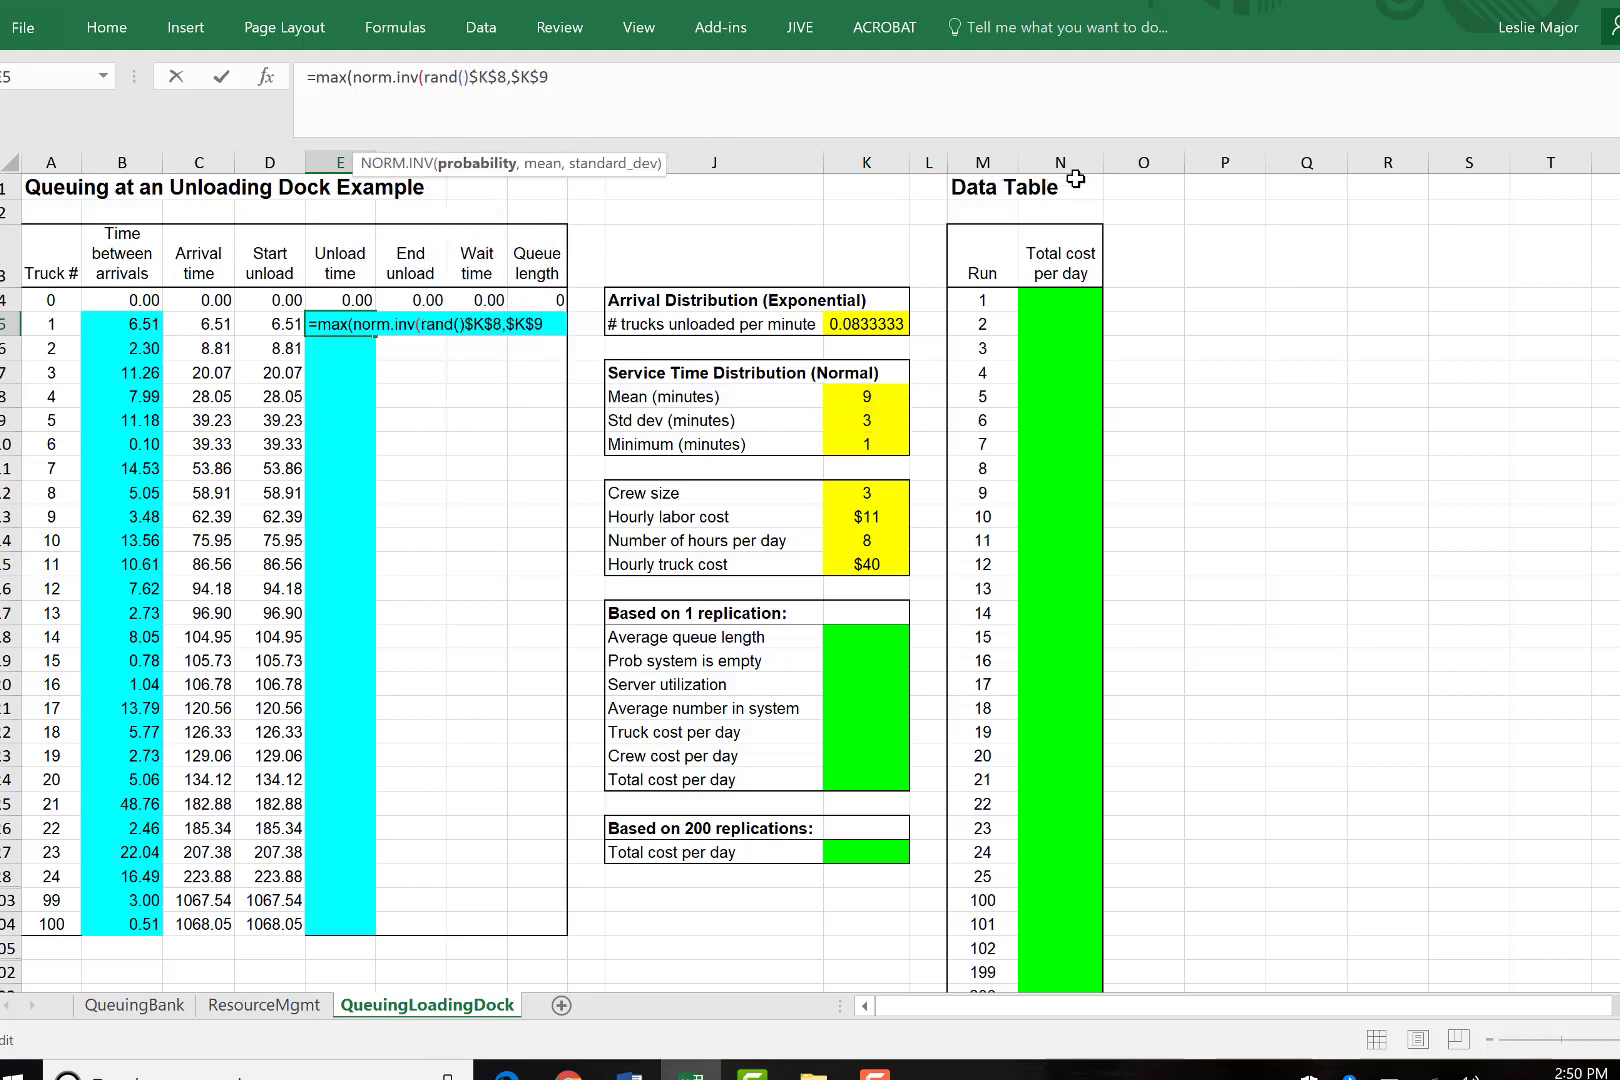
click(697, 81)
text(),)
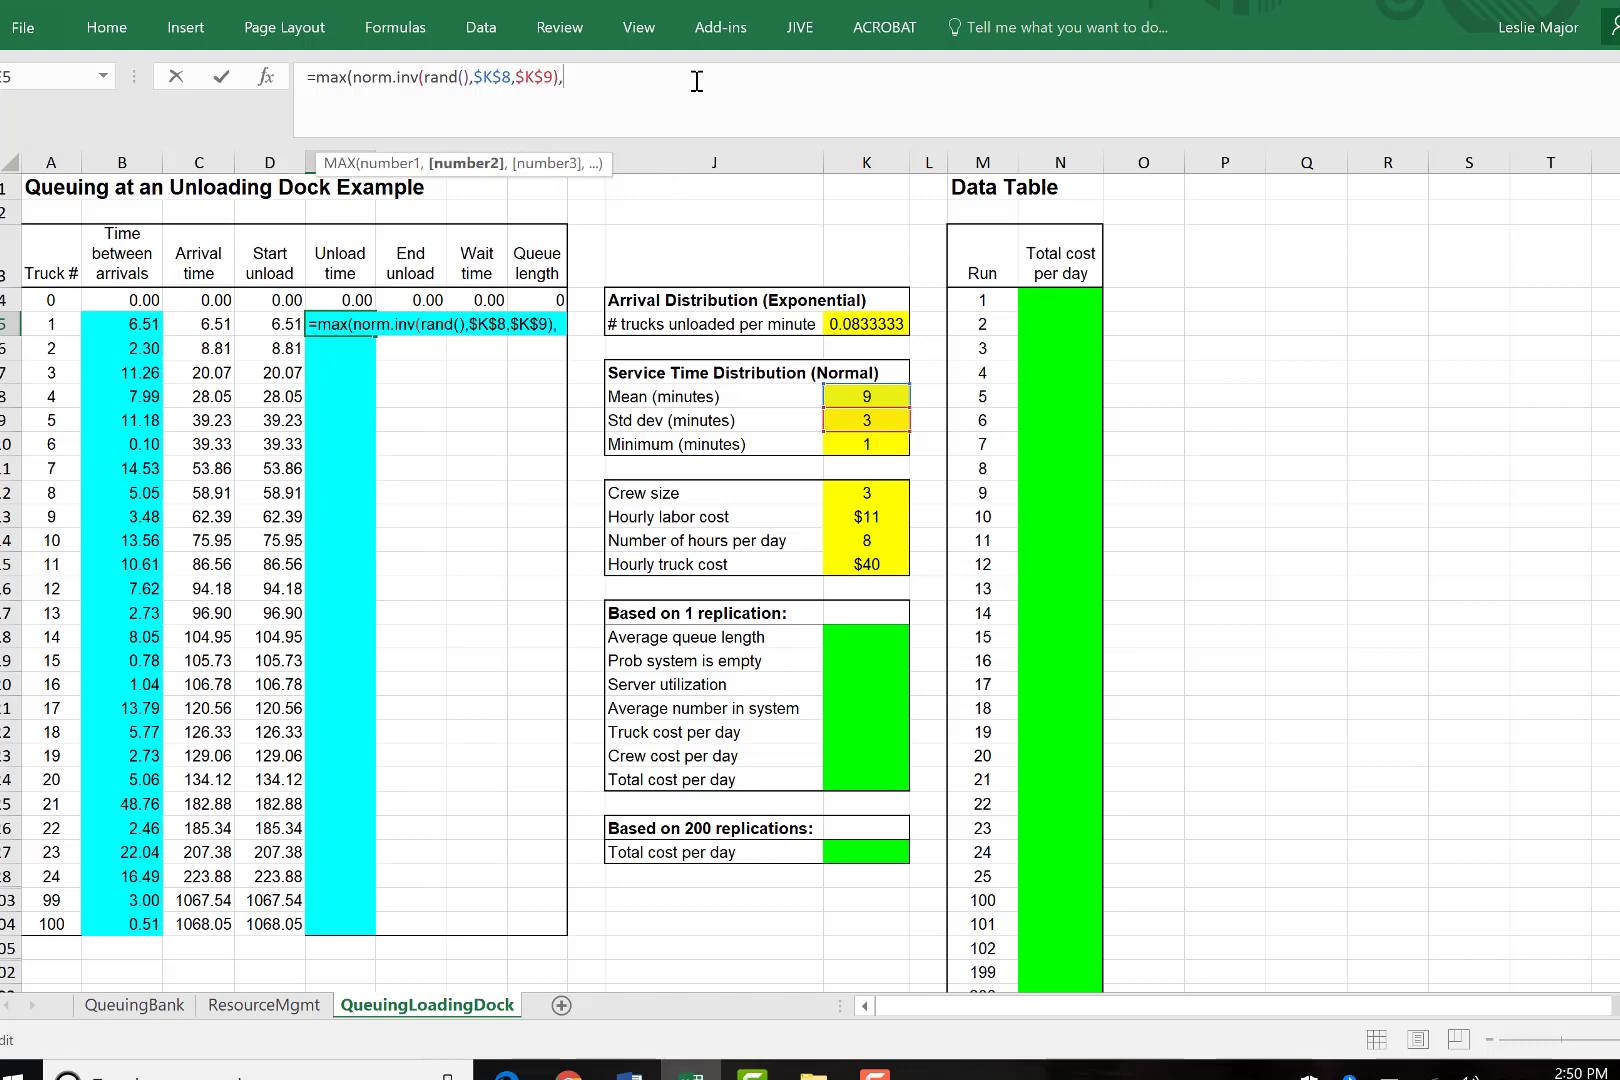
click(866, 445)
click(596, 80)
key(F4)
key(F4)
text())
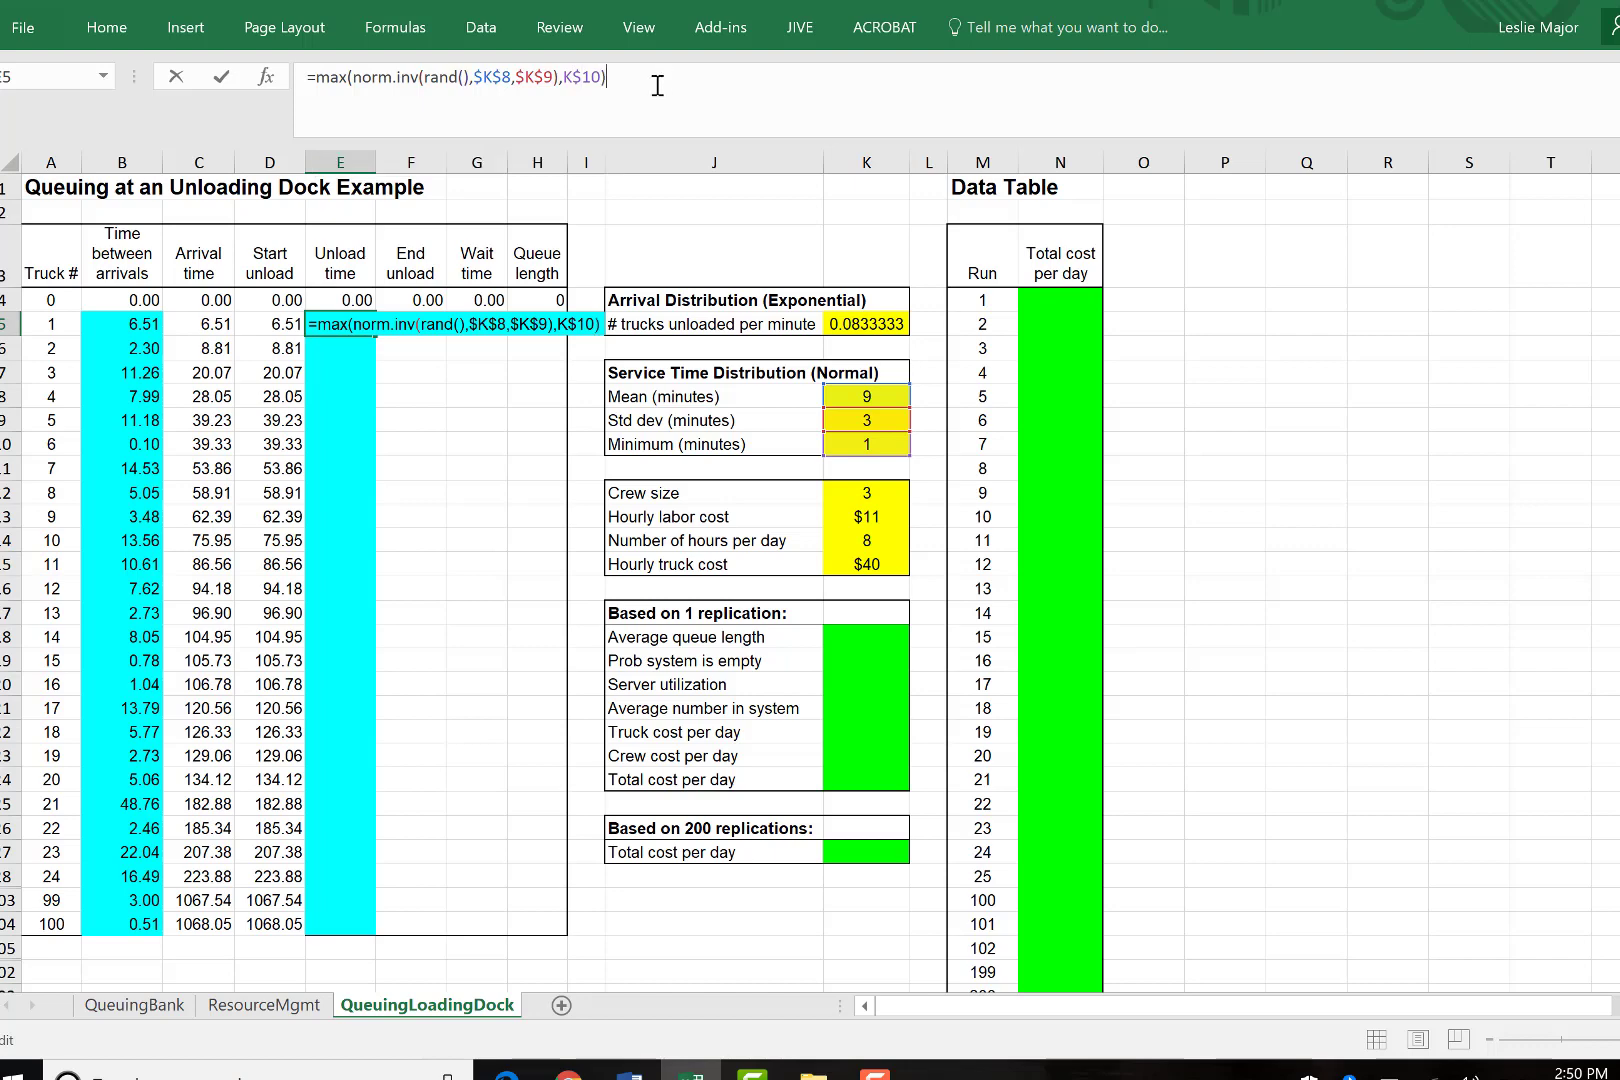
key(Return)
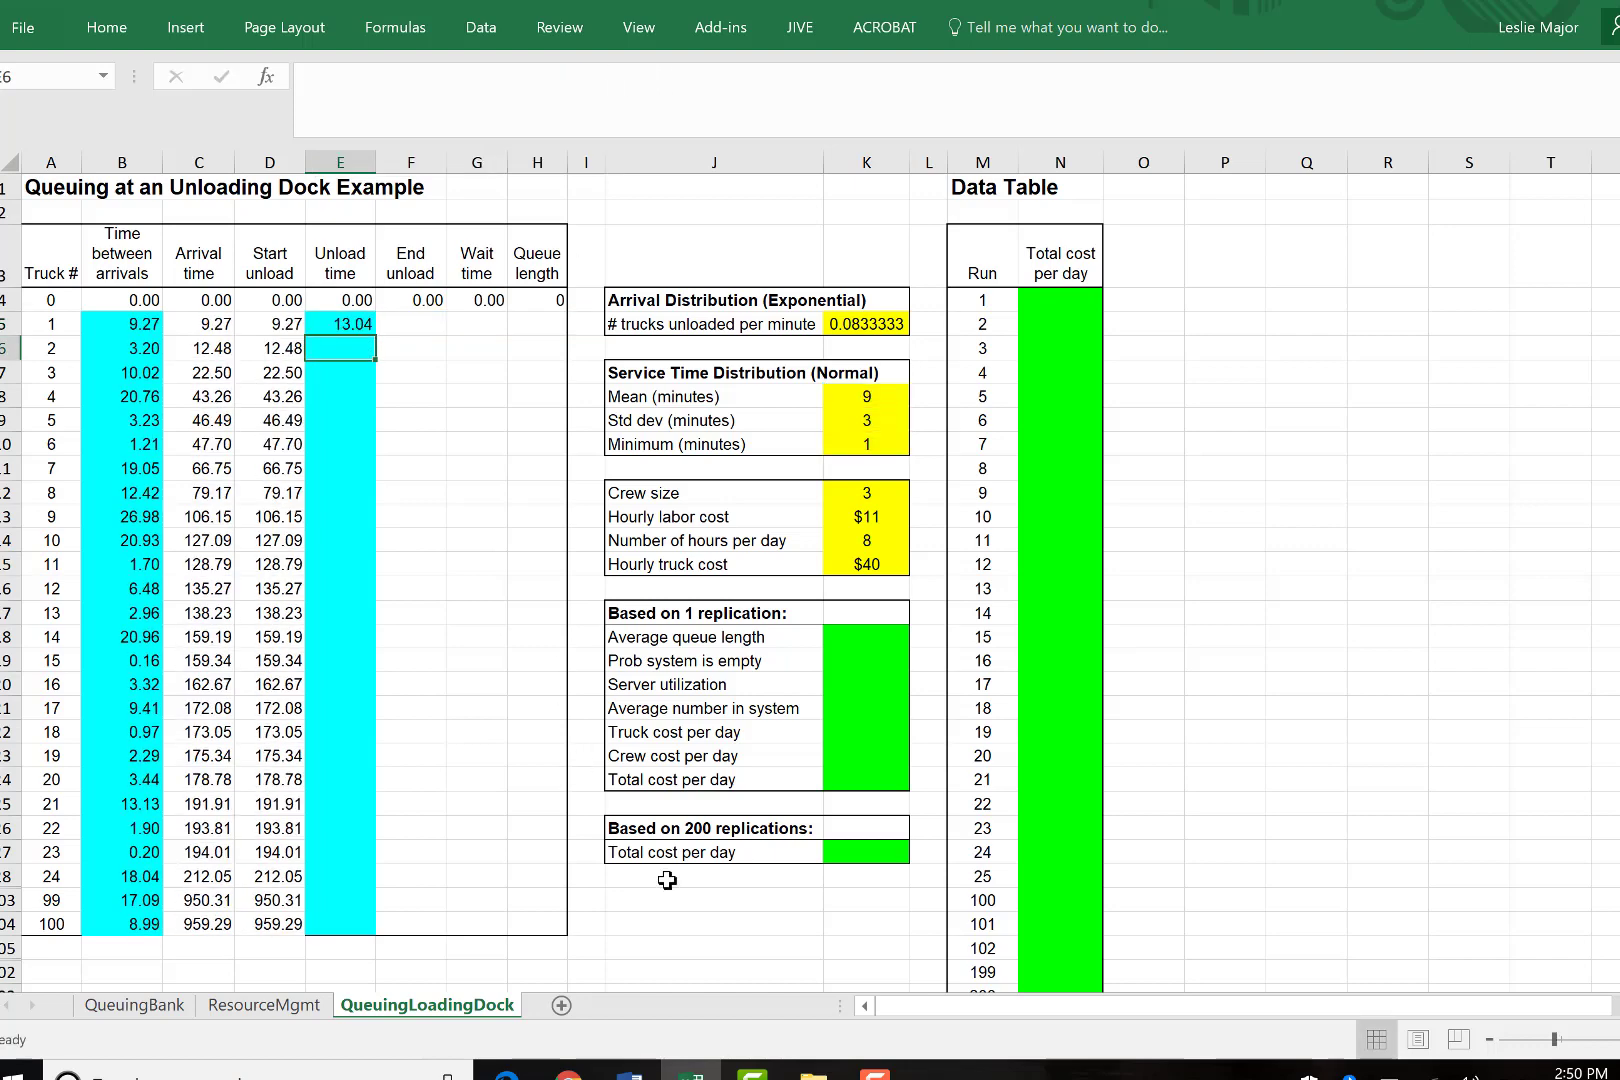
Copy the unload time formula down to truck 100 and inspect neighbouring formulas.
click(875, 1070)
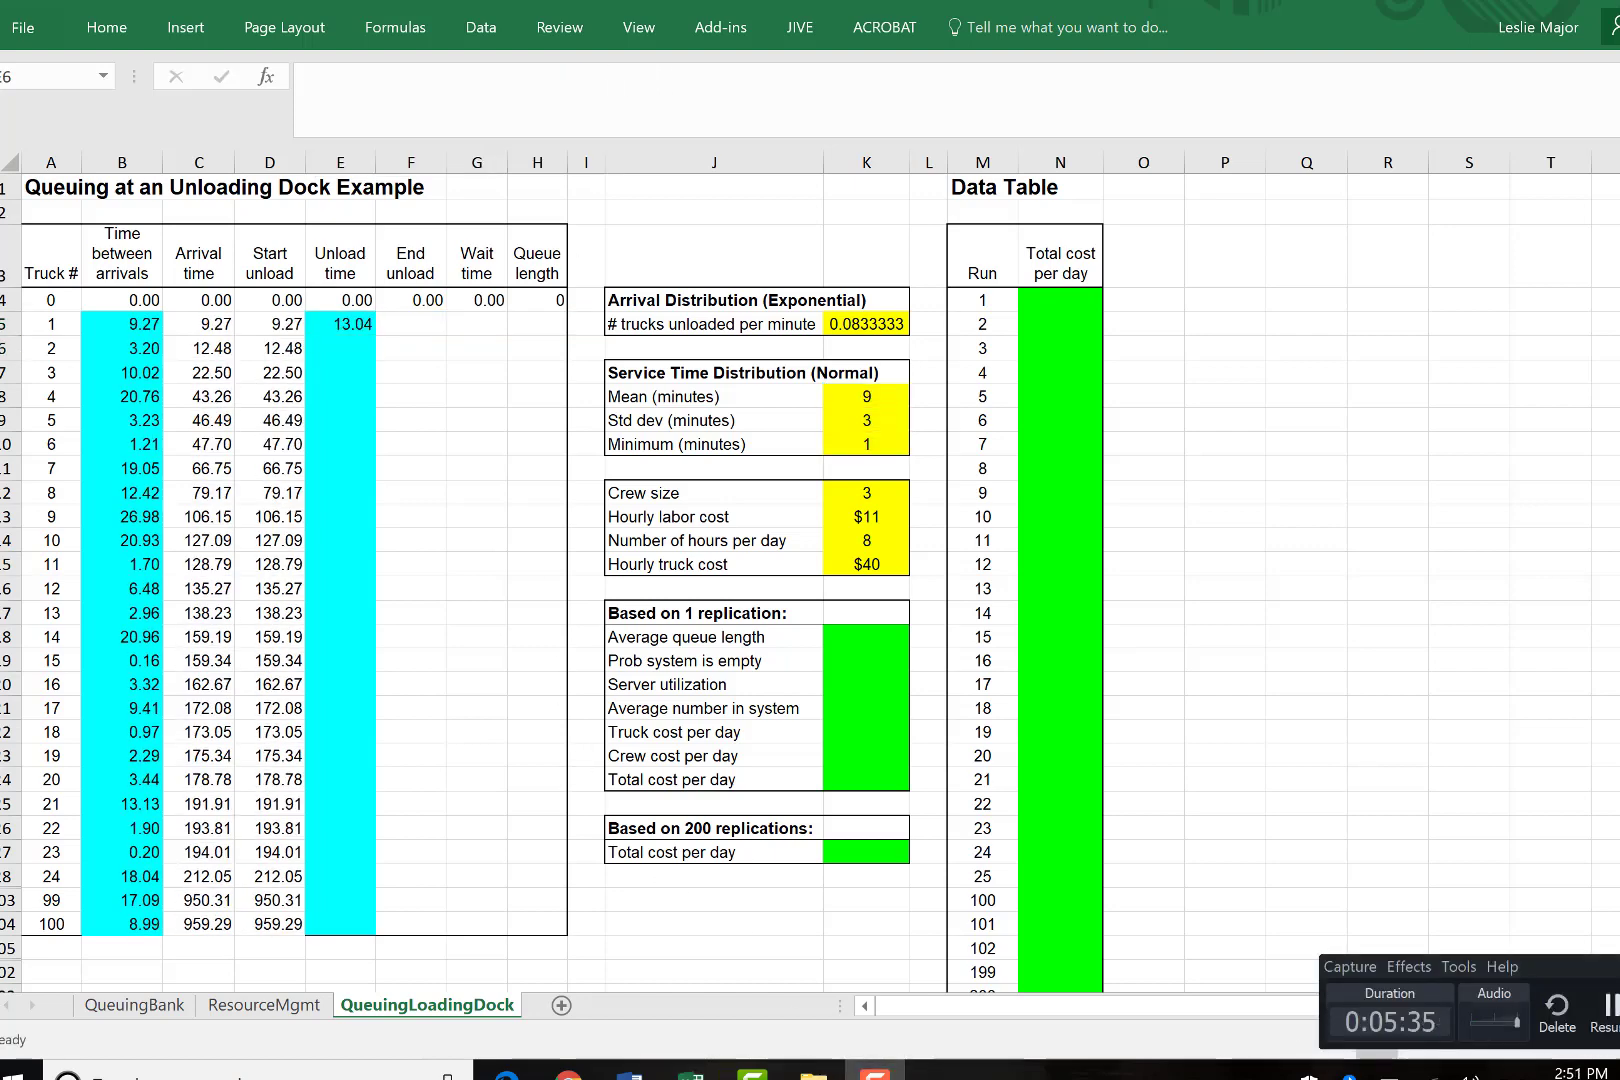
click(357, 323)
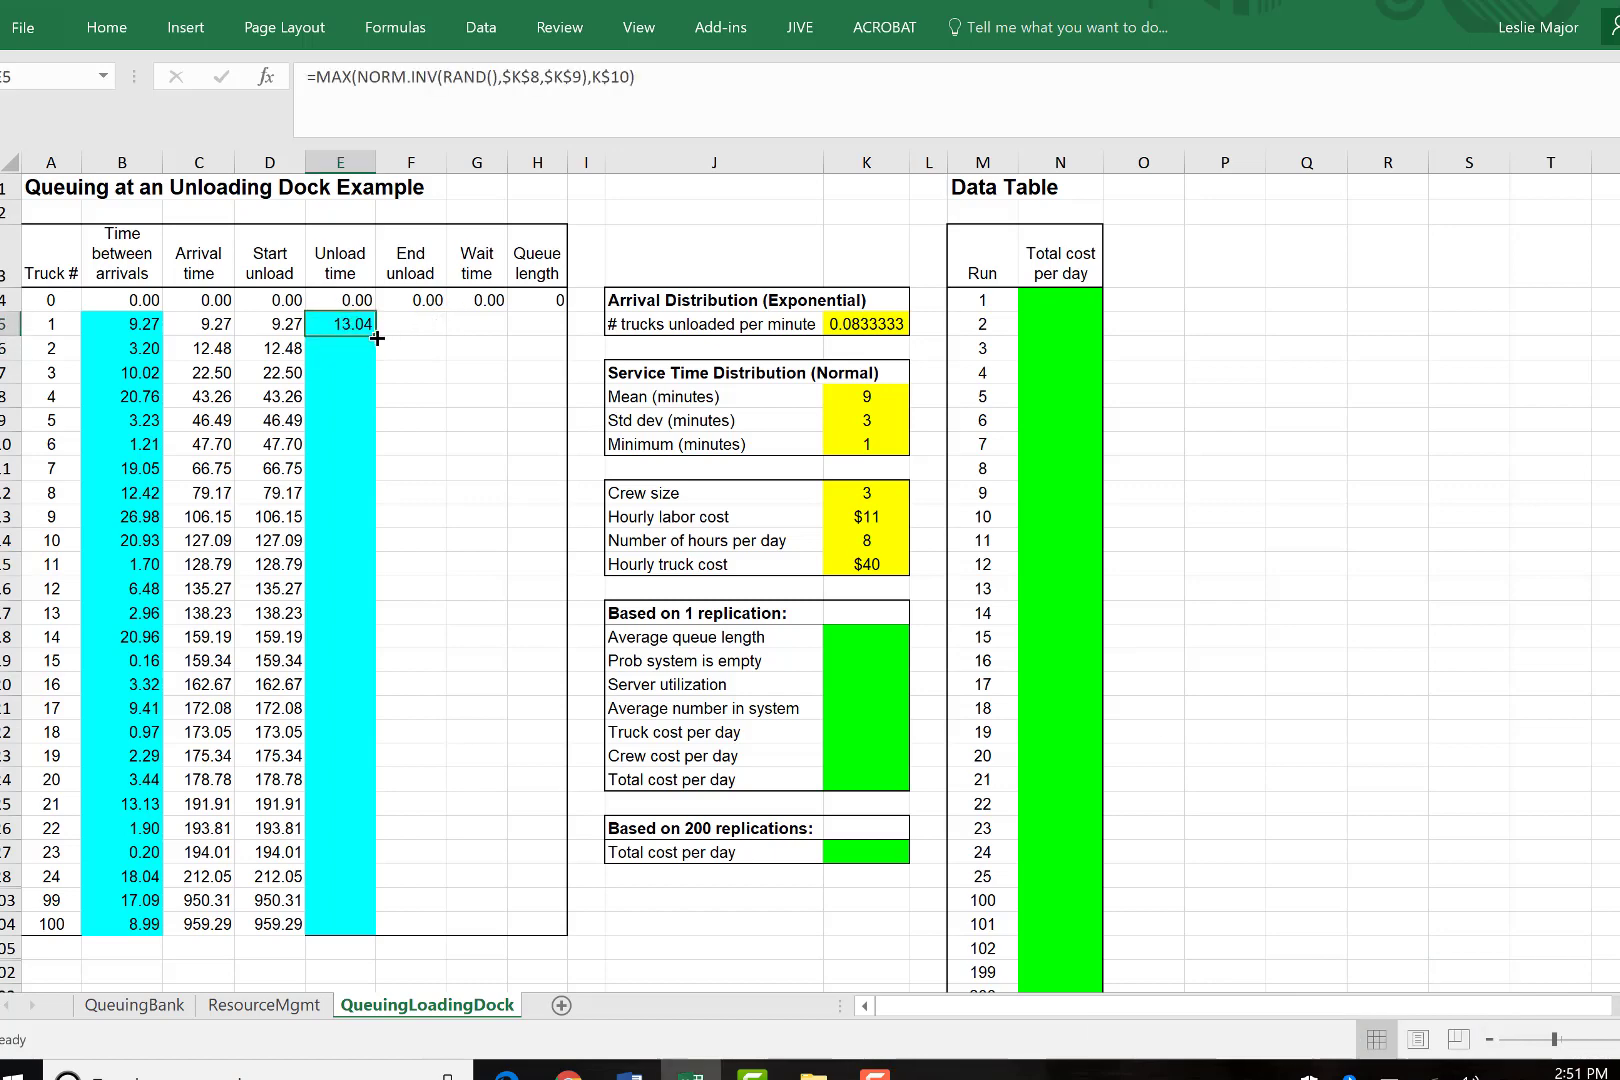
double_click(376, 339)
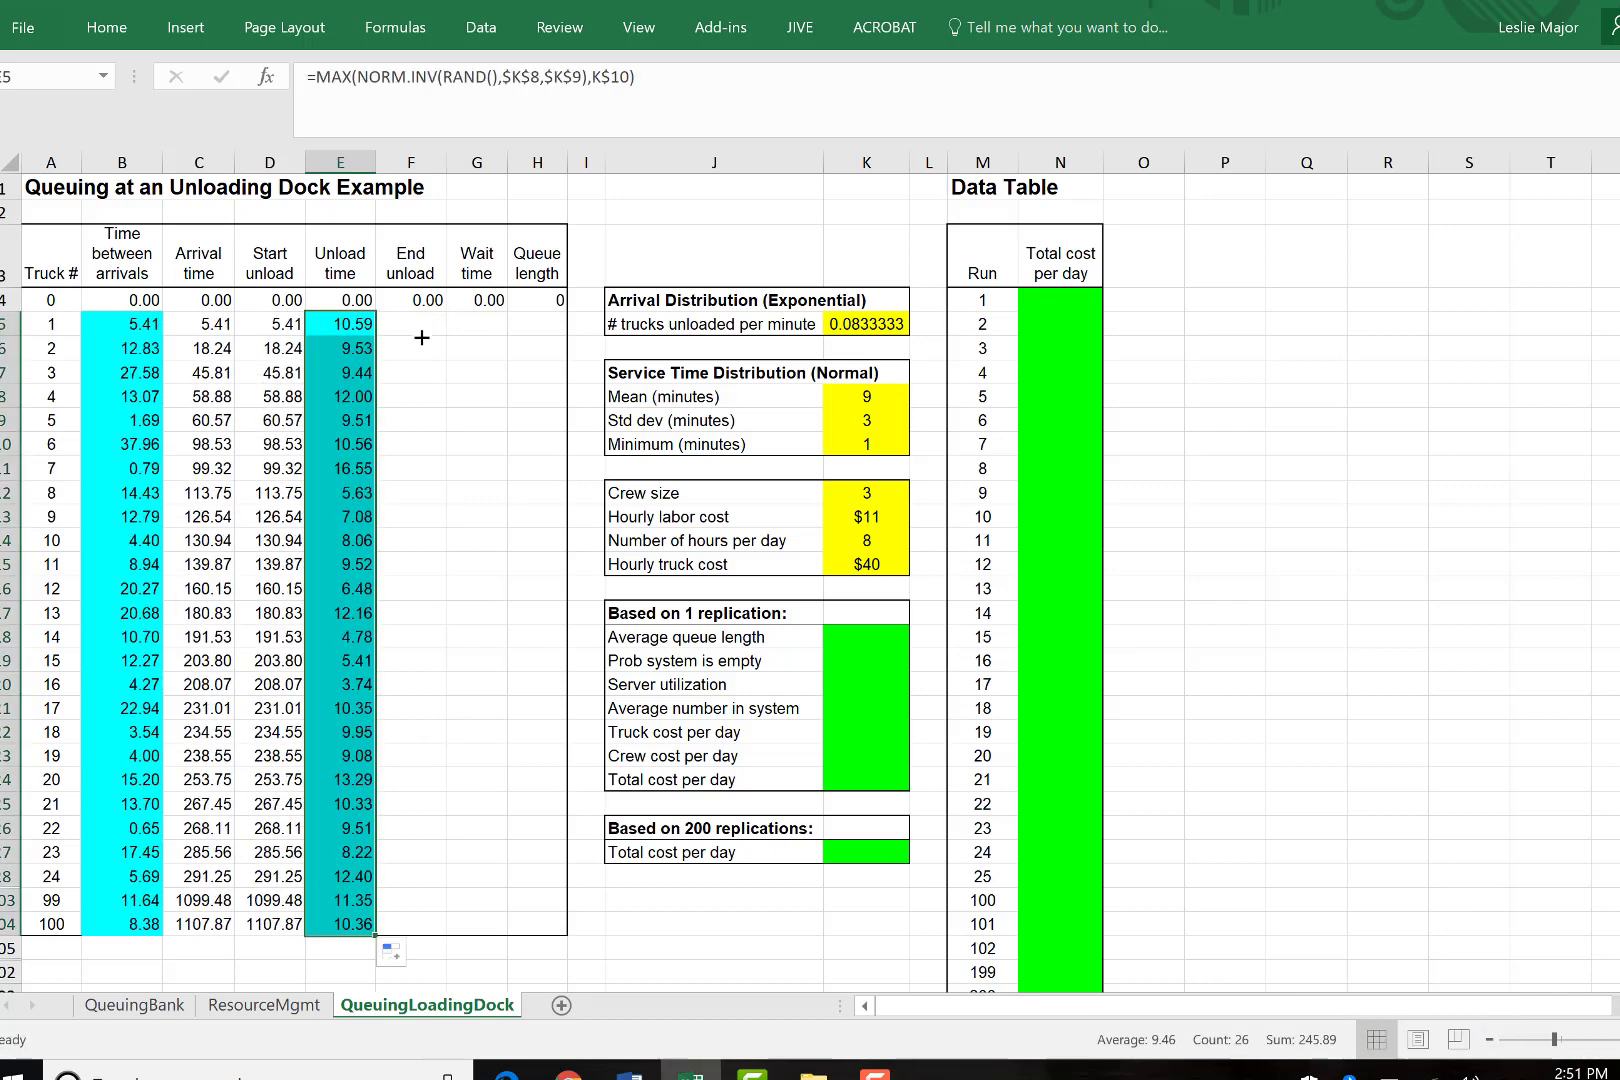
click(421, 335)
click(288, 324)
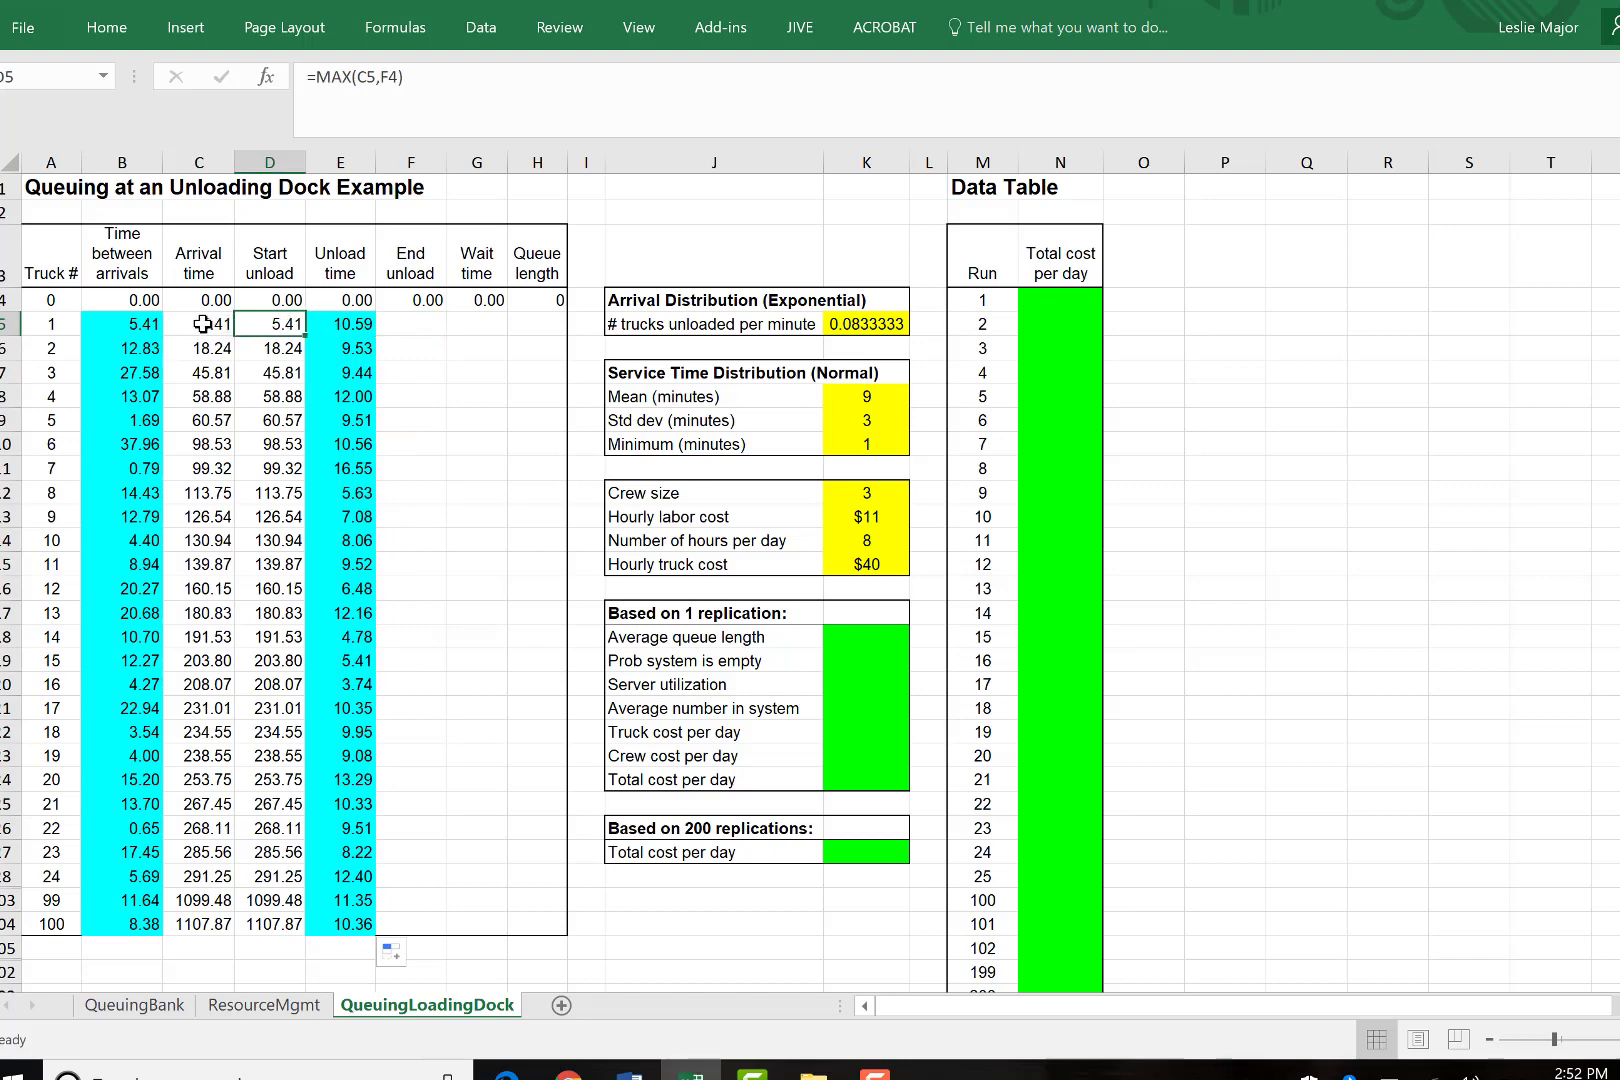
click(202, 324)
click(146, 324)
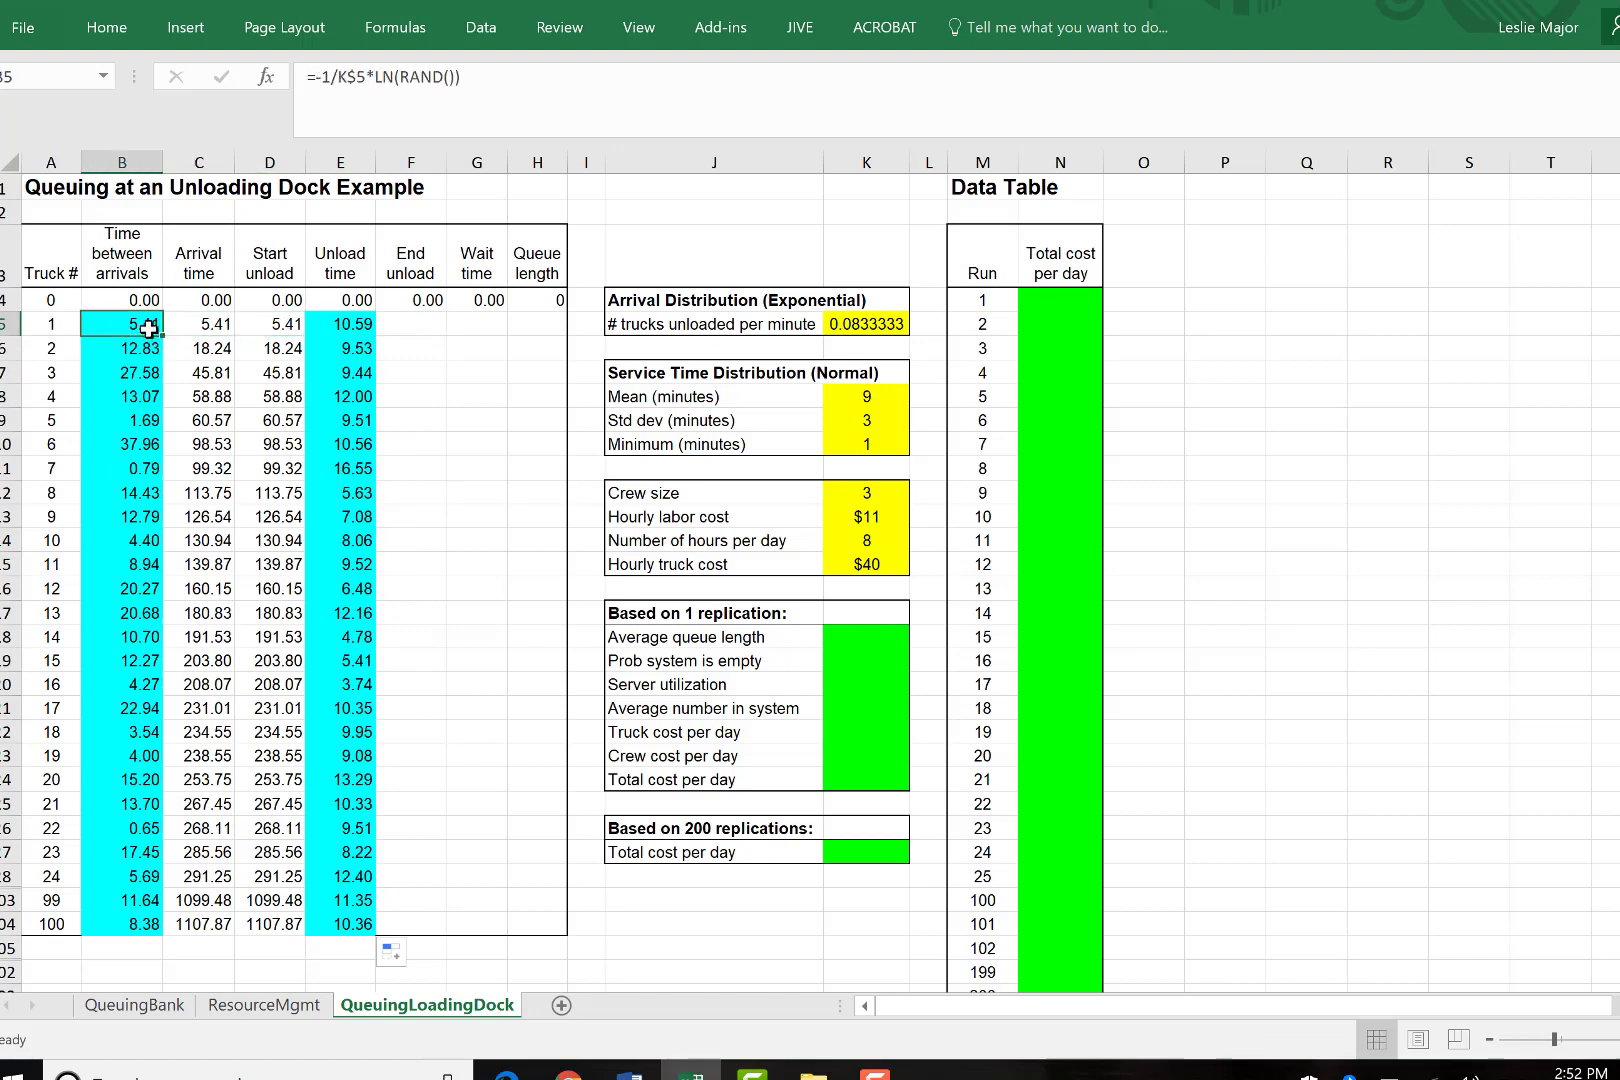
Enter =D5+E5 in F5 and copy it down to F104.
click(405, 328)
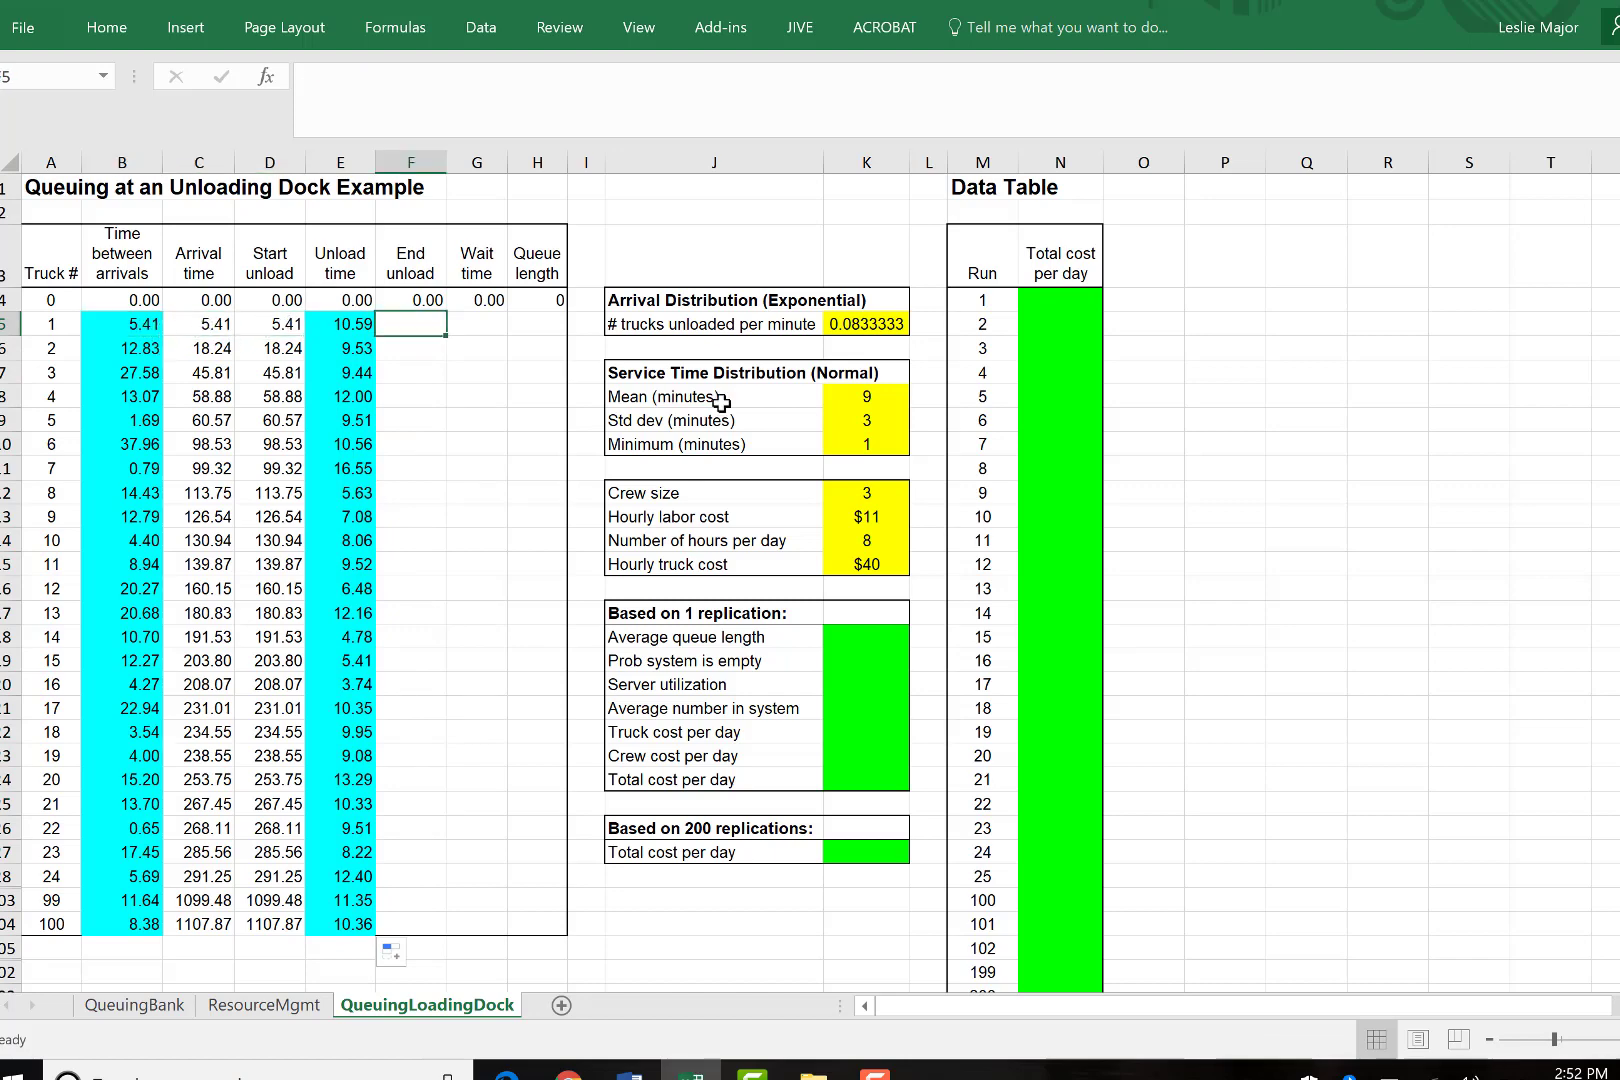
text(=)
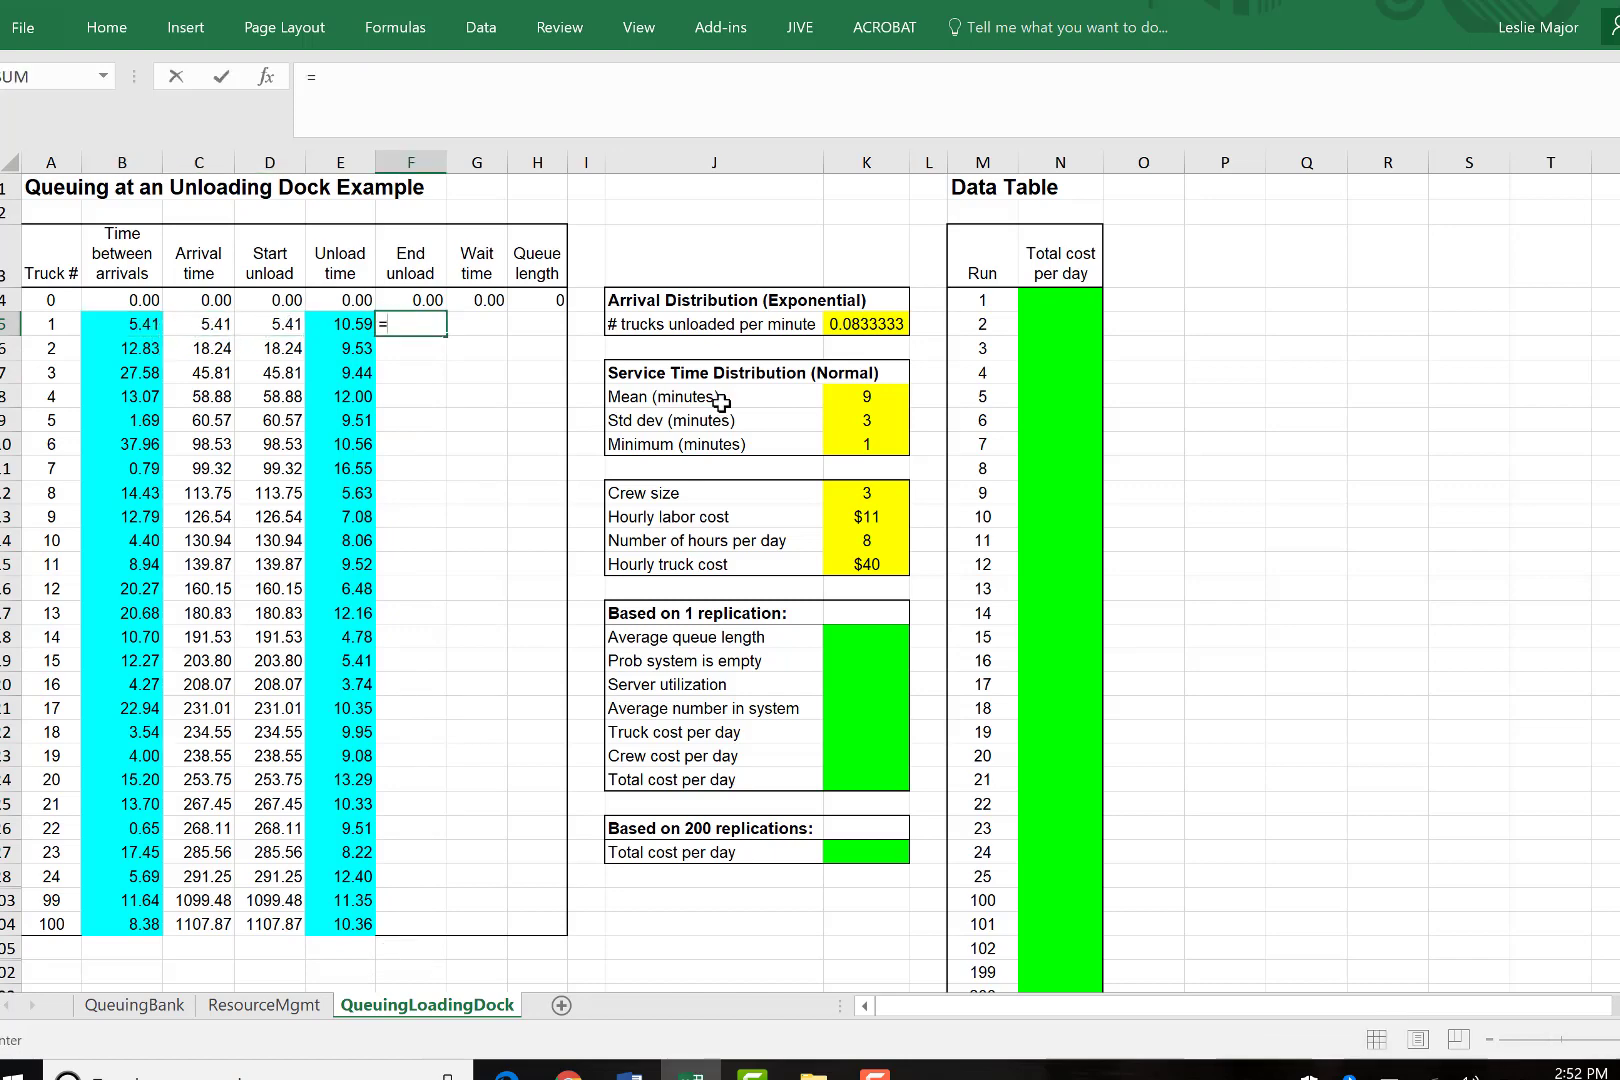
click(283, 325)
click(345, 324)
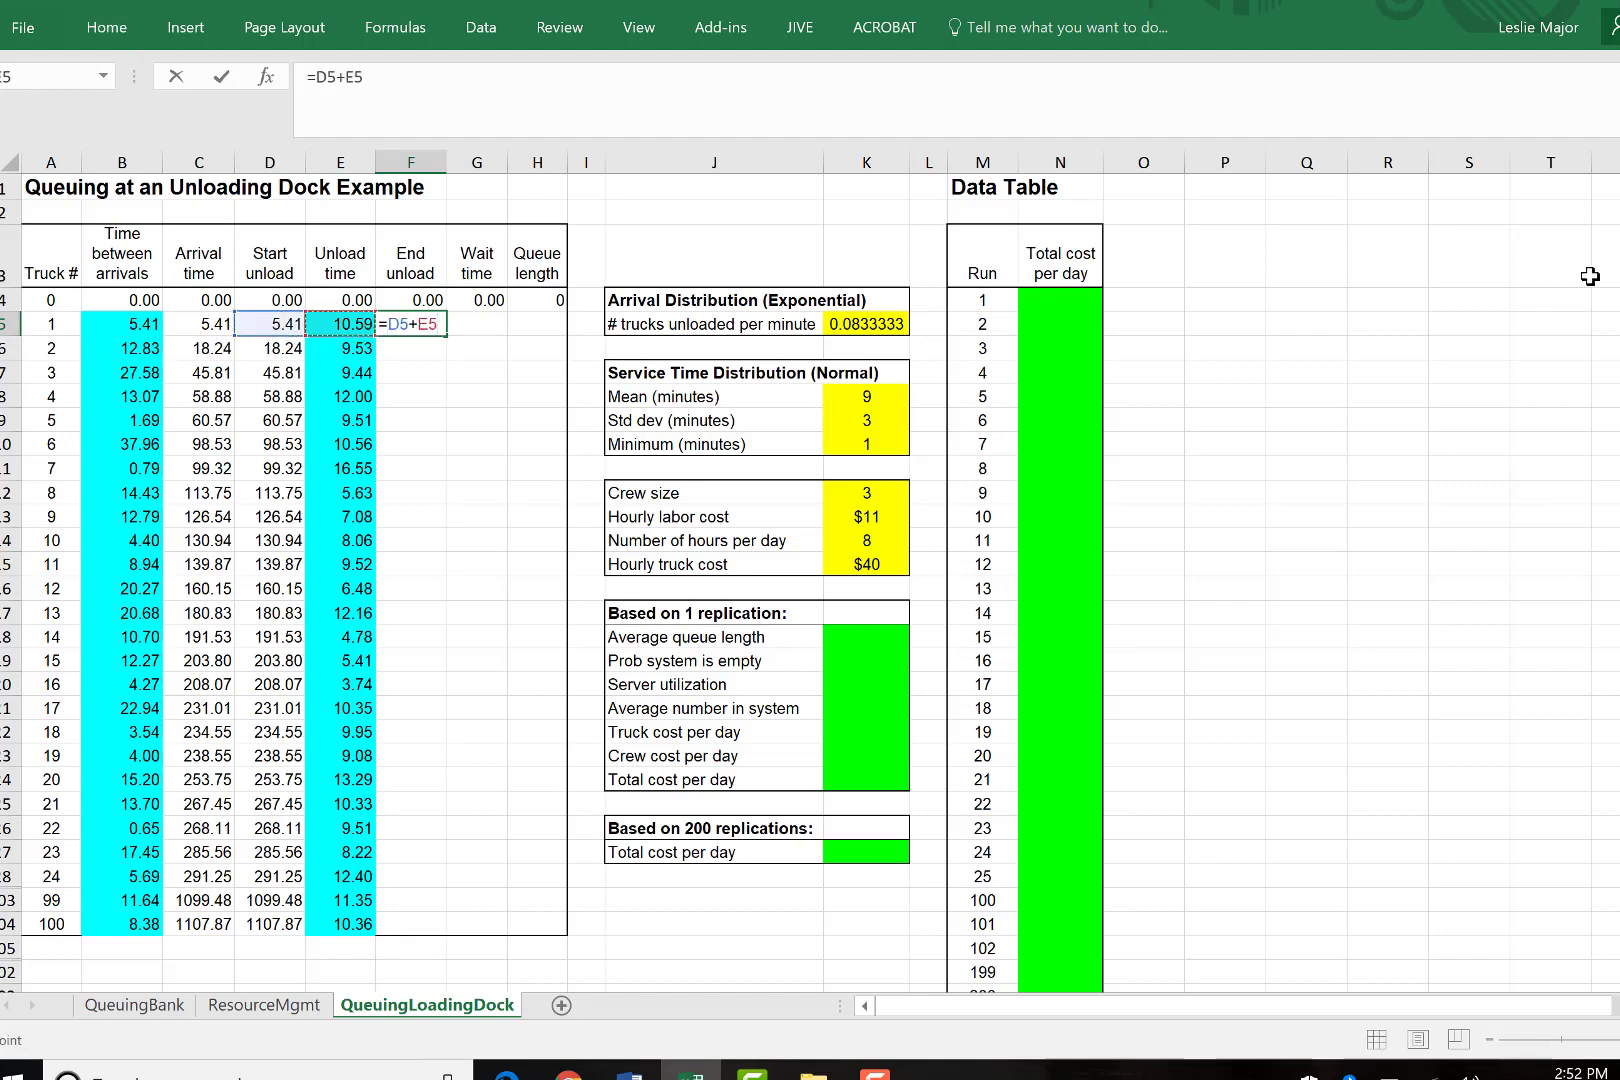
key(Return)
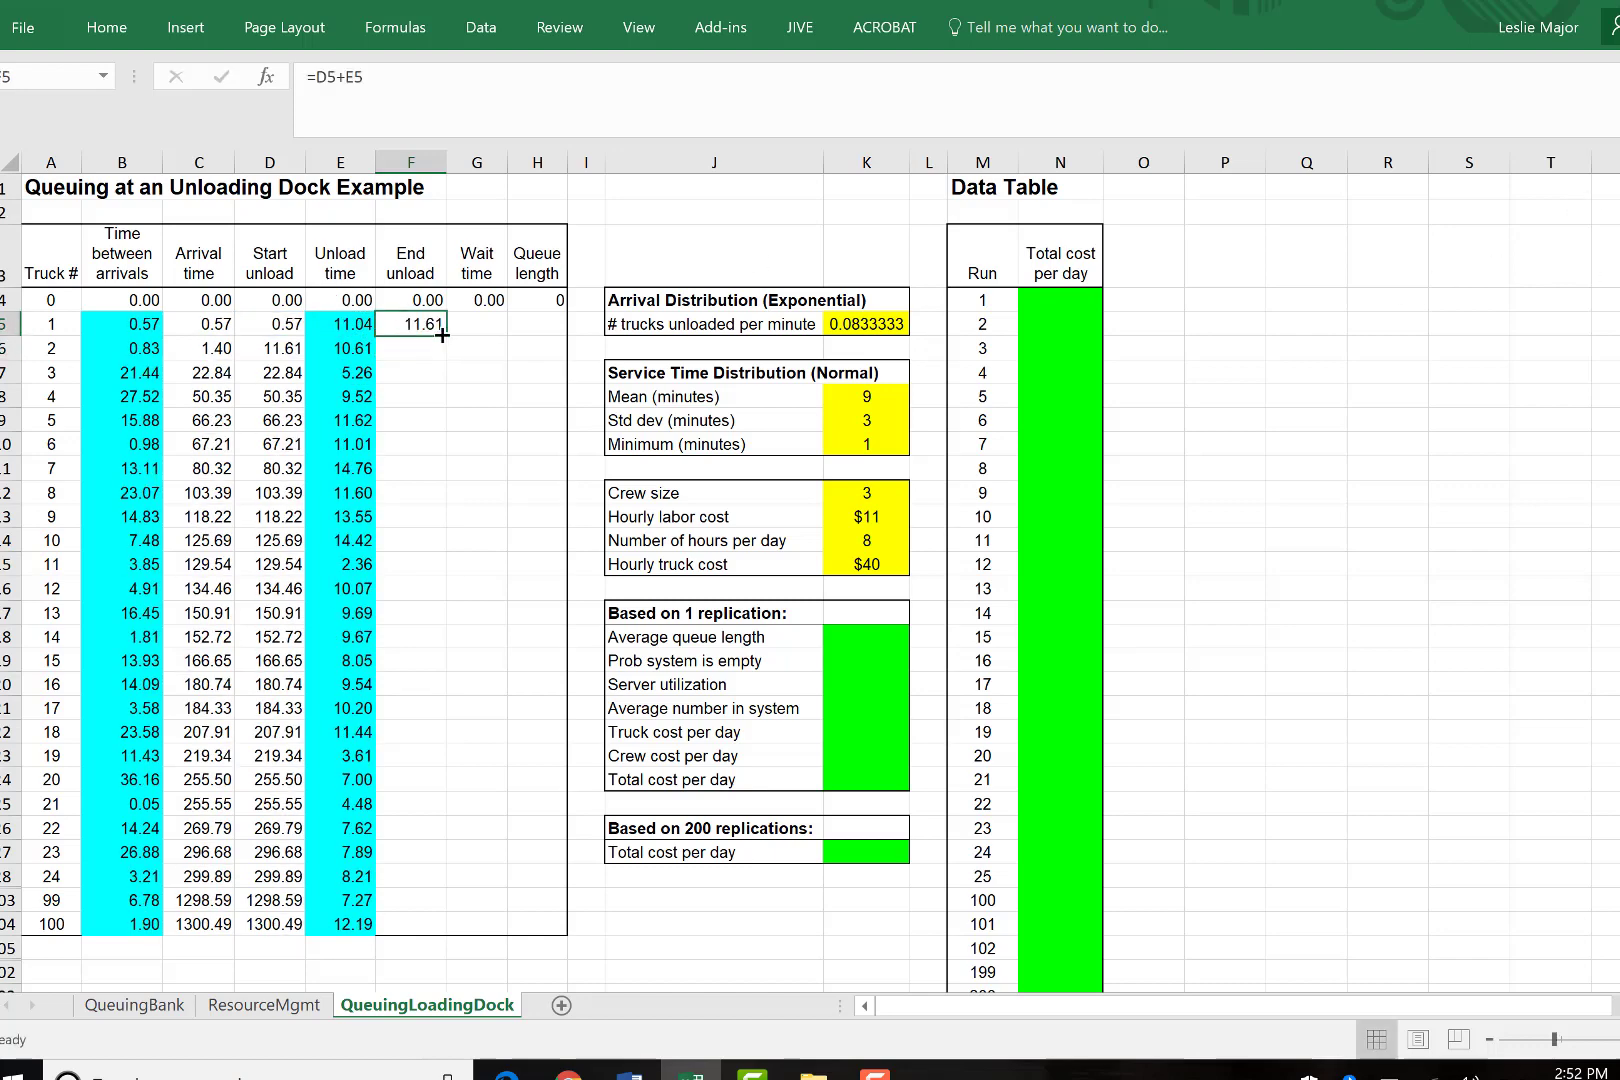
double_click(447, 341)
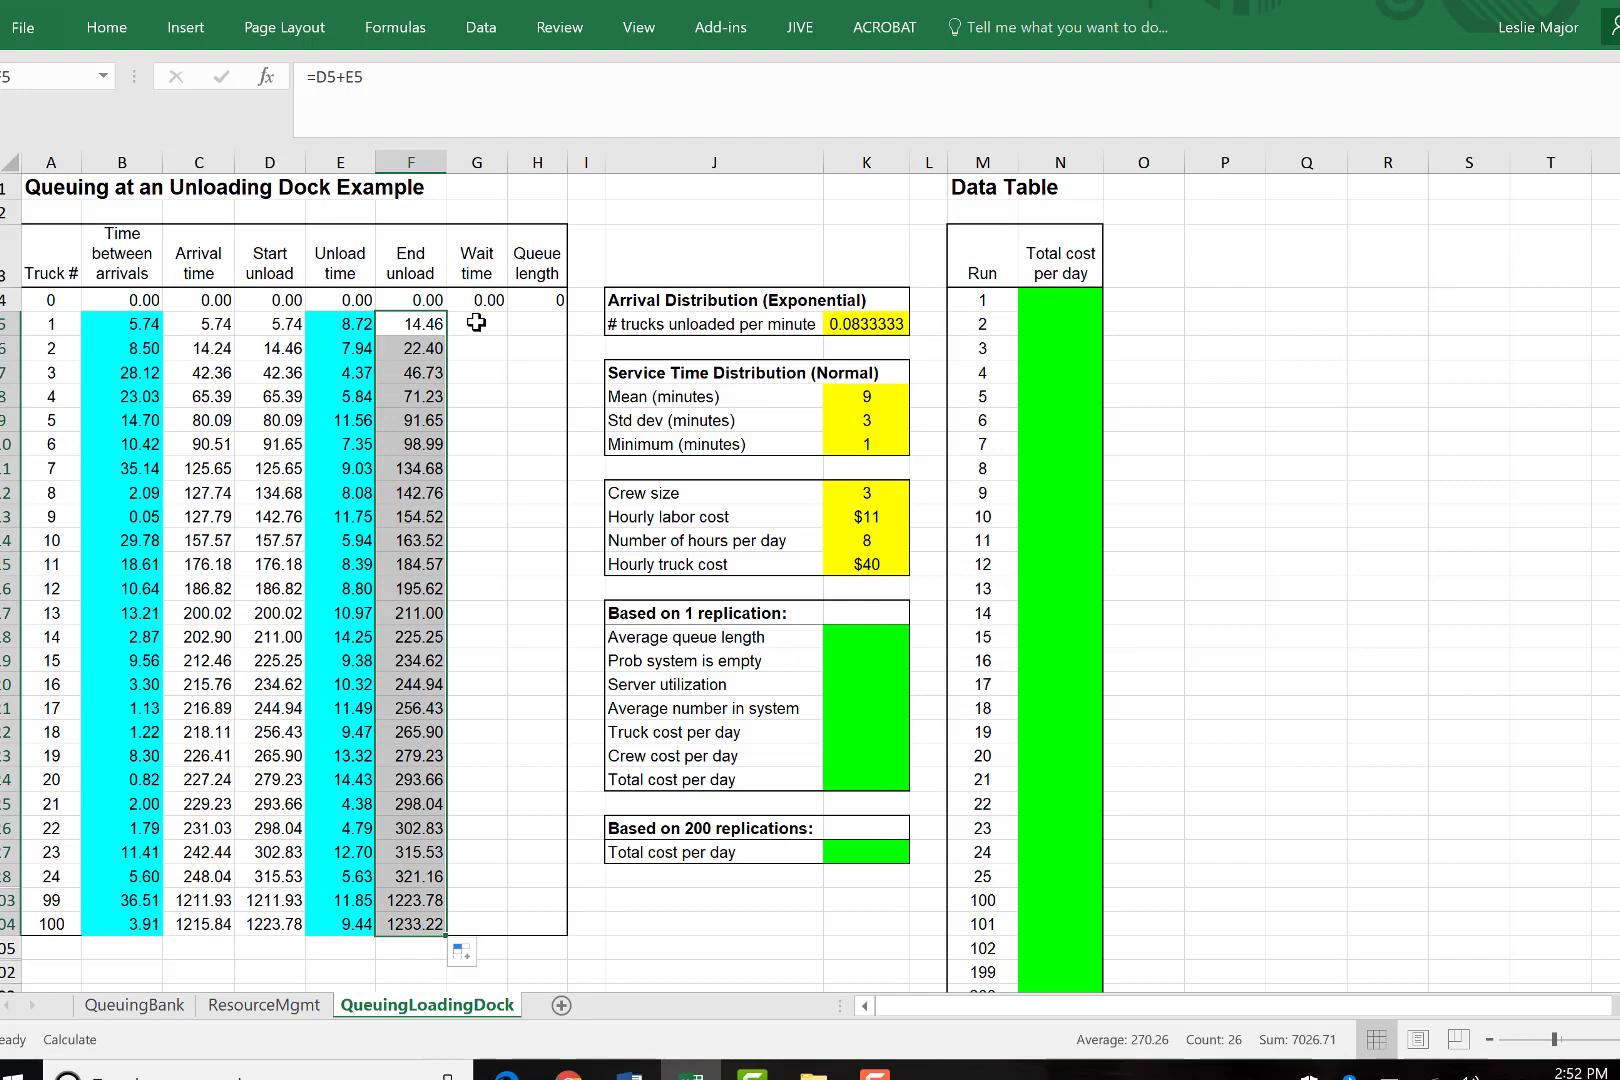
Review the arrival, start unload and end unload formulas, then select truck 1's wait time cell.
click(476, 322)
click(282, 320)
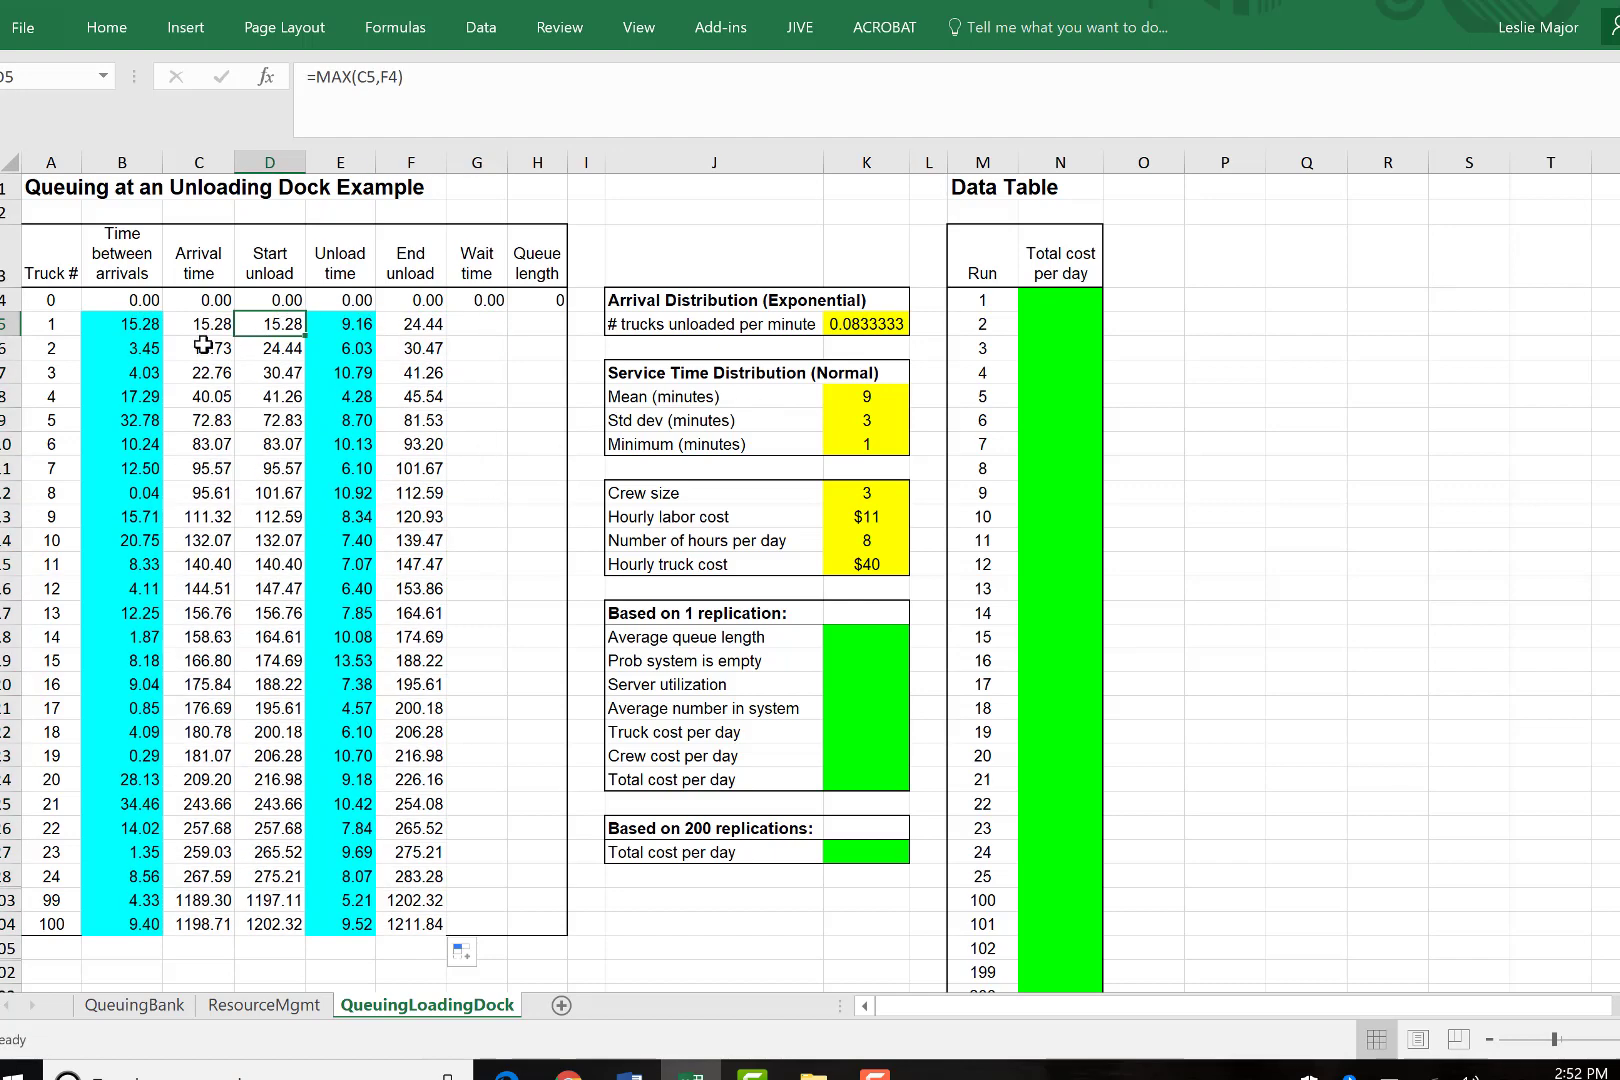
key(Left)
key(Down)
click(270, 325)
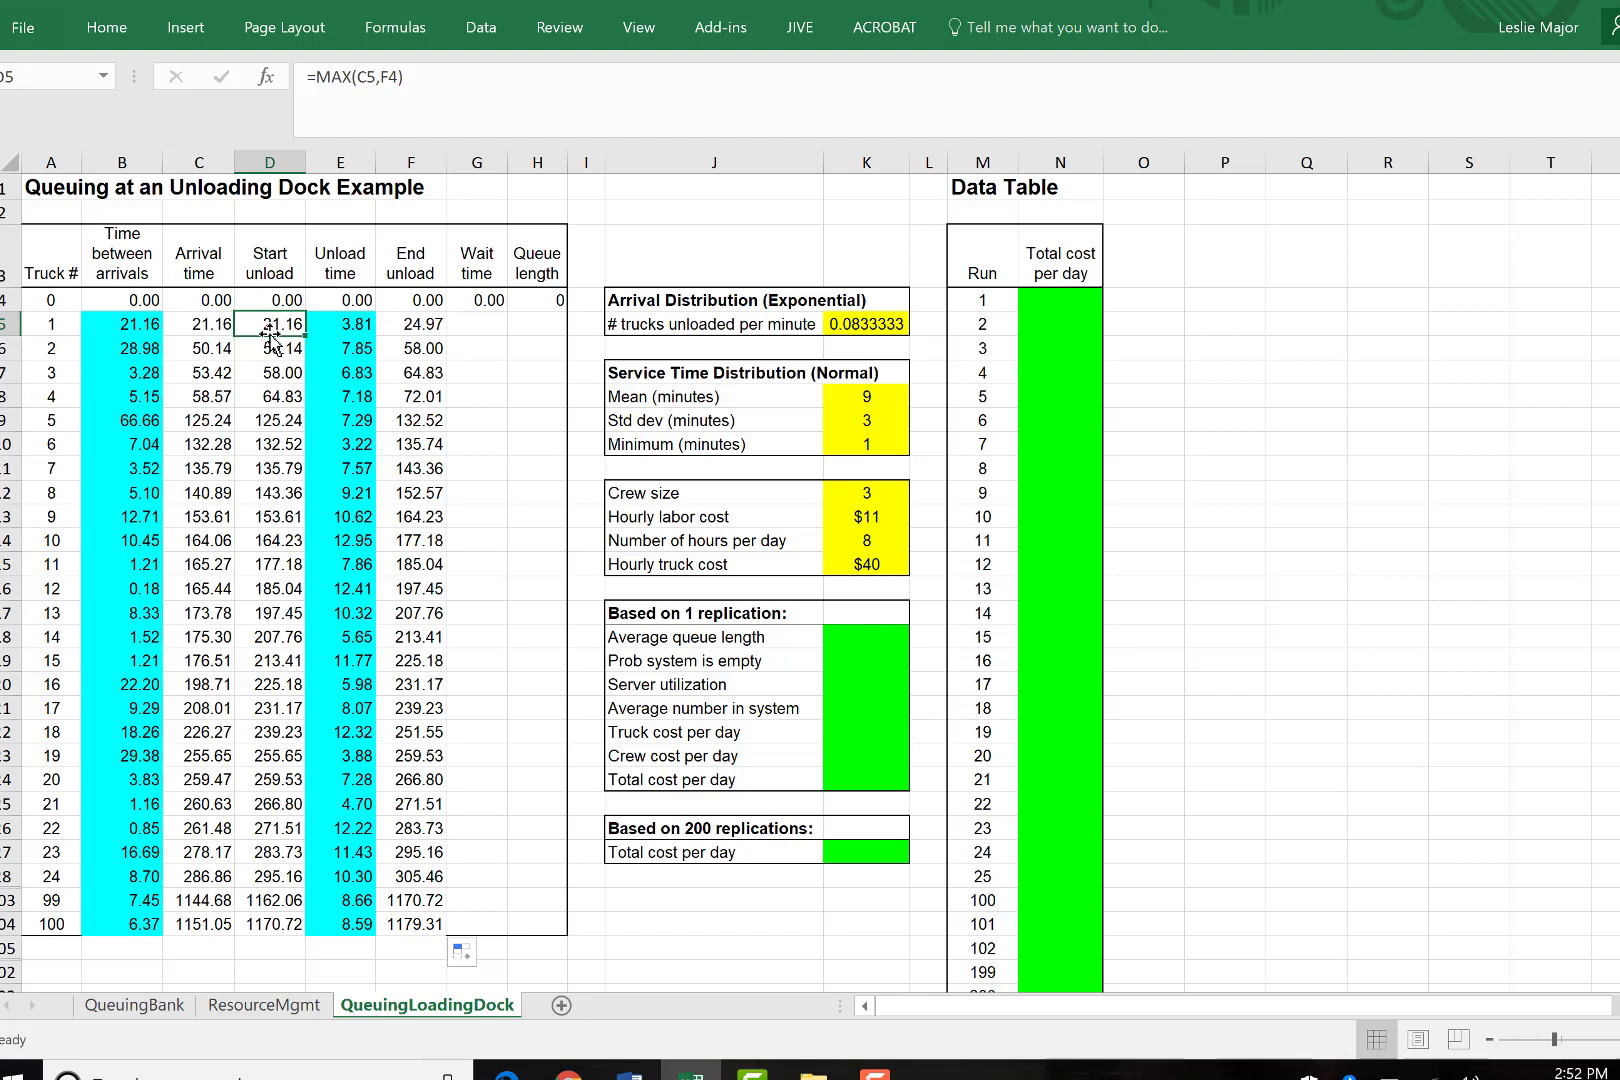
click(480, 322)
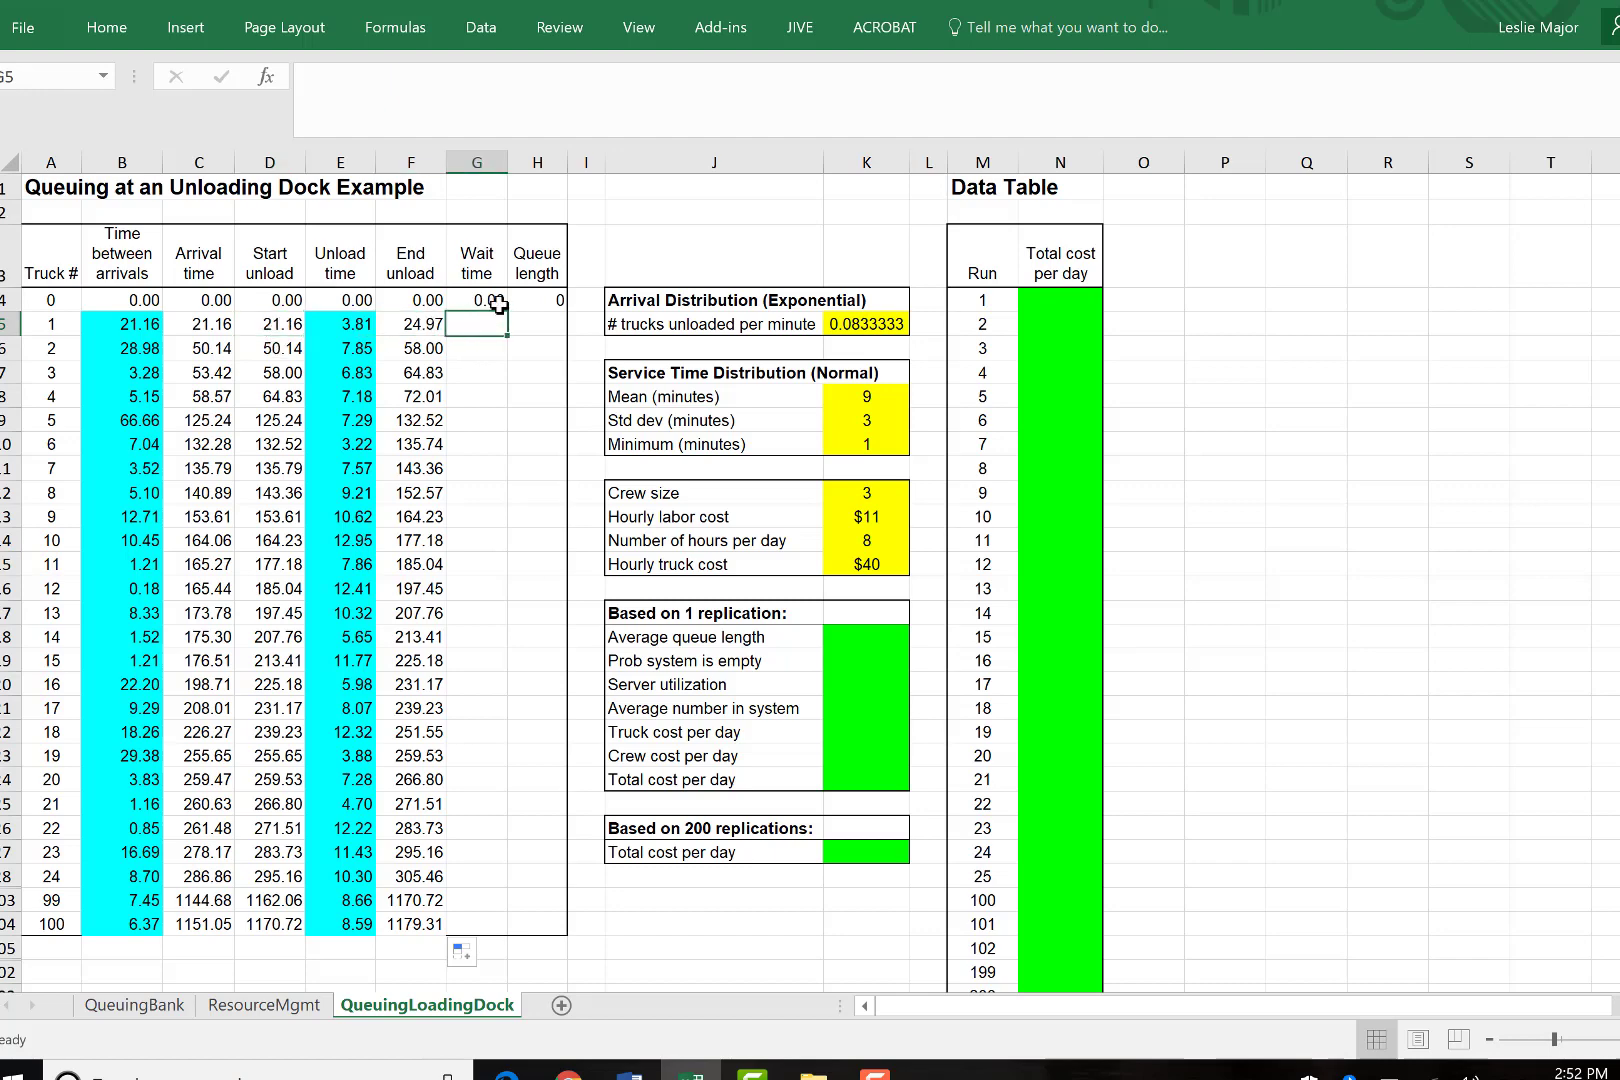
click(418, 327)
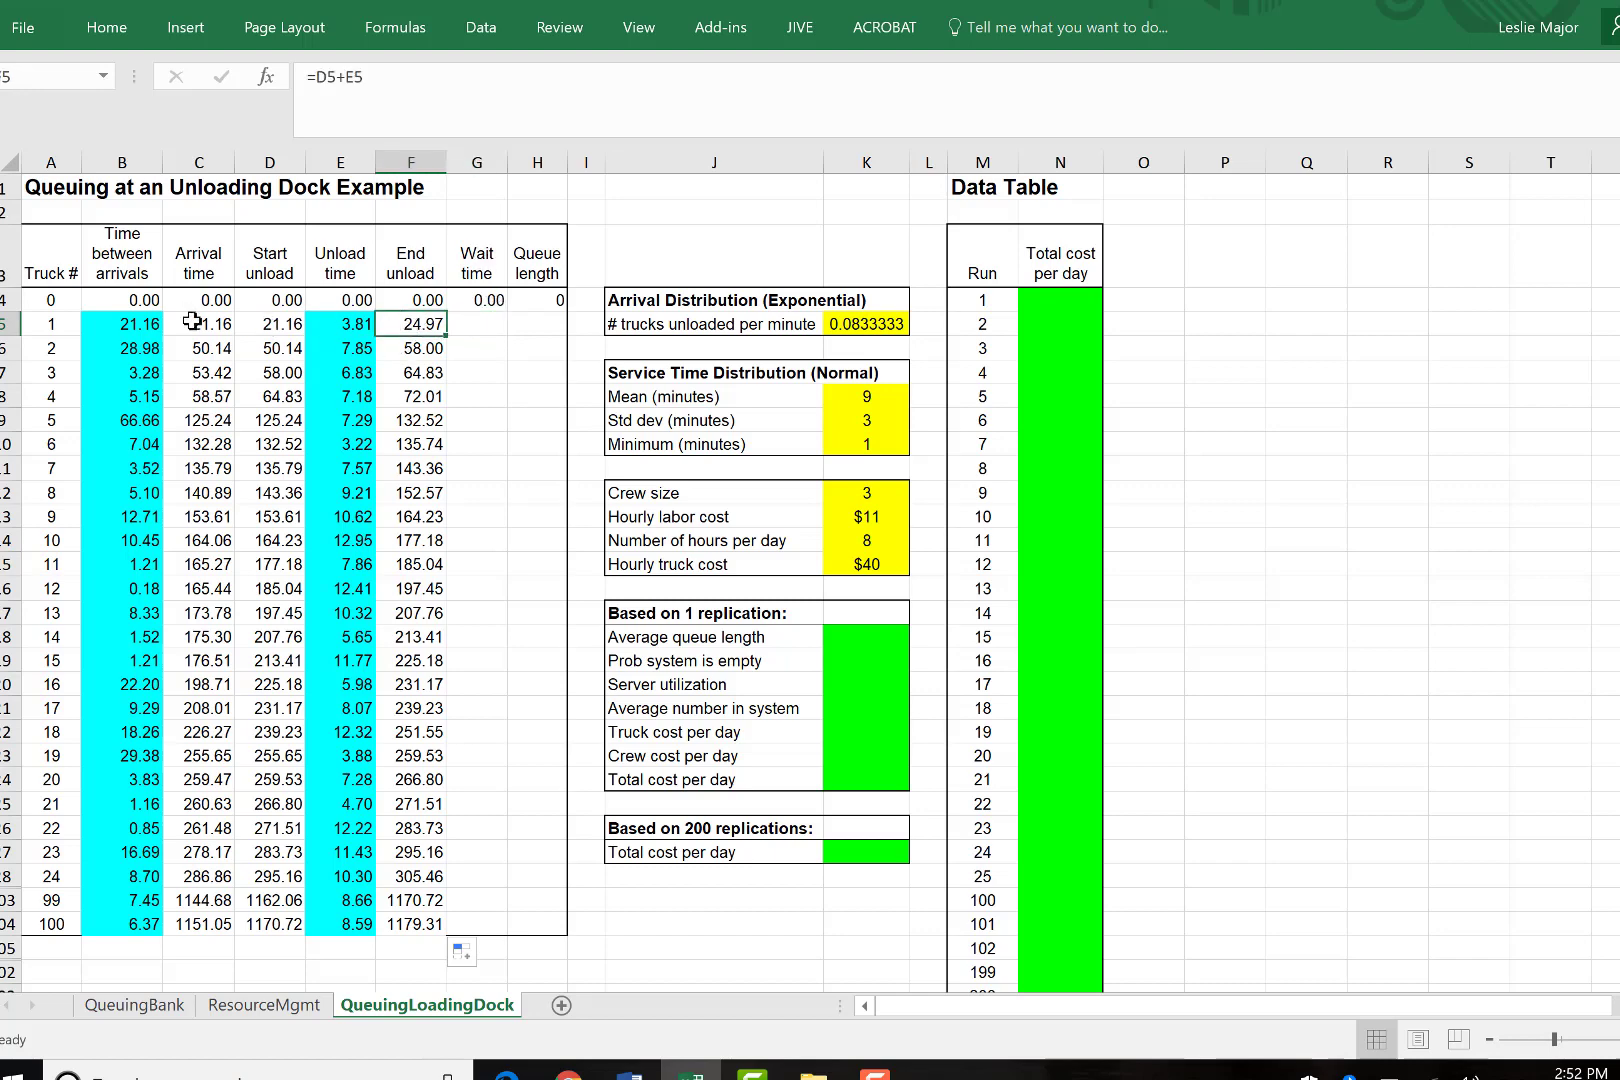
click(283, 318)
click(219, 325)
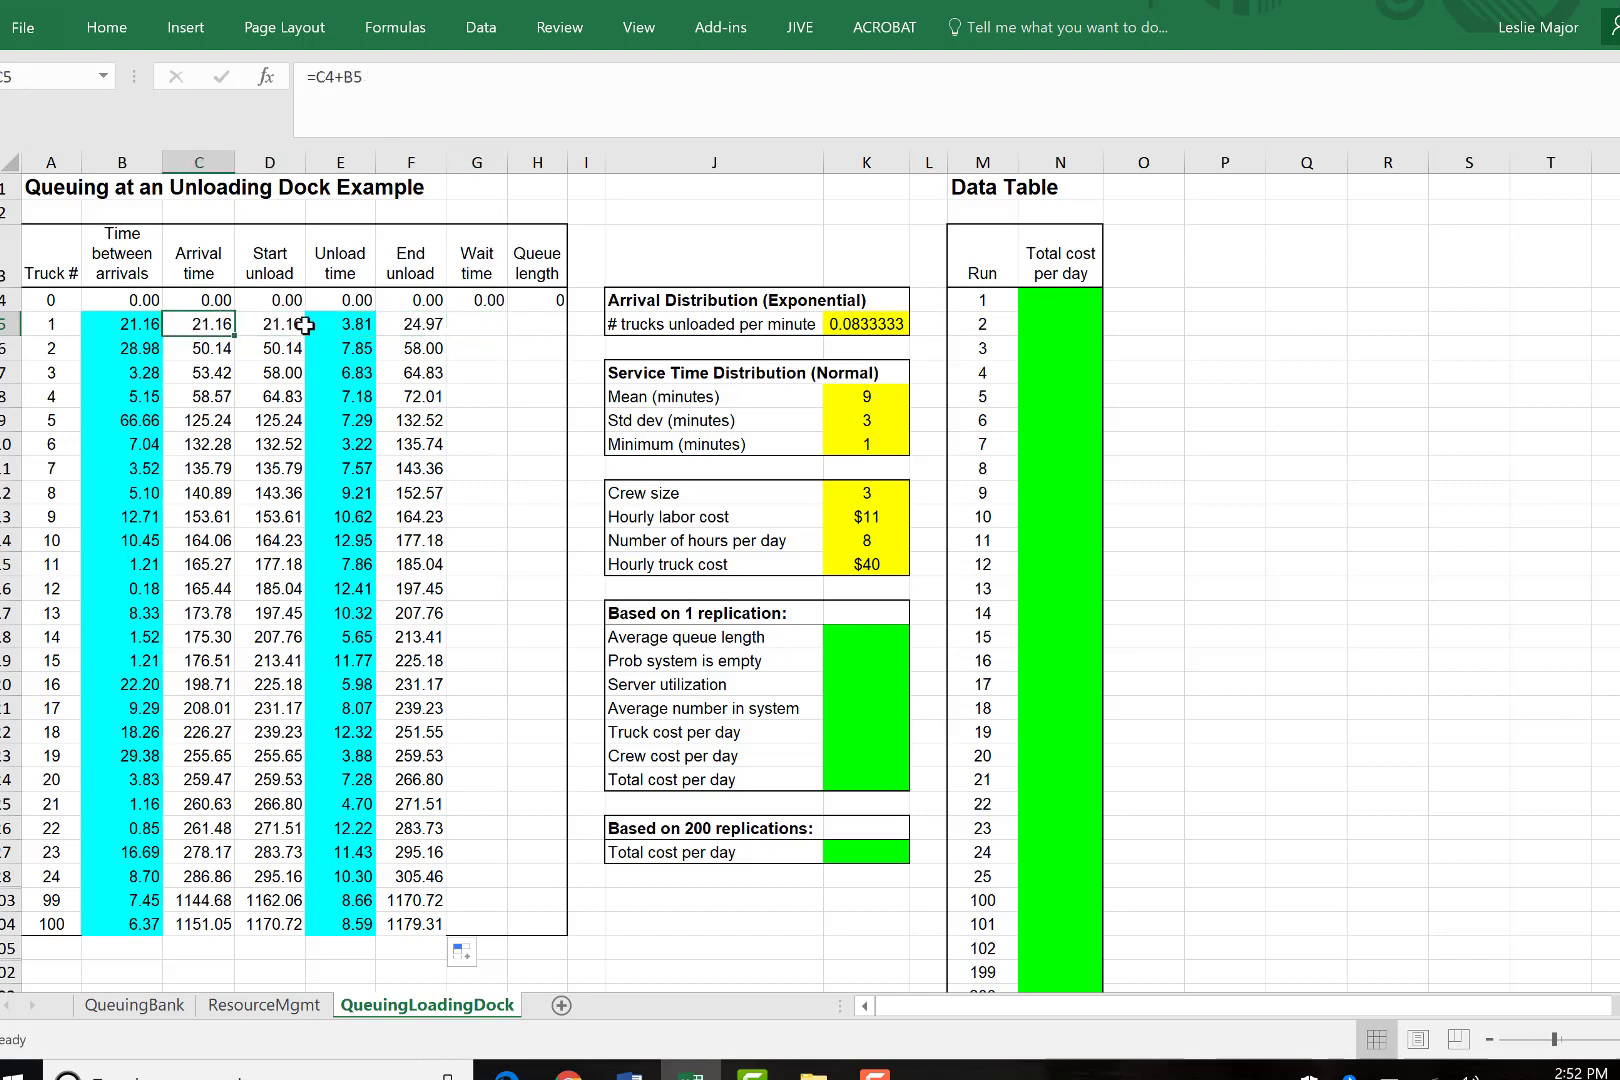
click(424, 322)
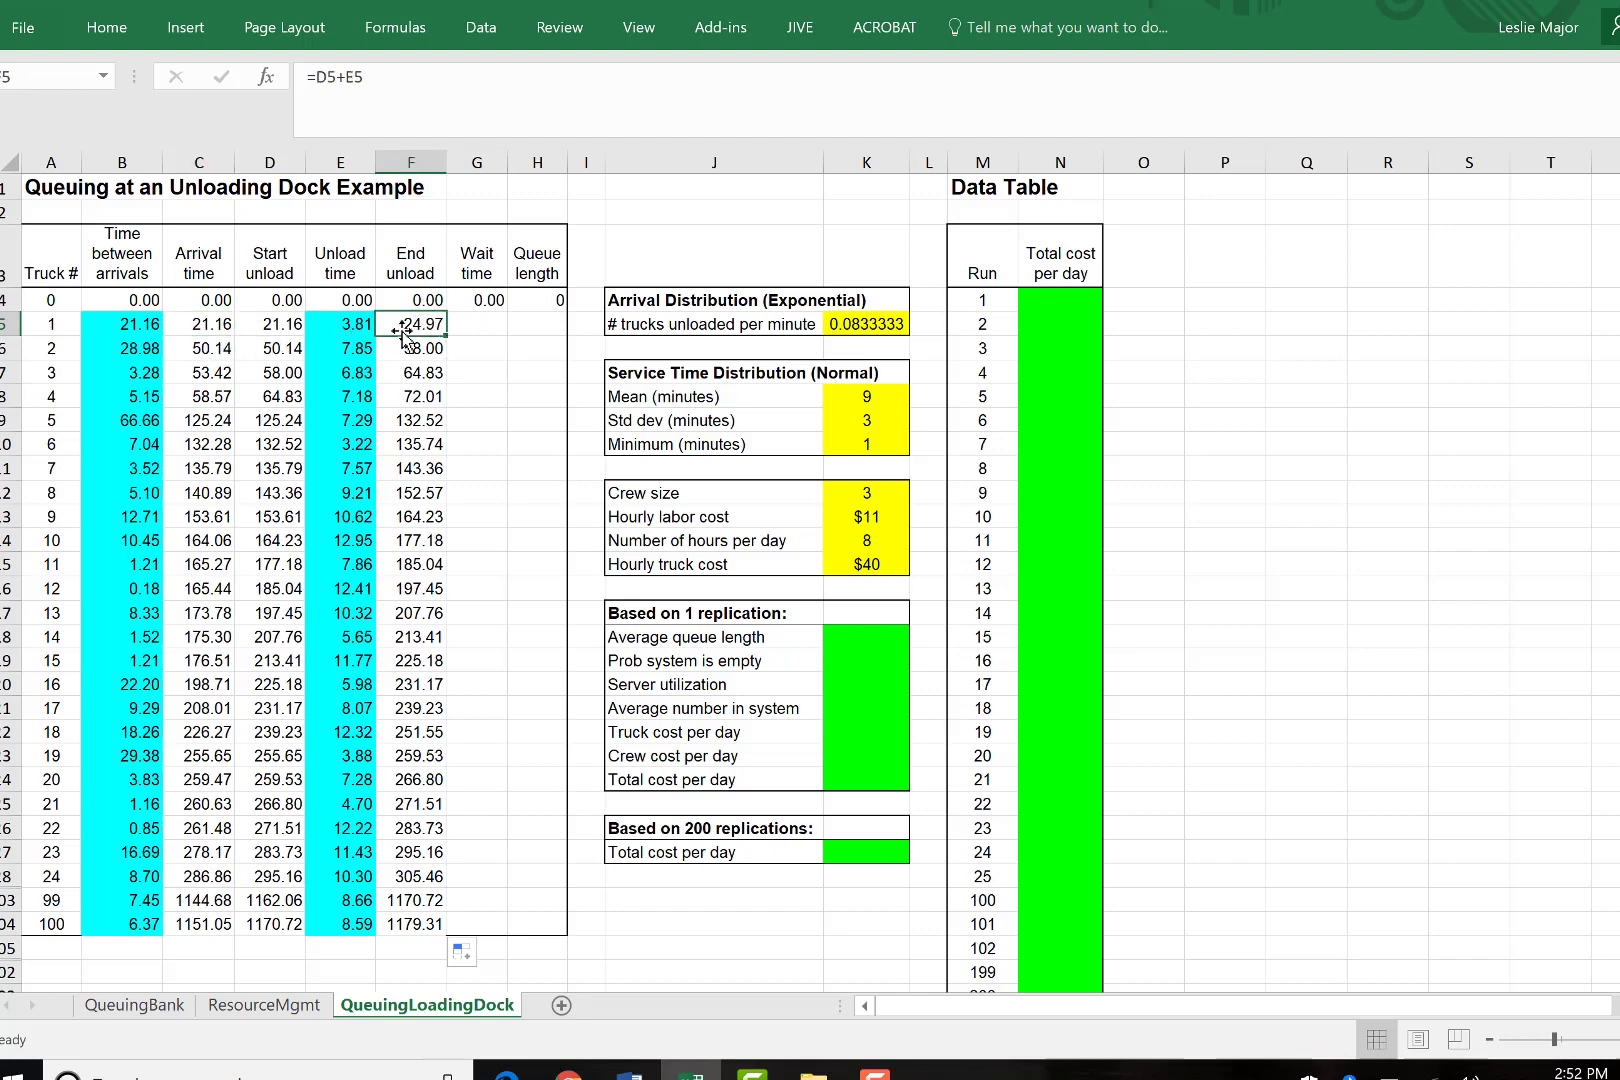
click(496, 327)
Enter =D5-C5 in G5 and fill it down to G104 for all 100 trucks.
text(=)
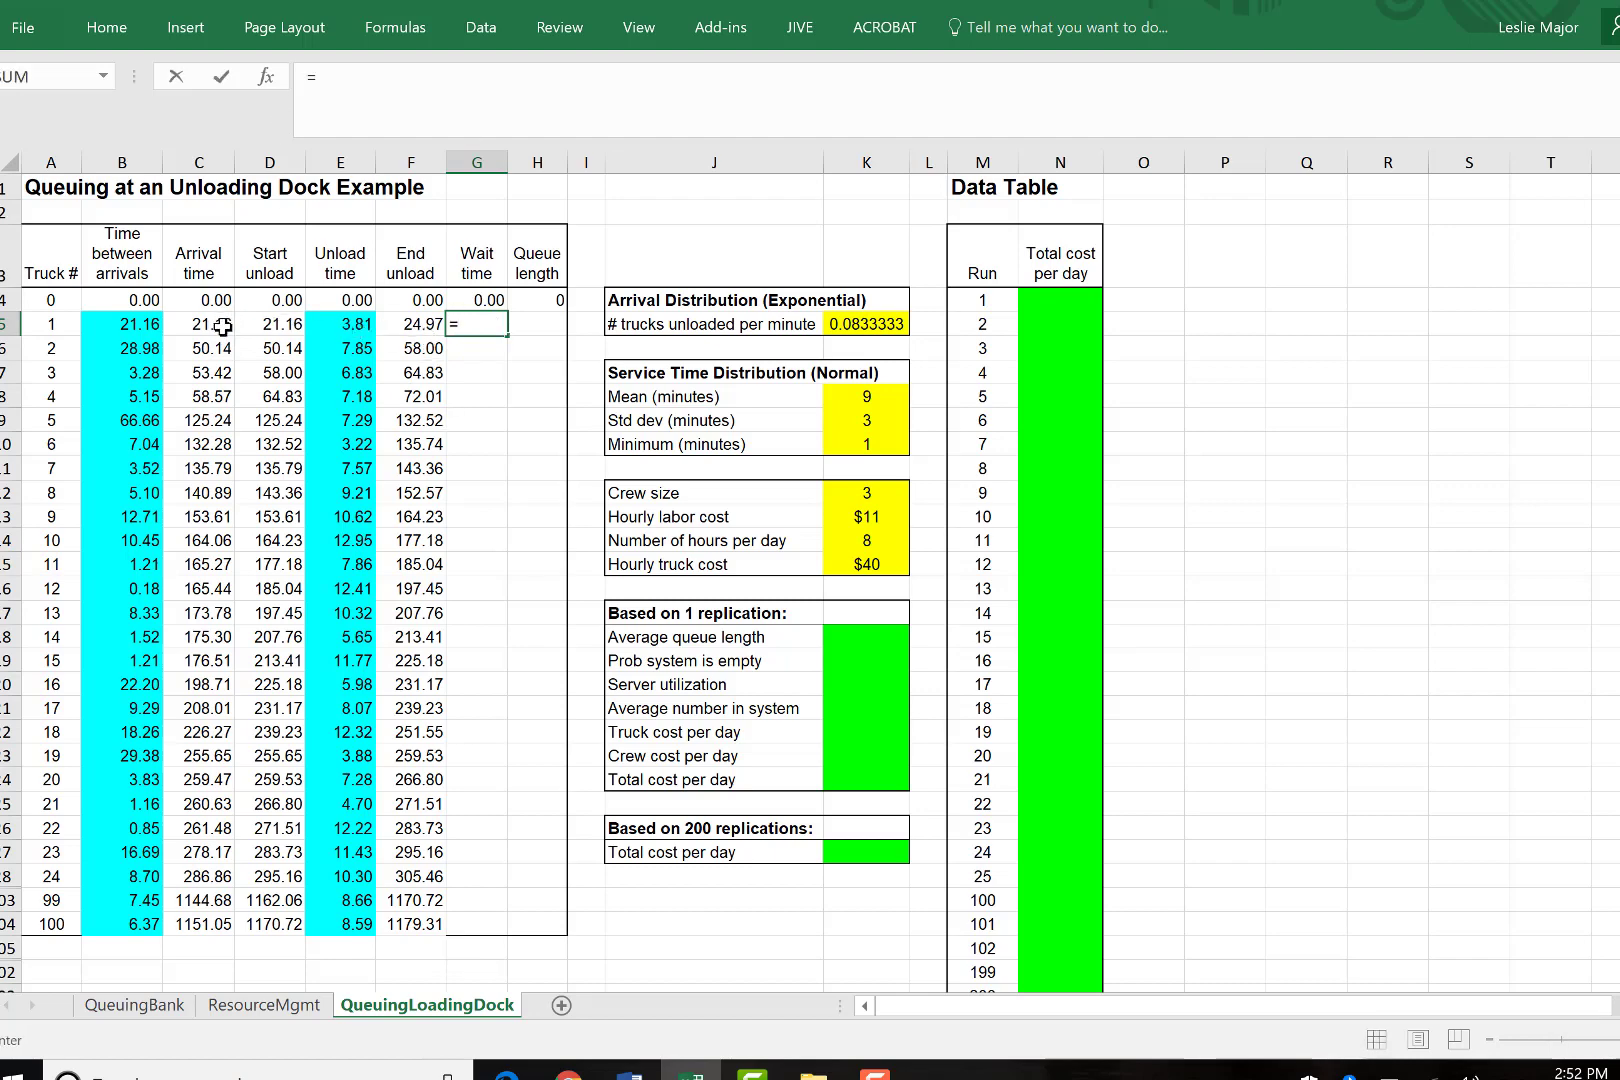
click(270, 324)
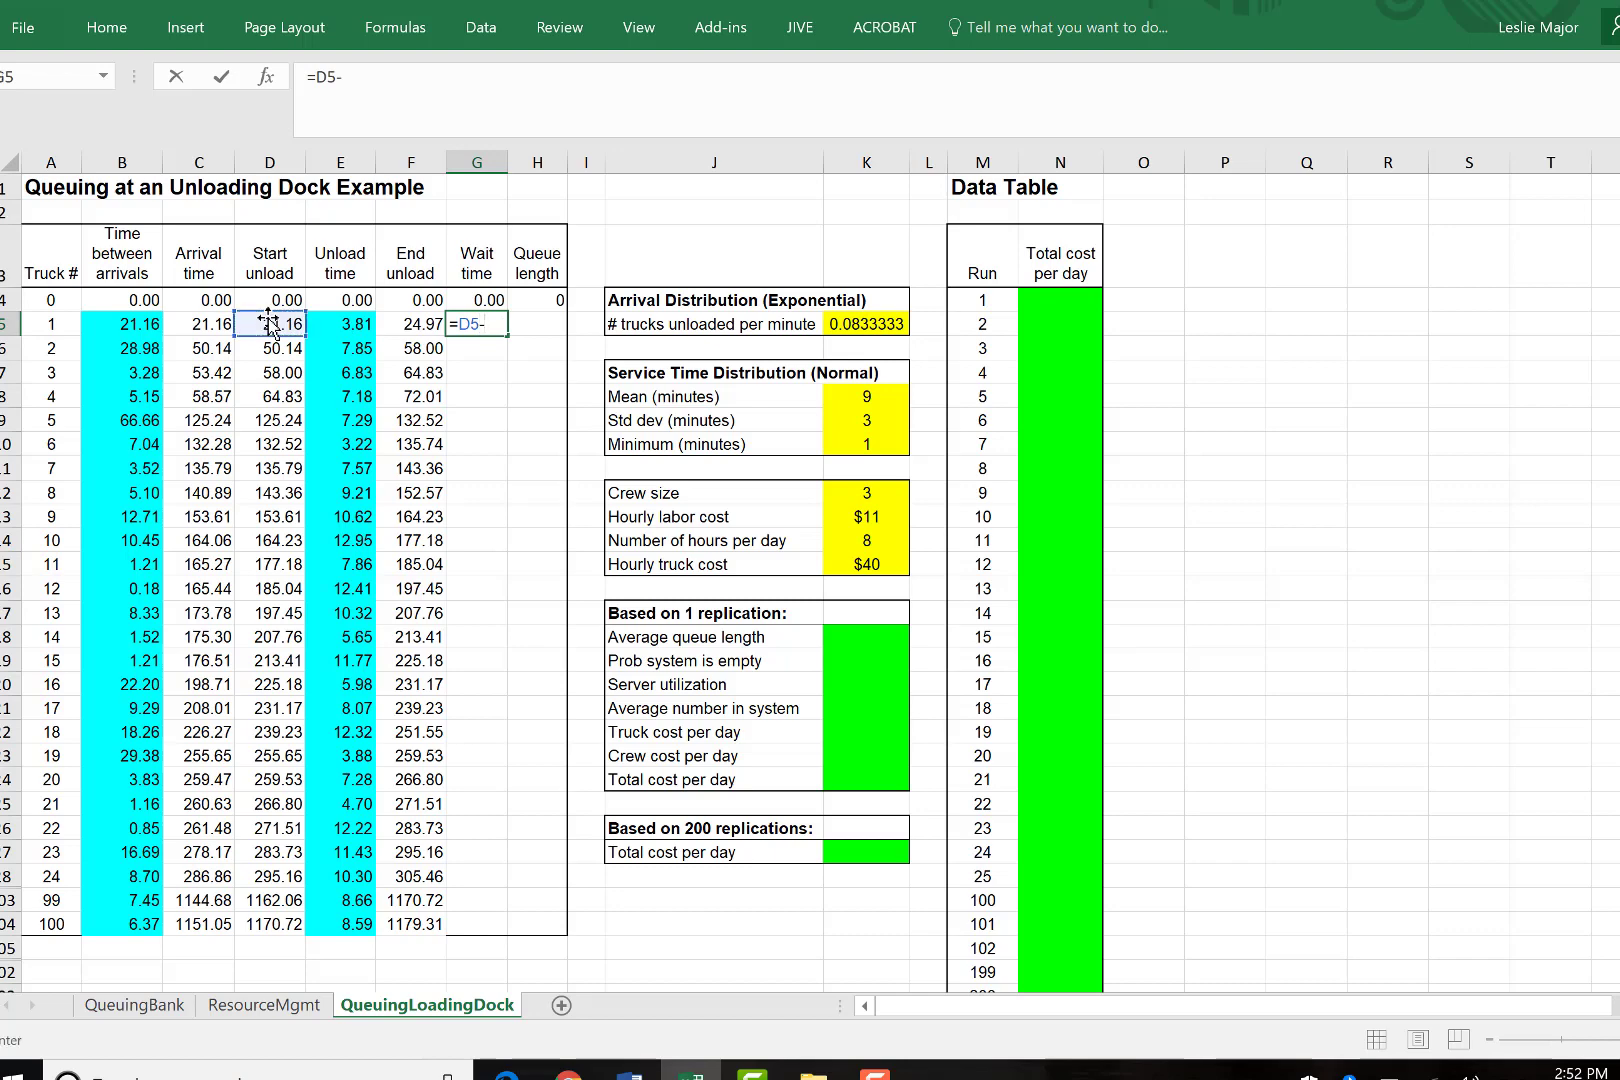
click(189, 320)
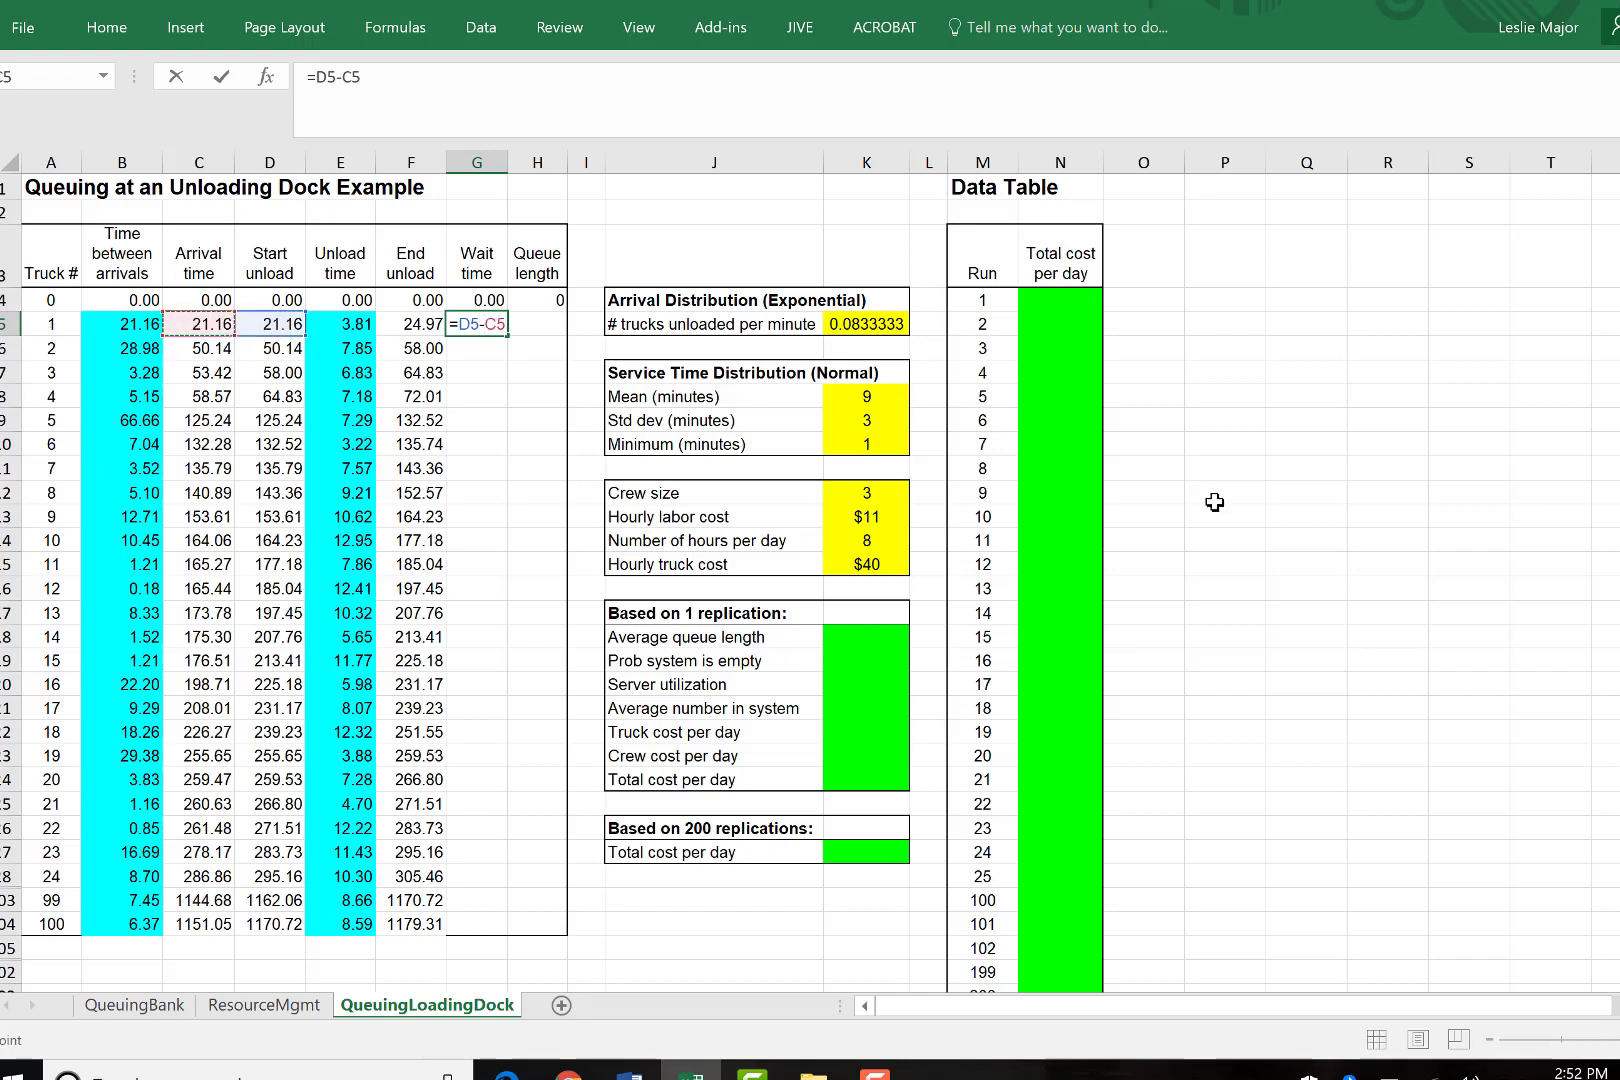
key(Return)
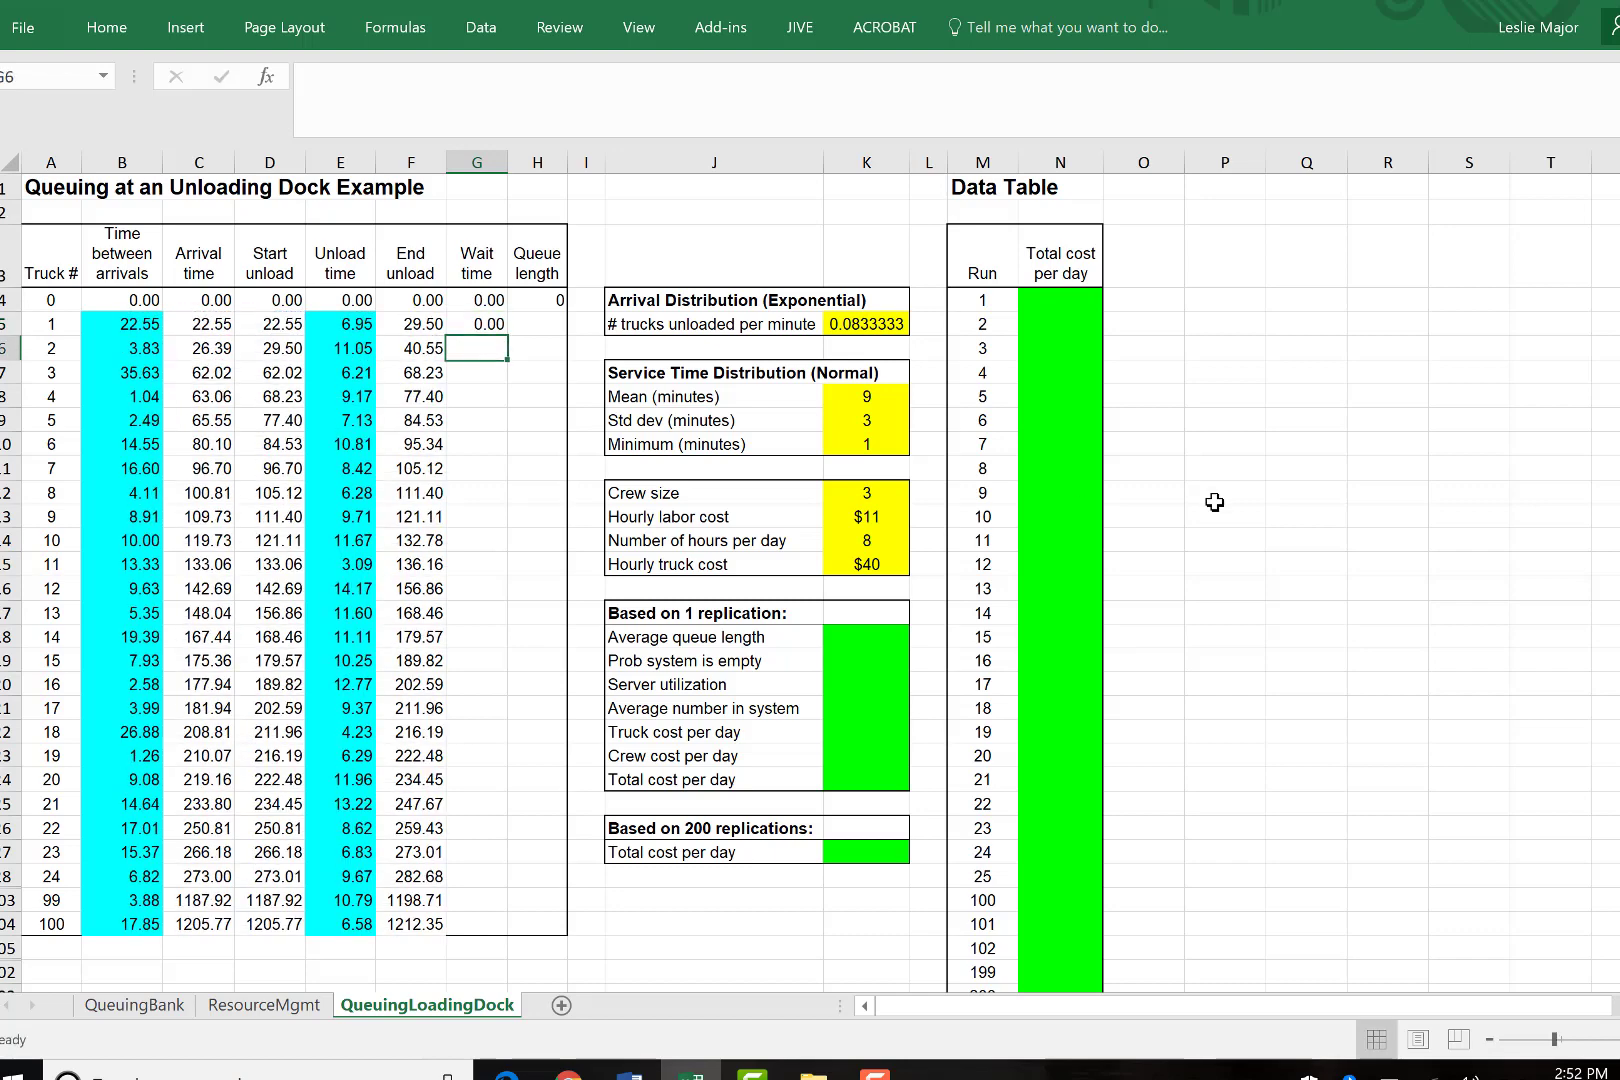
key(Up)
double_click(506, 336)
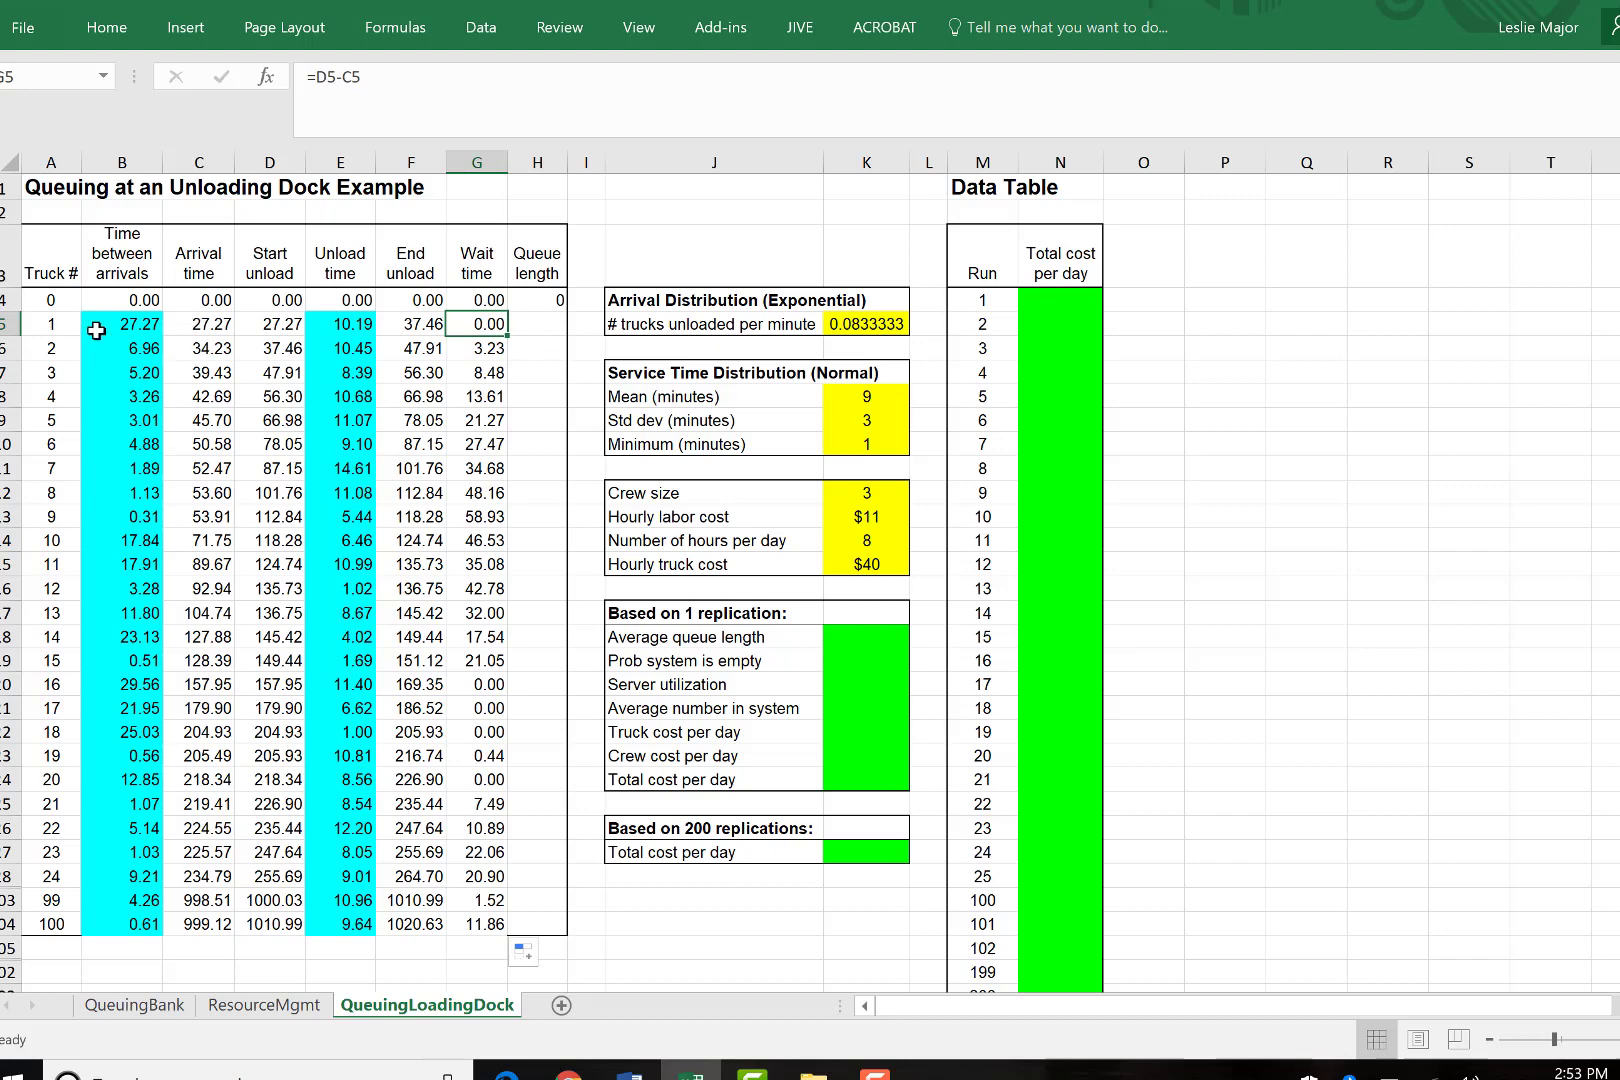
In H5, start the queue length formula =A5-MATCH(C5, with the start-unload lookup range.
click(545, 324)
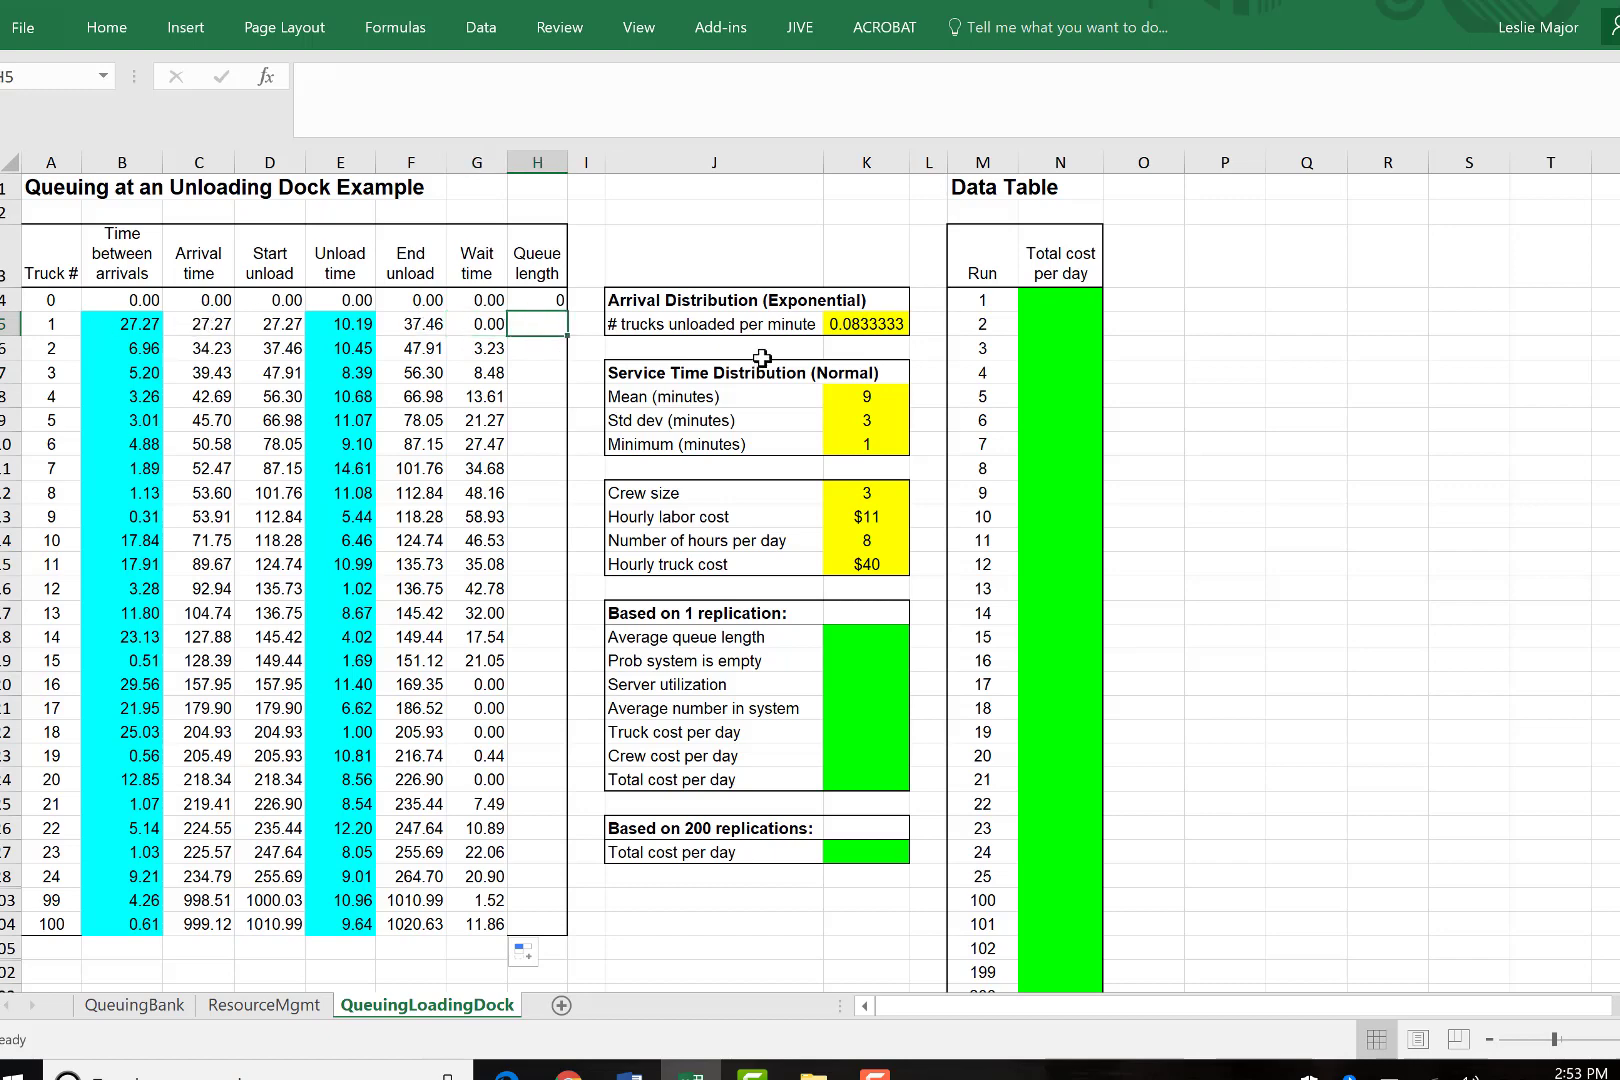
text(=)
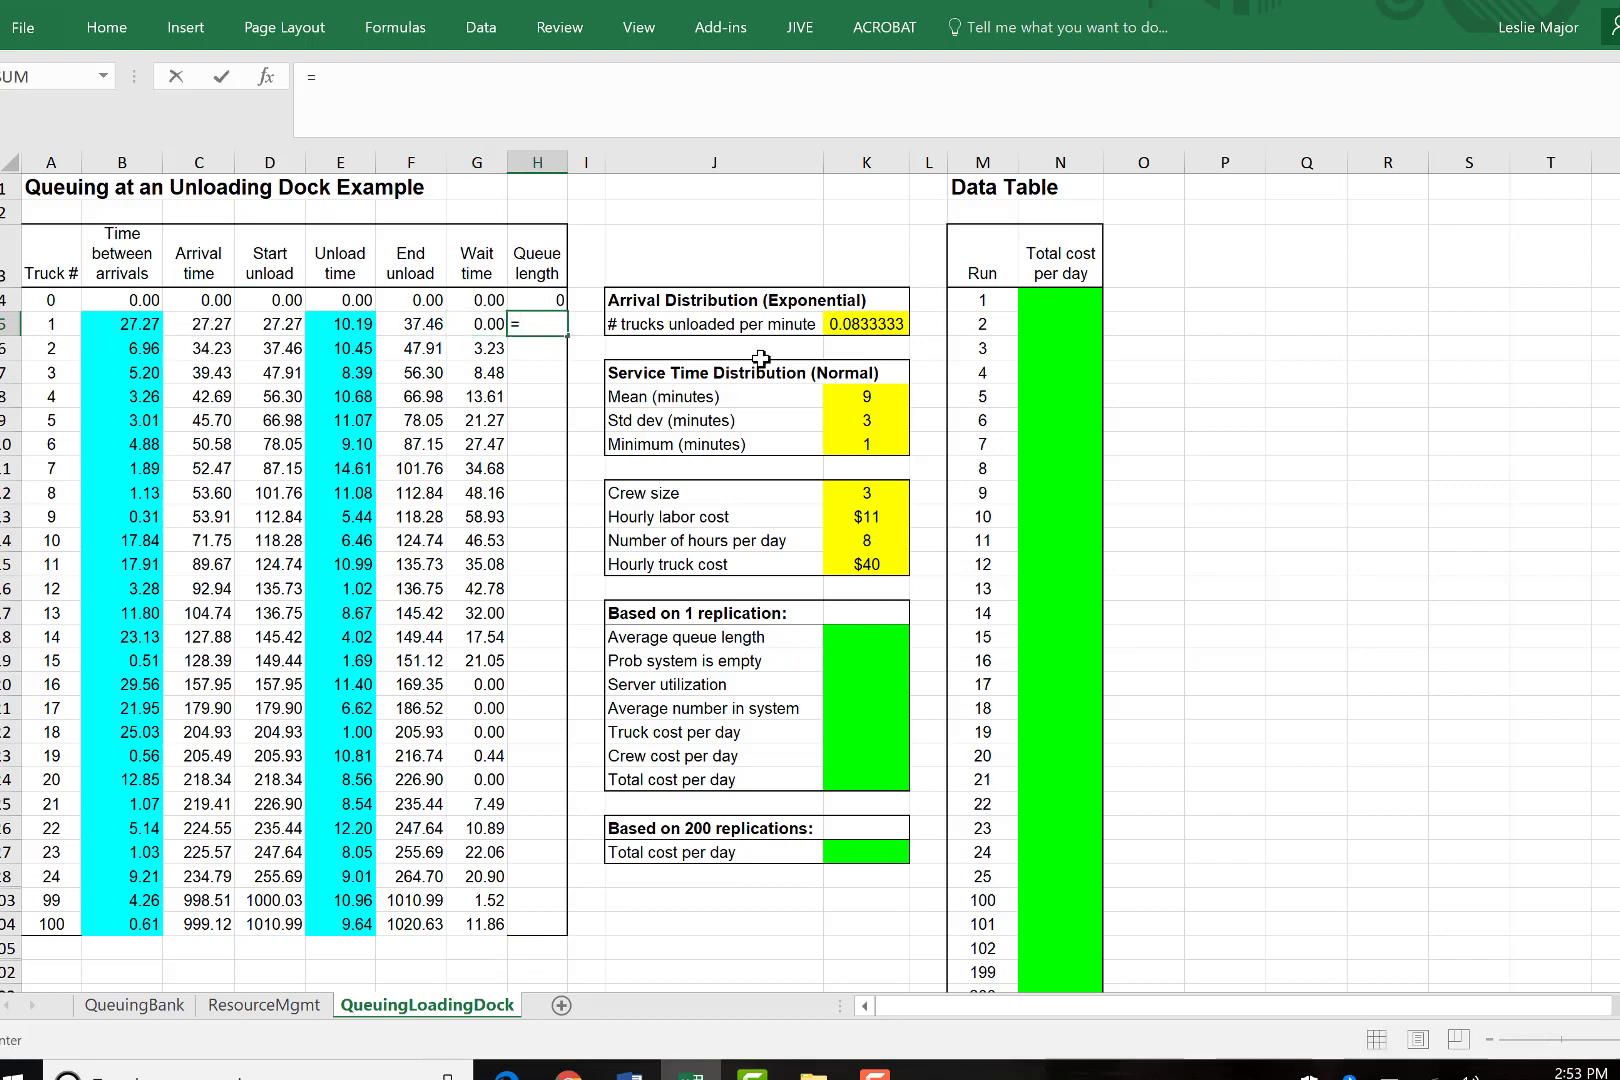
click(62, 322)
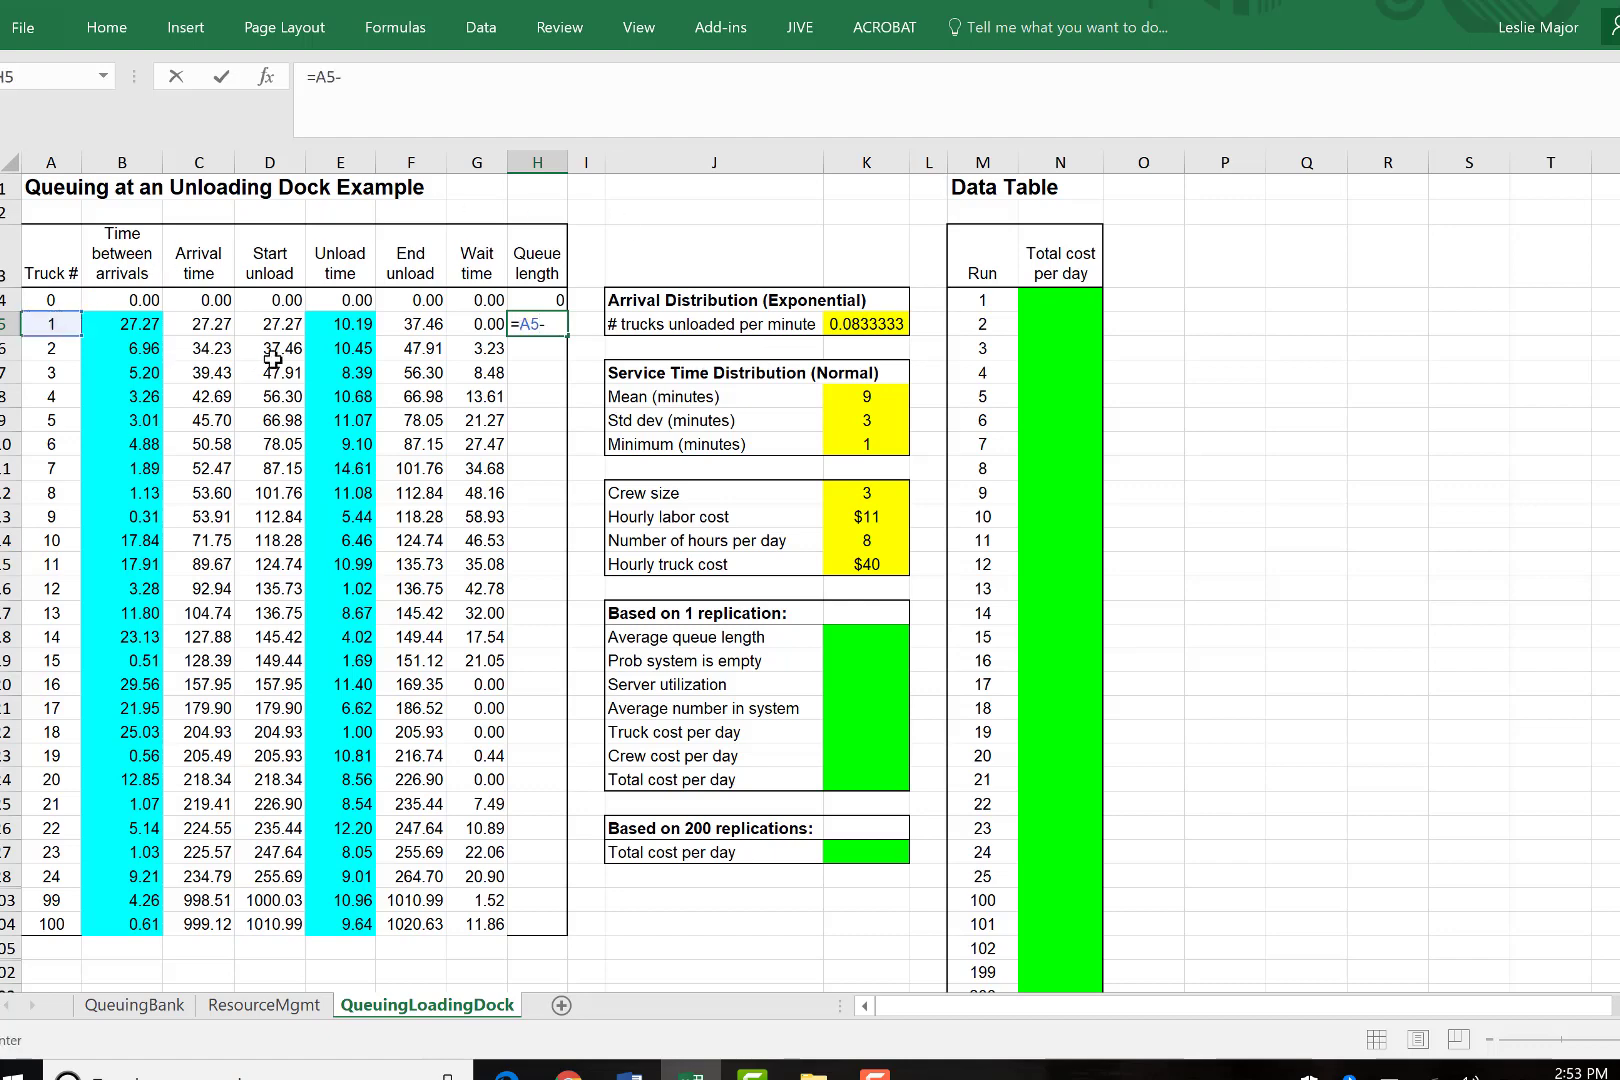
text(-match()
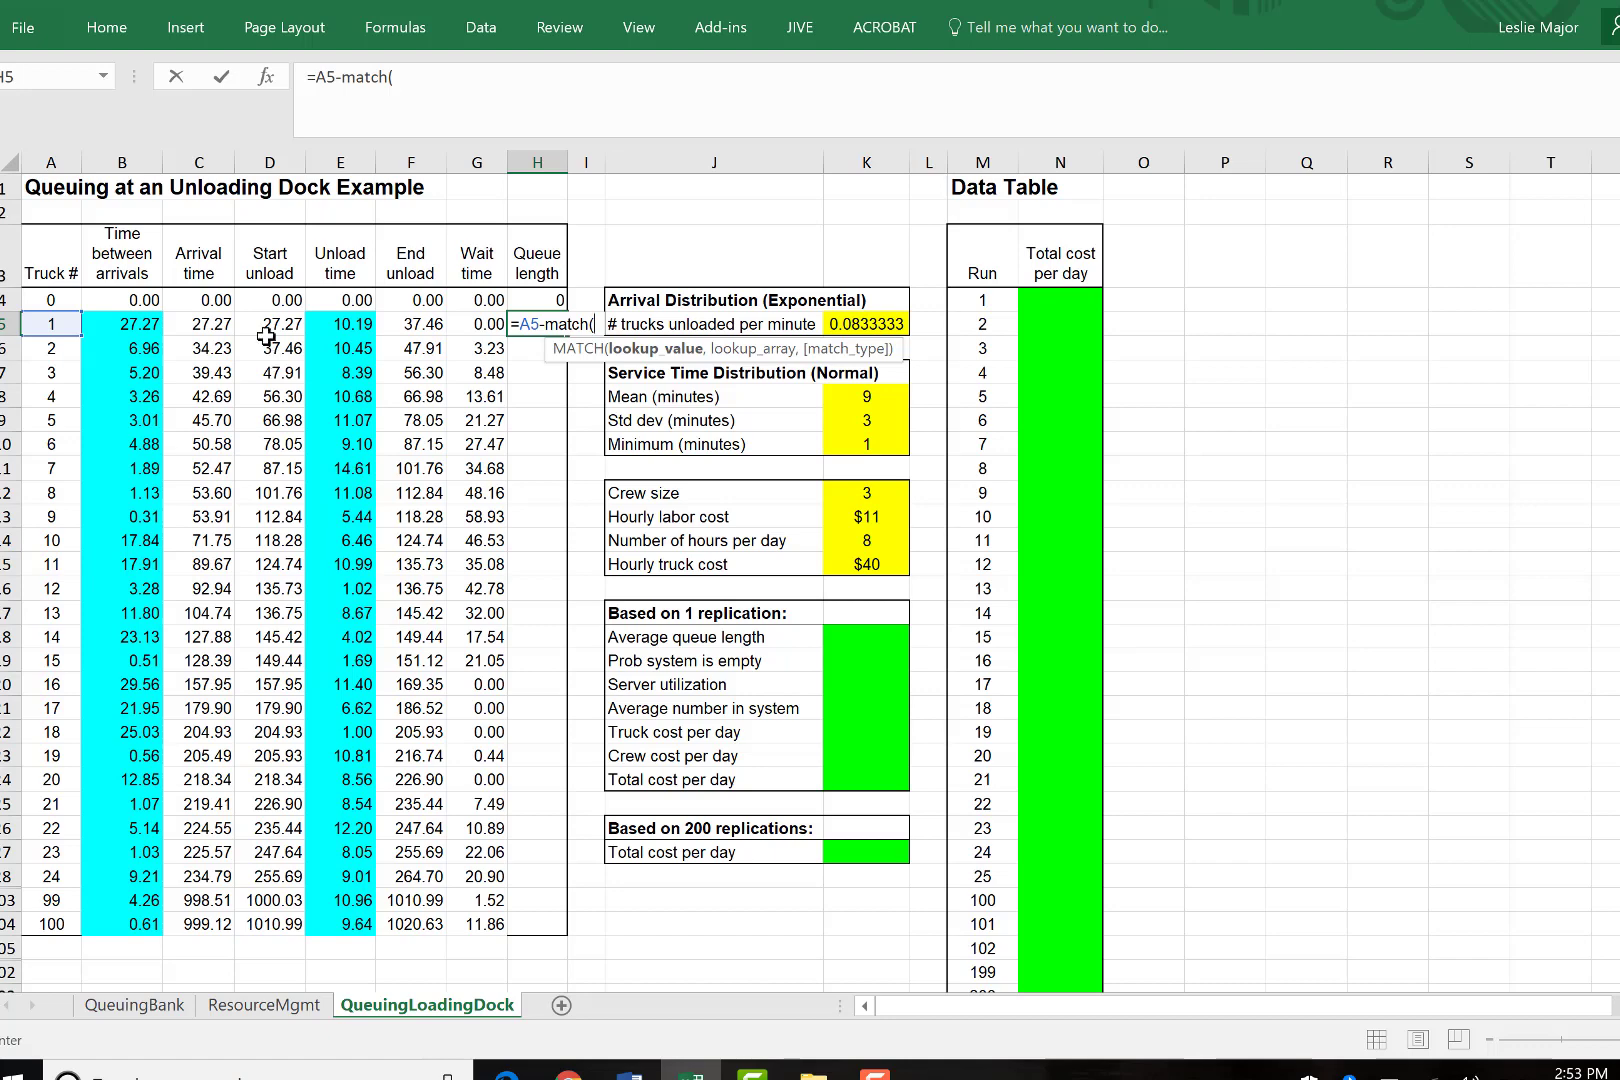
click(207, 326)
text(,)
drag(273, 330, 281, 318)
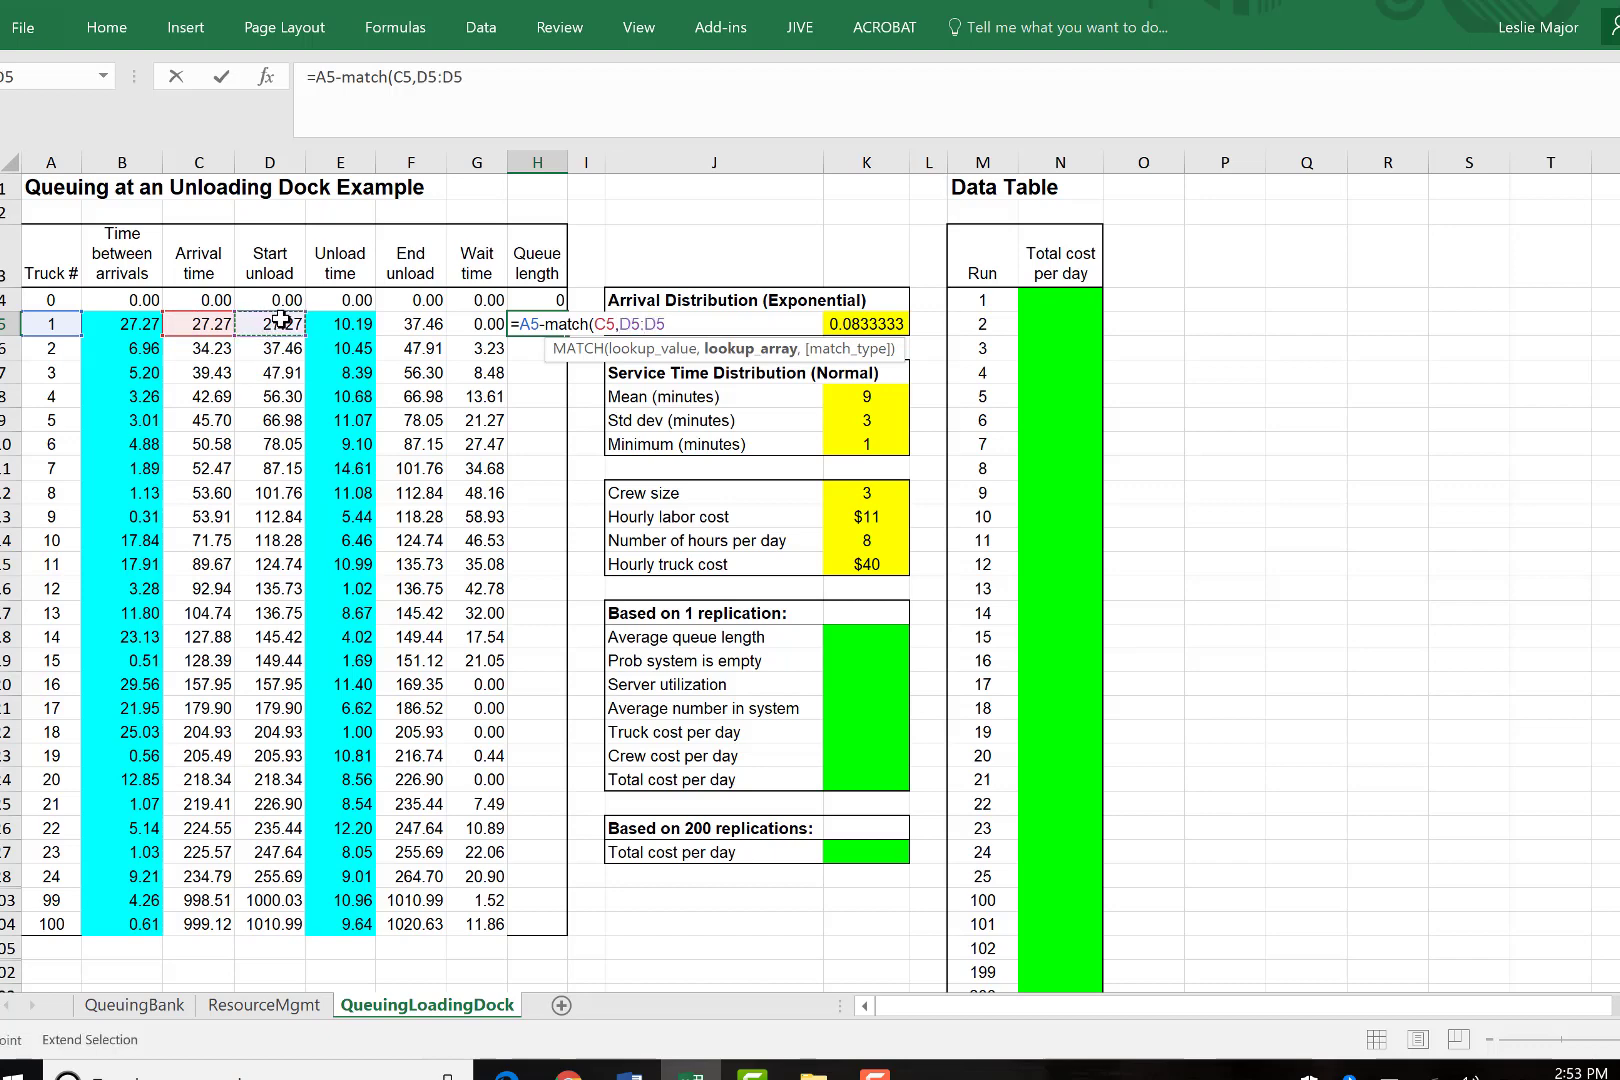
Complete =A5-MATCH(C5,D$5:D5,1) and fill it down to H104.
click(431, 77)
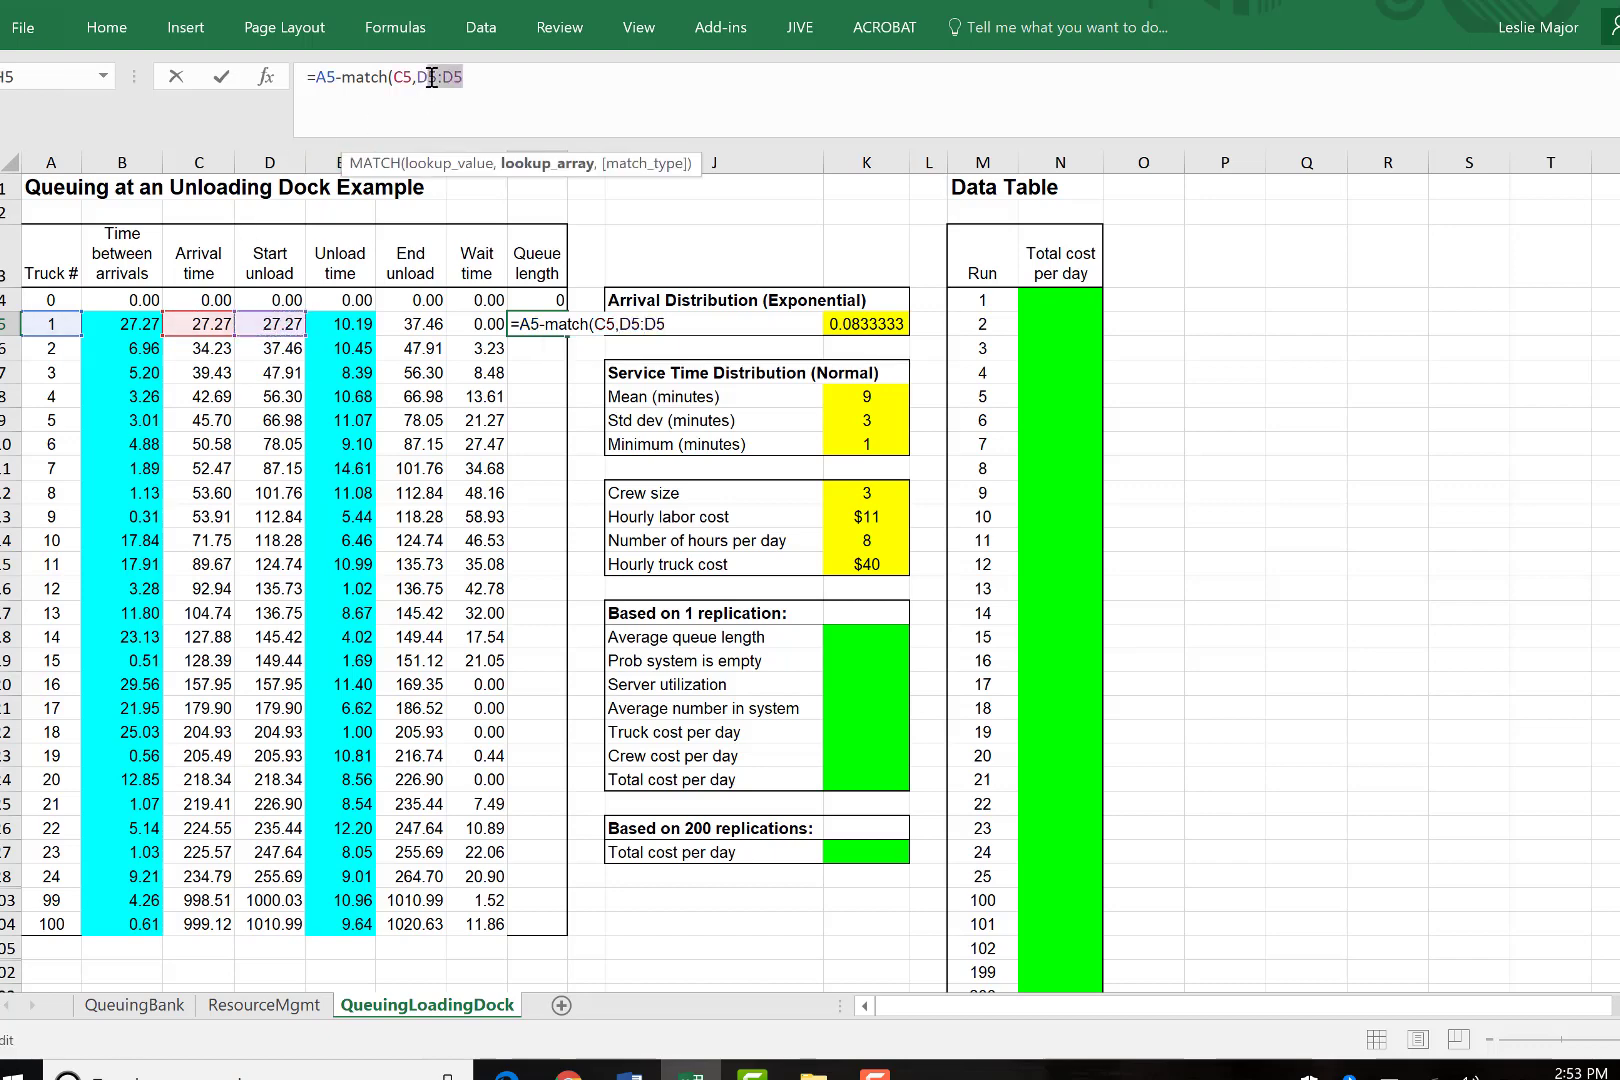
text($5:D5)
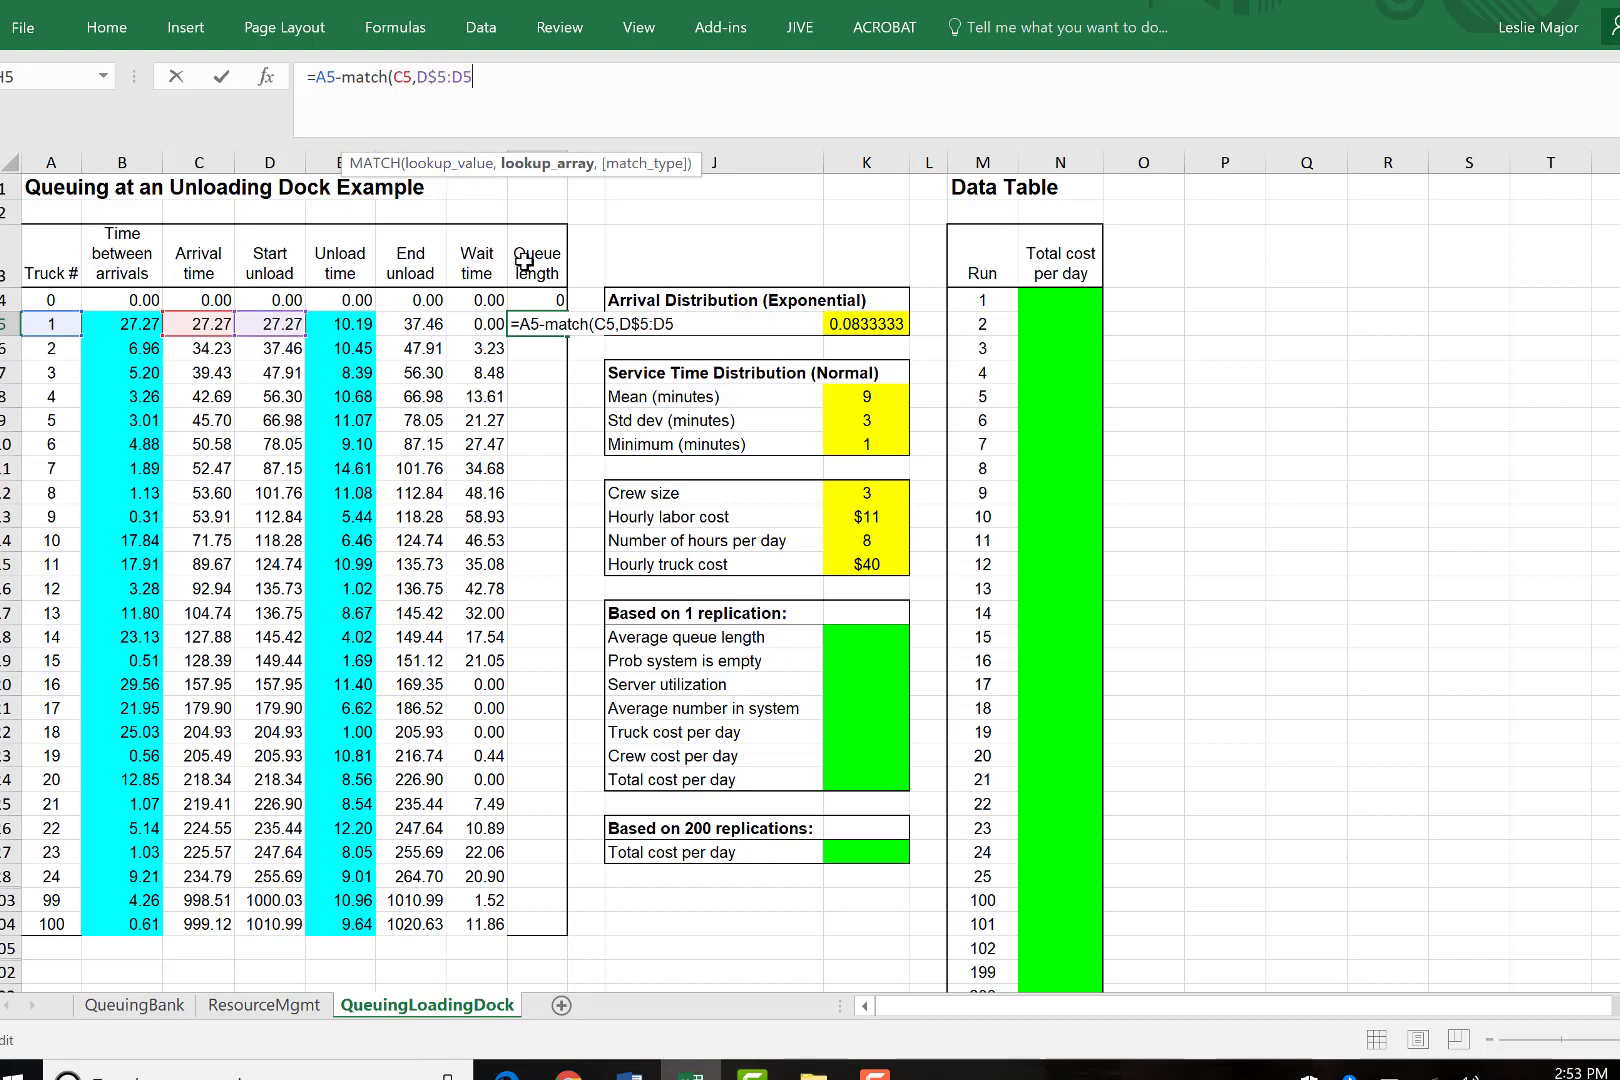
text(,1)
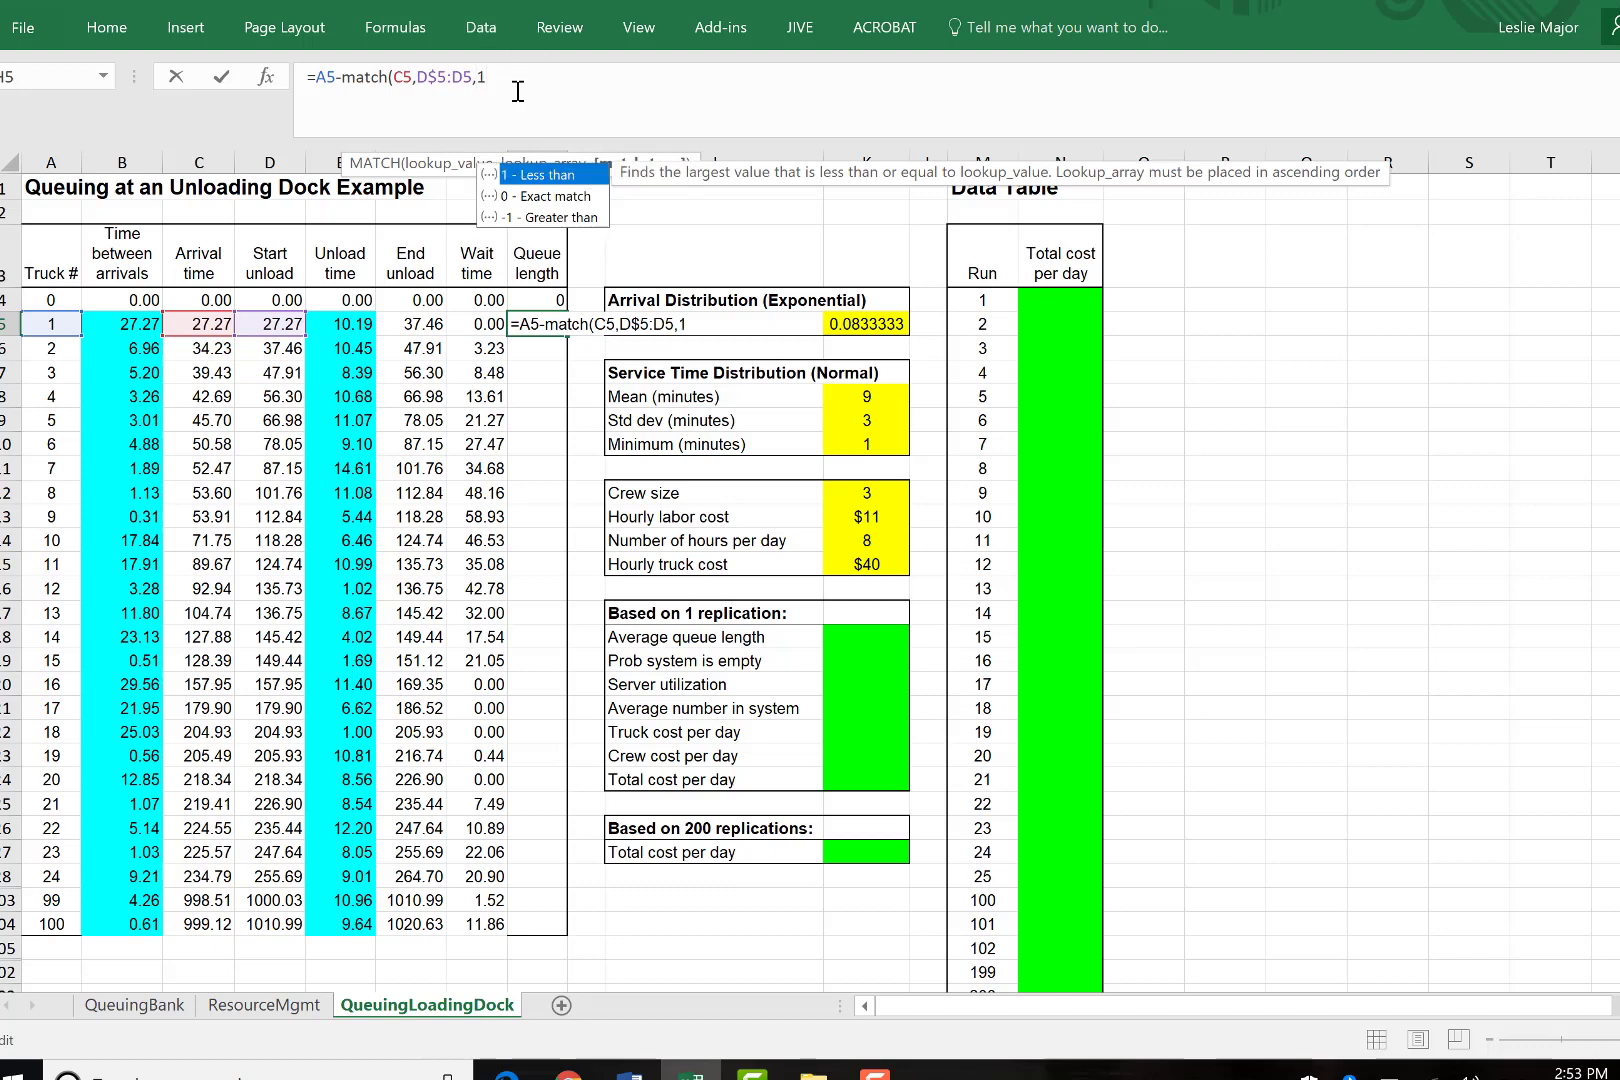
text())
key(Return)
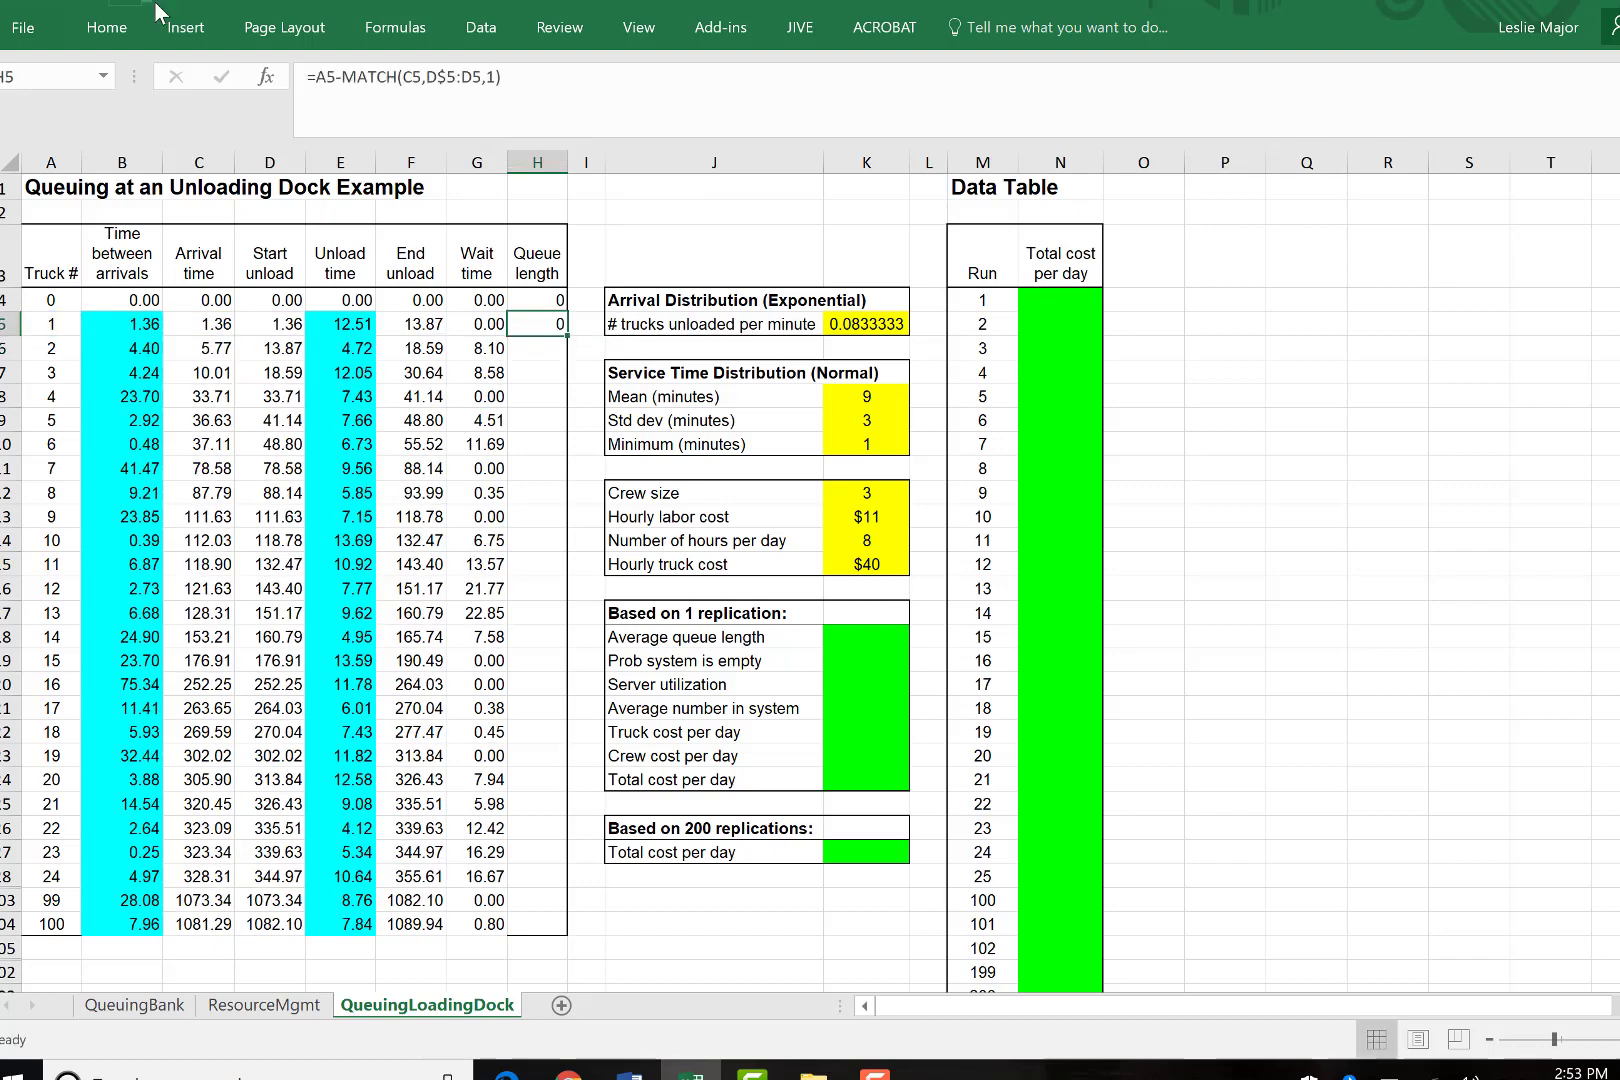
drag(567, 336, 557, 931)
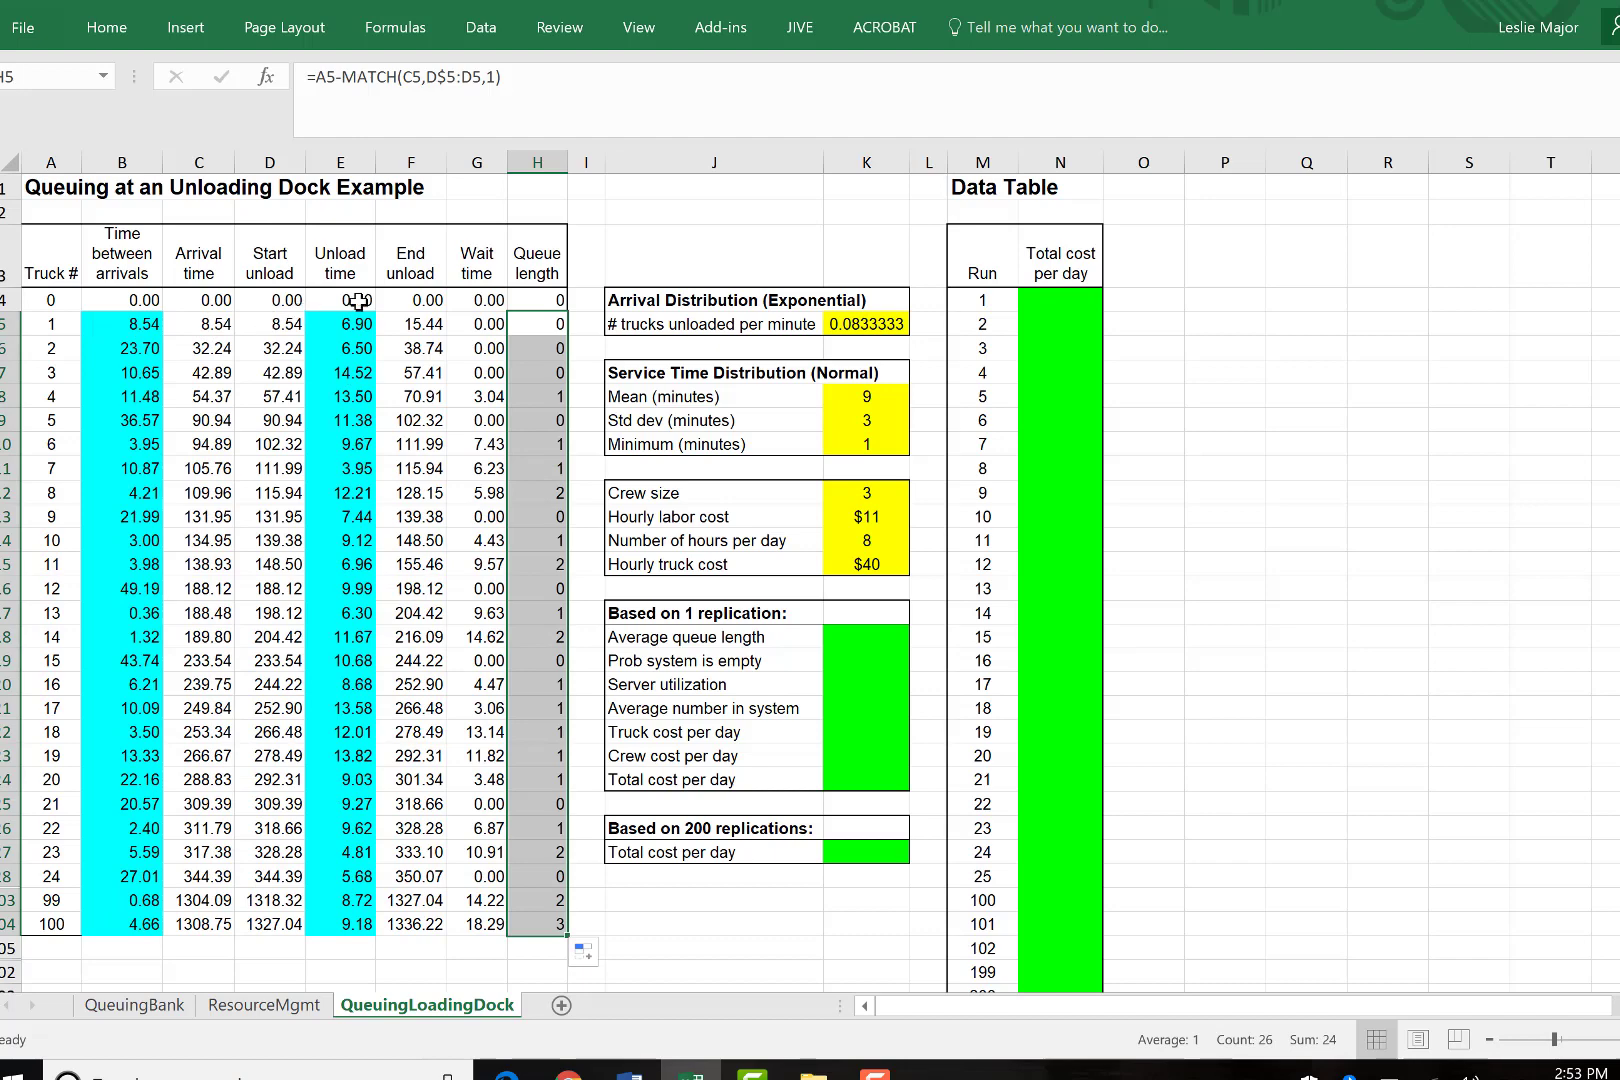
click(531, 324)
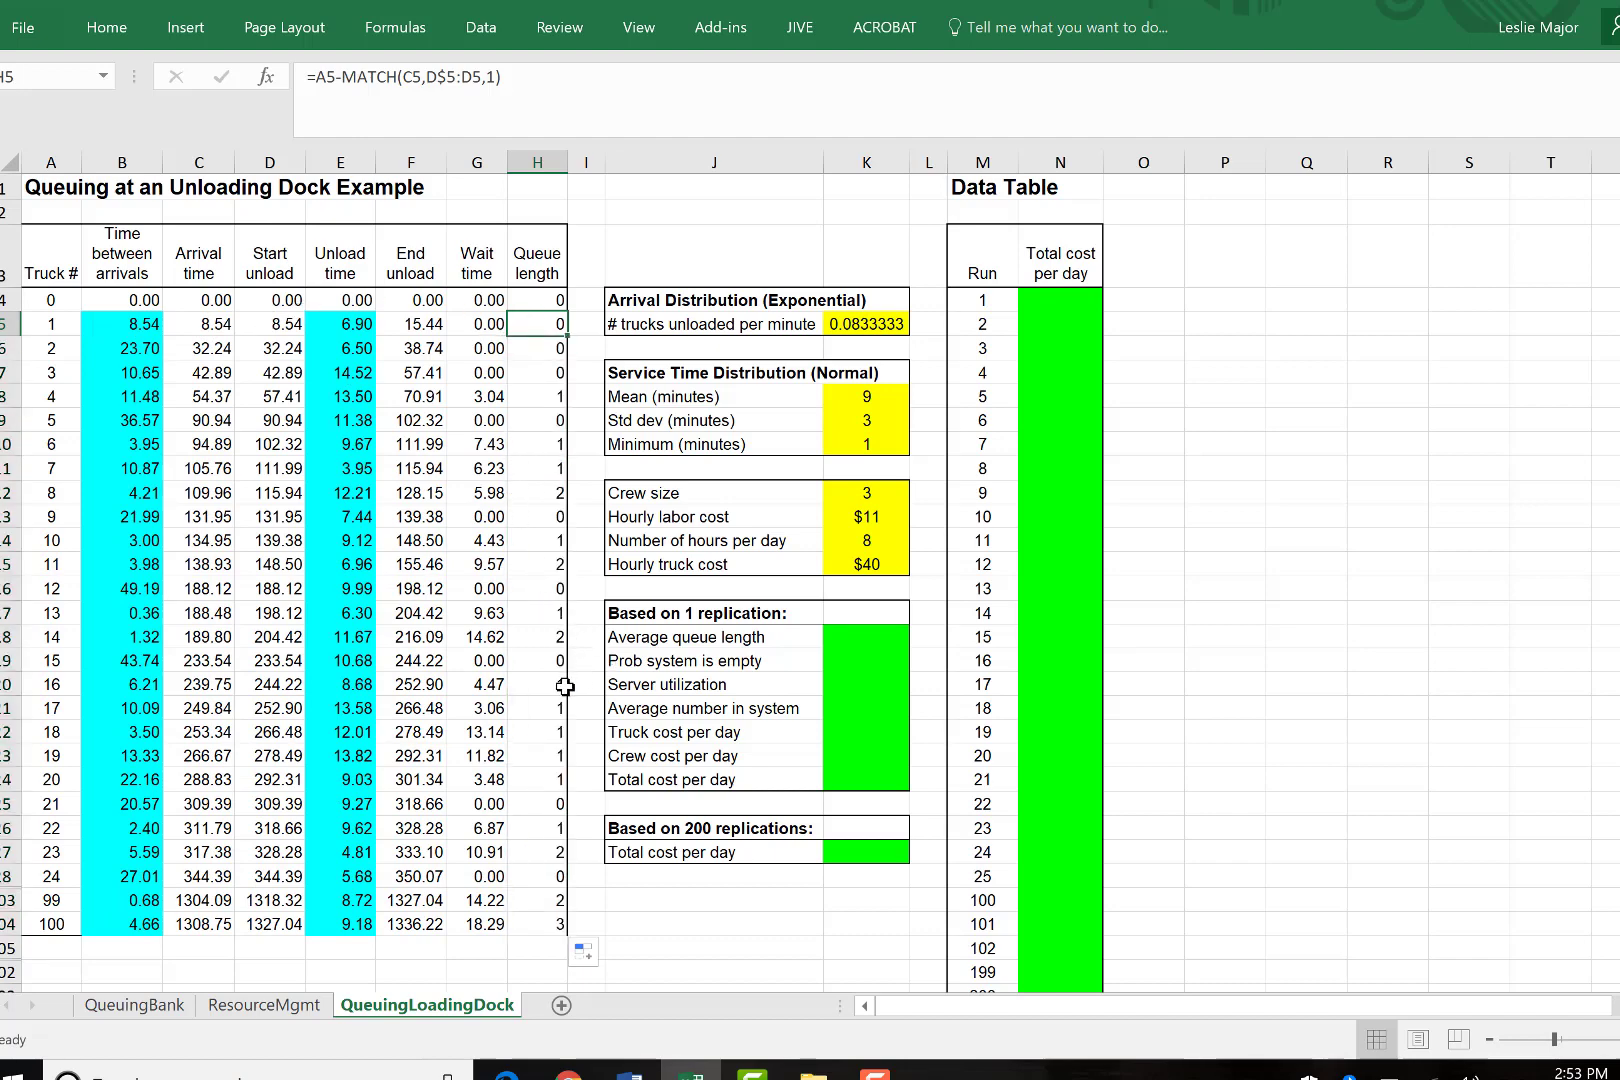
Enter =AVERAGE(H4:H104) in K18, giving an average queue length of 2.17.
click(871, 637)
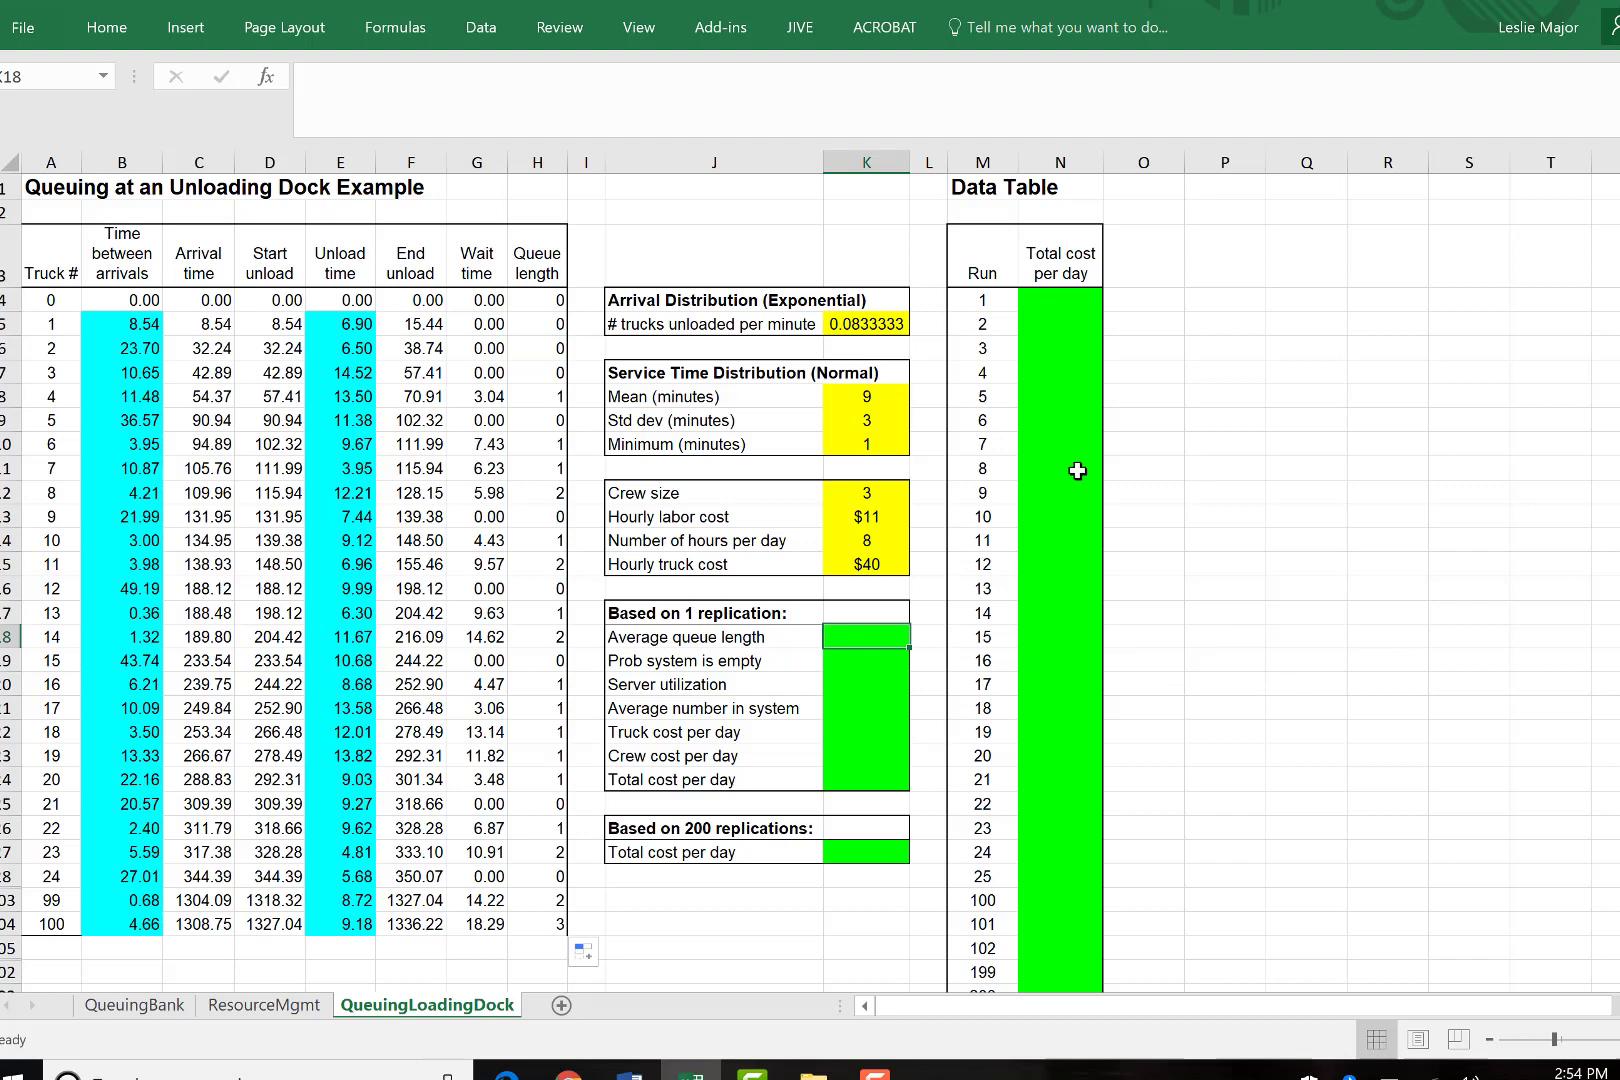
click(1060, 299)
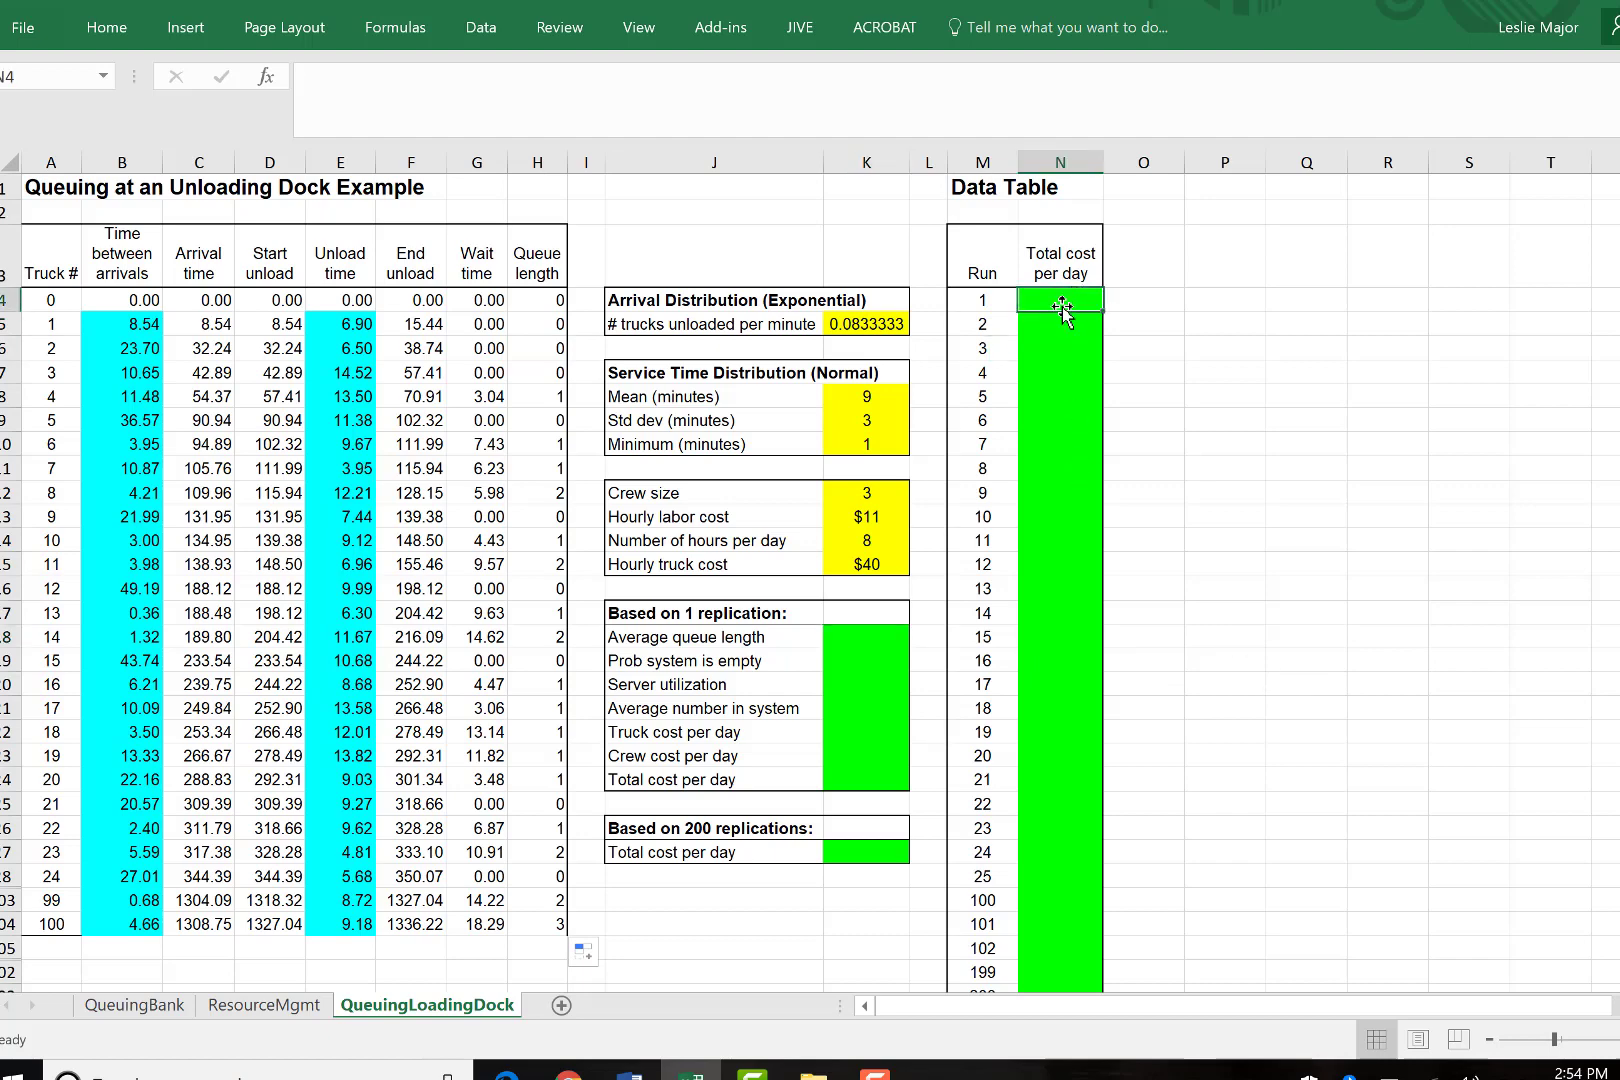
click(845, 643)
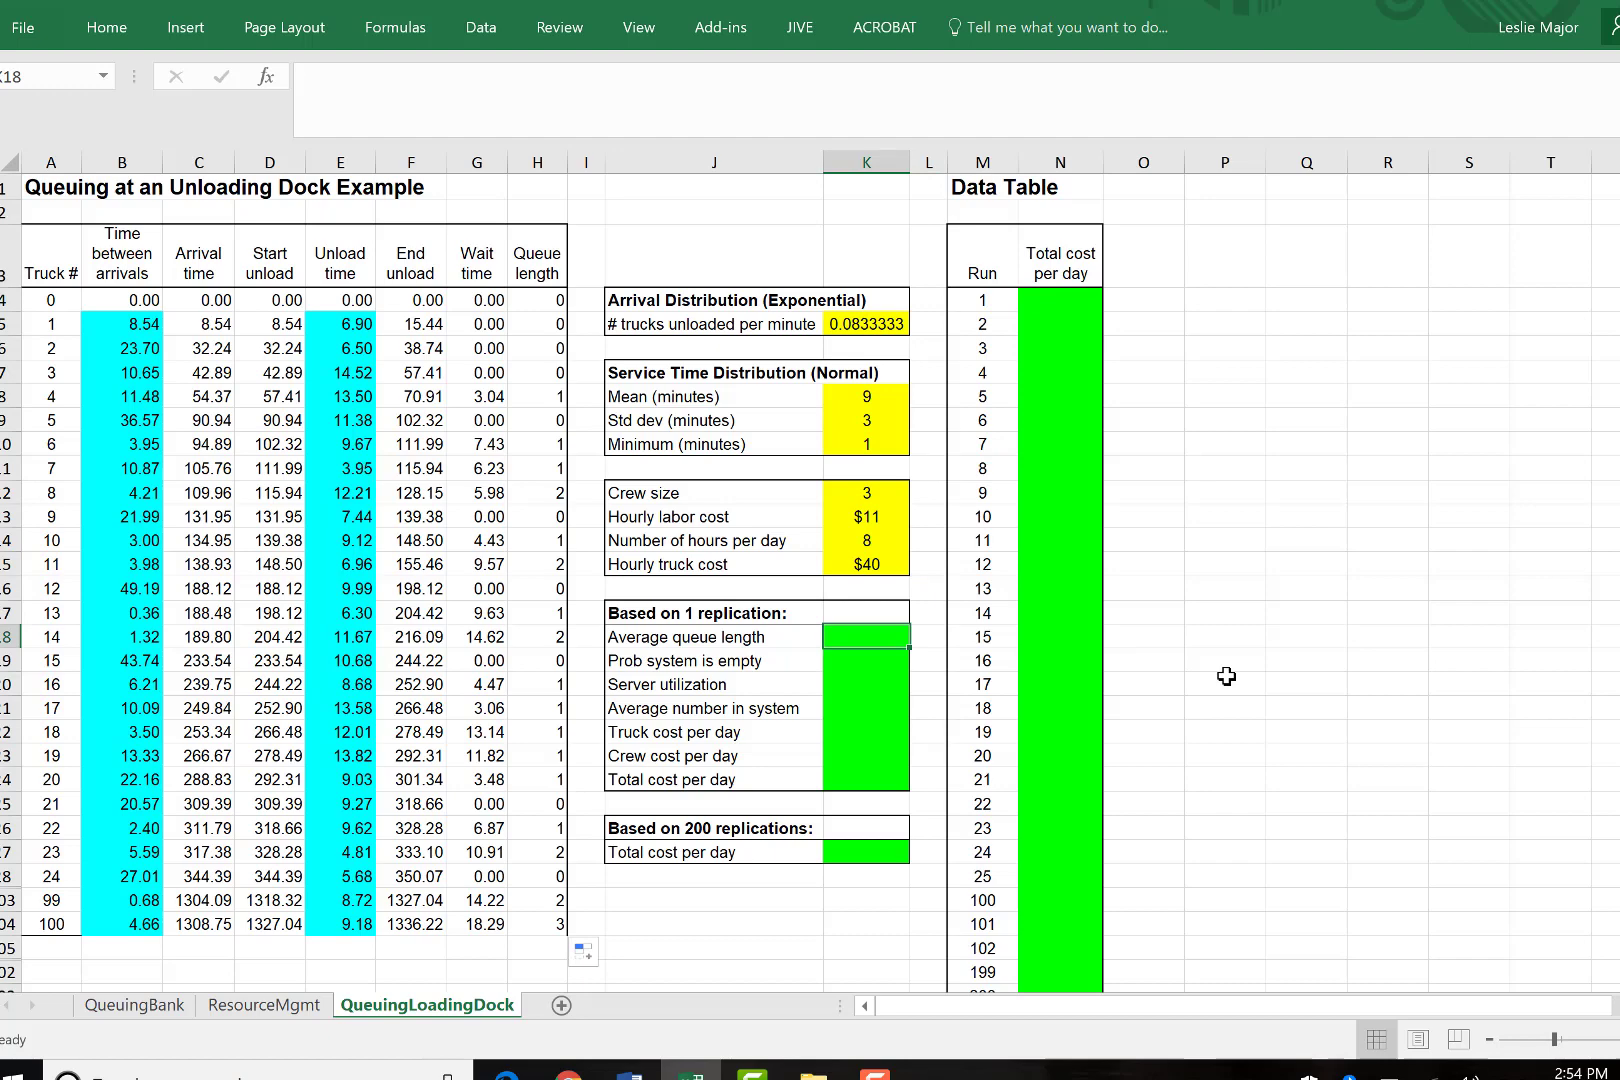
text(=aver)
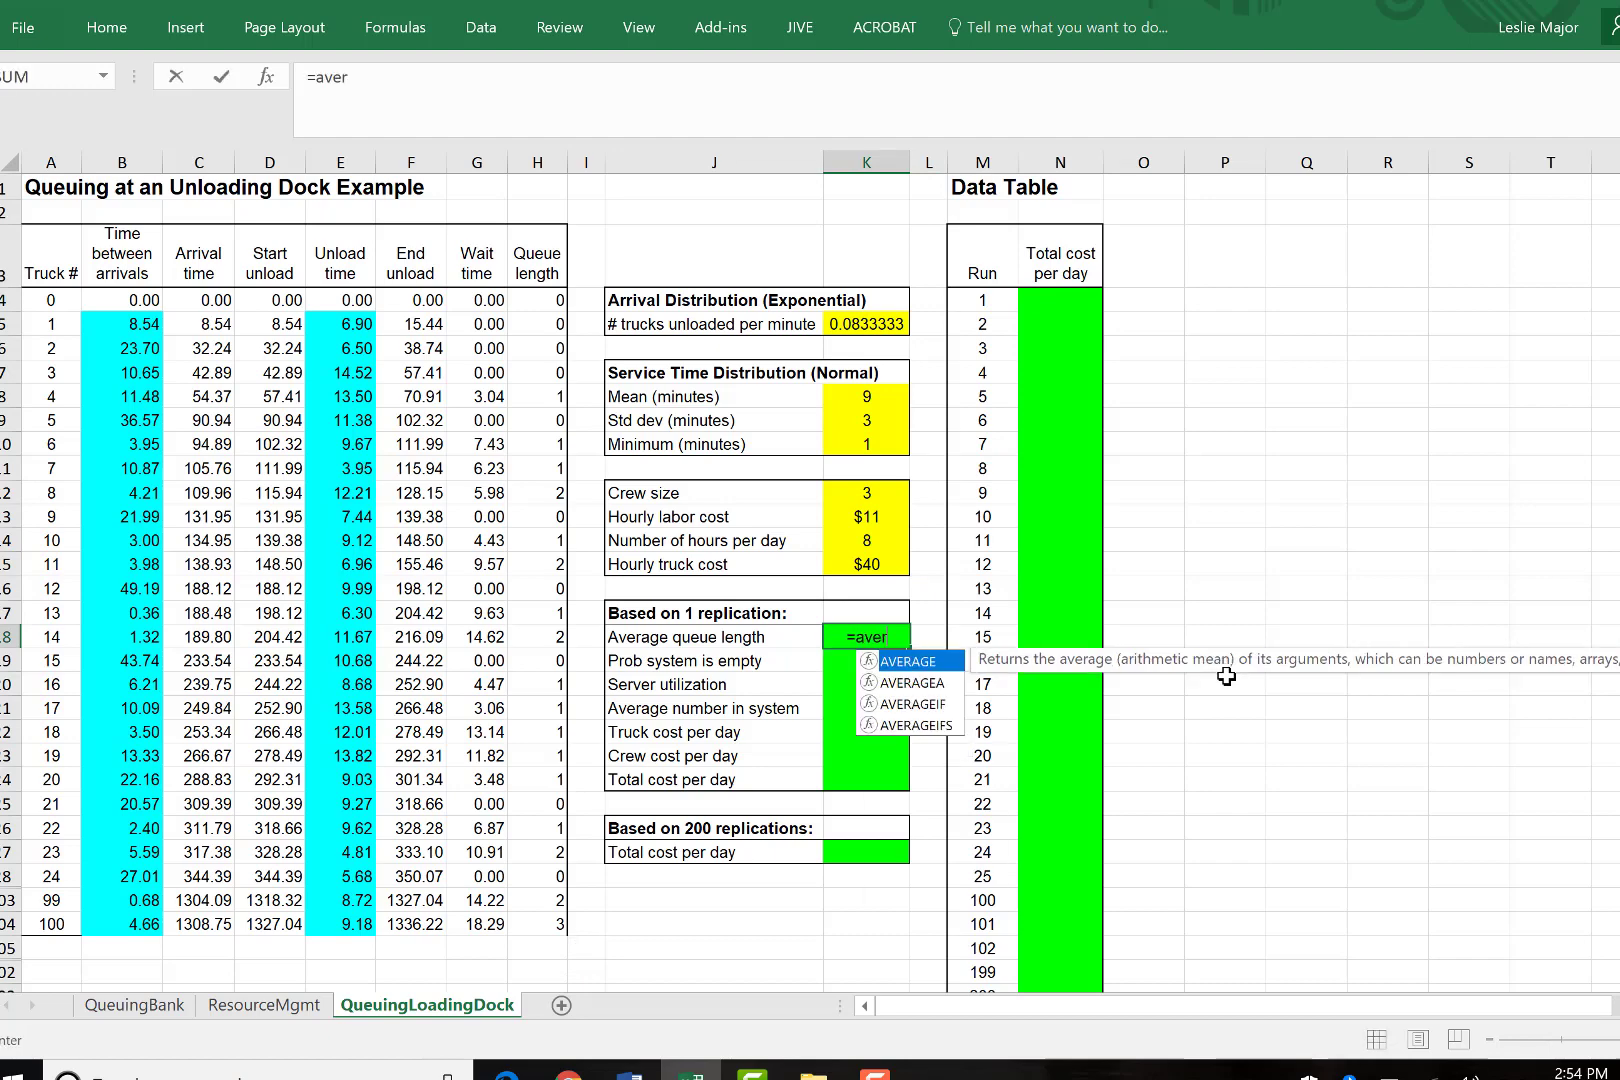
text(age()
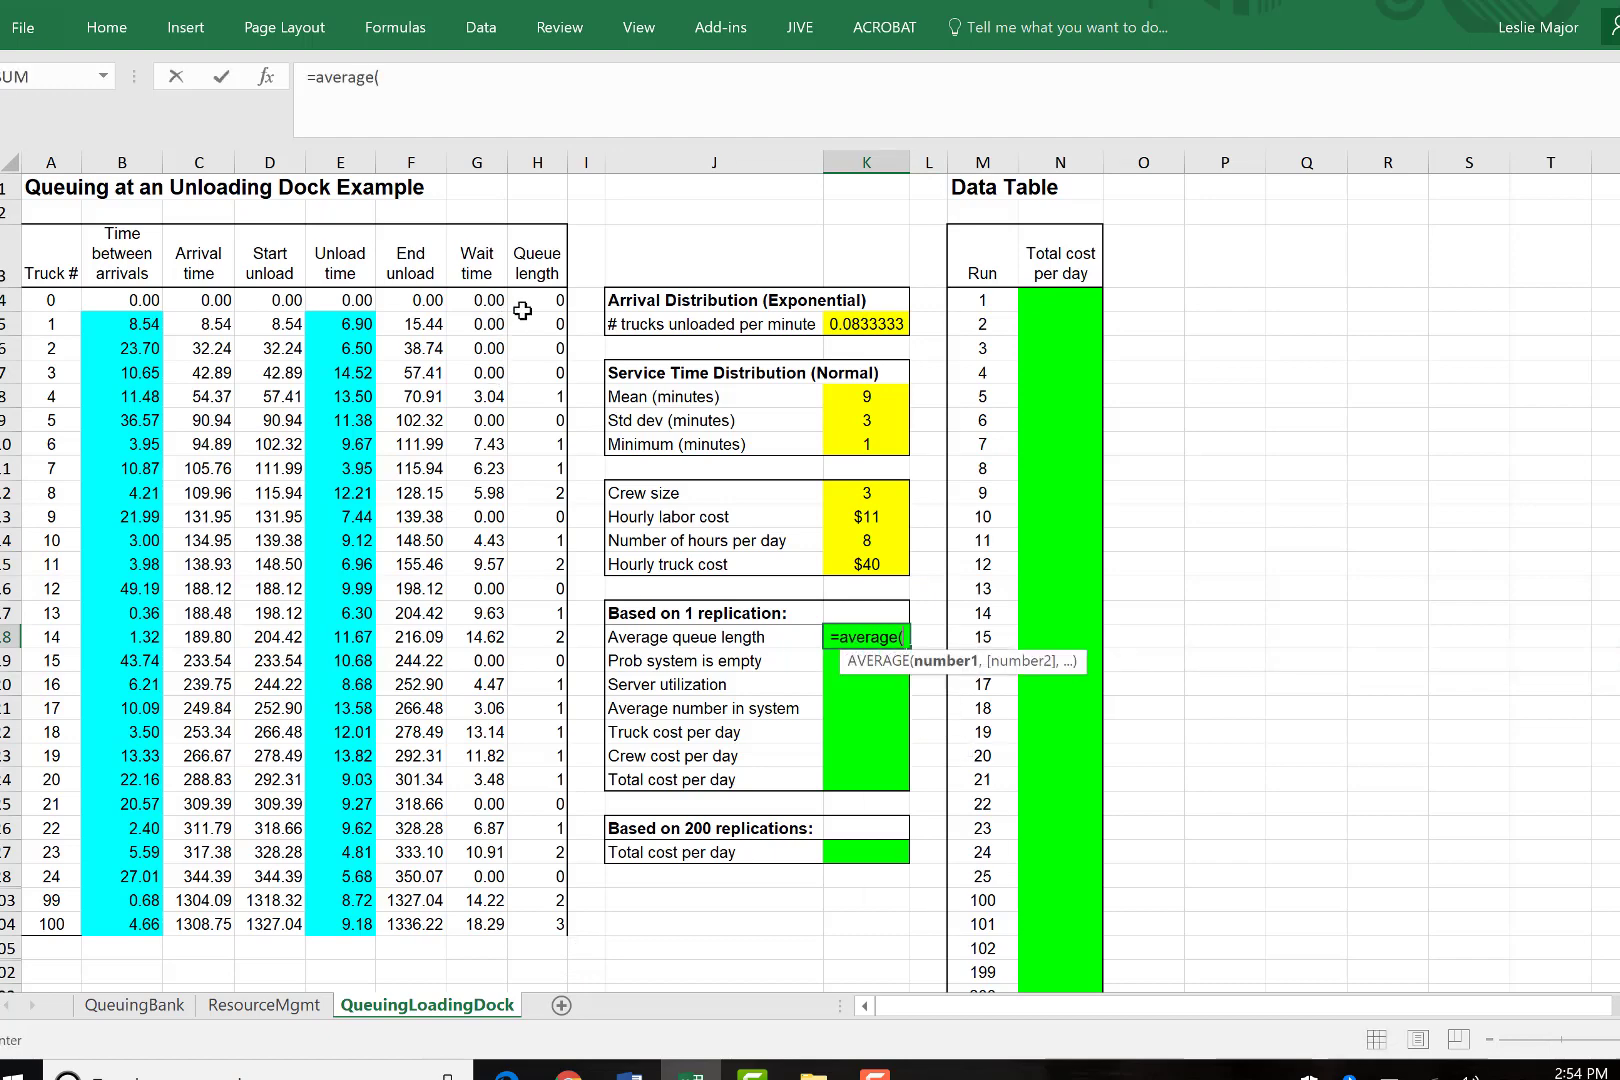
drag(530, 300, 537, 924)
text())
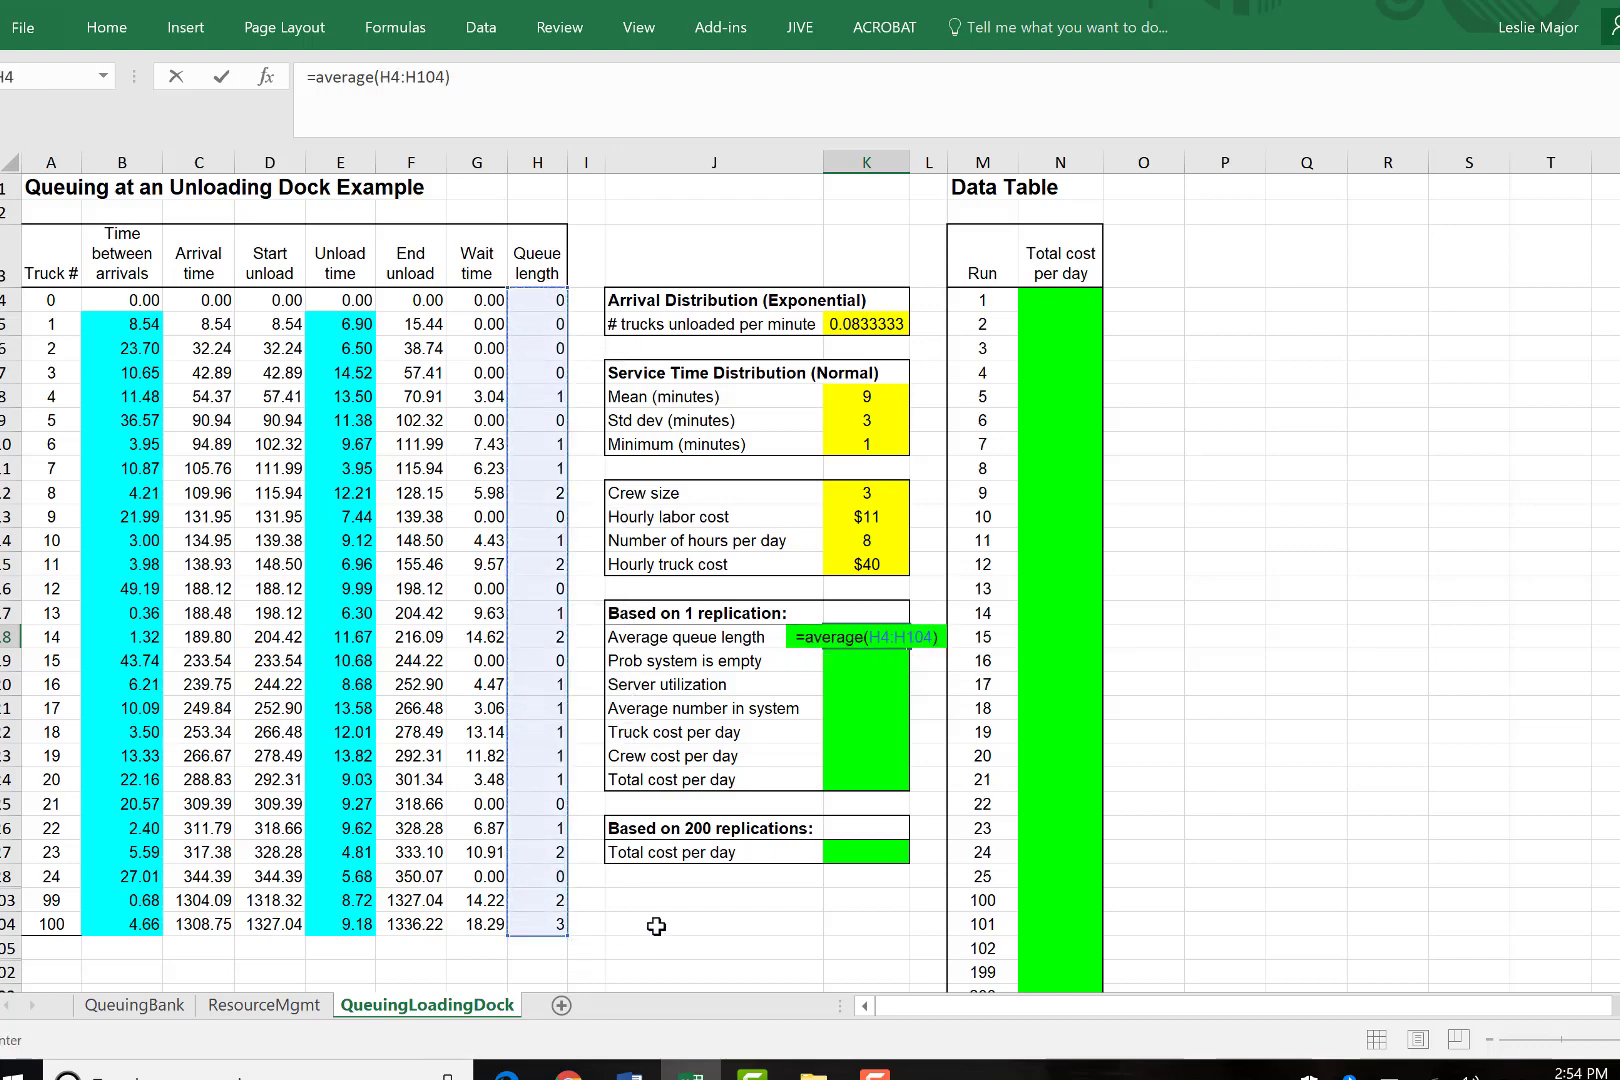
key(Return)
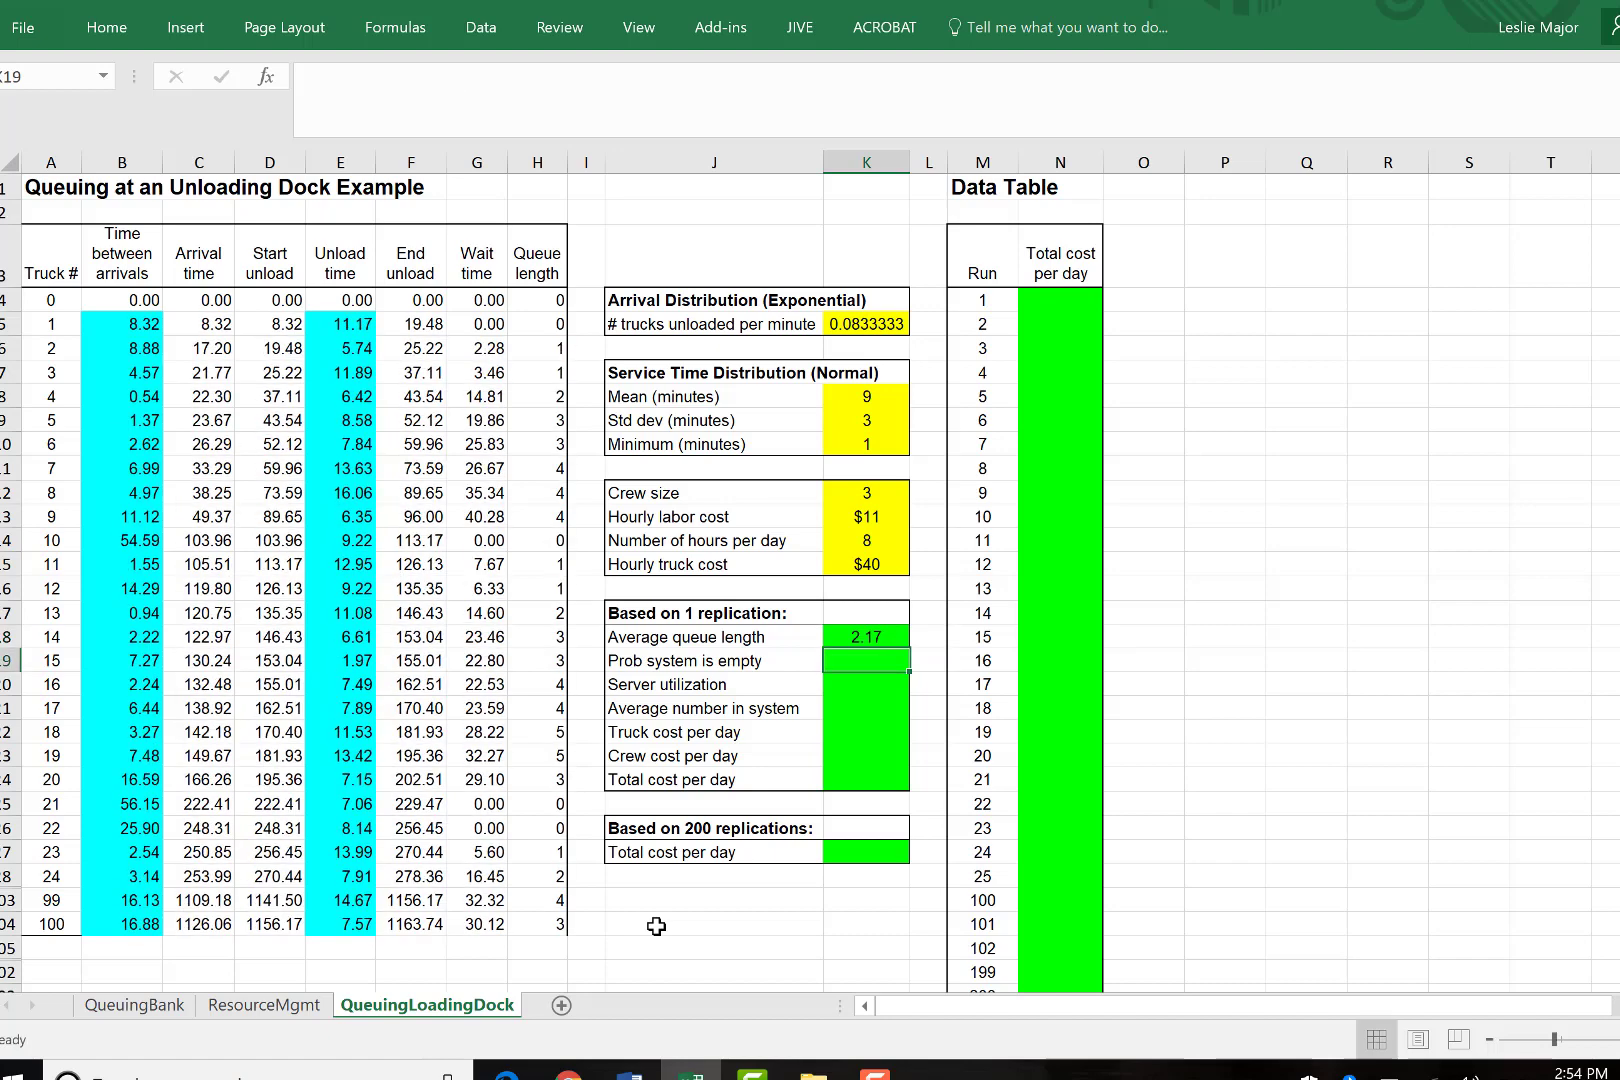
text(=)
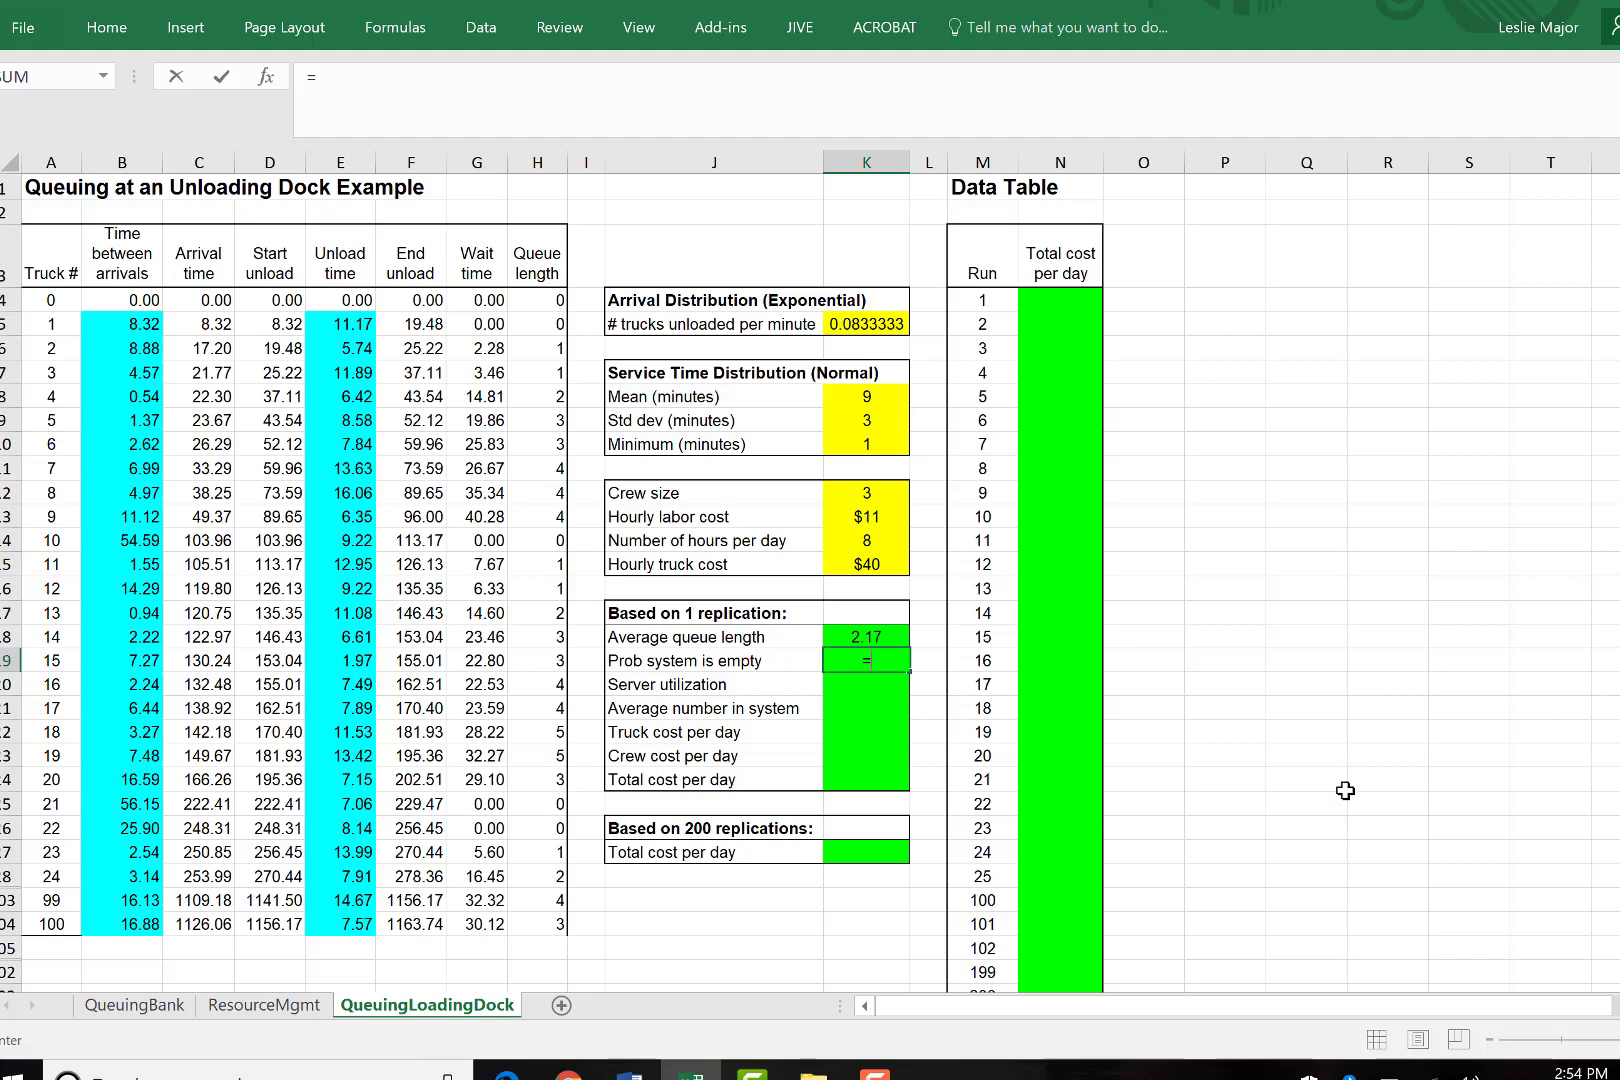
Complete K19 as =COUNTIF(H5:H104,"=0")/100, giving an empty-system probability of 0.18.
text(count()
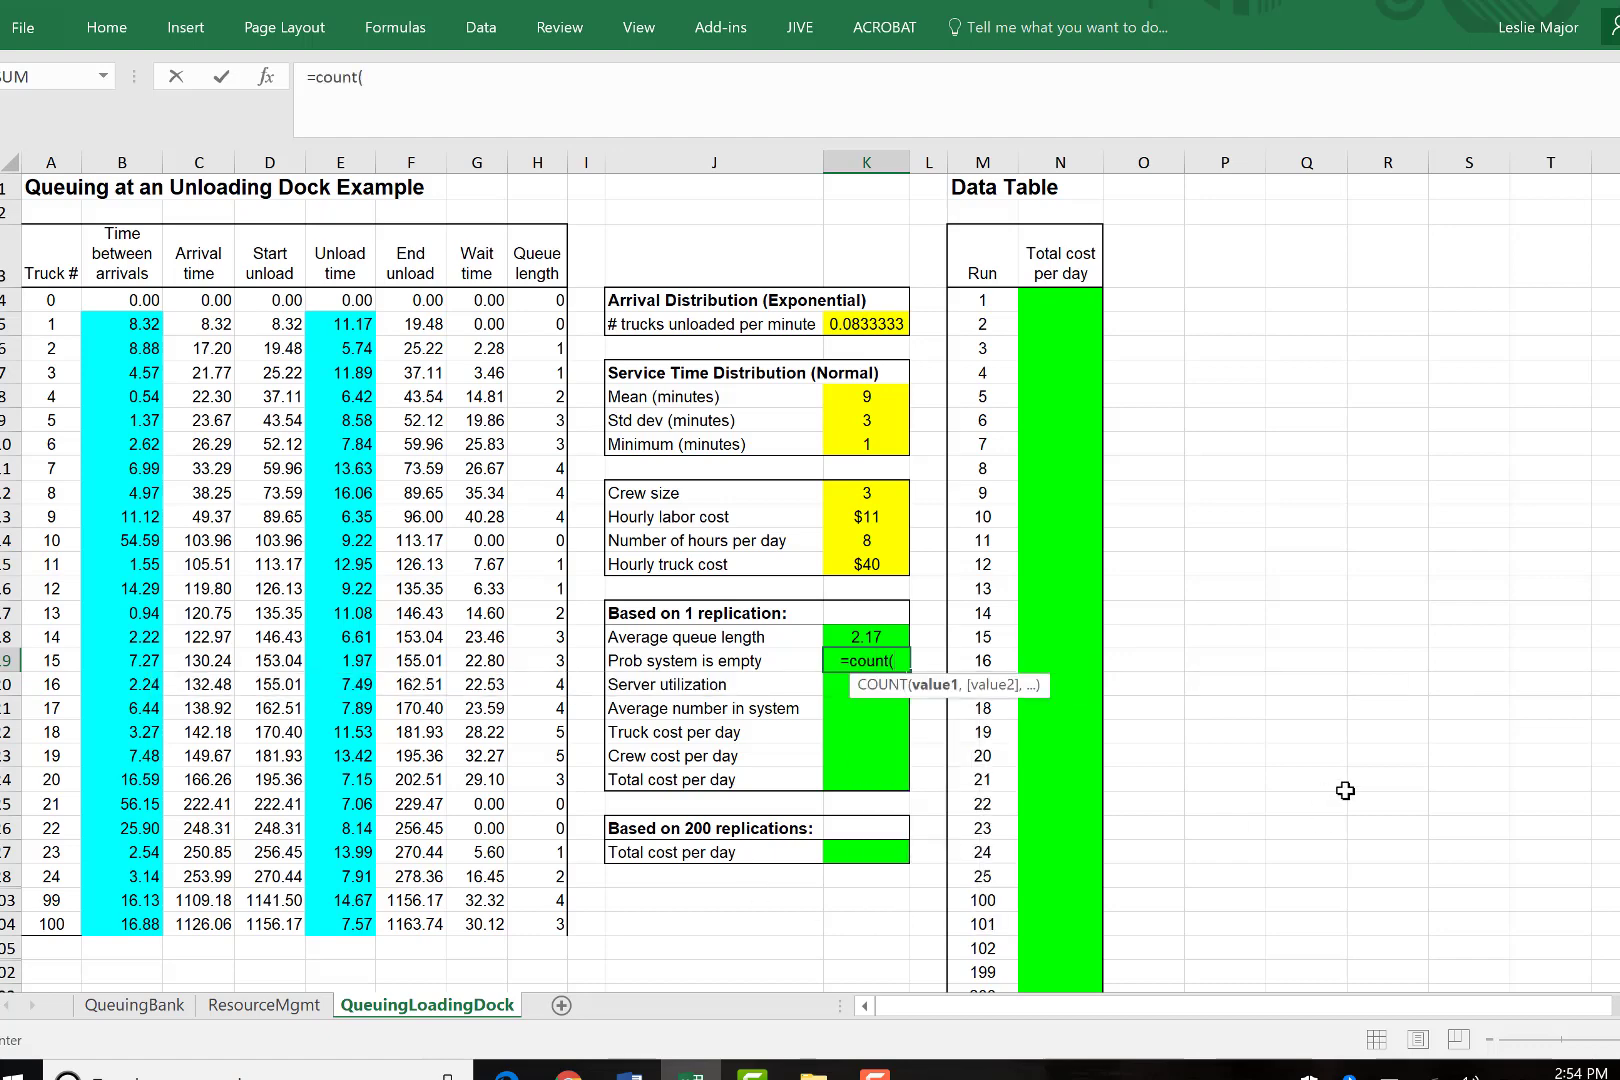
key(BackSpace)
text(if()
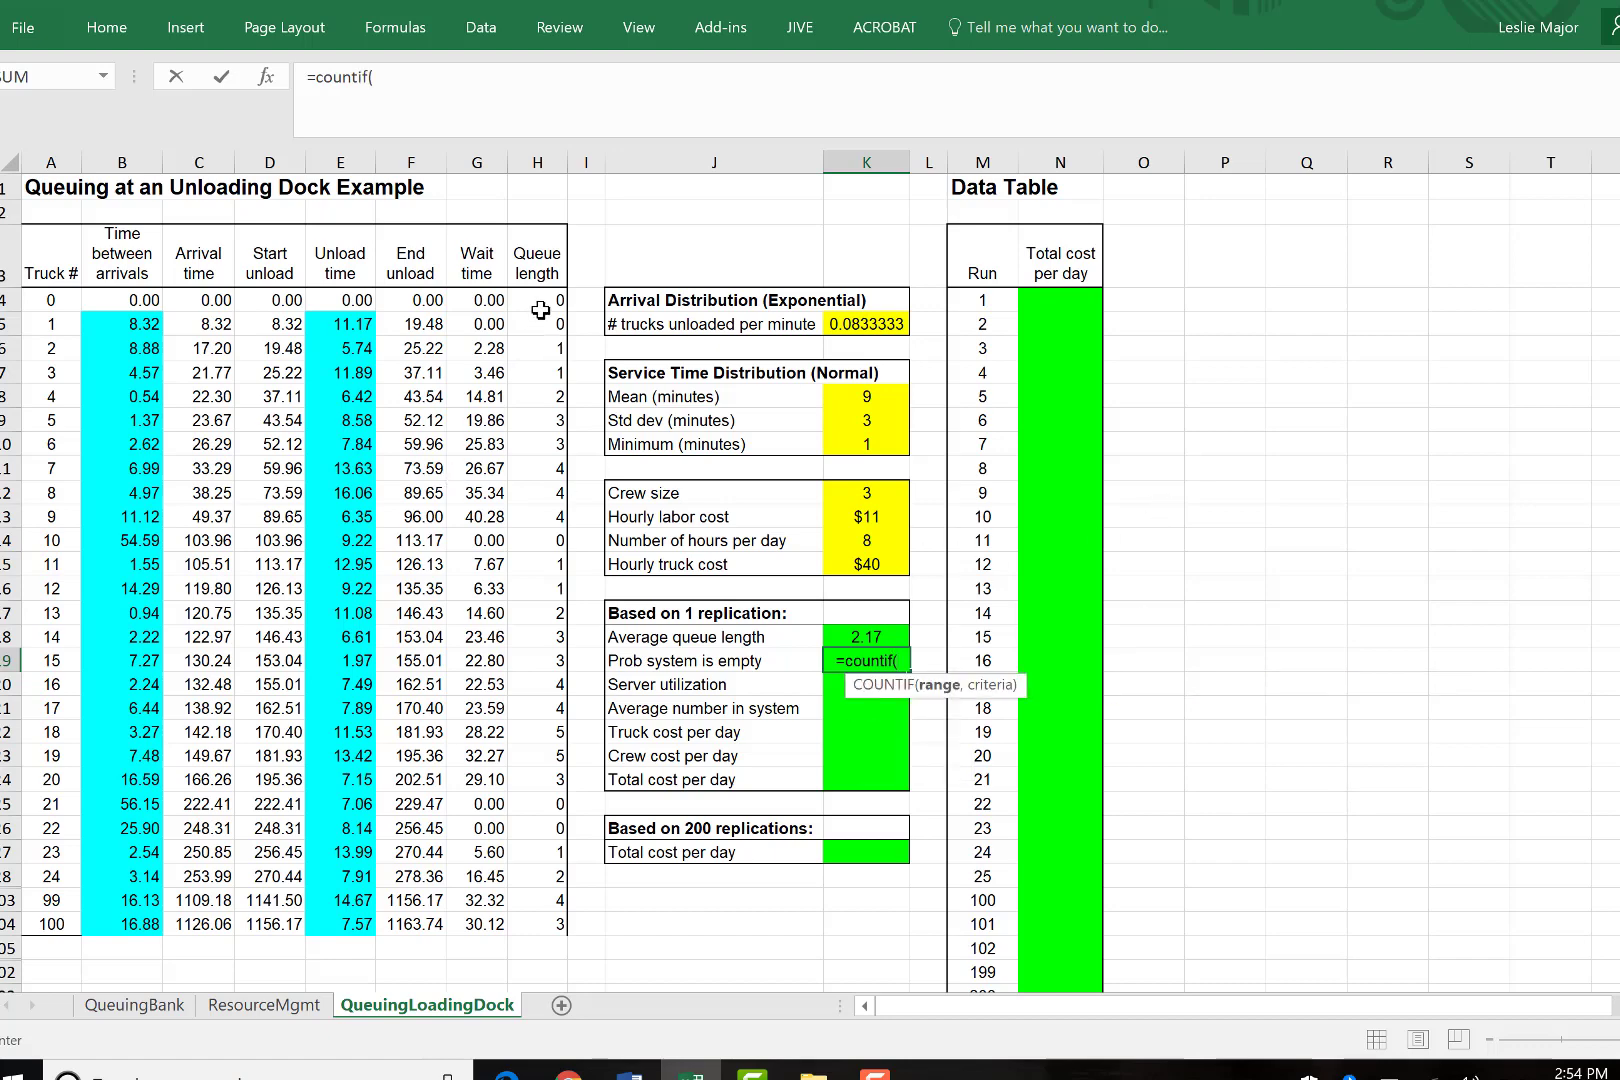
drag(537, 325, 535, 1012)
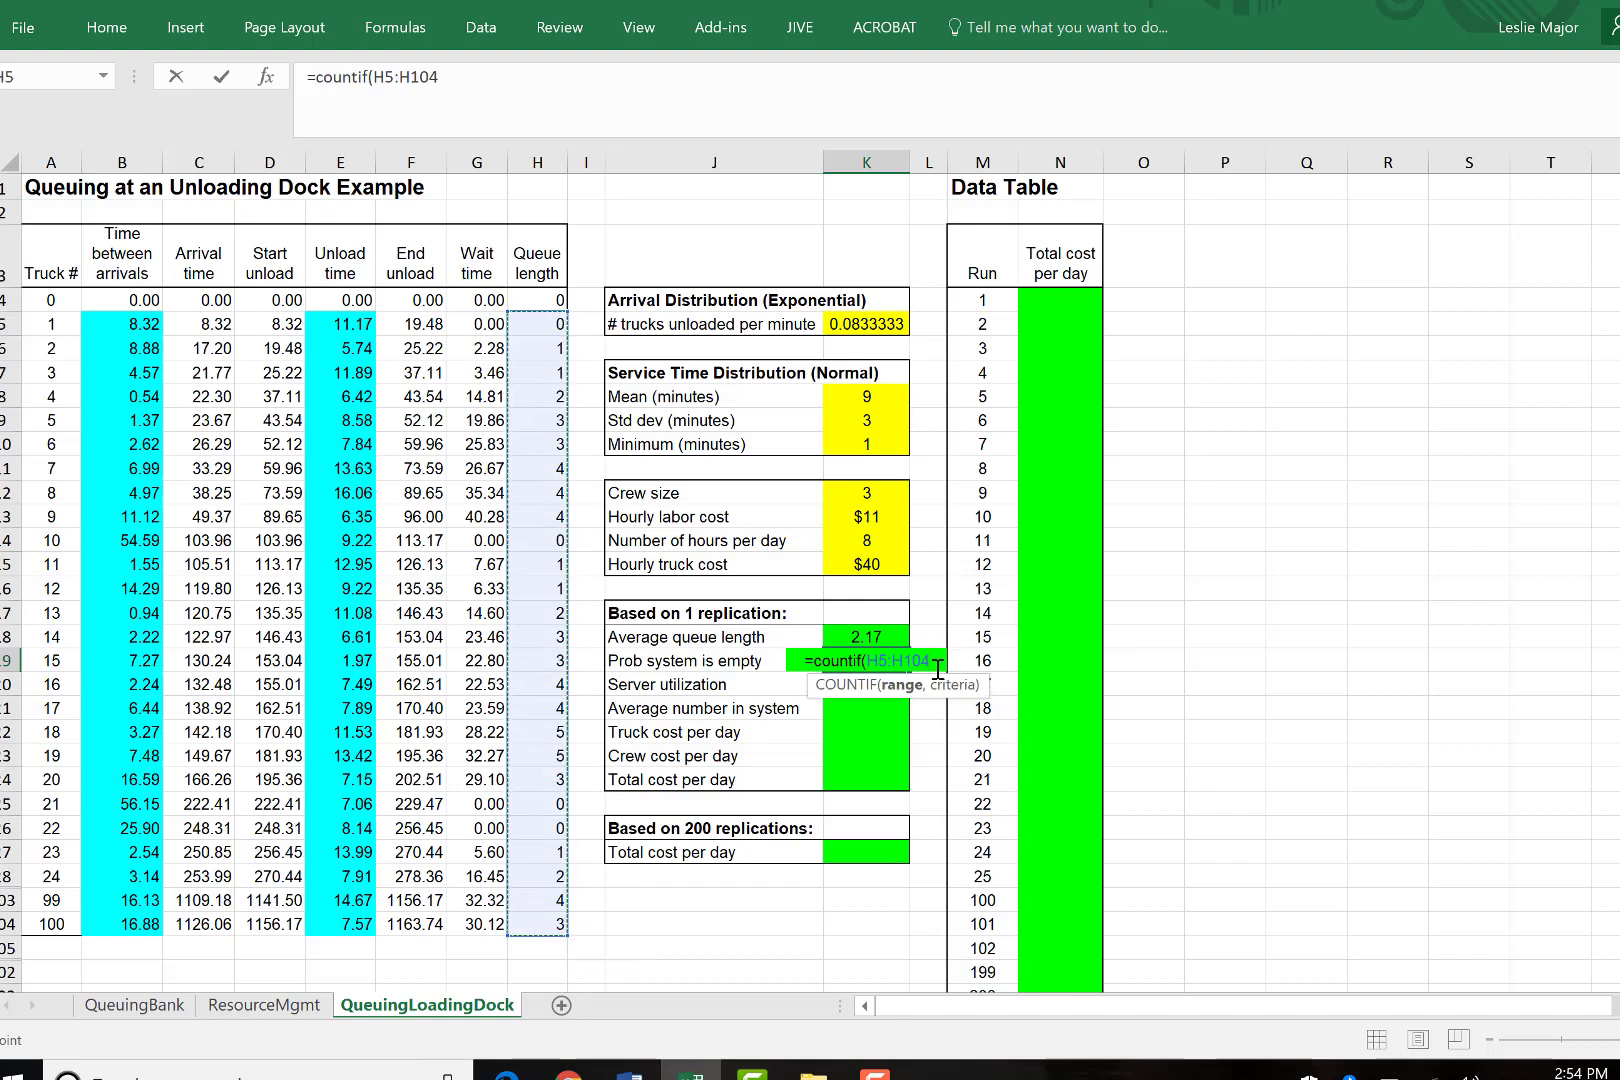
text(,)
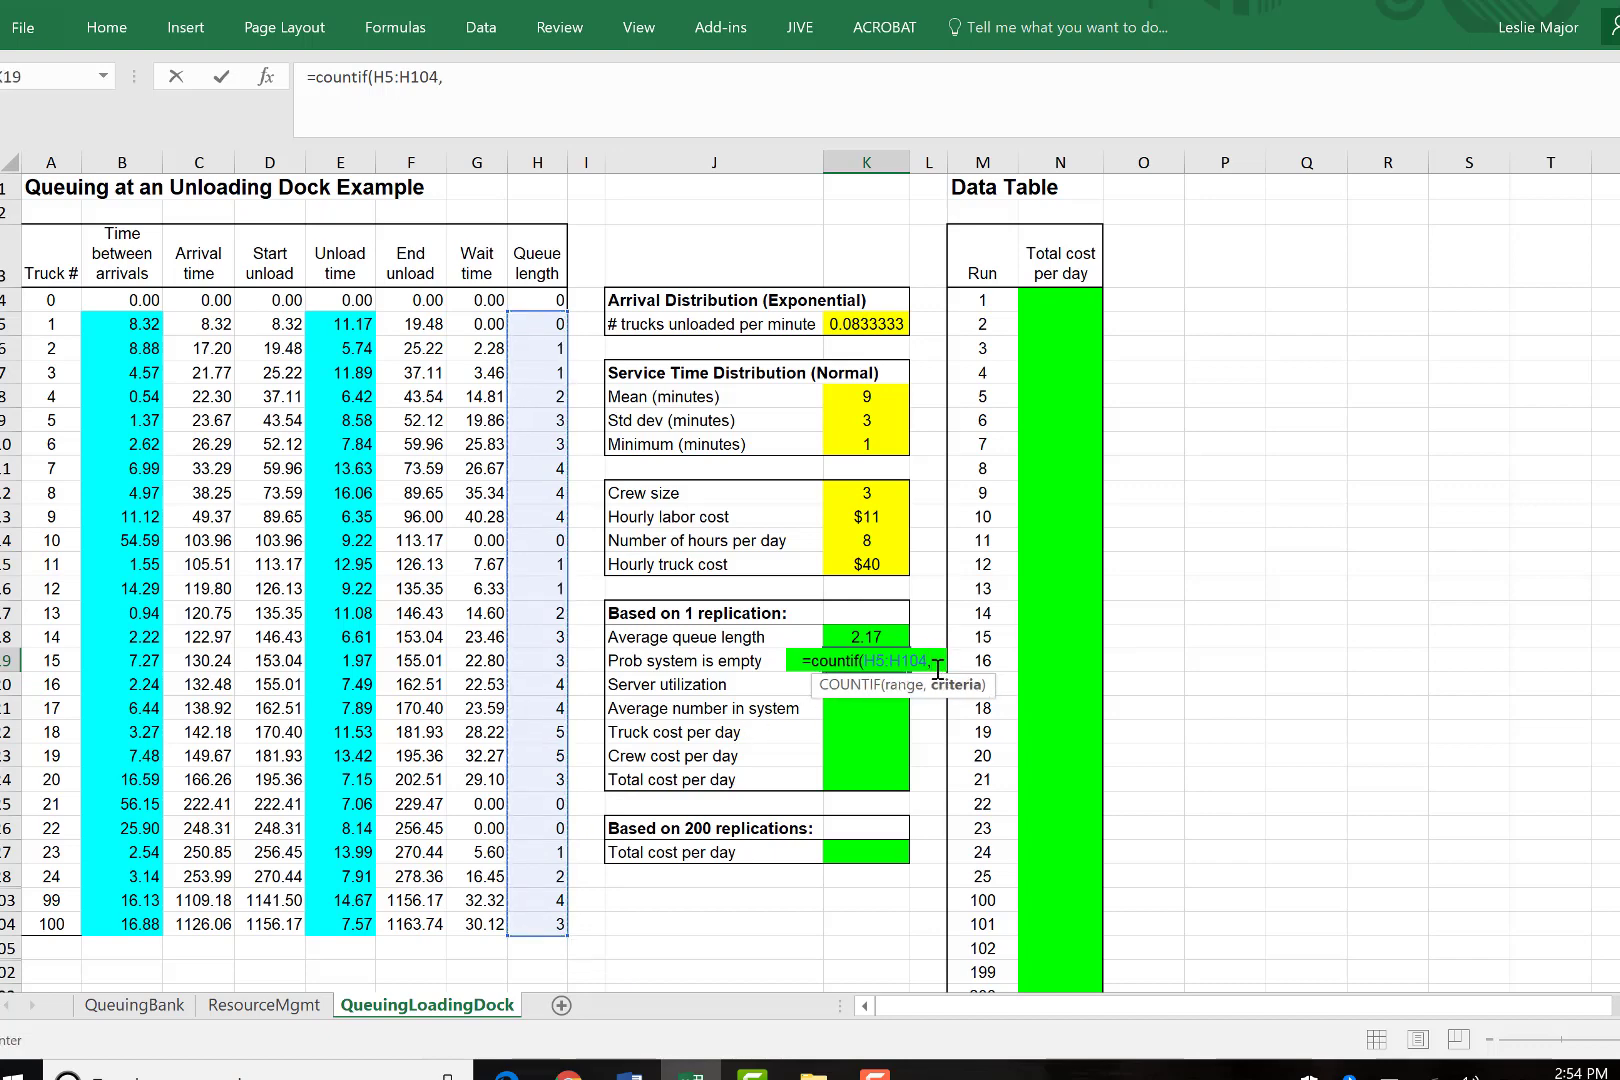
text("=0")
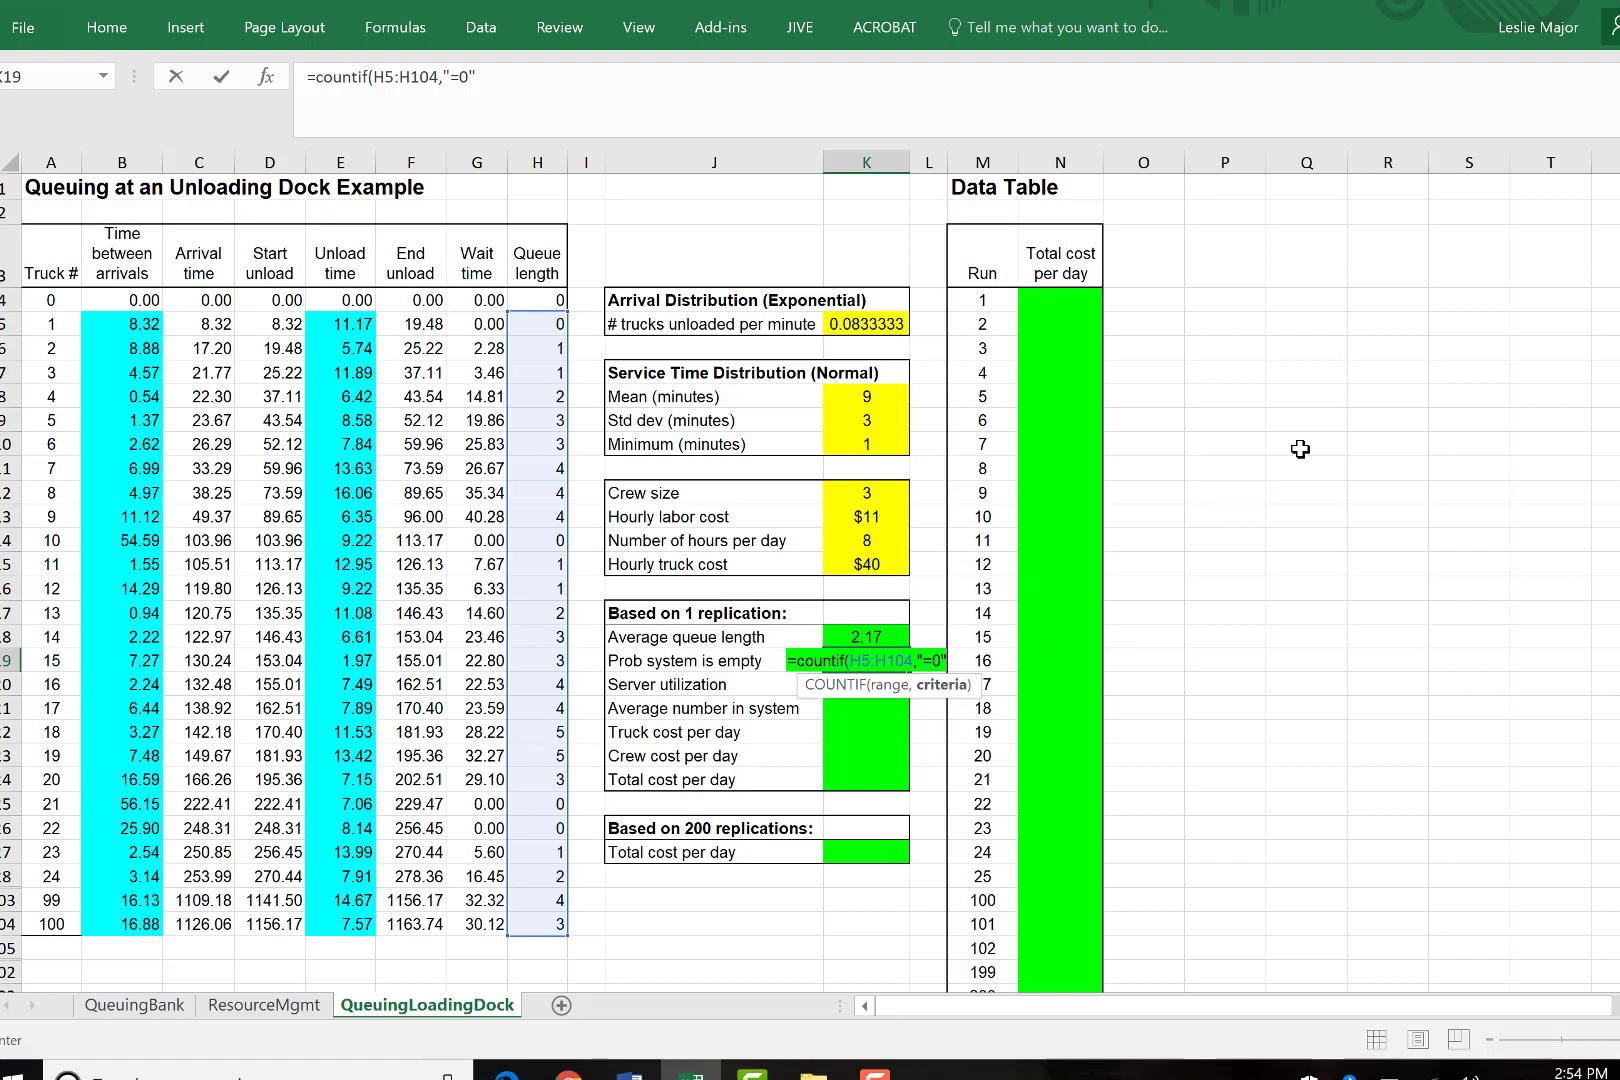
text()/)
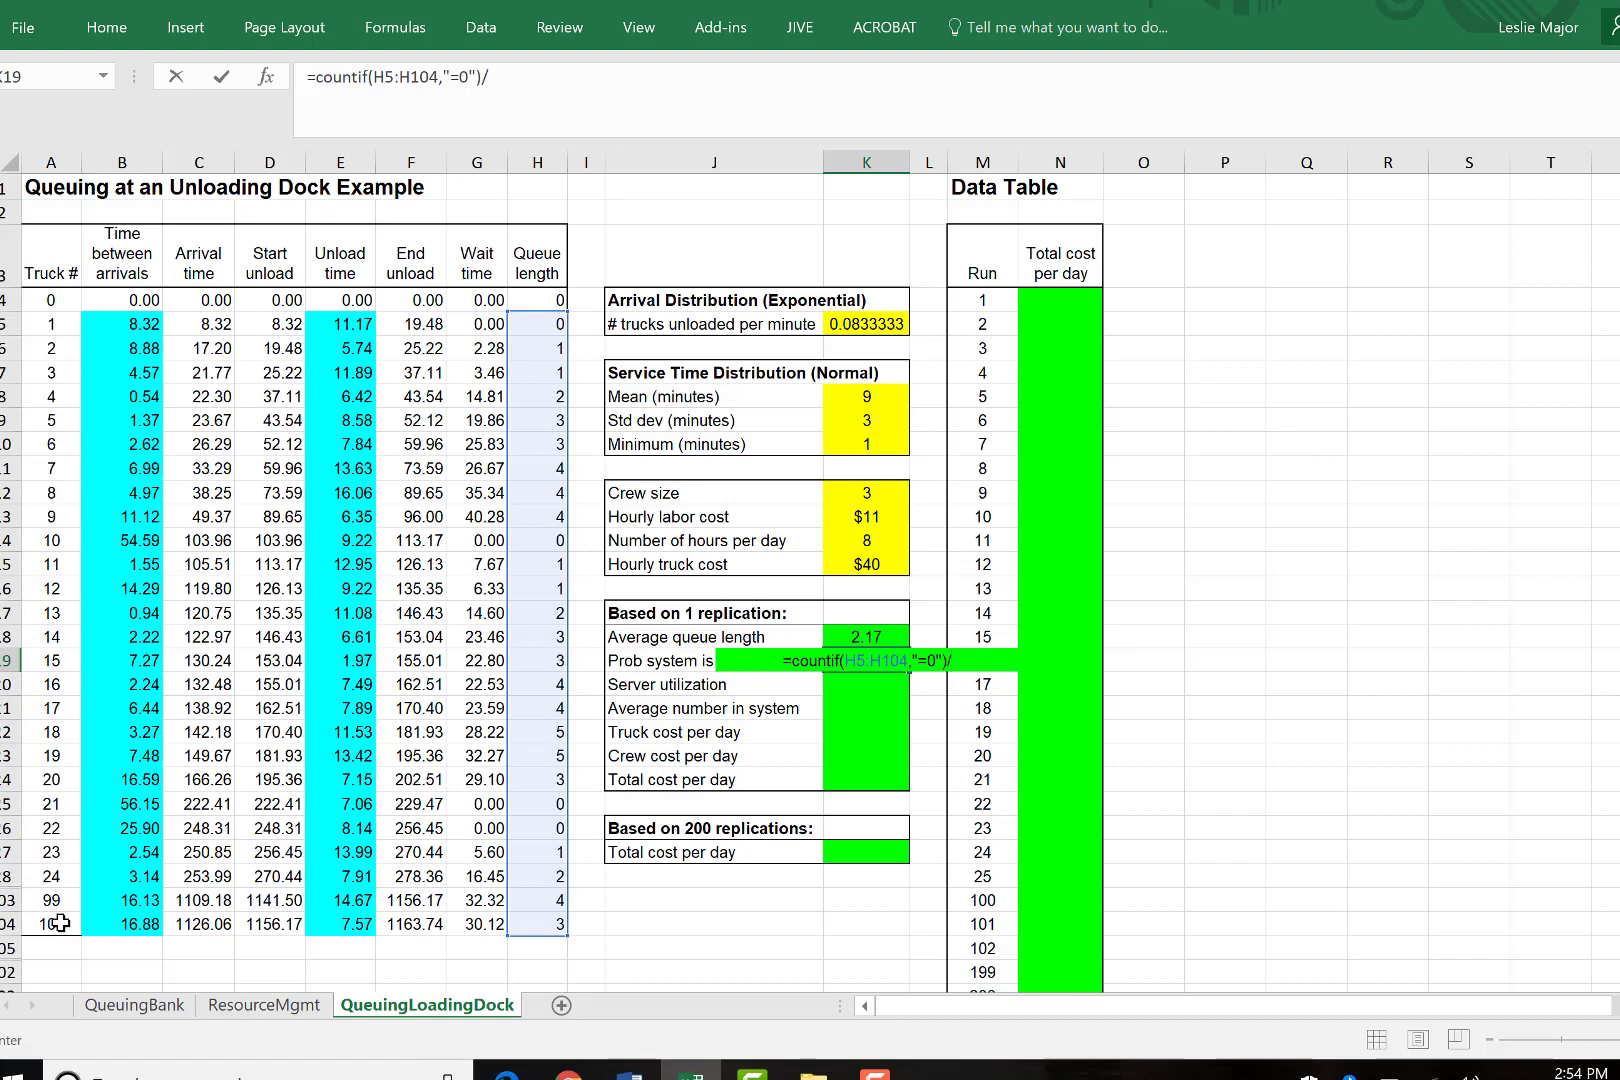
text(100)
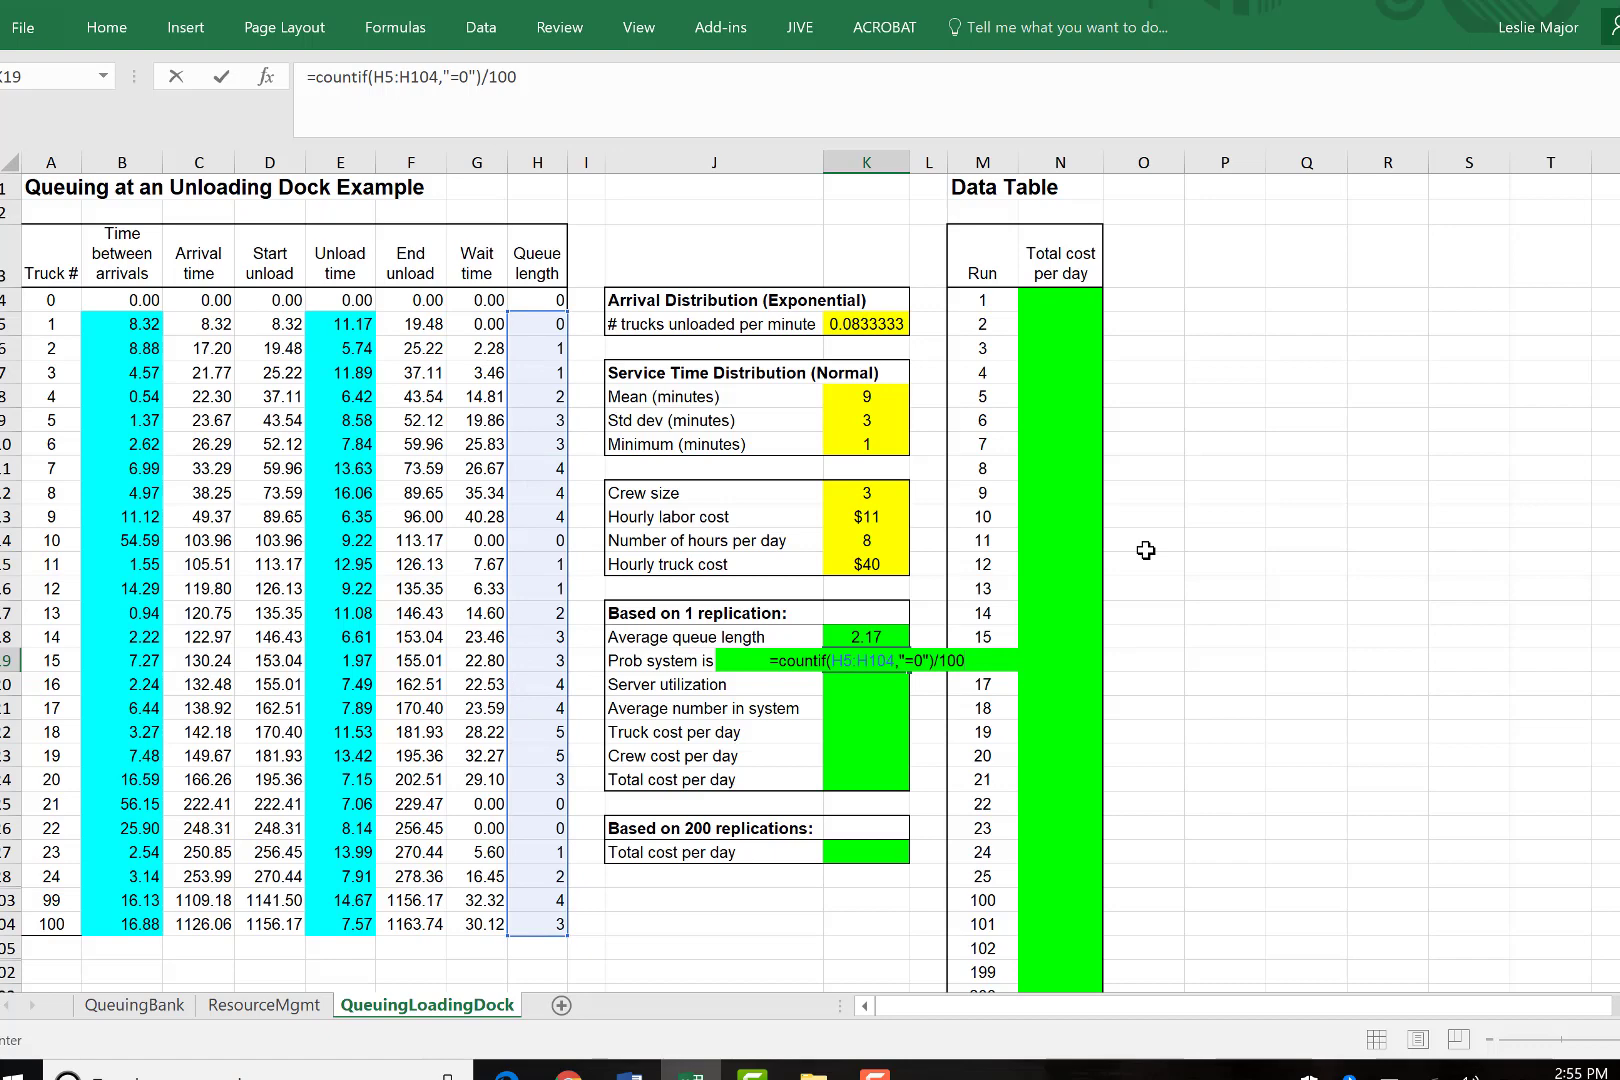
key(Return)
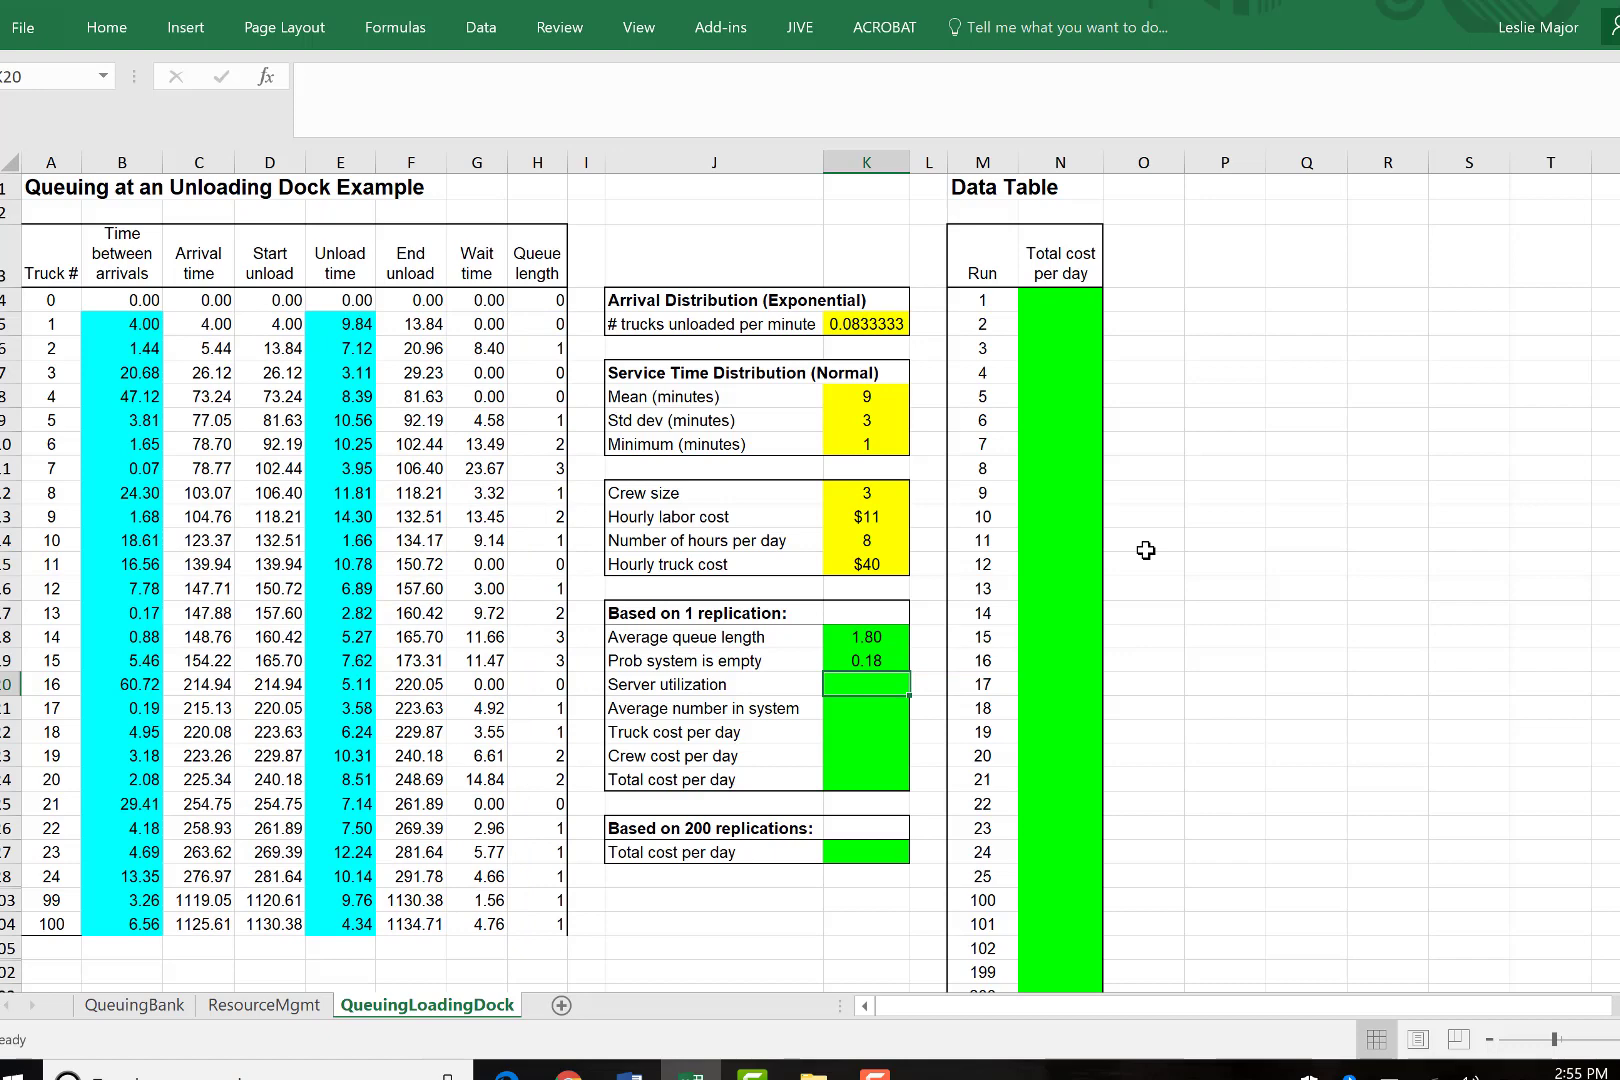
Enter =1-K19 in K20 for a server utilization of 0.76.
text(=1-)
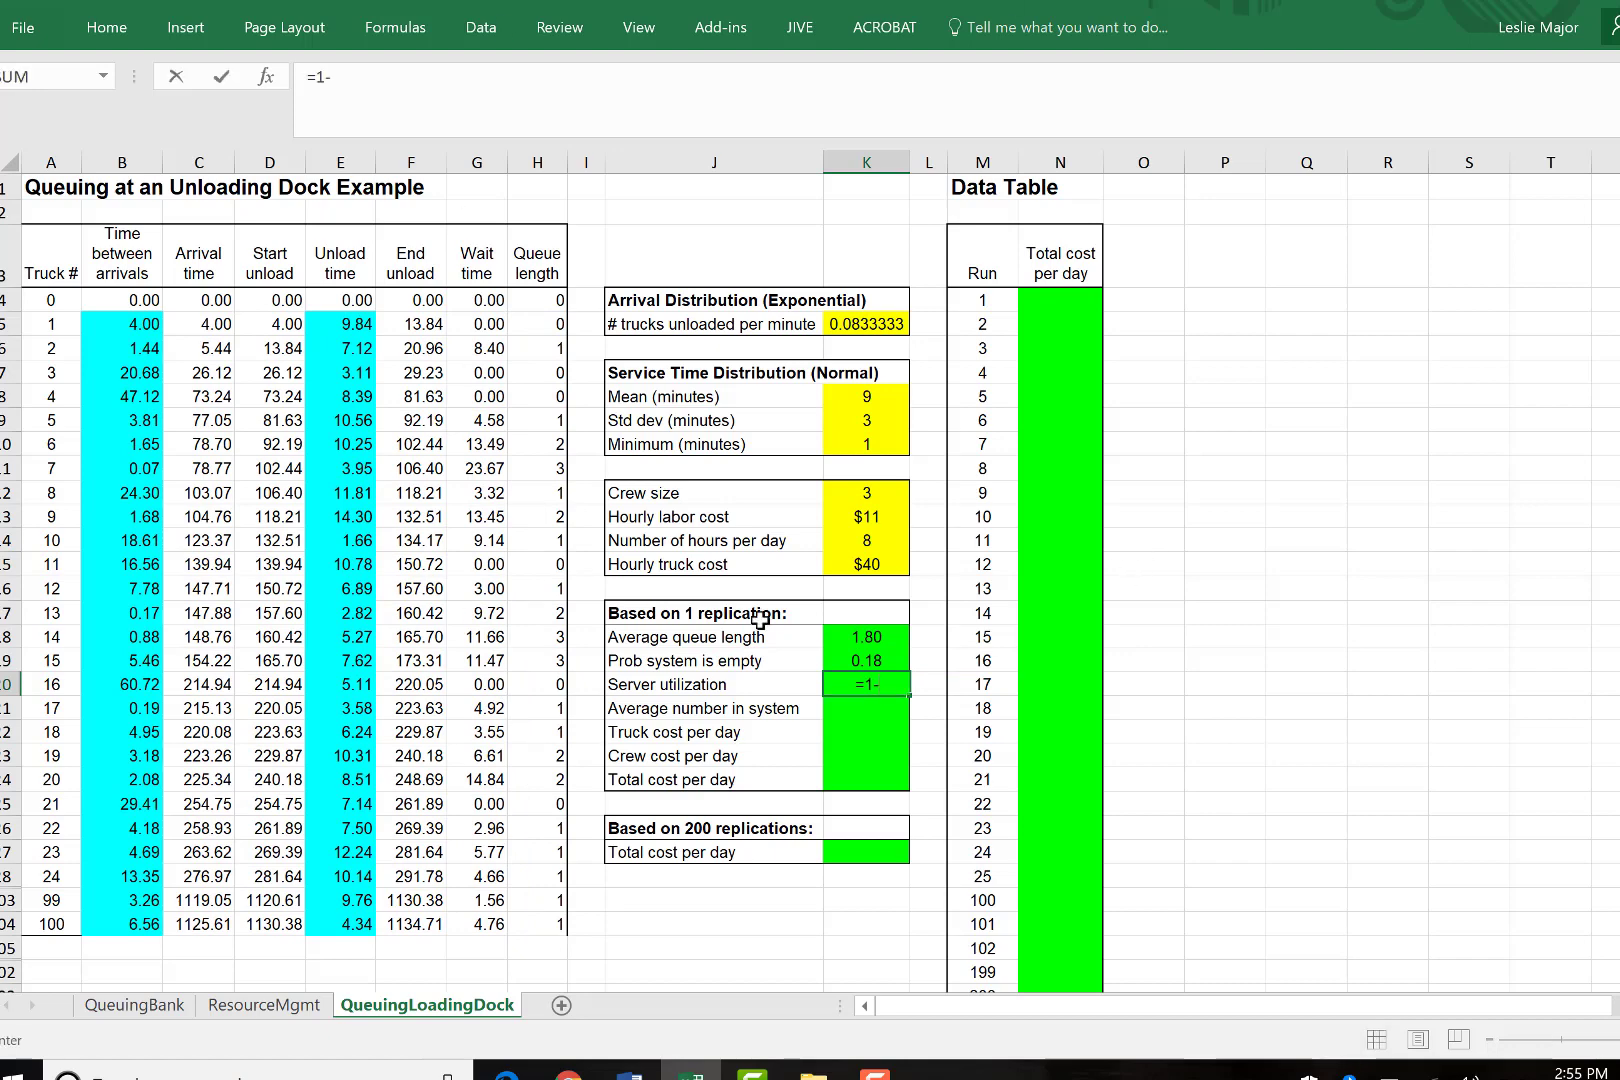
click(888, 661)
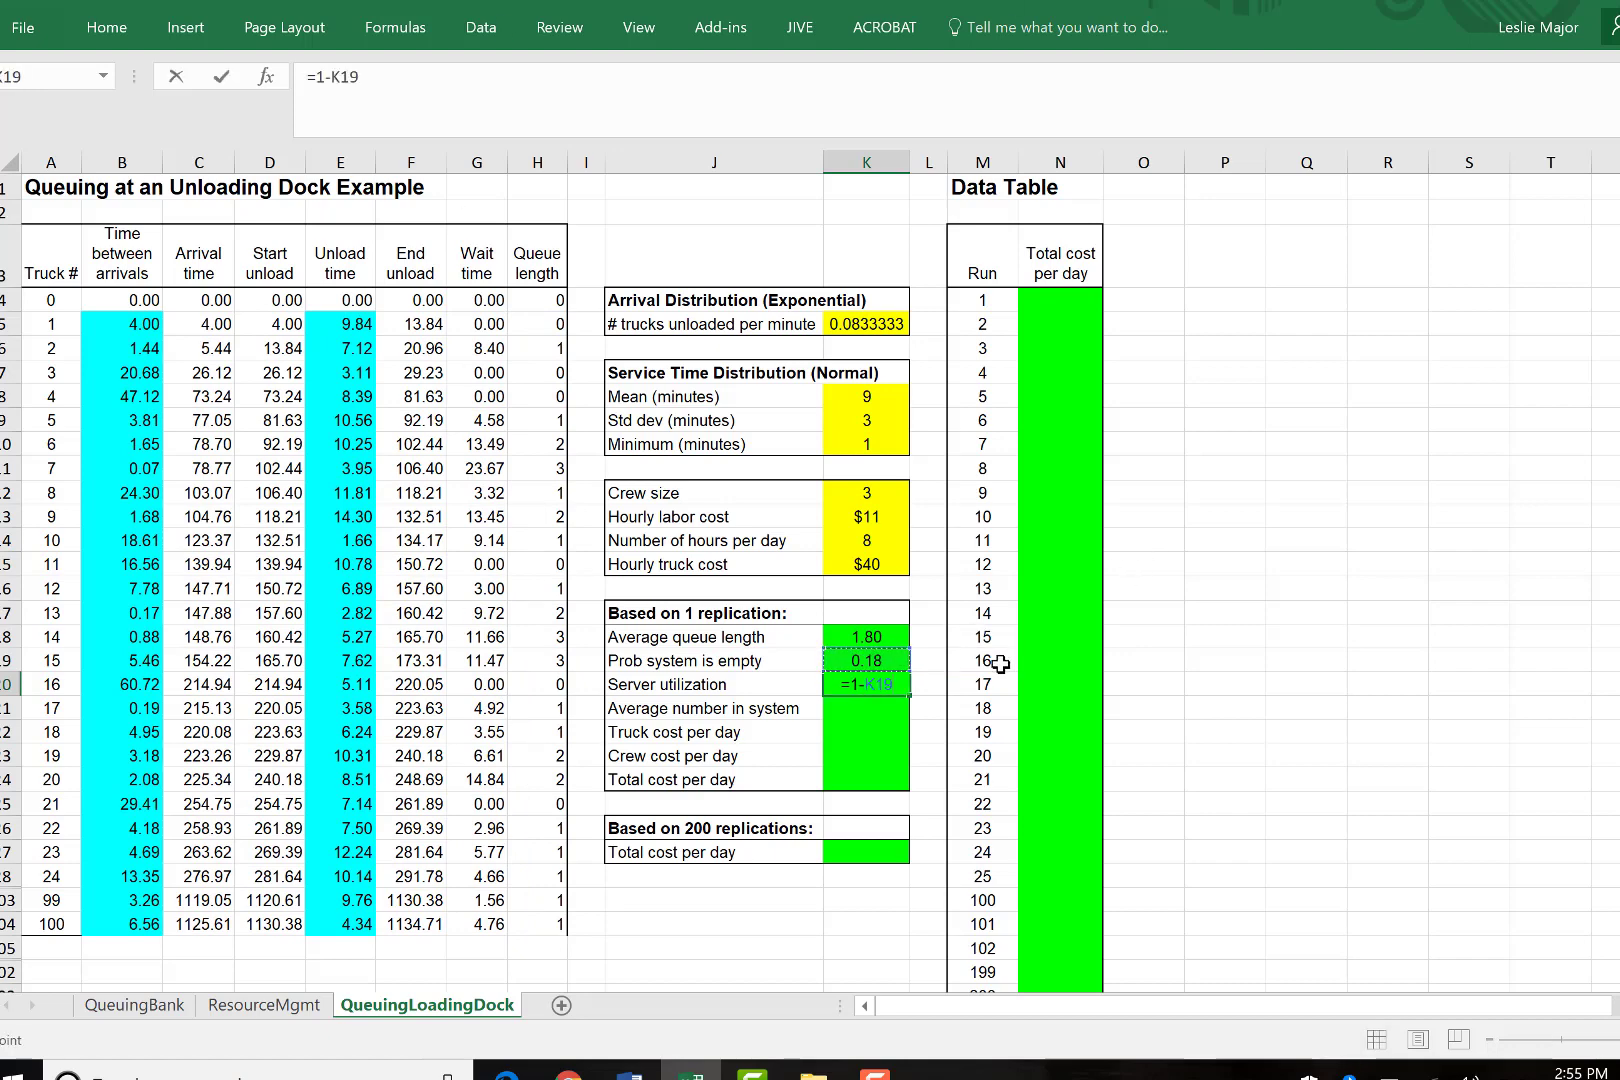
key(ctrl+Return)
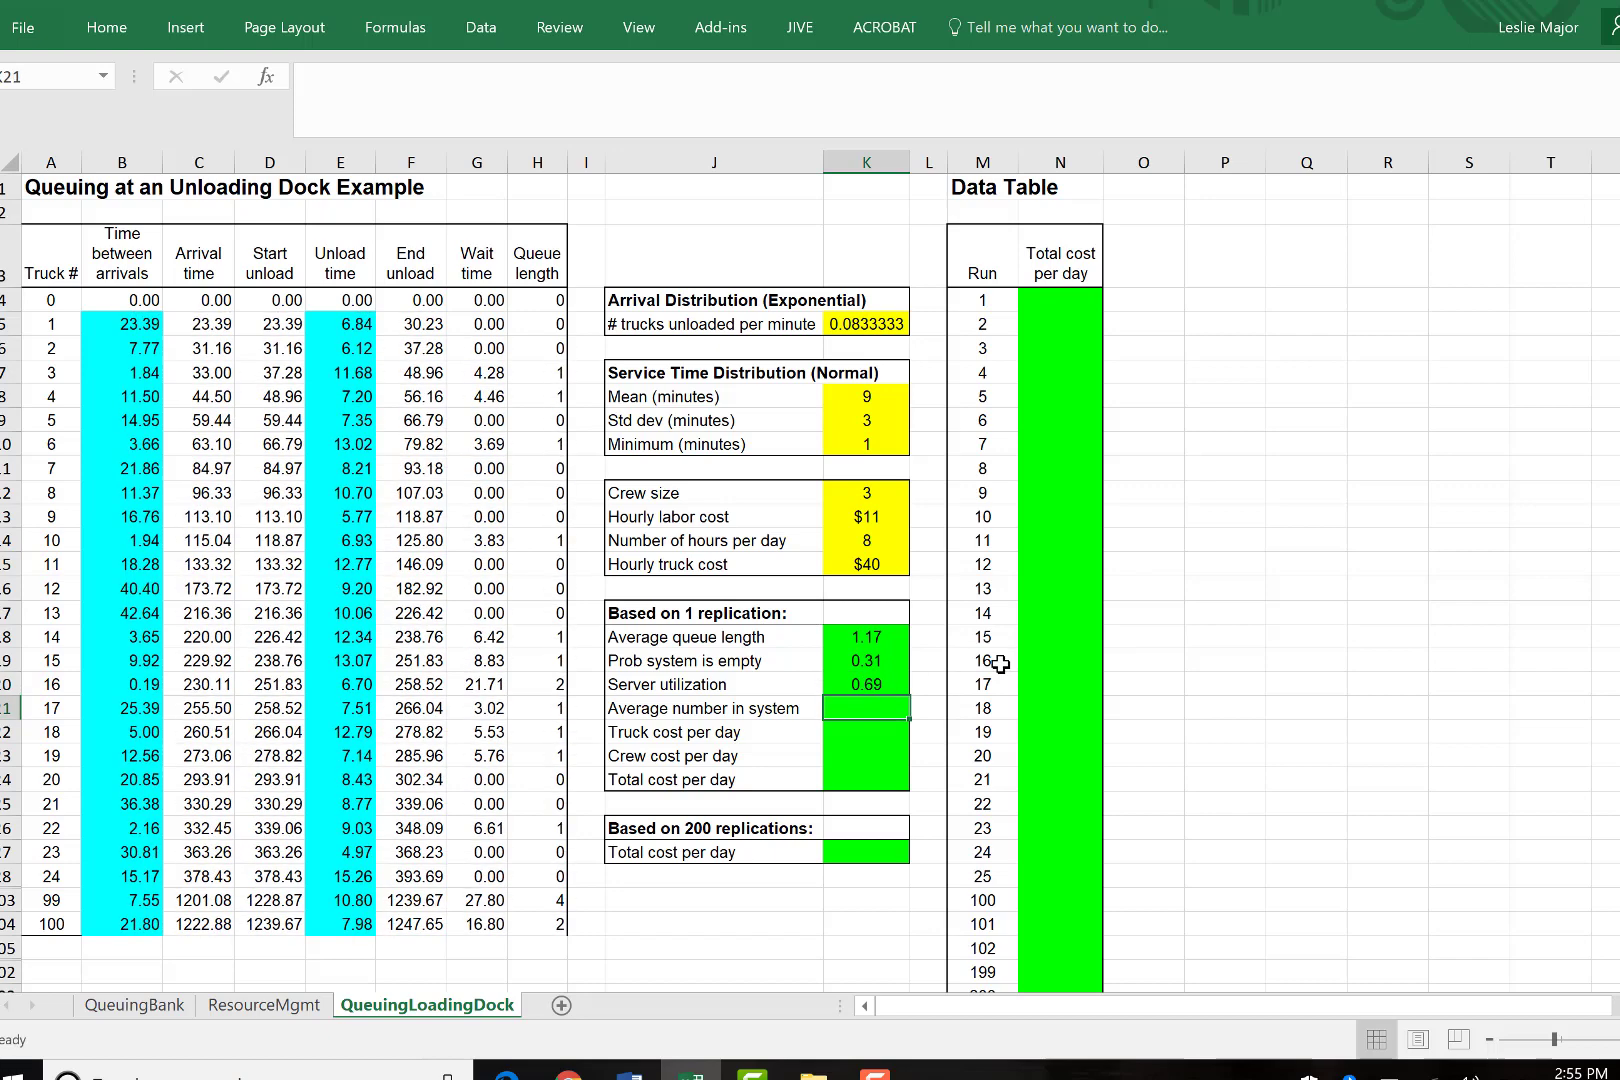
Enter =K18+K20 in K21 for an average number in system of 2.46.
text(=)
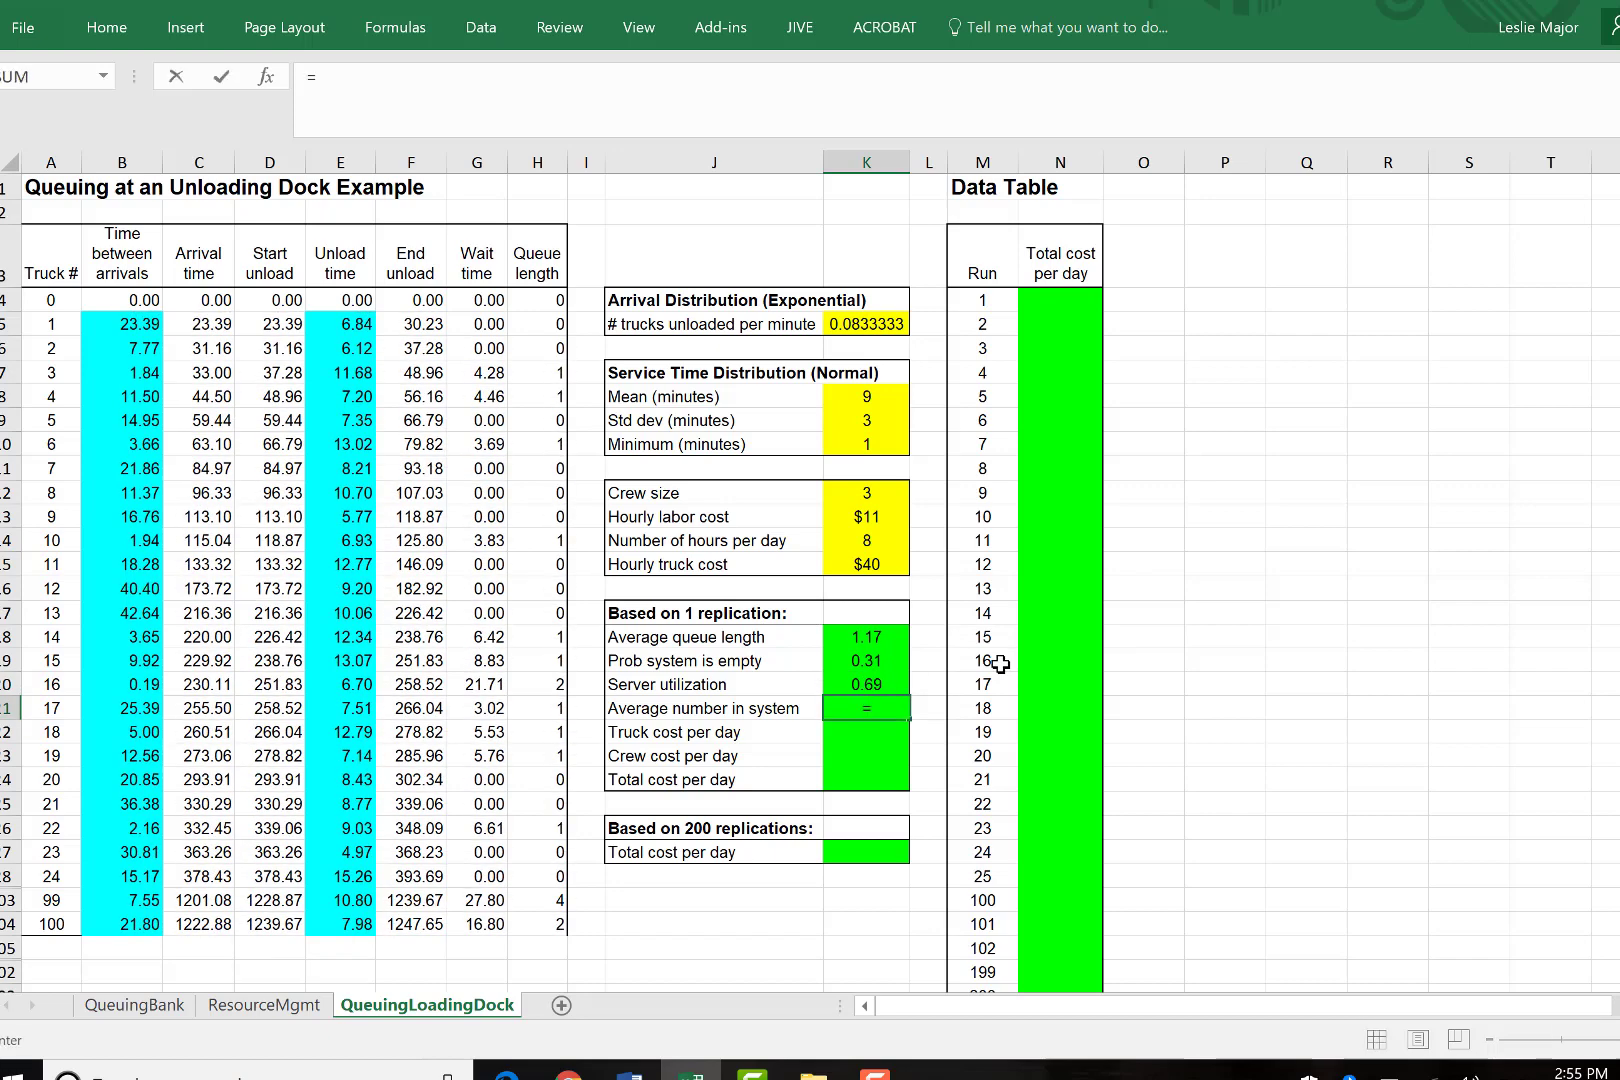
click(896, 642)
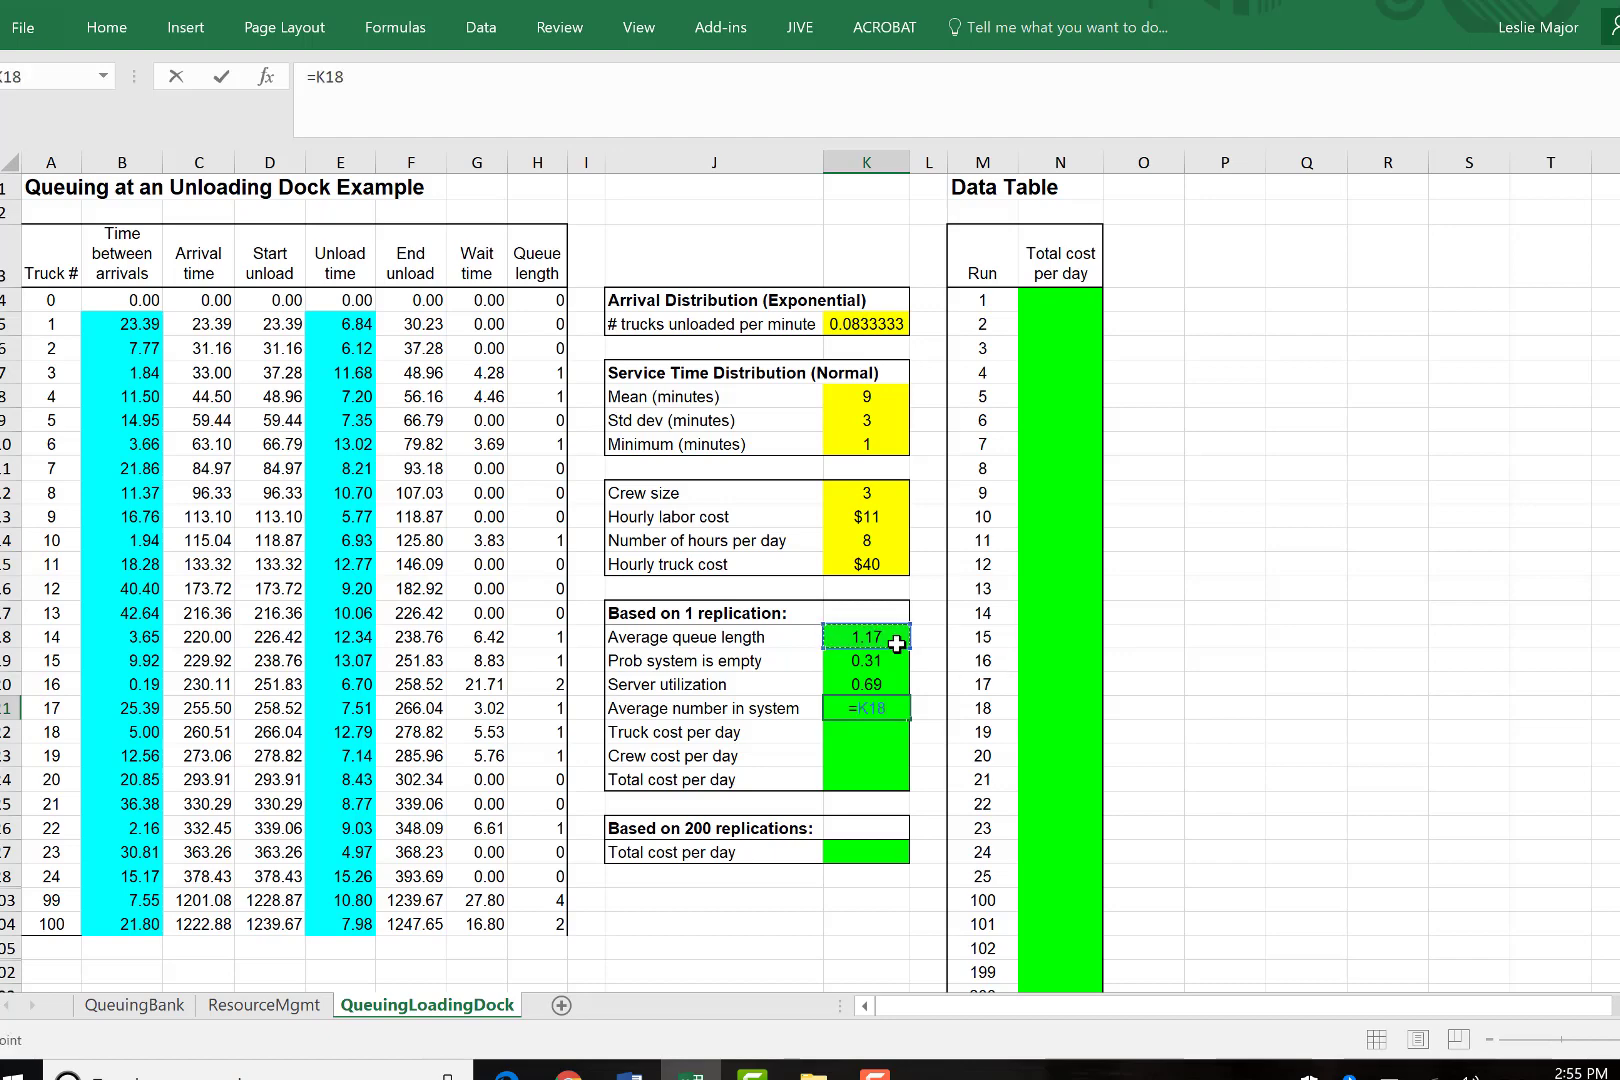
text(+)
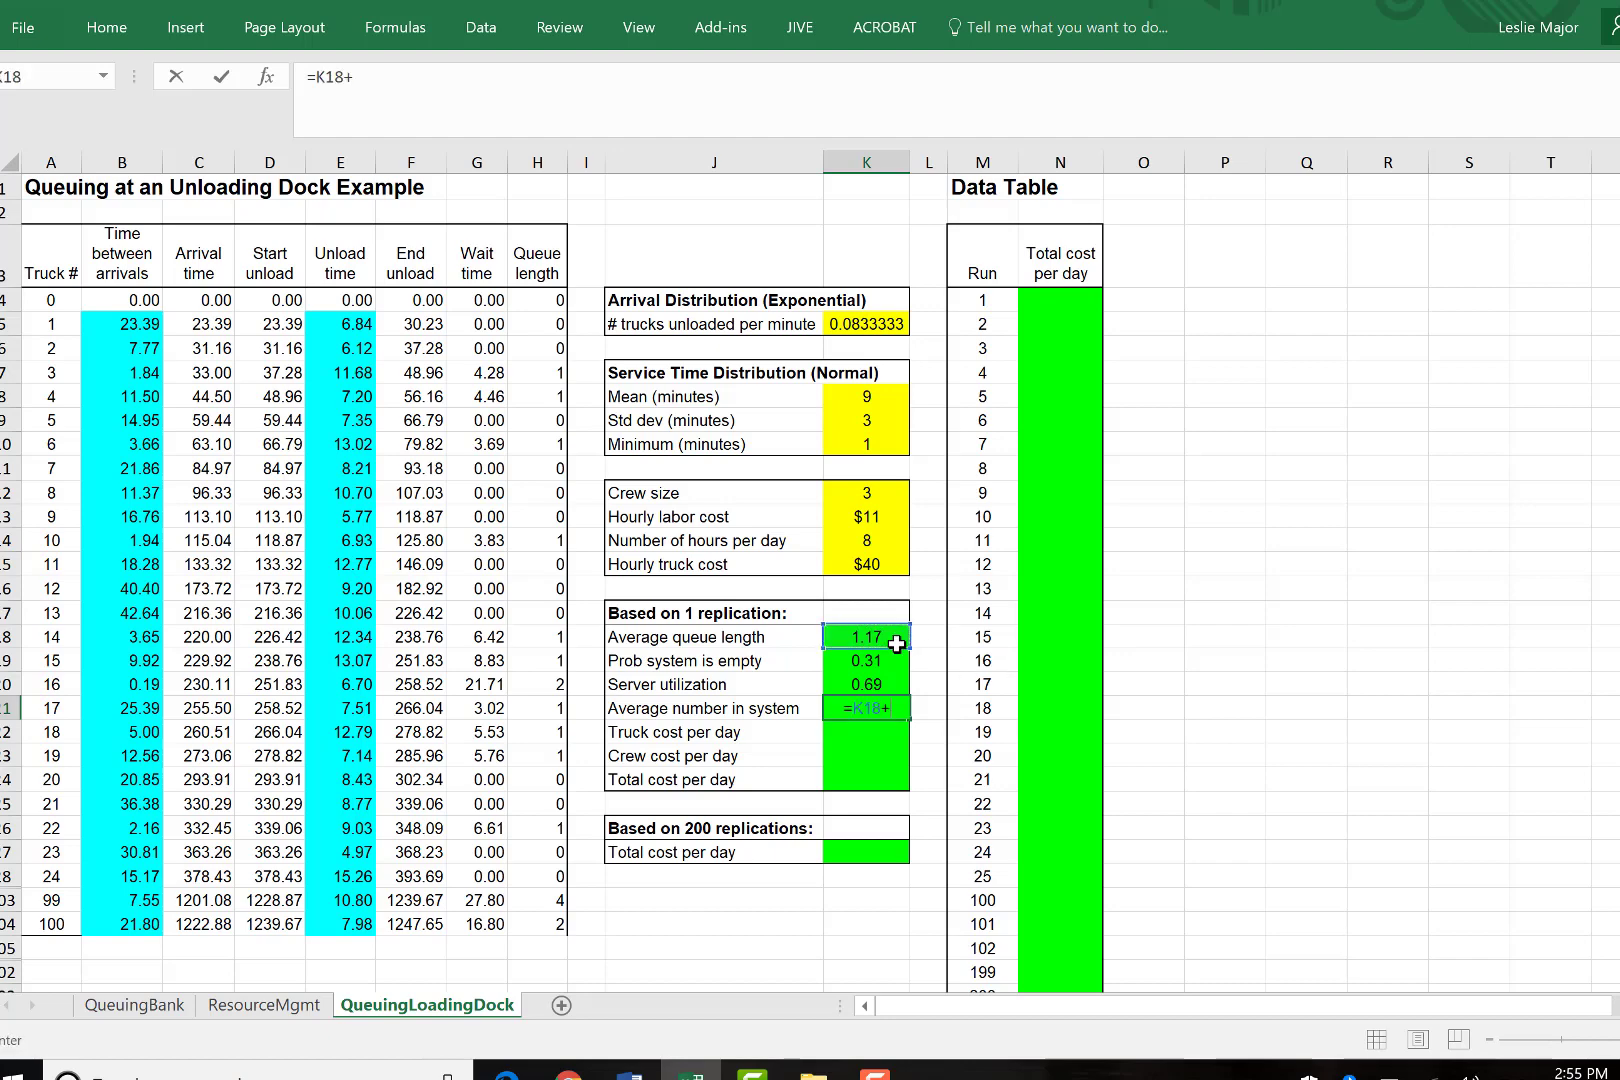
click(865, 684)
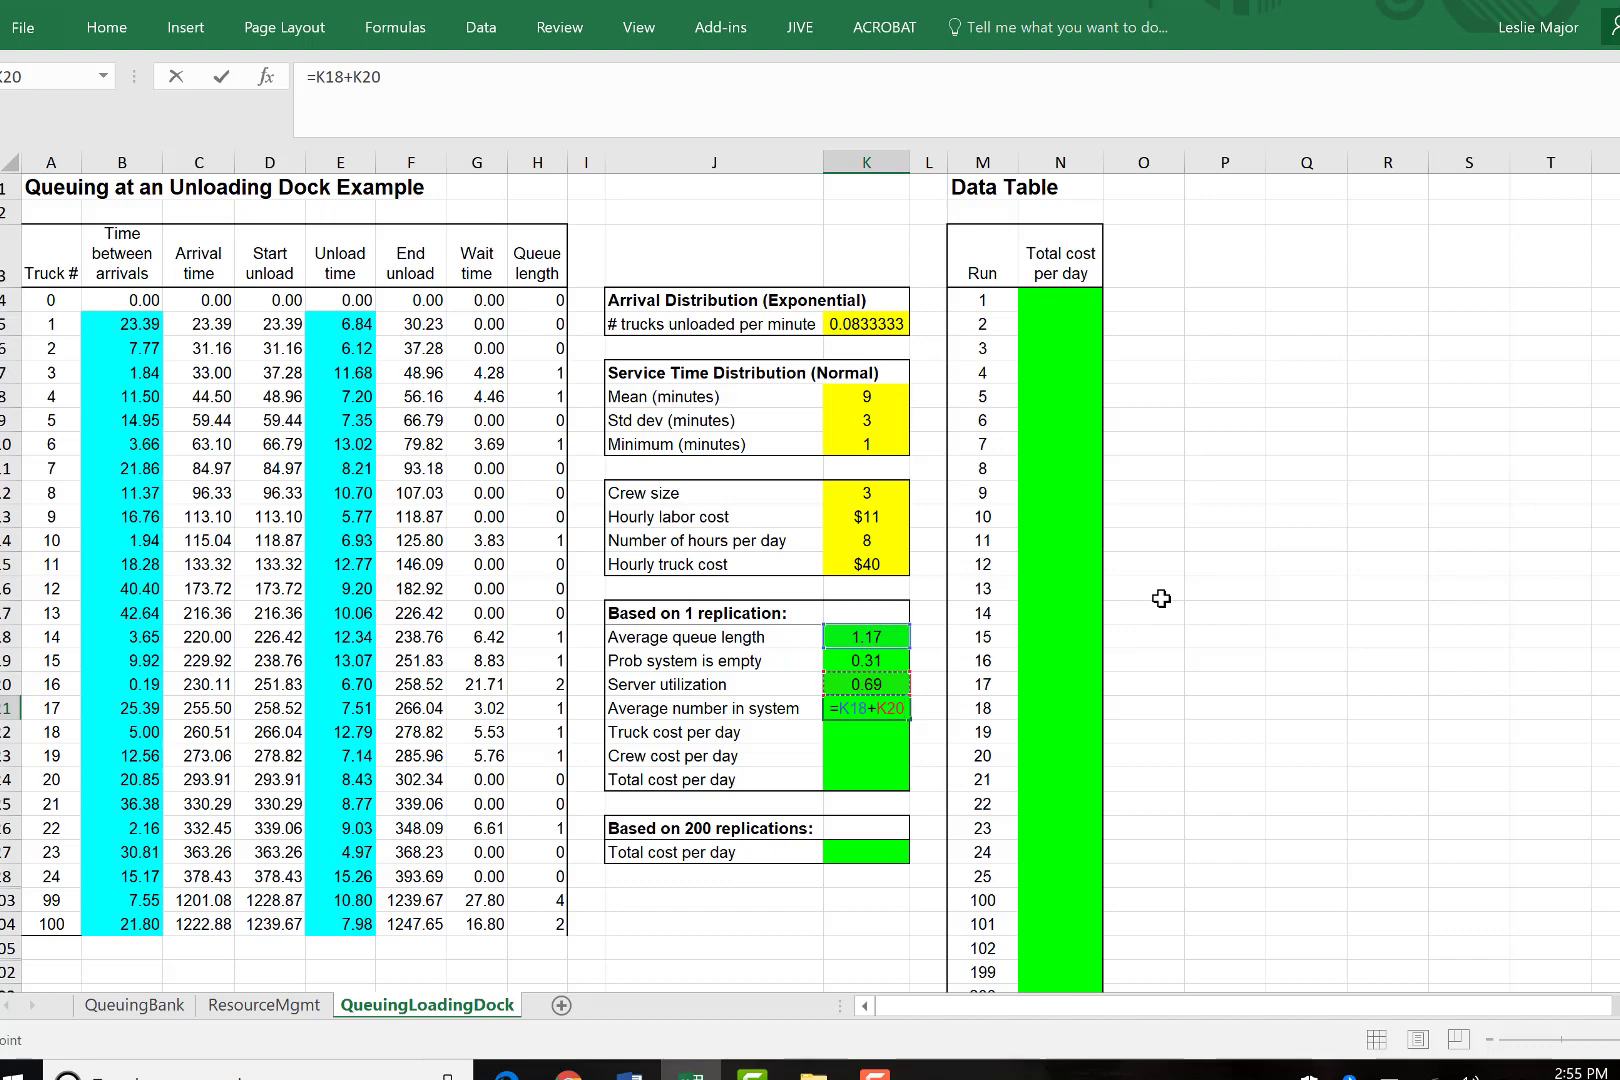
key(ctrl+Return)
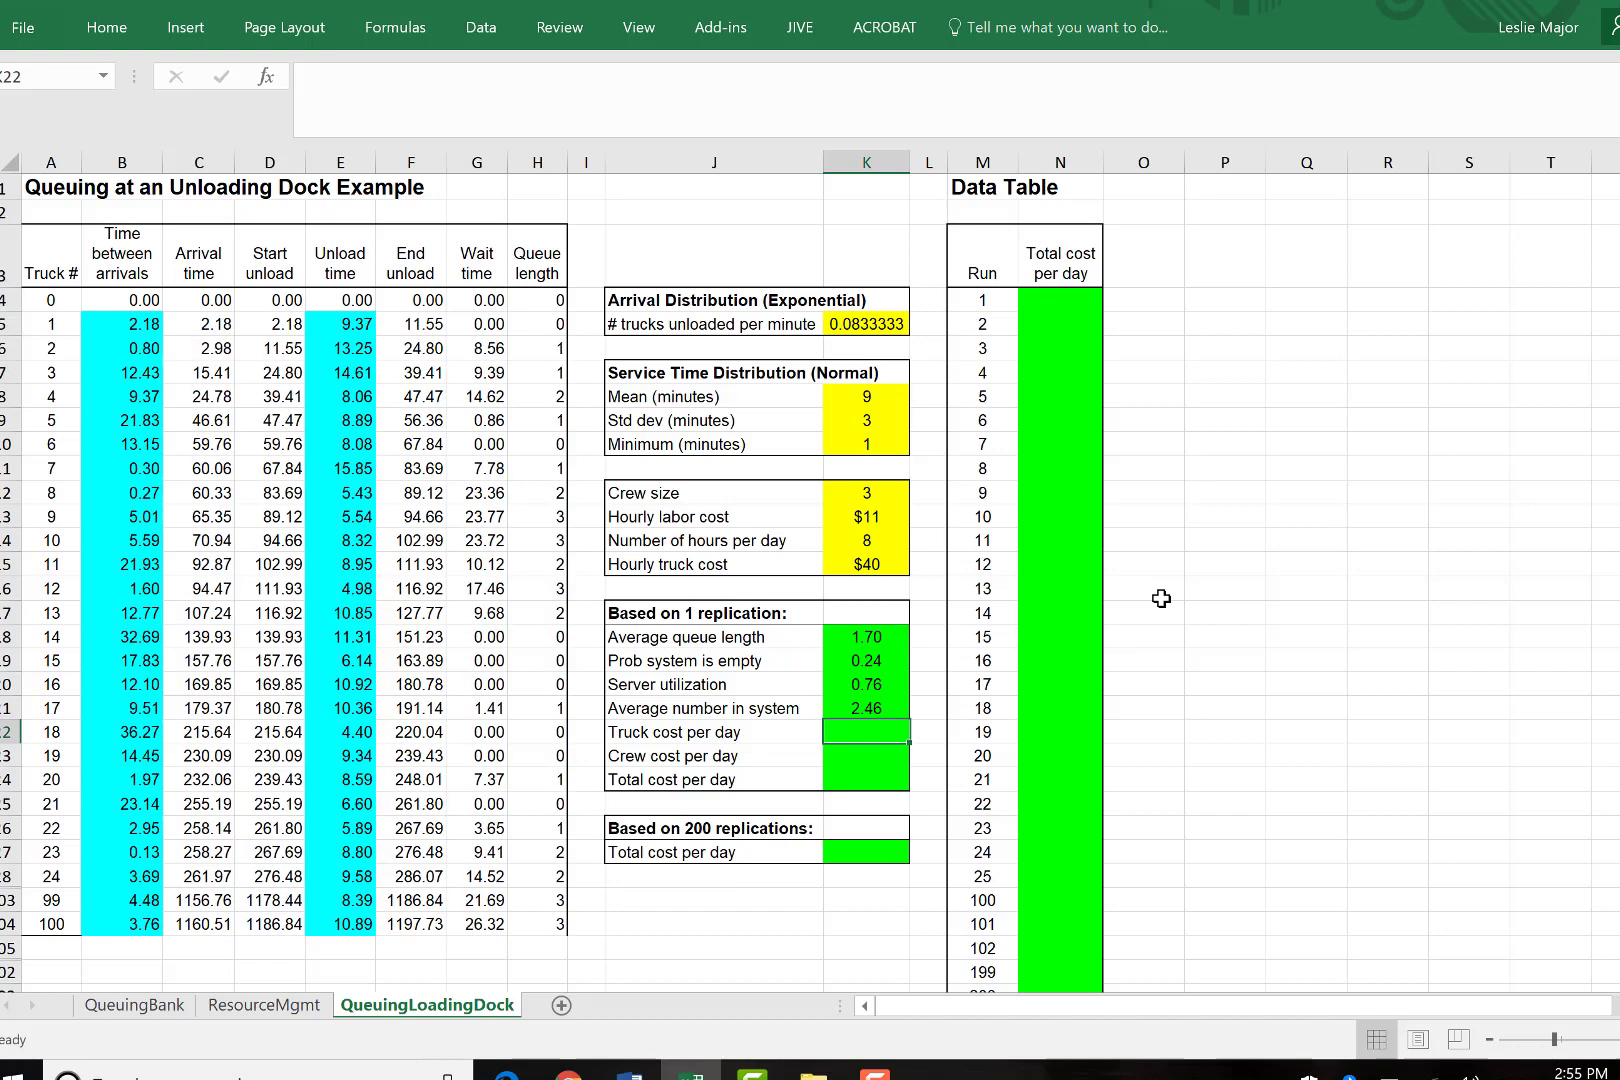
Enter truck cost per day =K21*K14*K15 in K22, giving $1,095.48.
text(=)
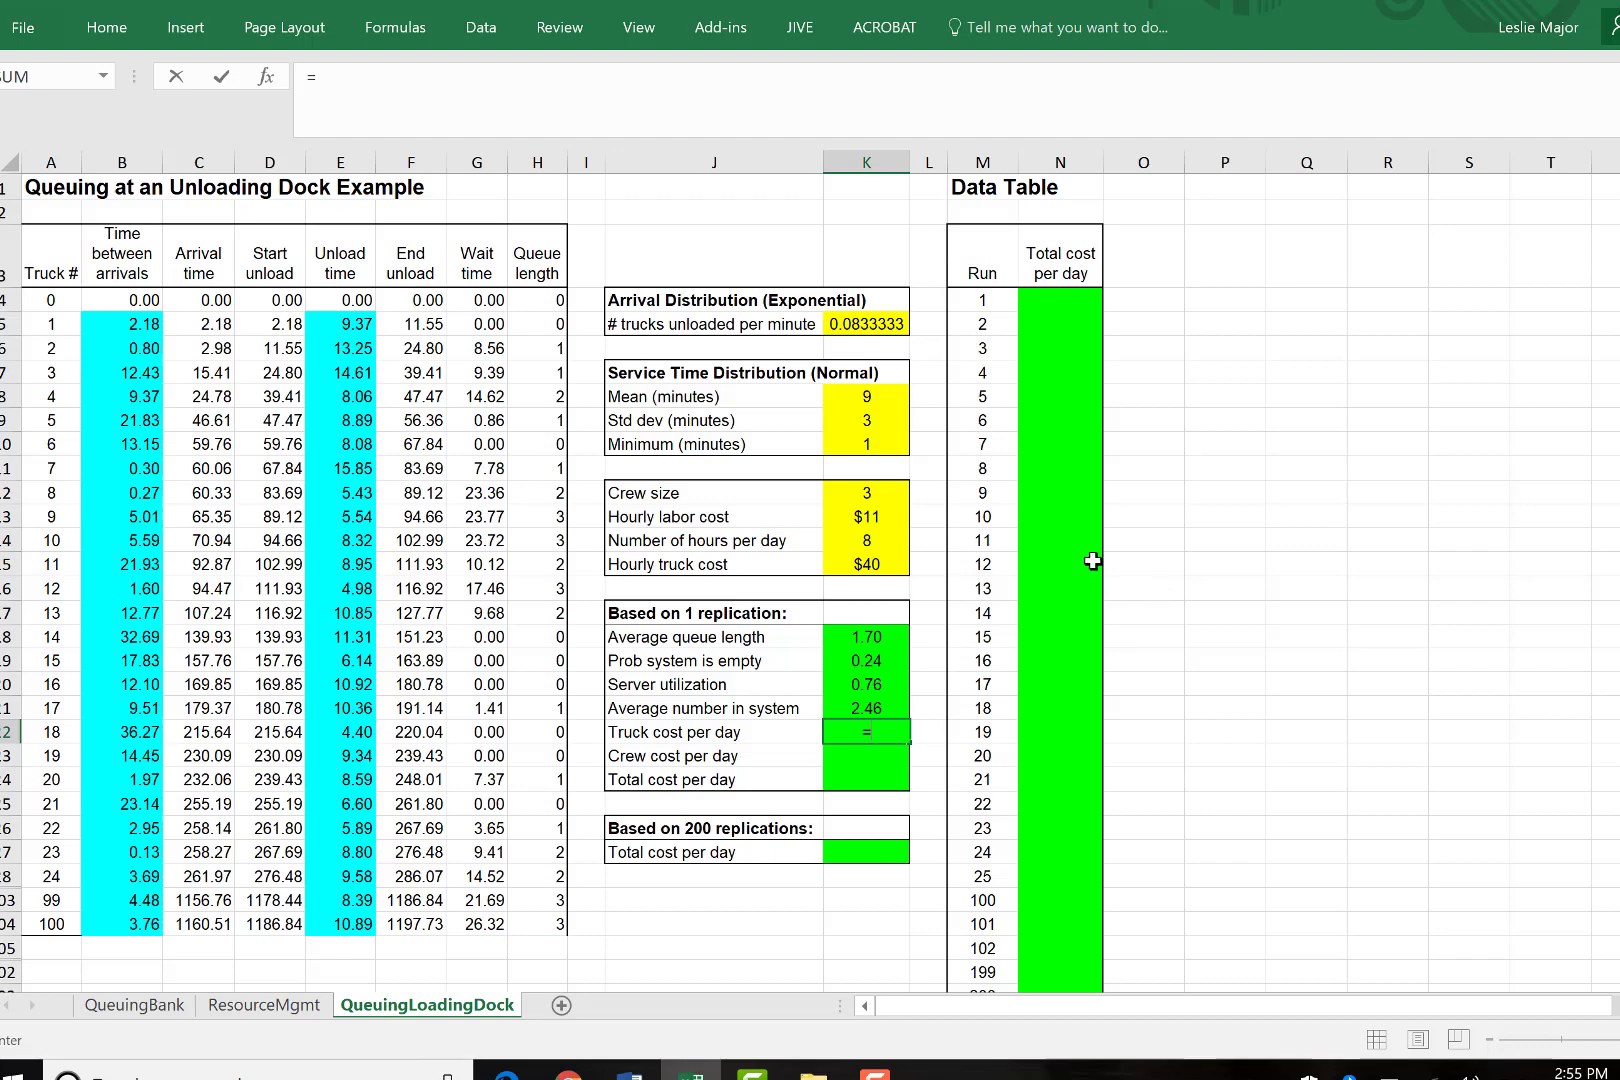
click(866, 710)
text(*)
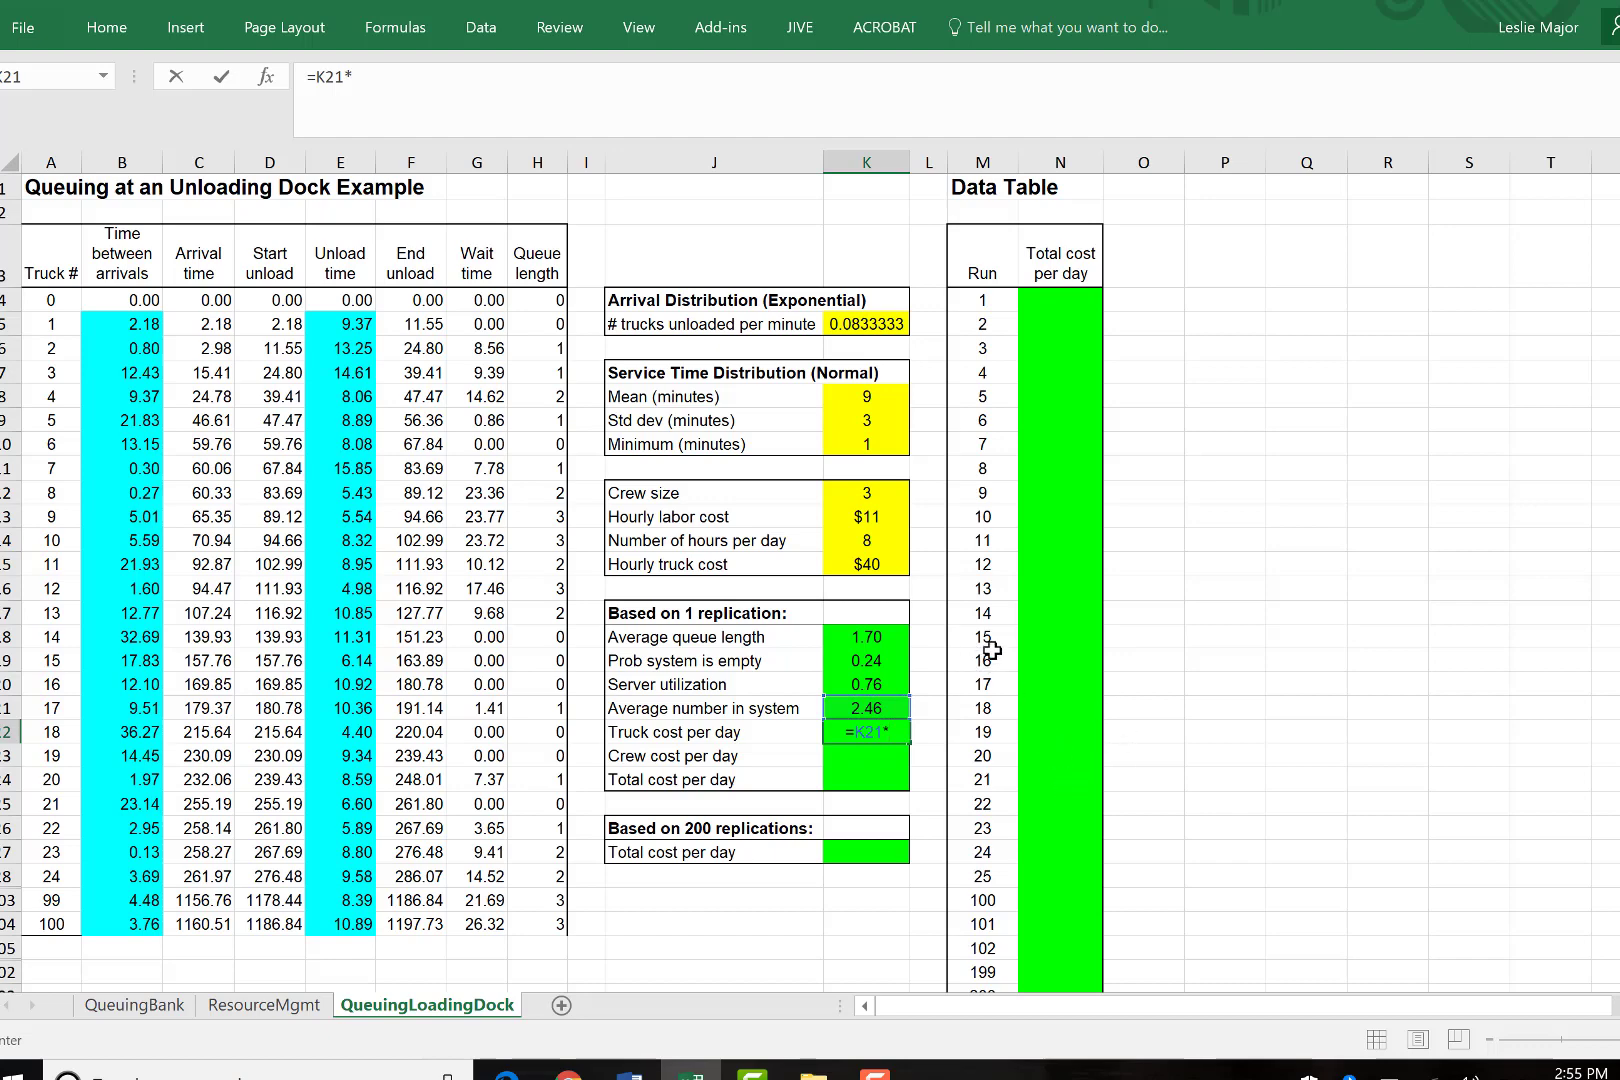
click(847, 534)
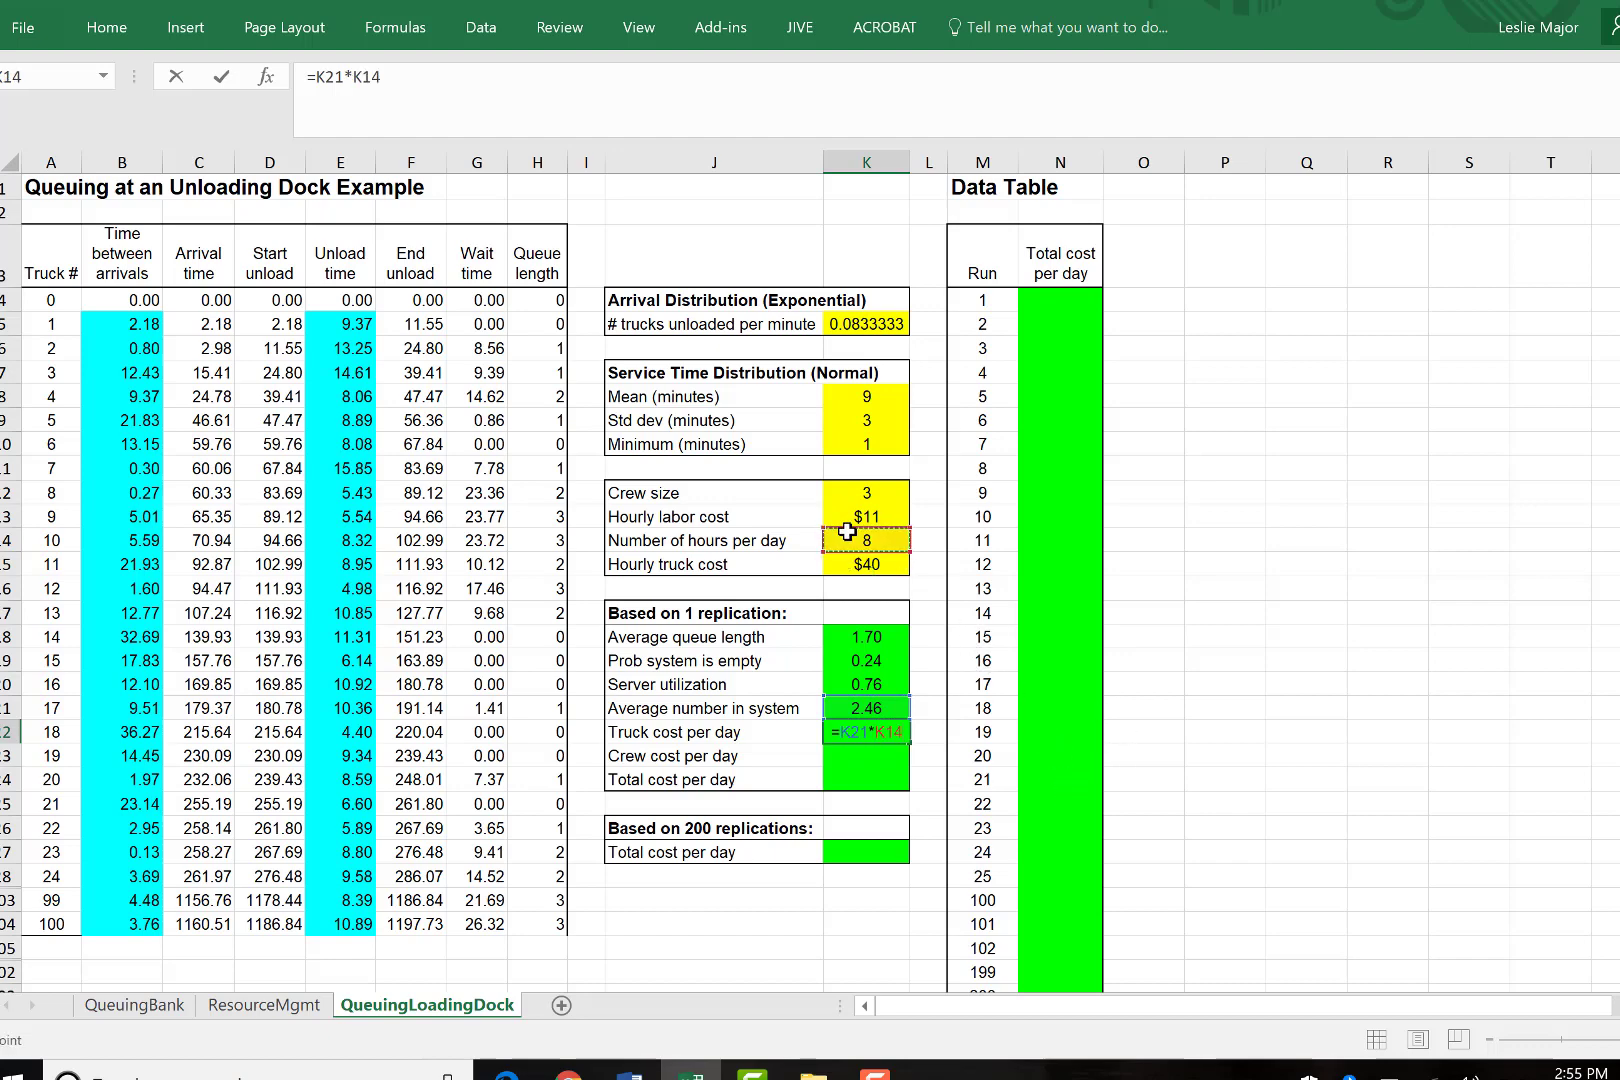
text(*)
click(831, 560)
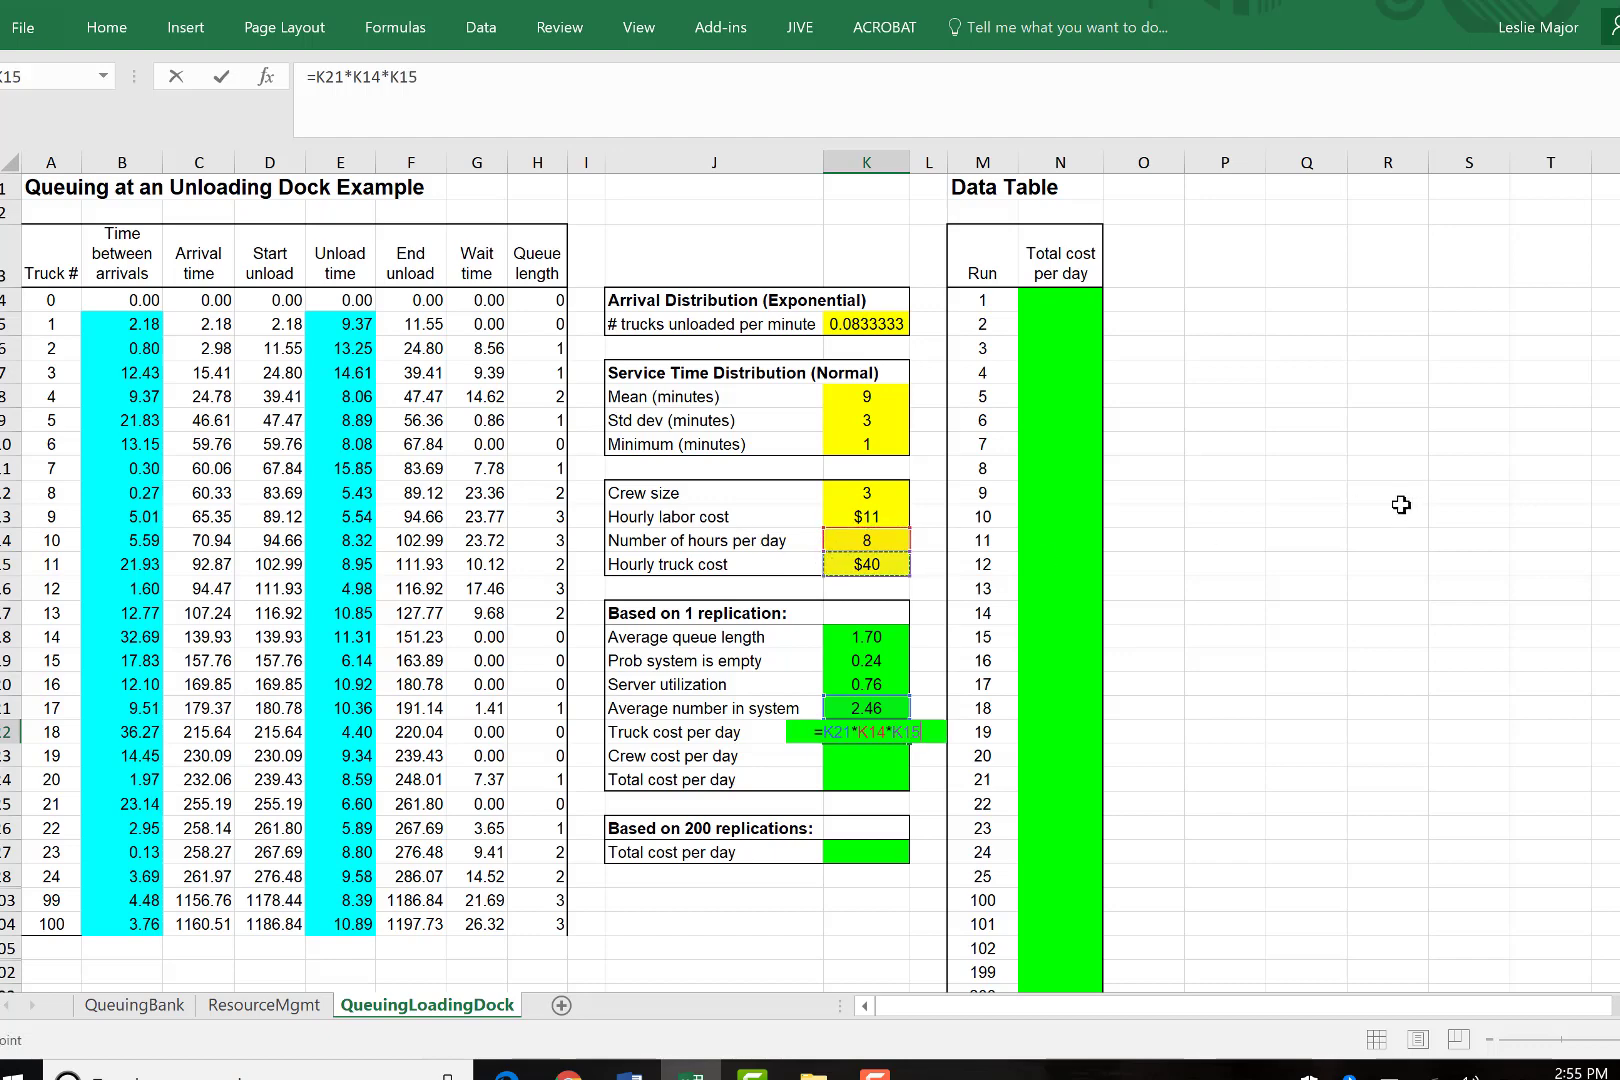
key(Return)
Enter crew cost per day =K12*K13*K14 in K23, giving $264.00.
text(=)
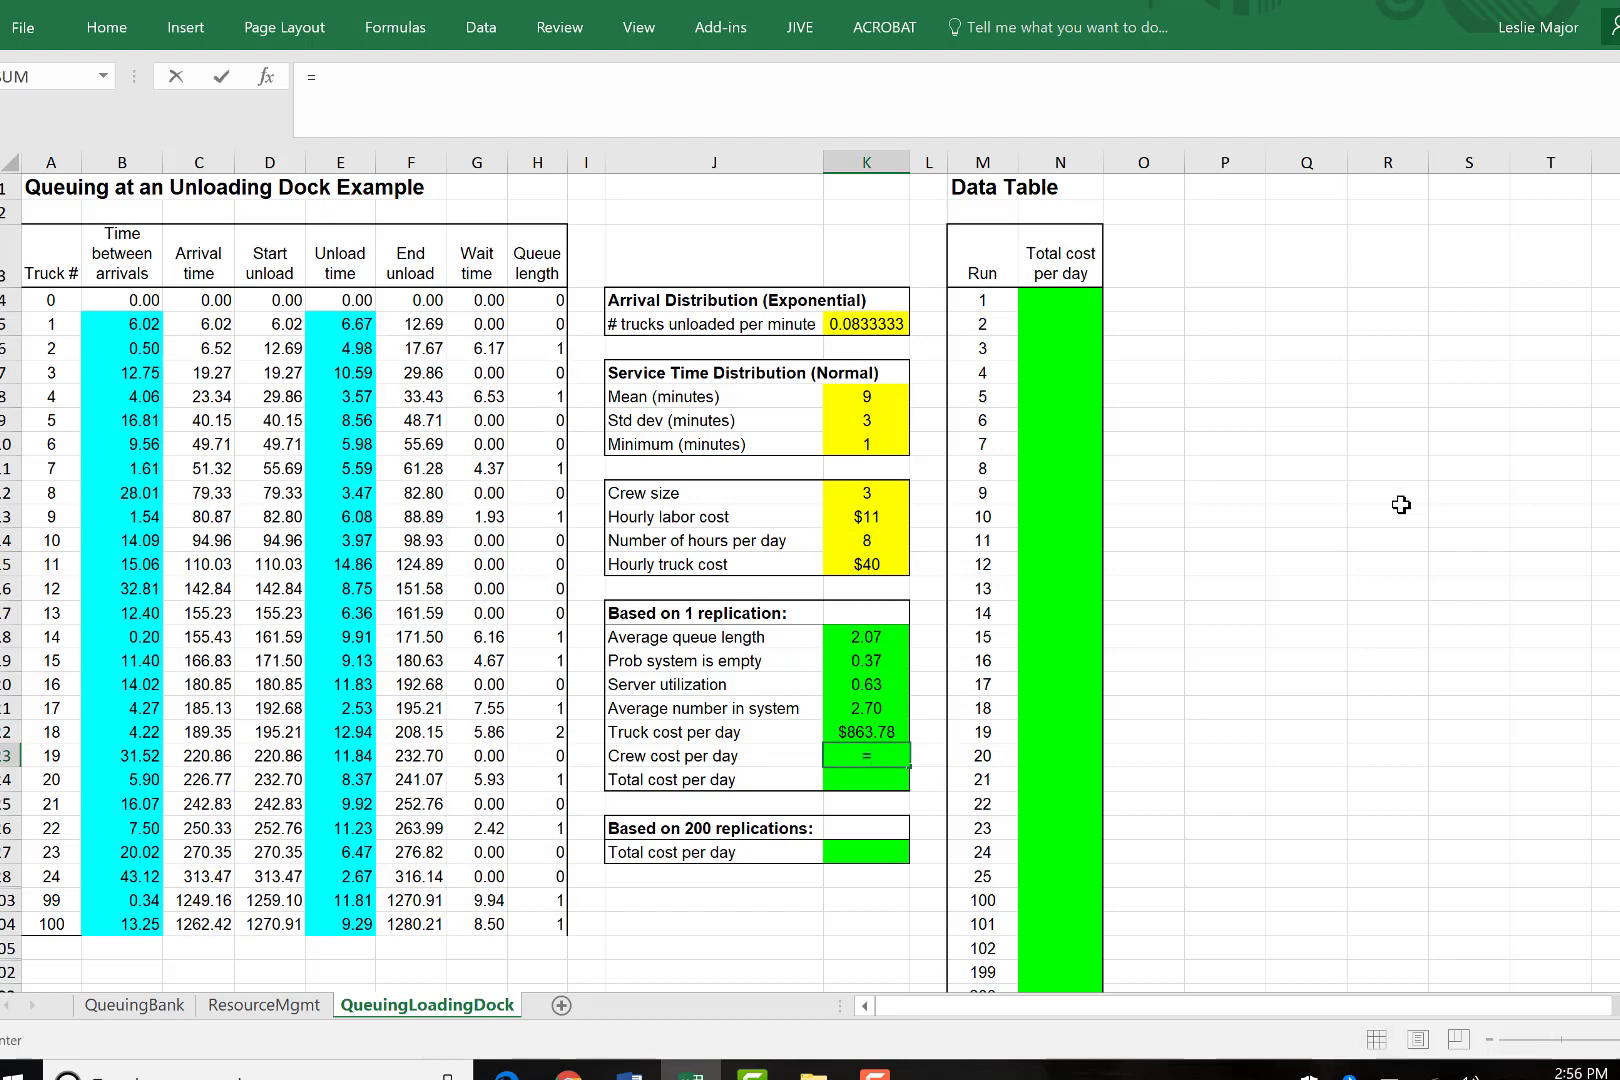
click(886, 490)
text(*)
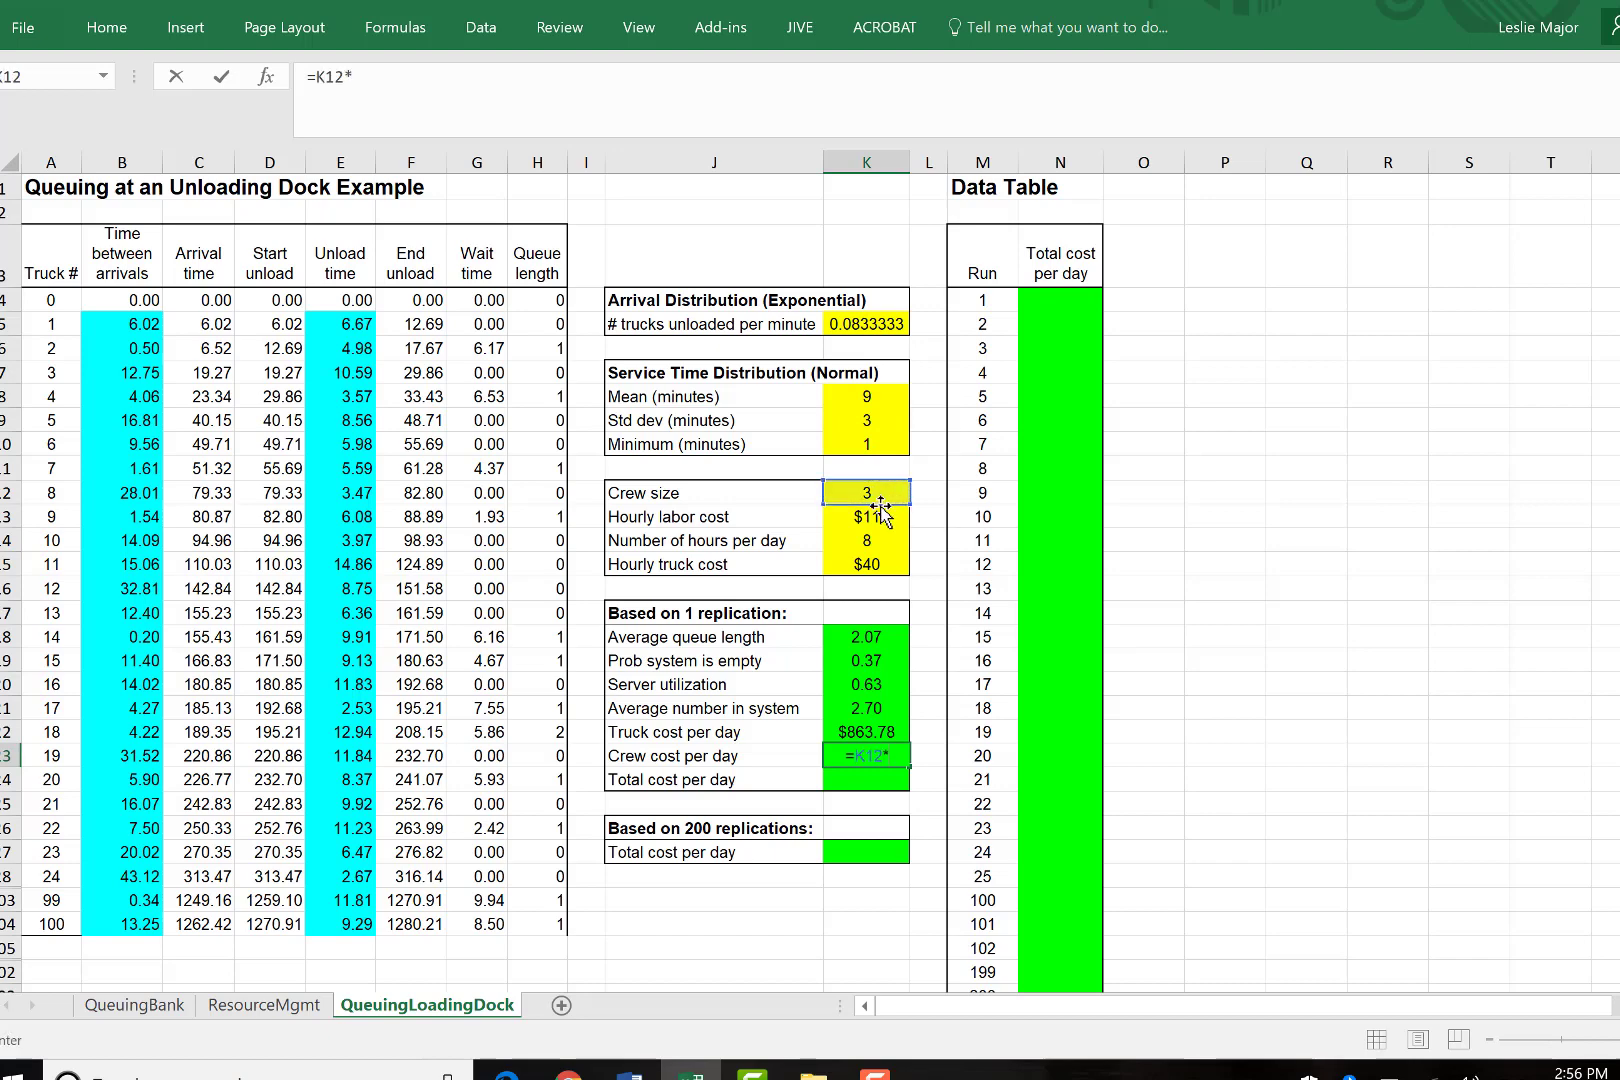
click(878, 515)
text(*)
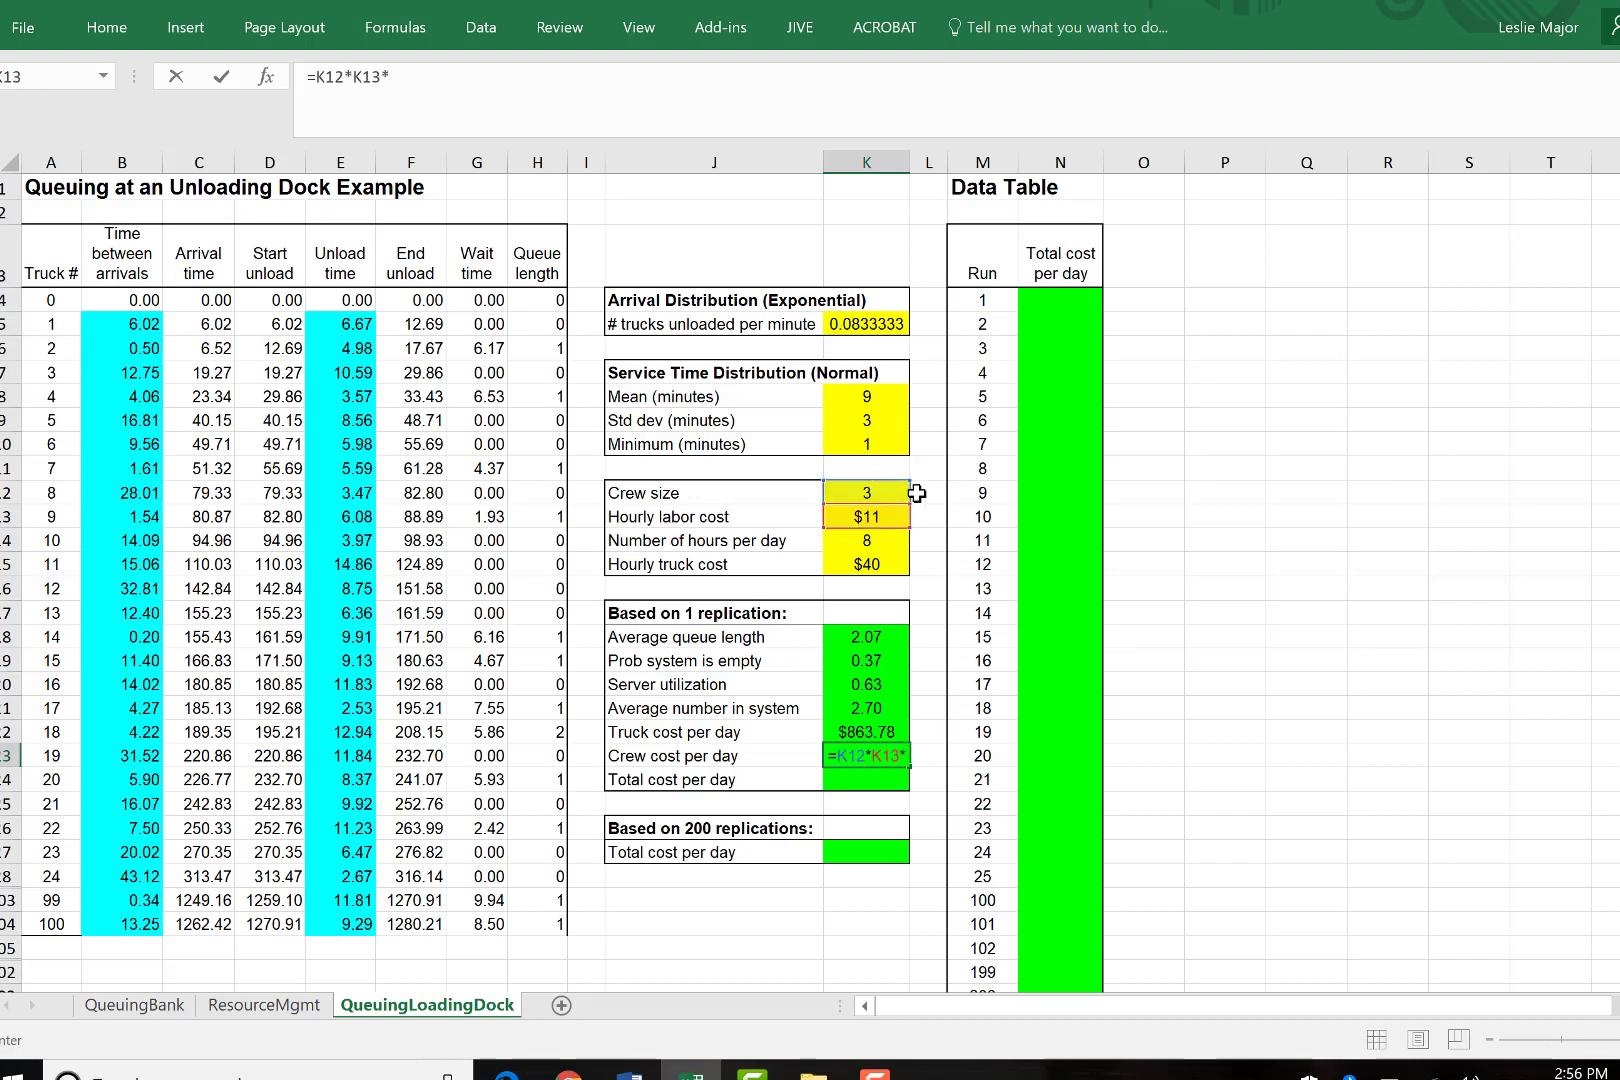
click(880, 538)
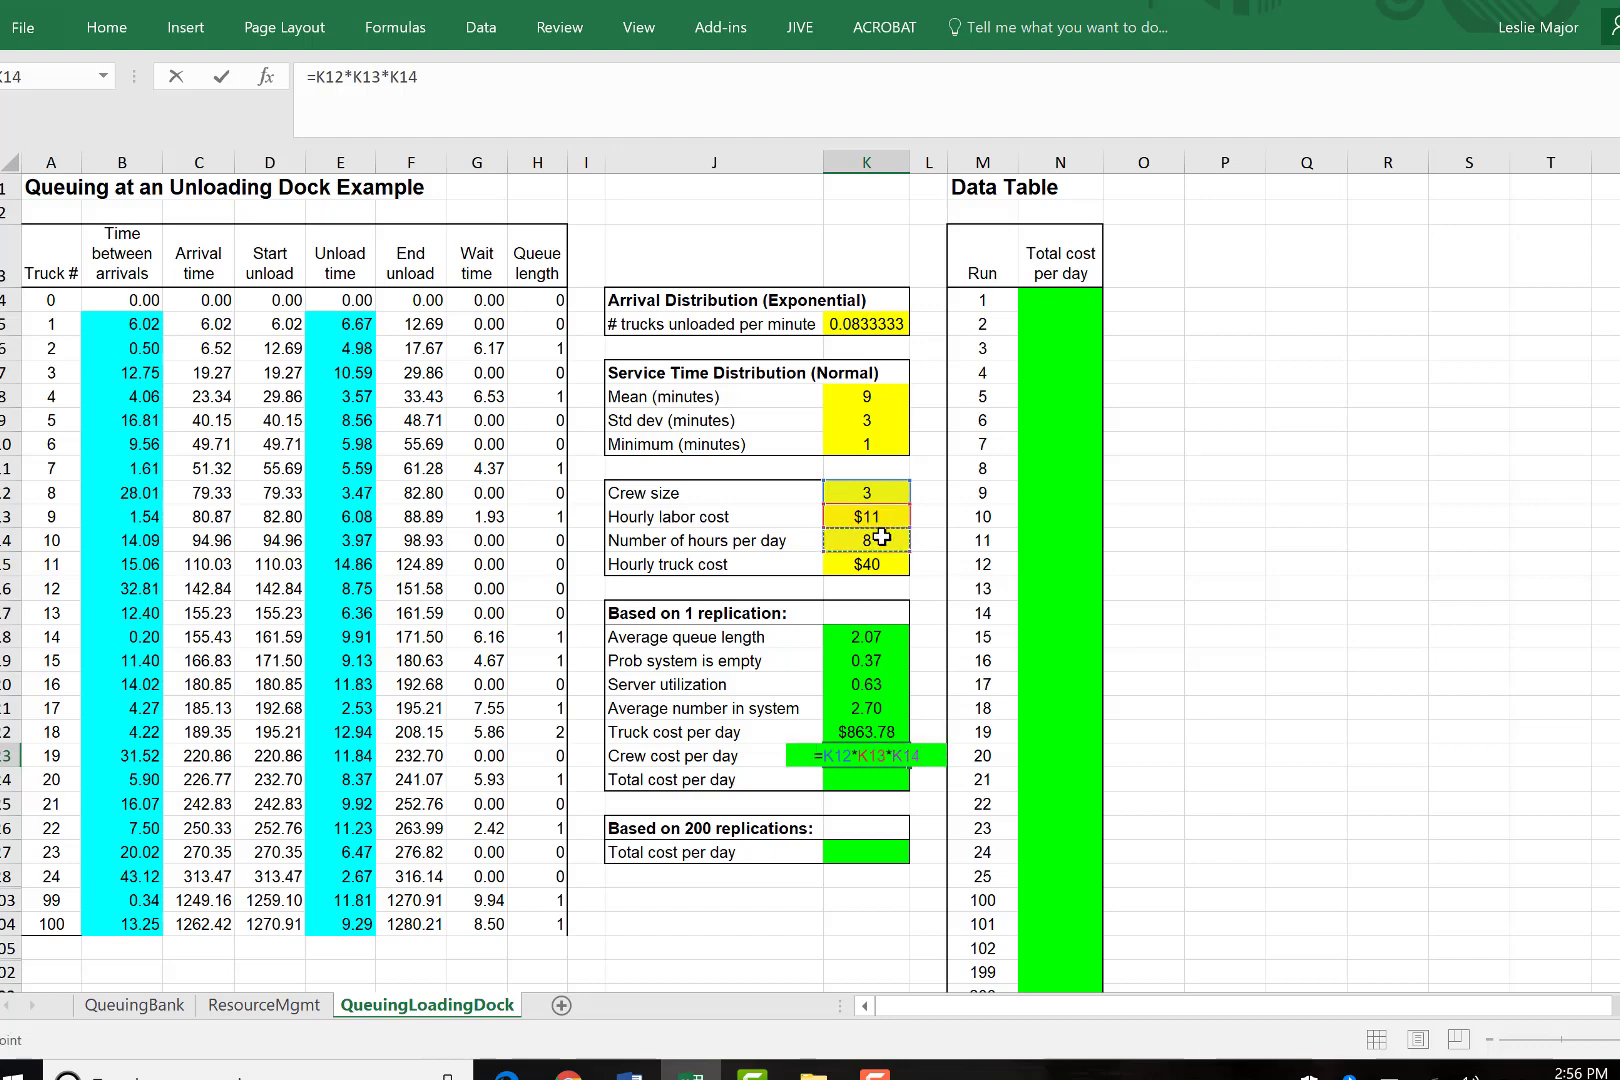
key(ctrl+Return)
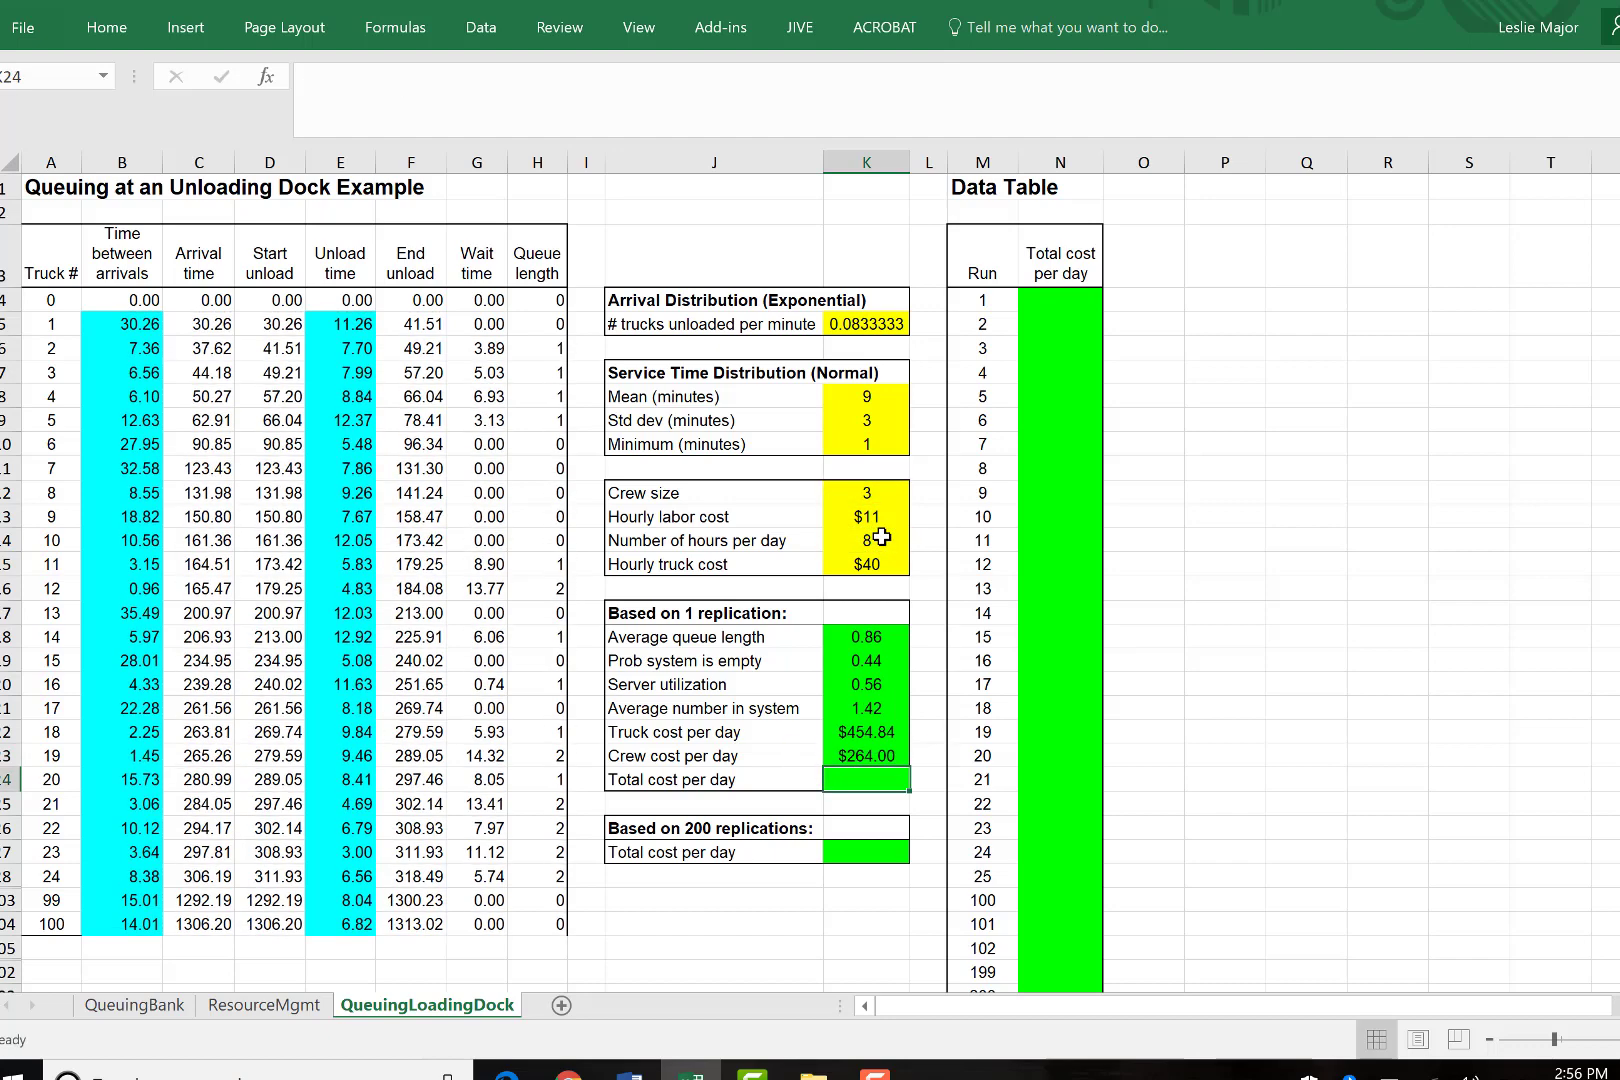
Enter total cost per day =SUM(K22:K23) in K24, giving $1,359.48.
text(=su)
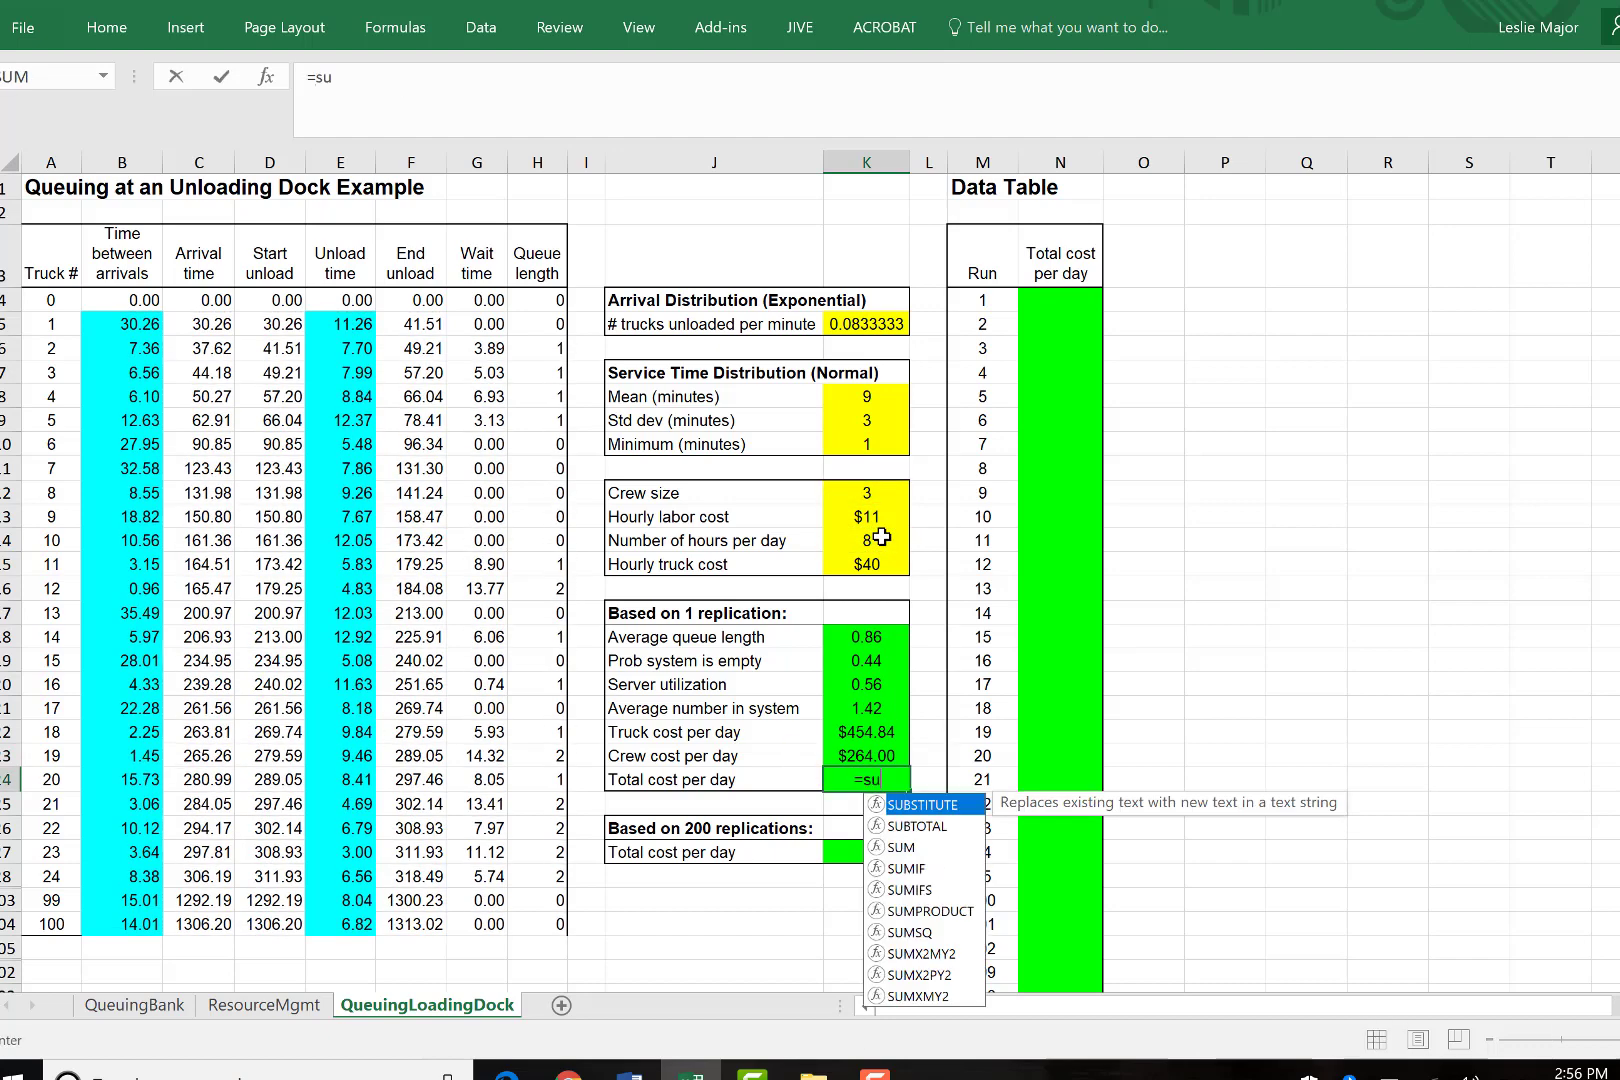
text(m()
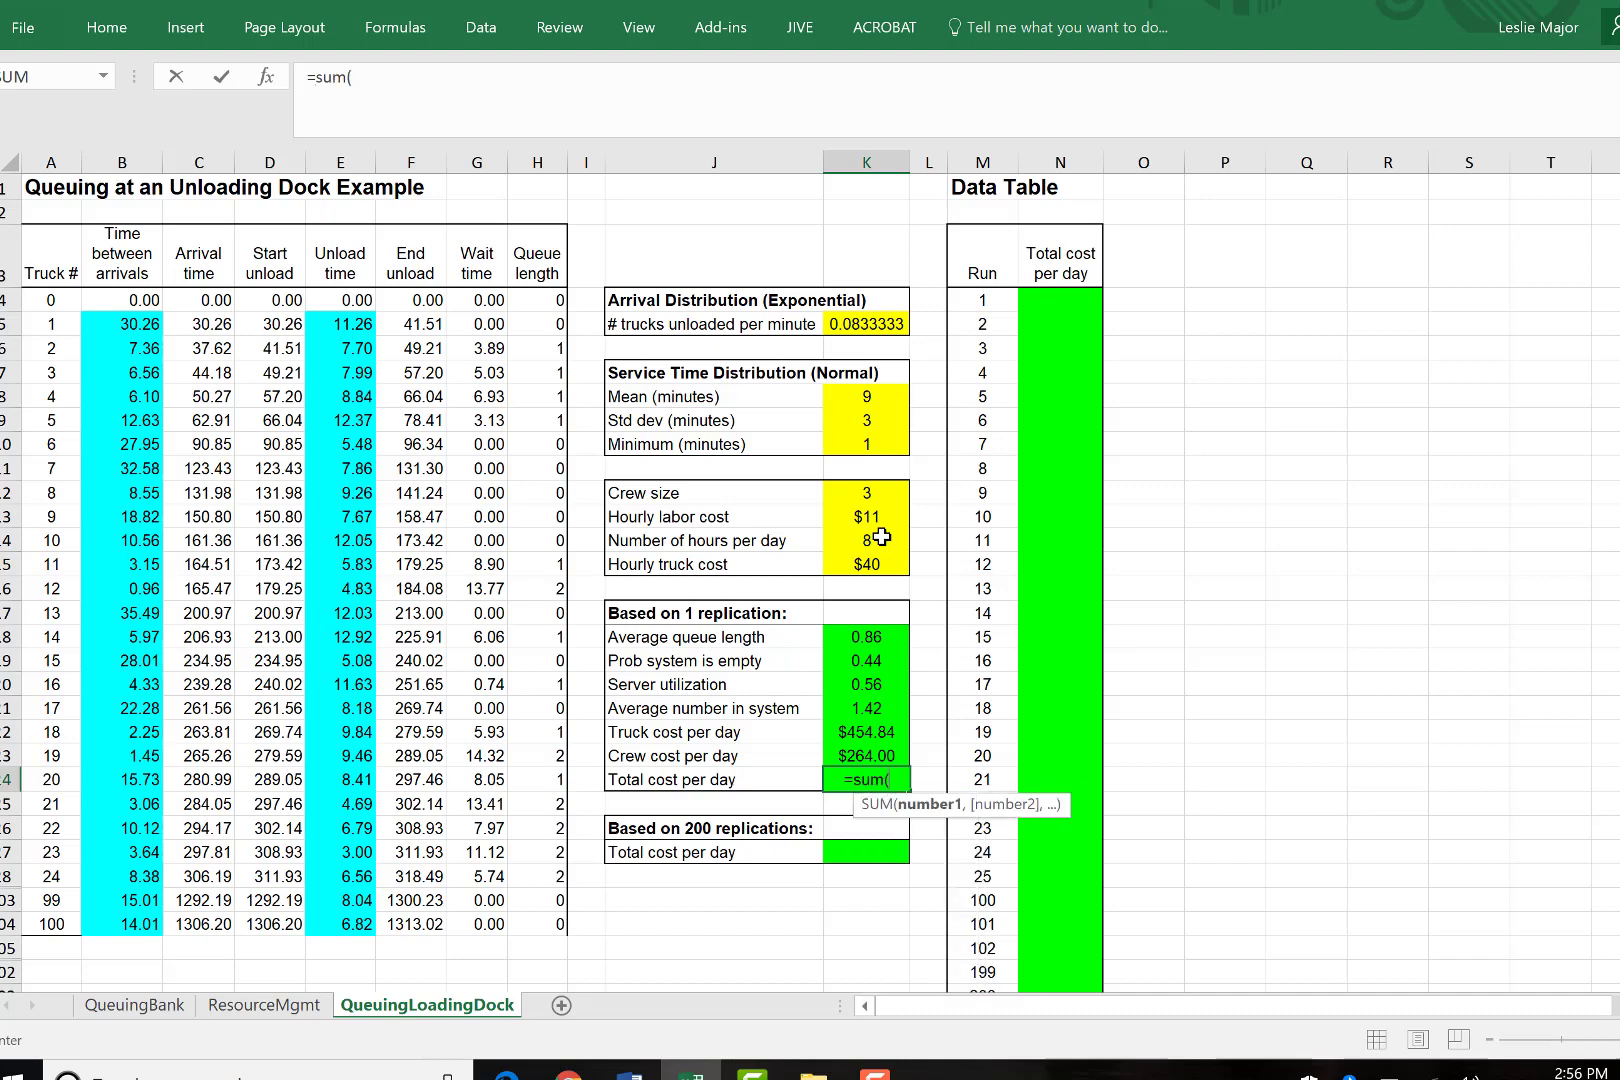
click(858, 736)
drag(858, 744, 862, 758)
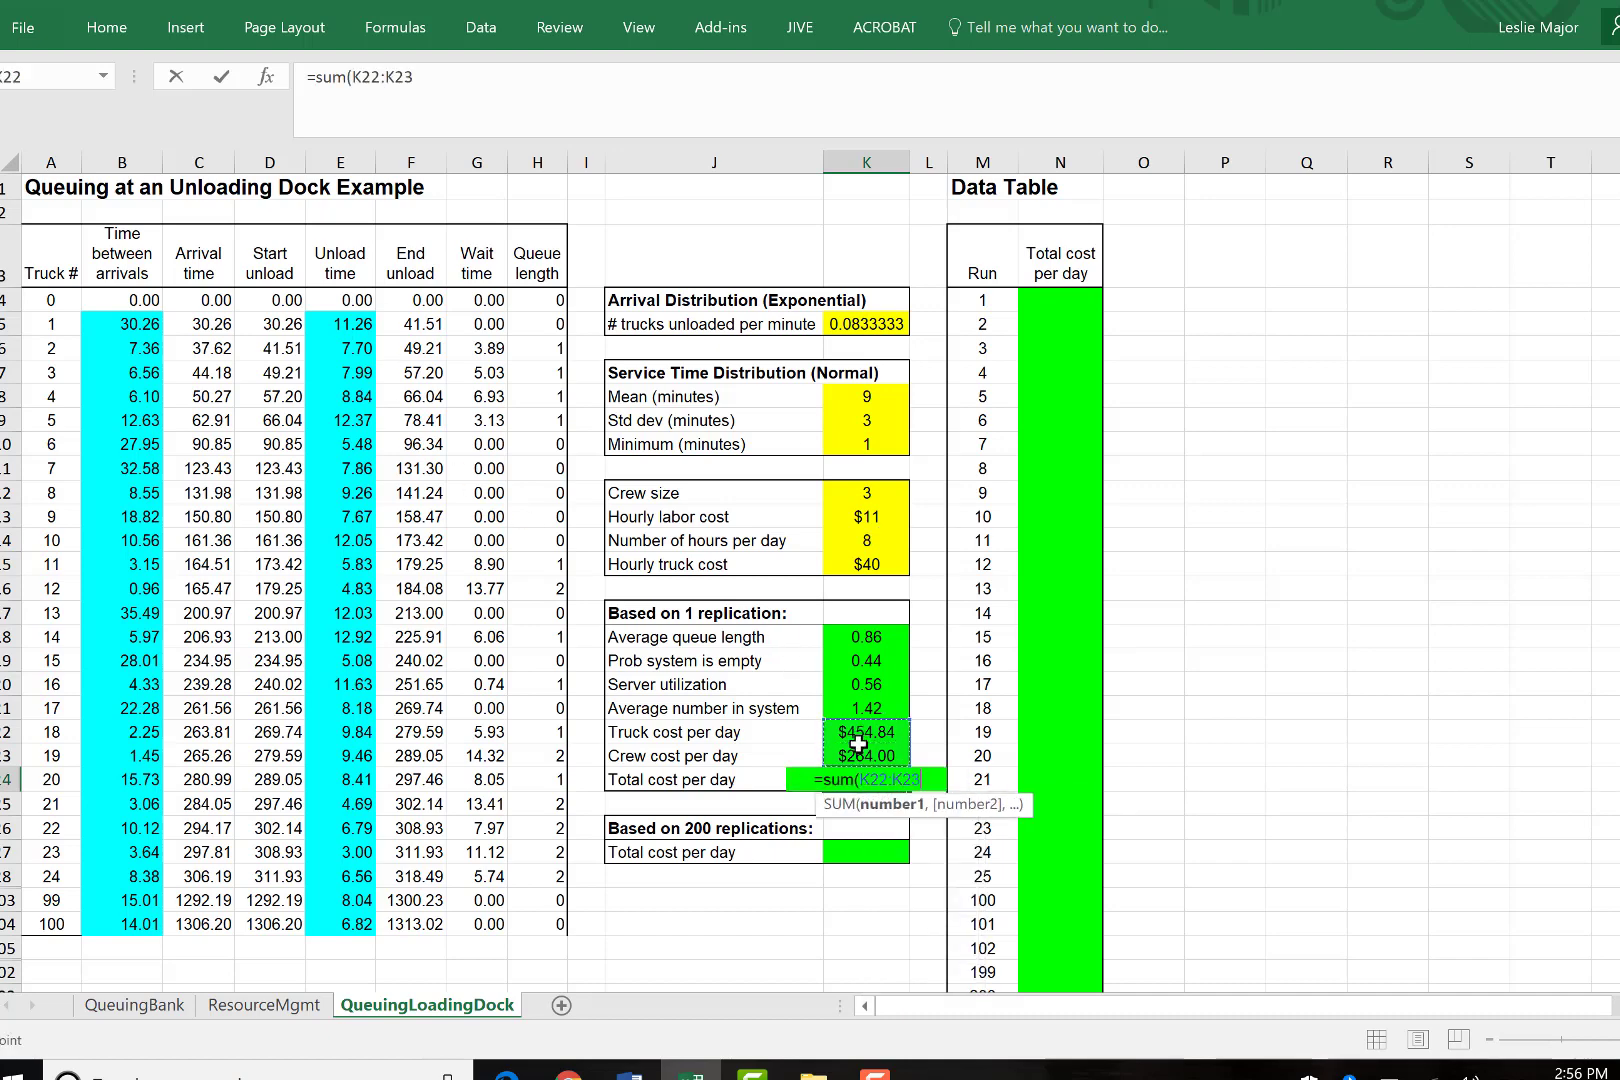
text())
key(Return)
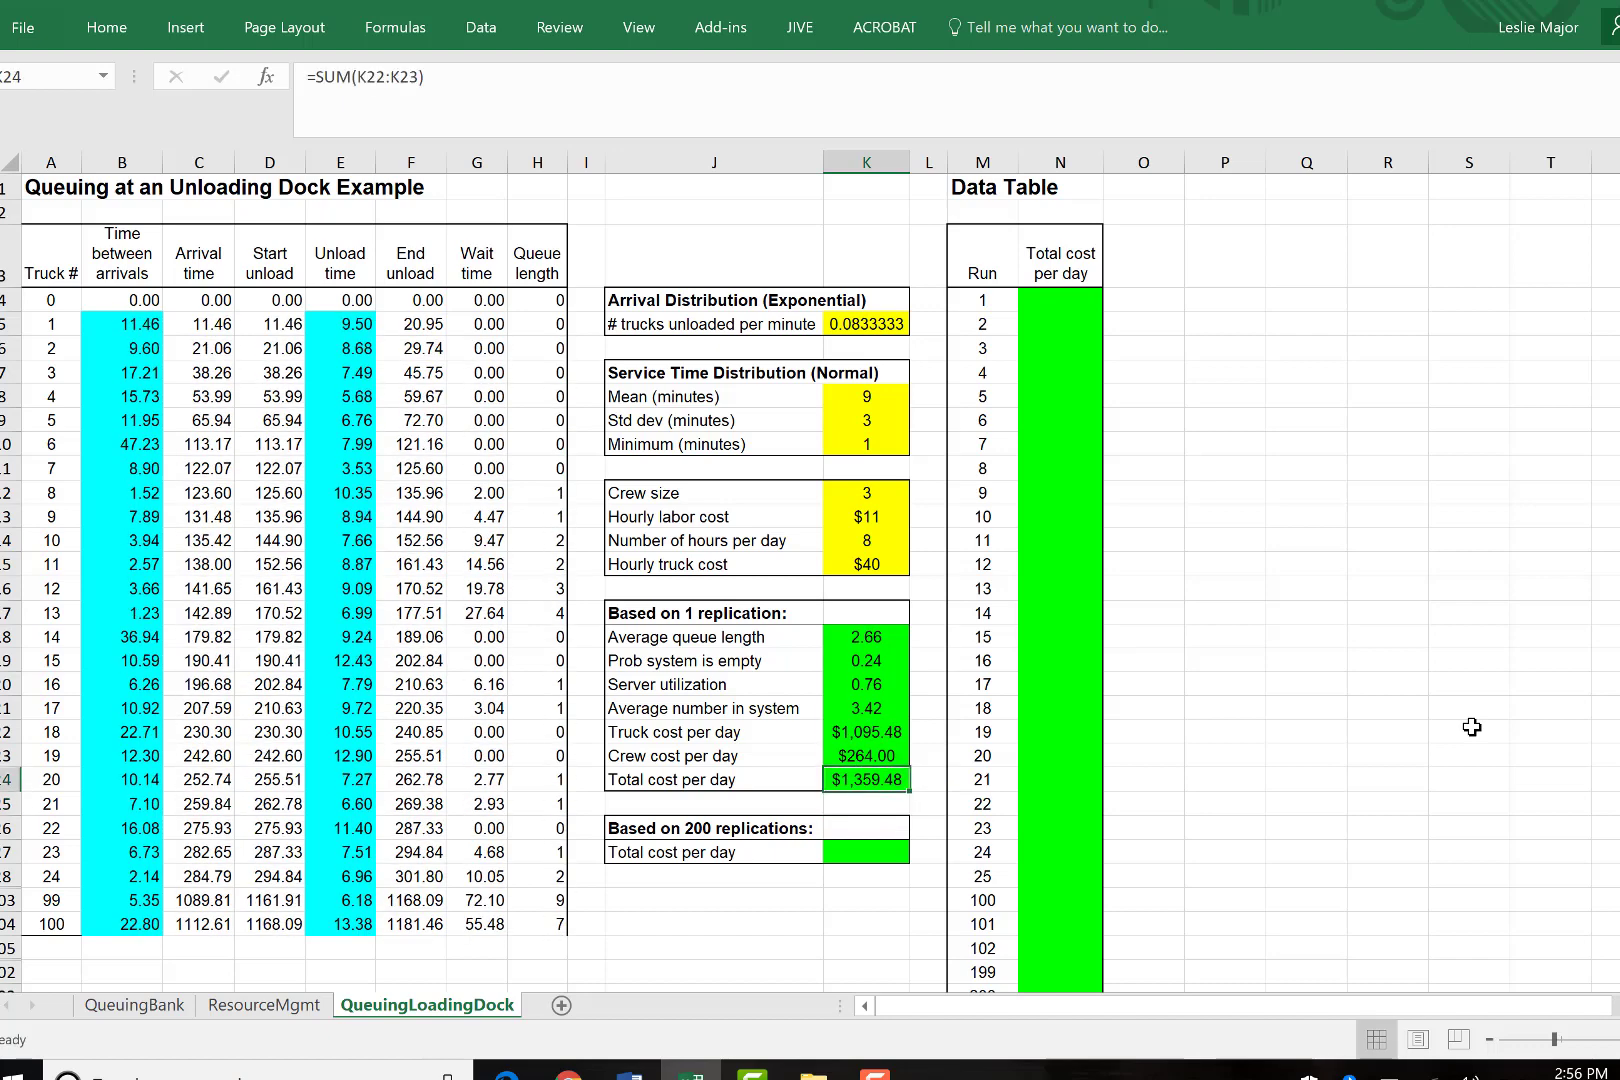
Link run 1's total cost cell N4 to K24 with =K24.
click(1057, 309)
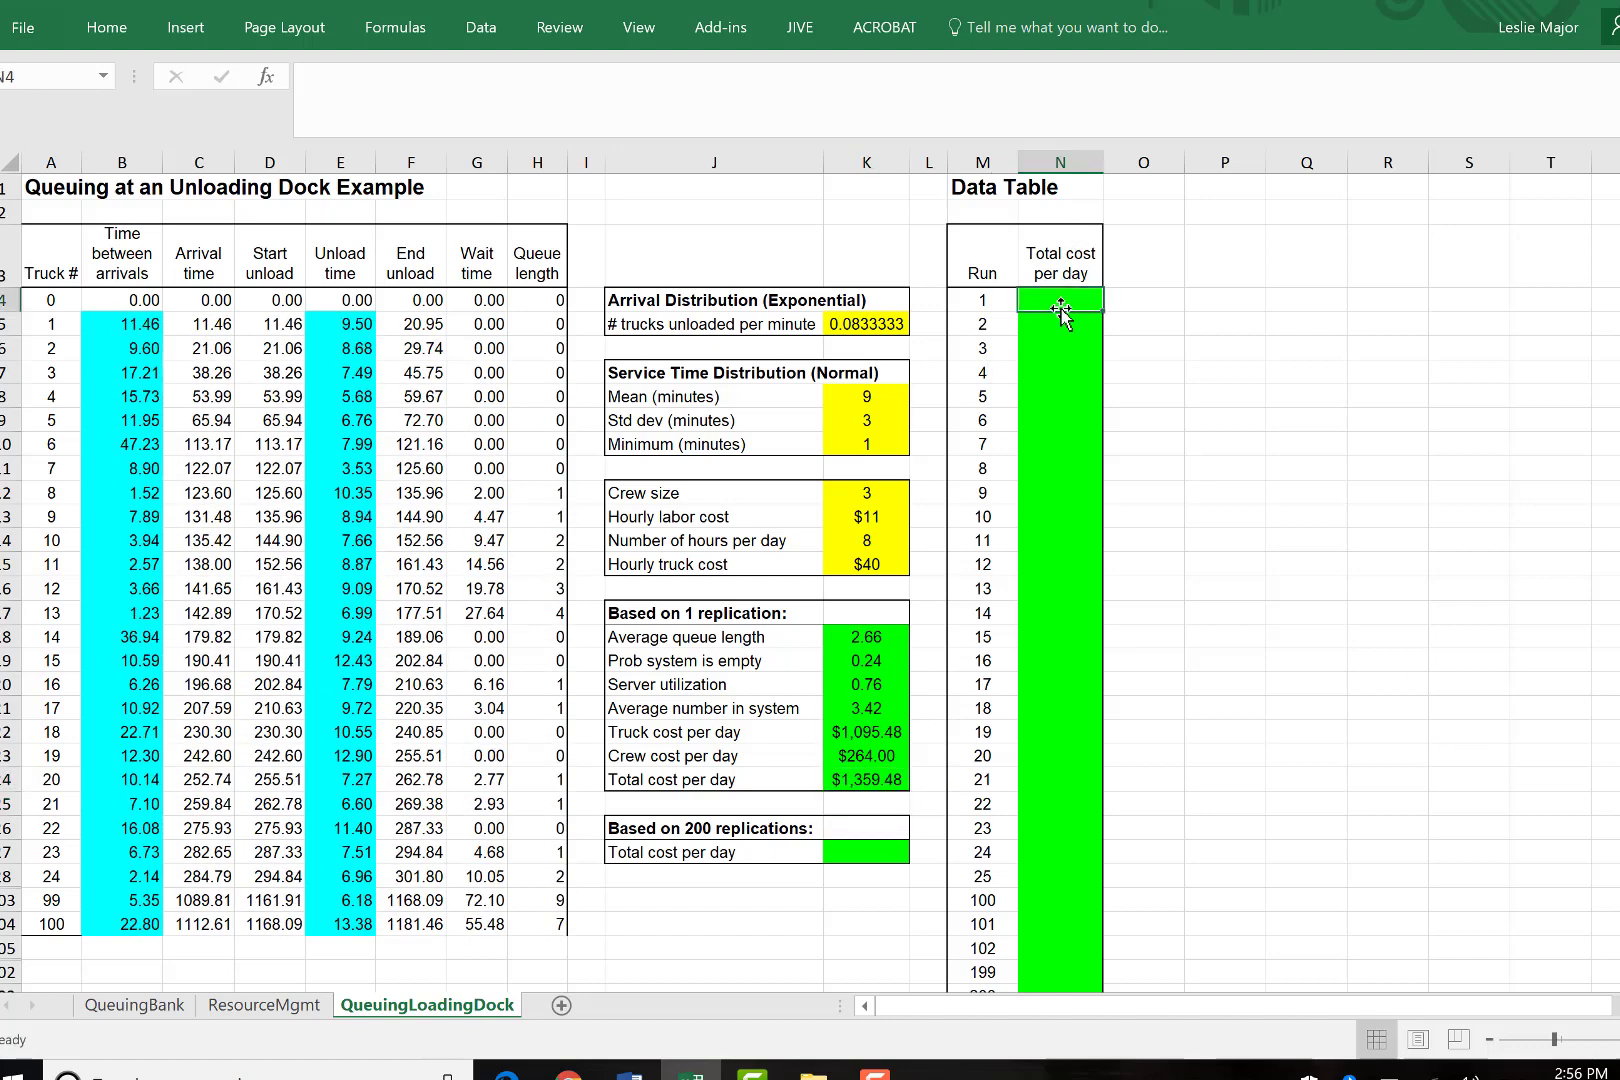
text(=)
click(872, 778)
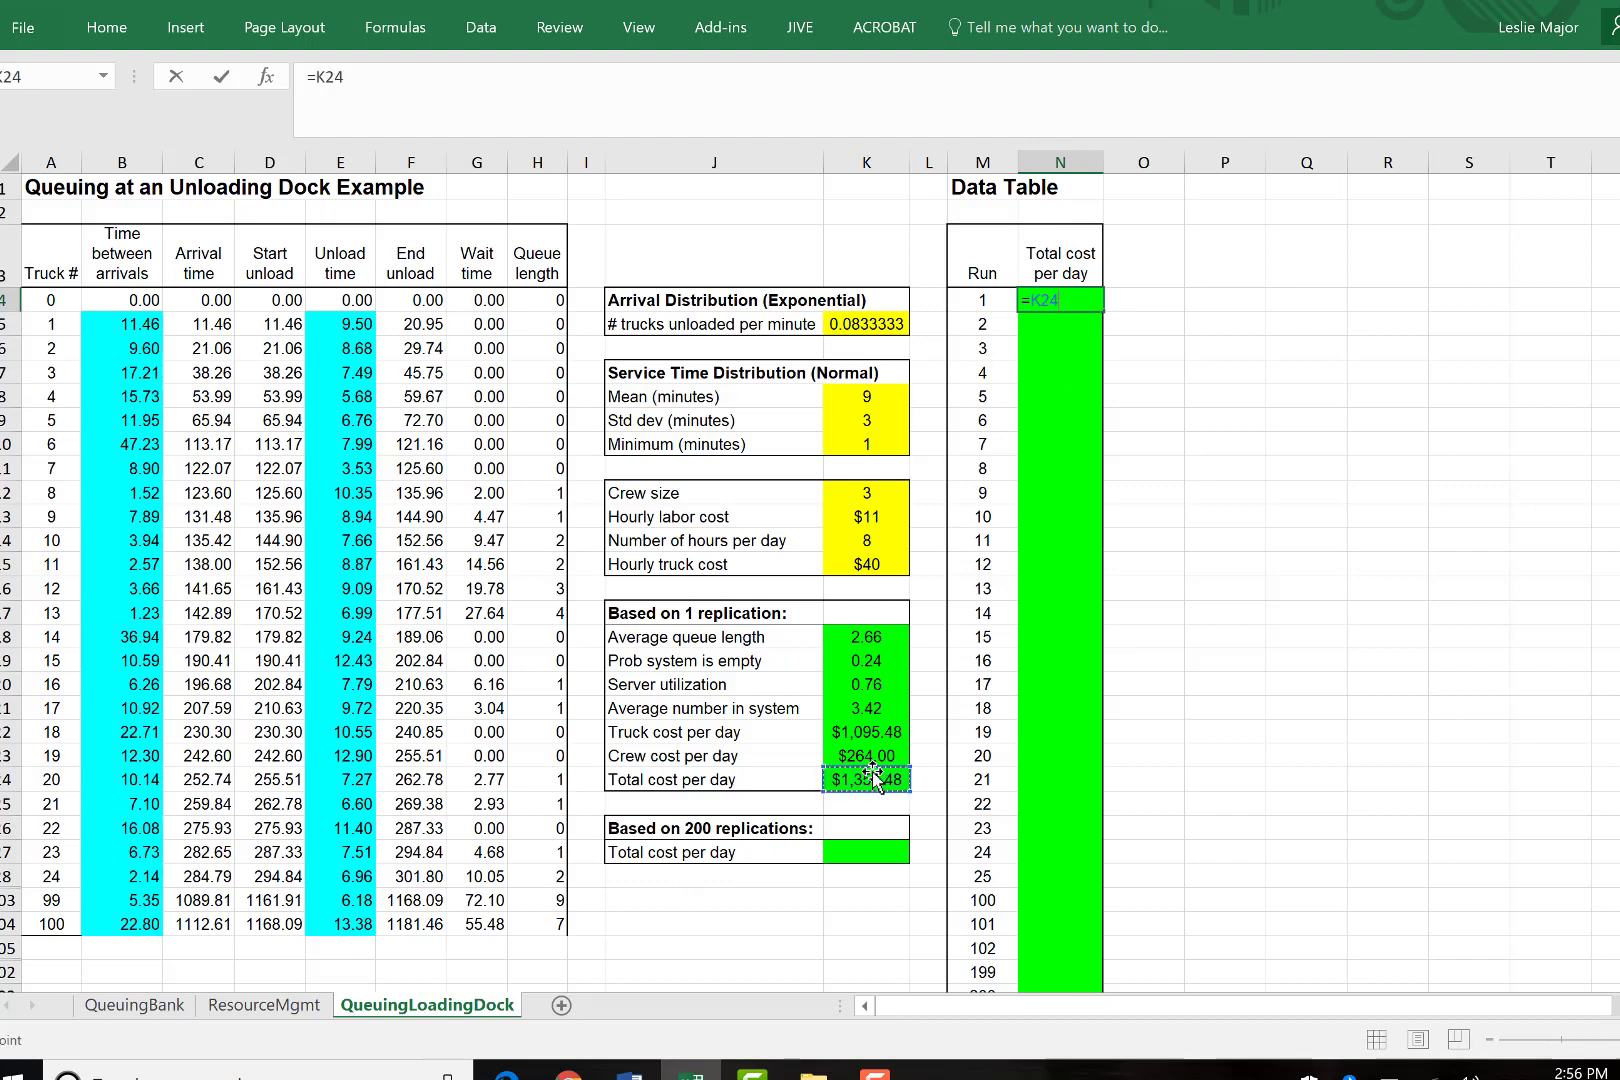
key(ctrl+Return)
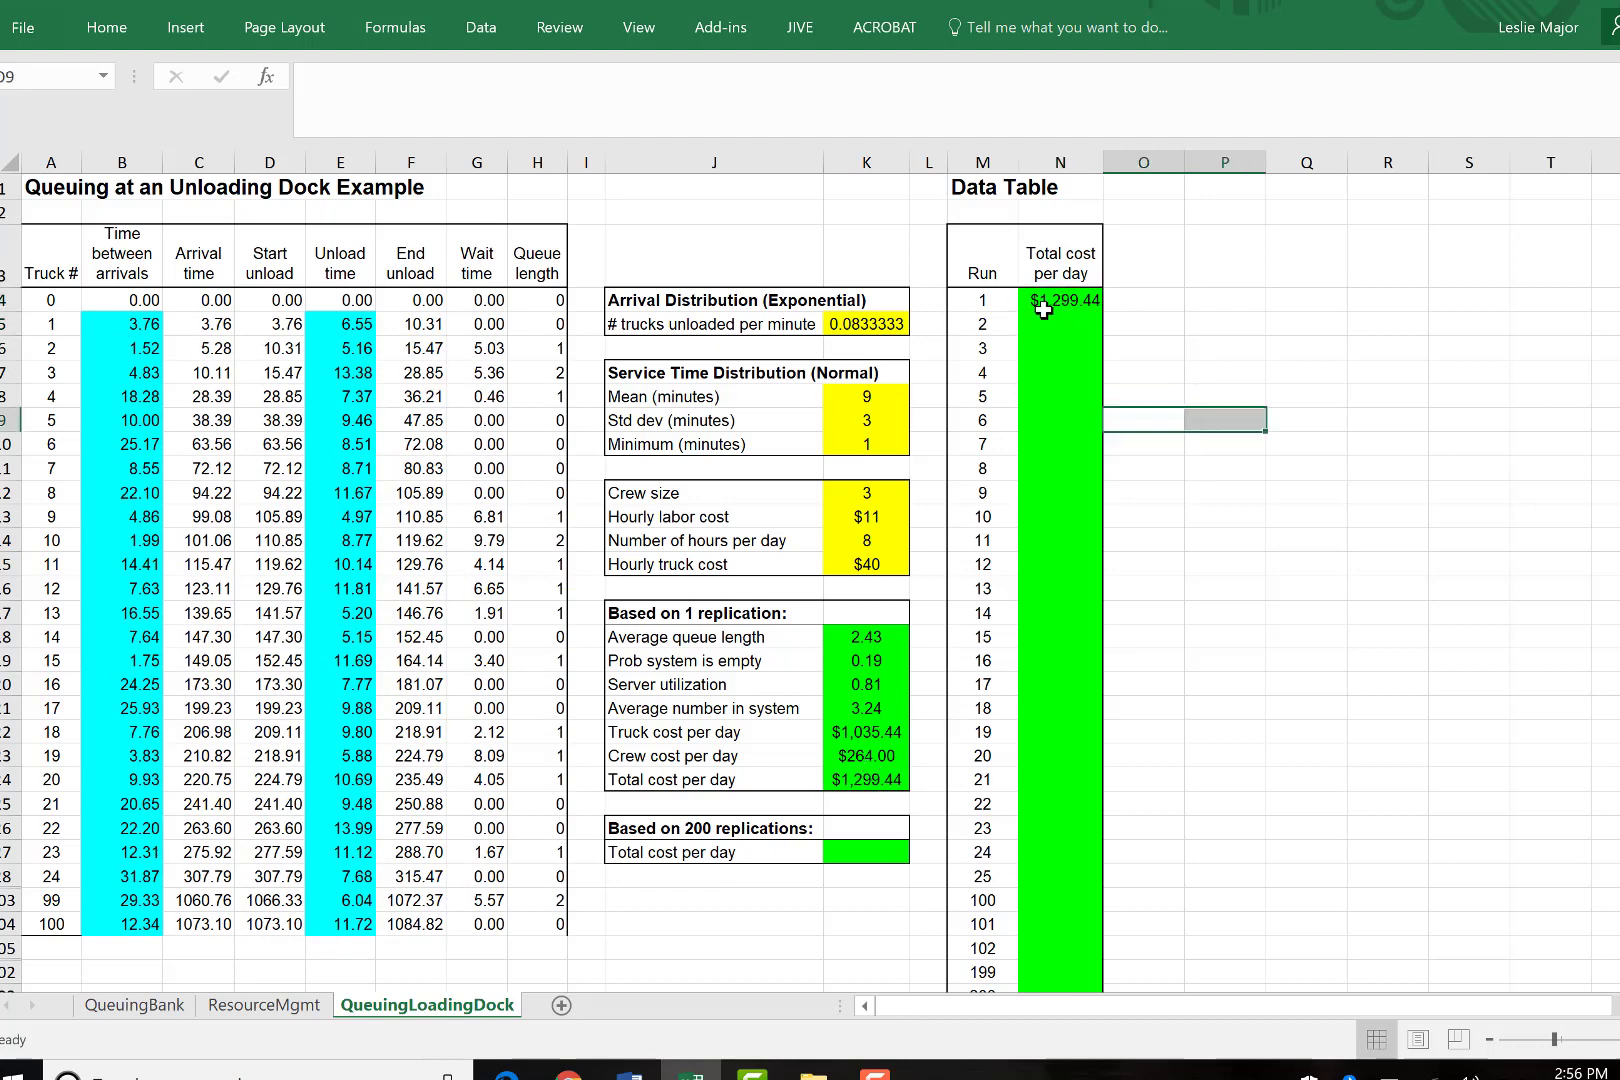
Build a Data Table over M4:N204 with column input cell $Q$9.
click(991, 297)
key(shift+Right)
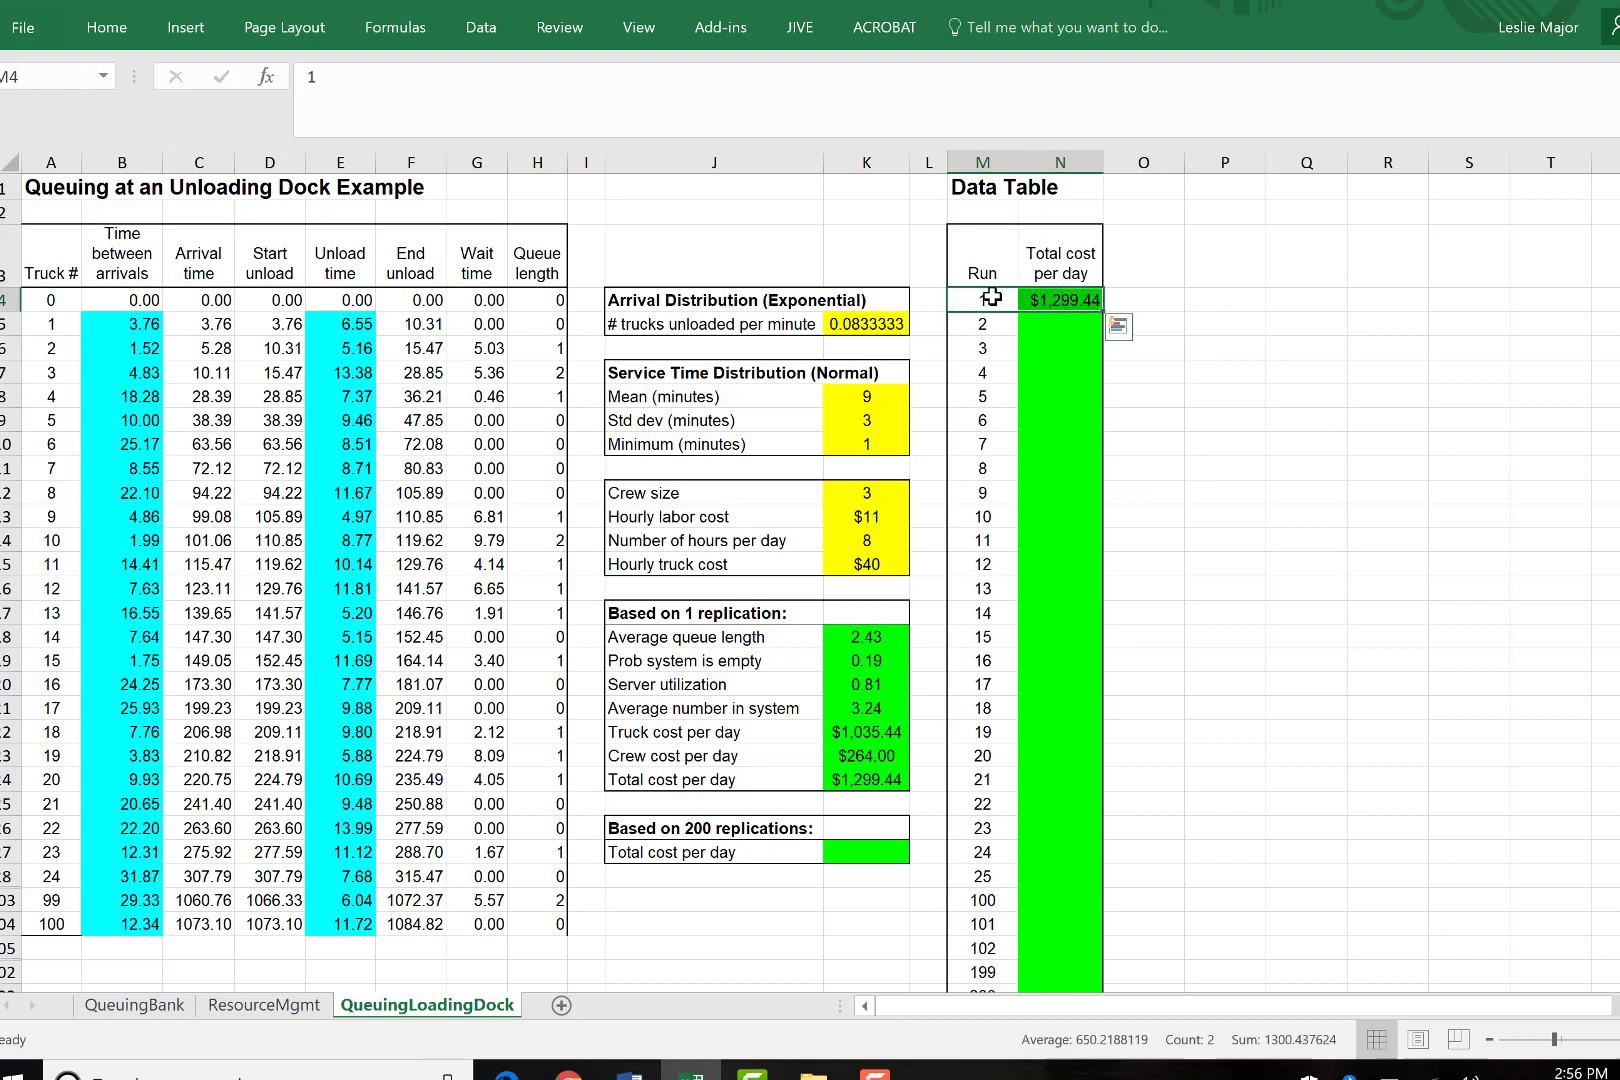
key(ctrl+shift+Down)
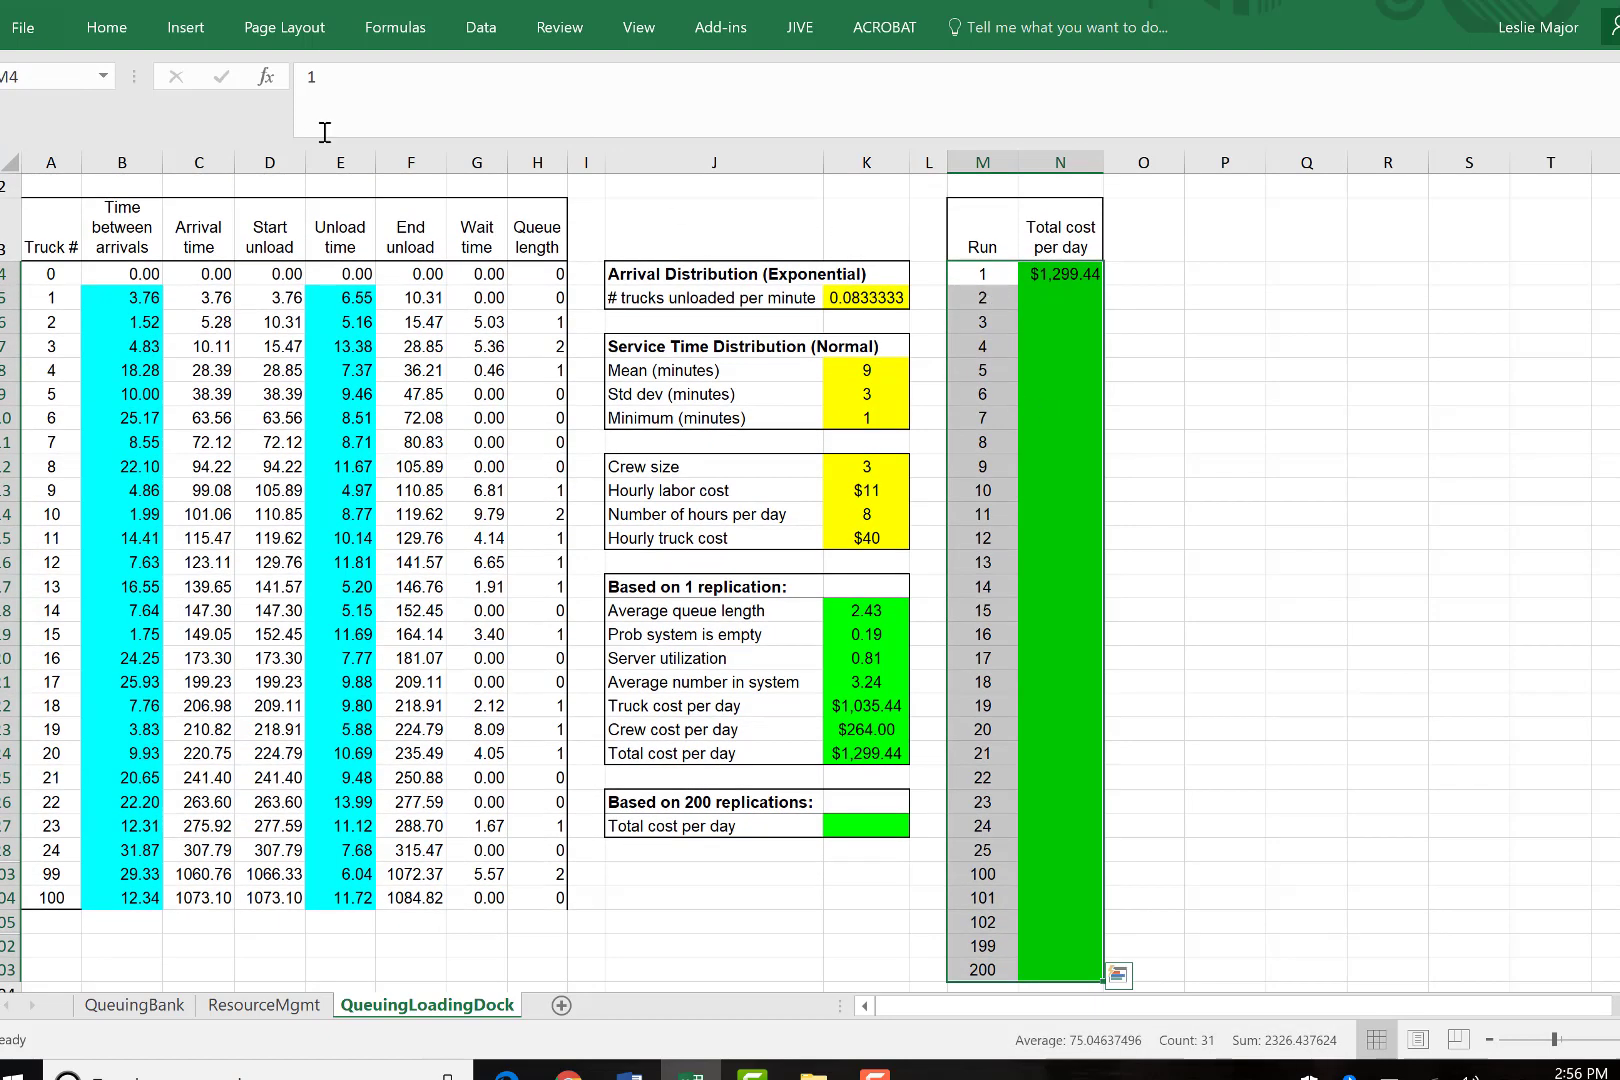
click(497, 28)
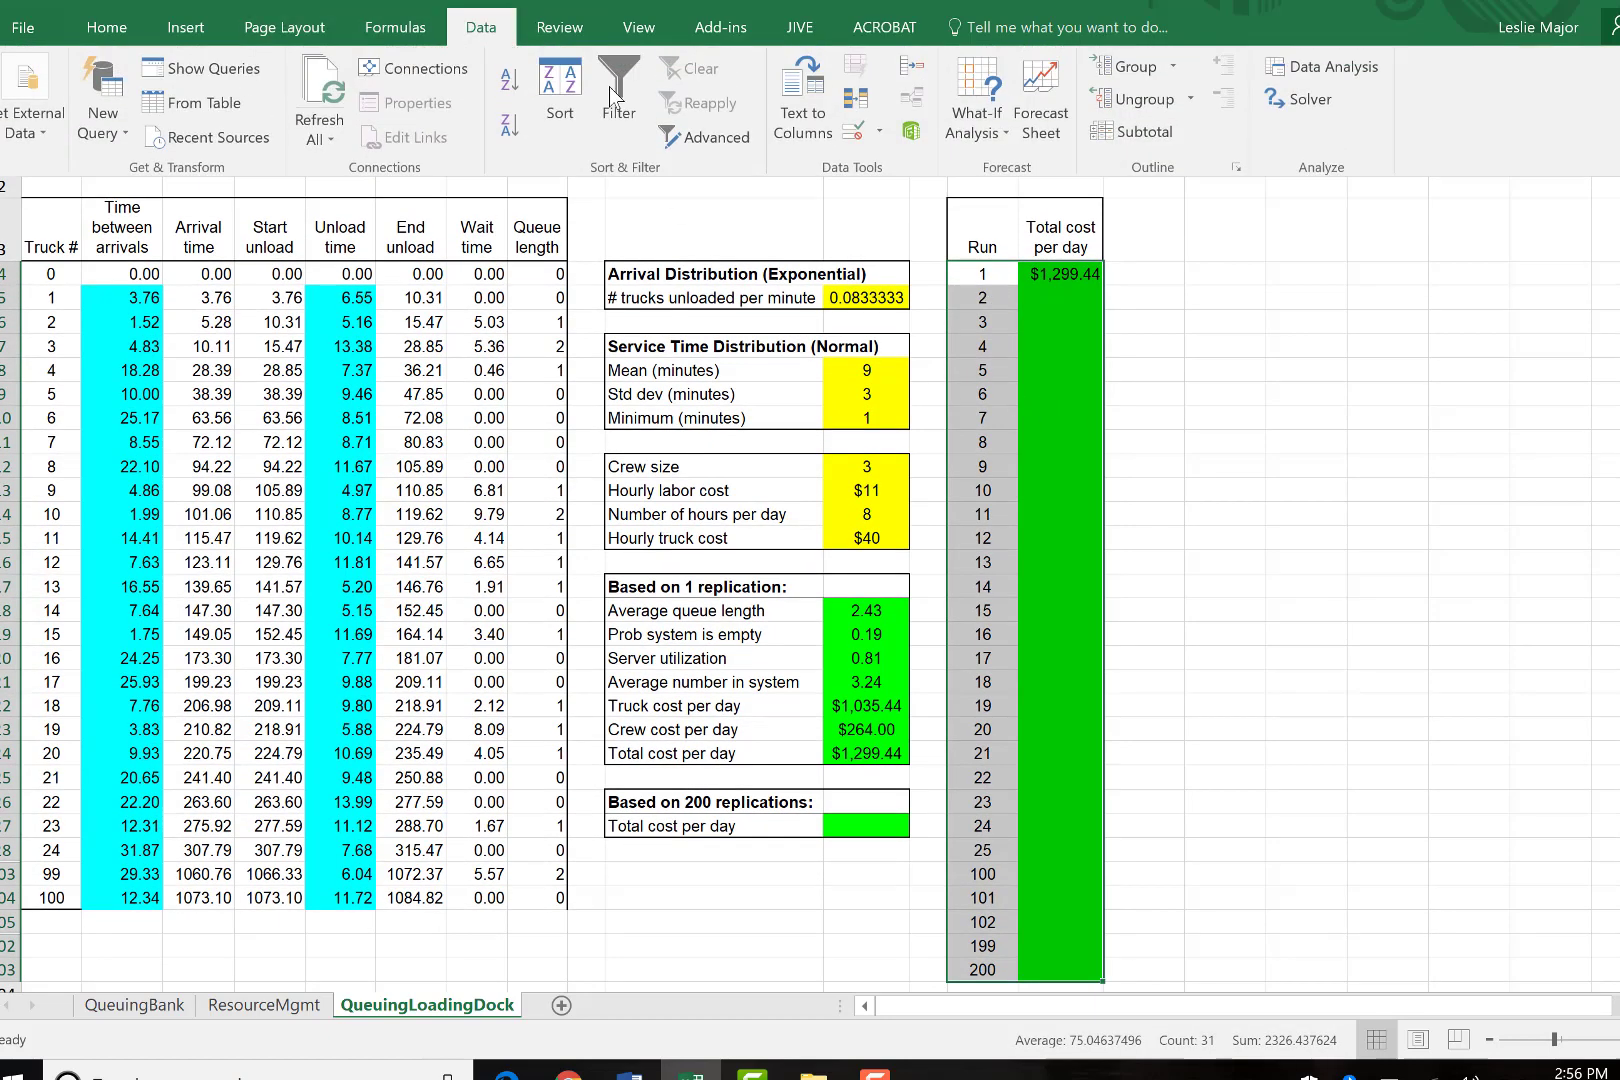
click(958, 120)
click(1016, 231)
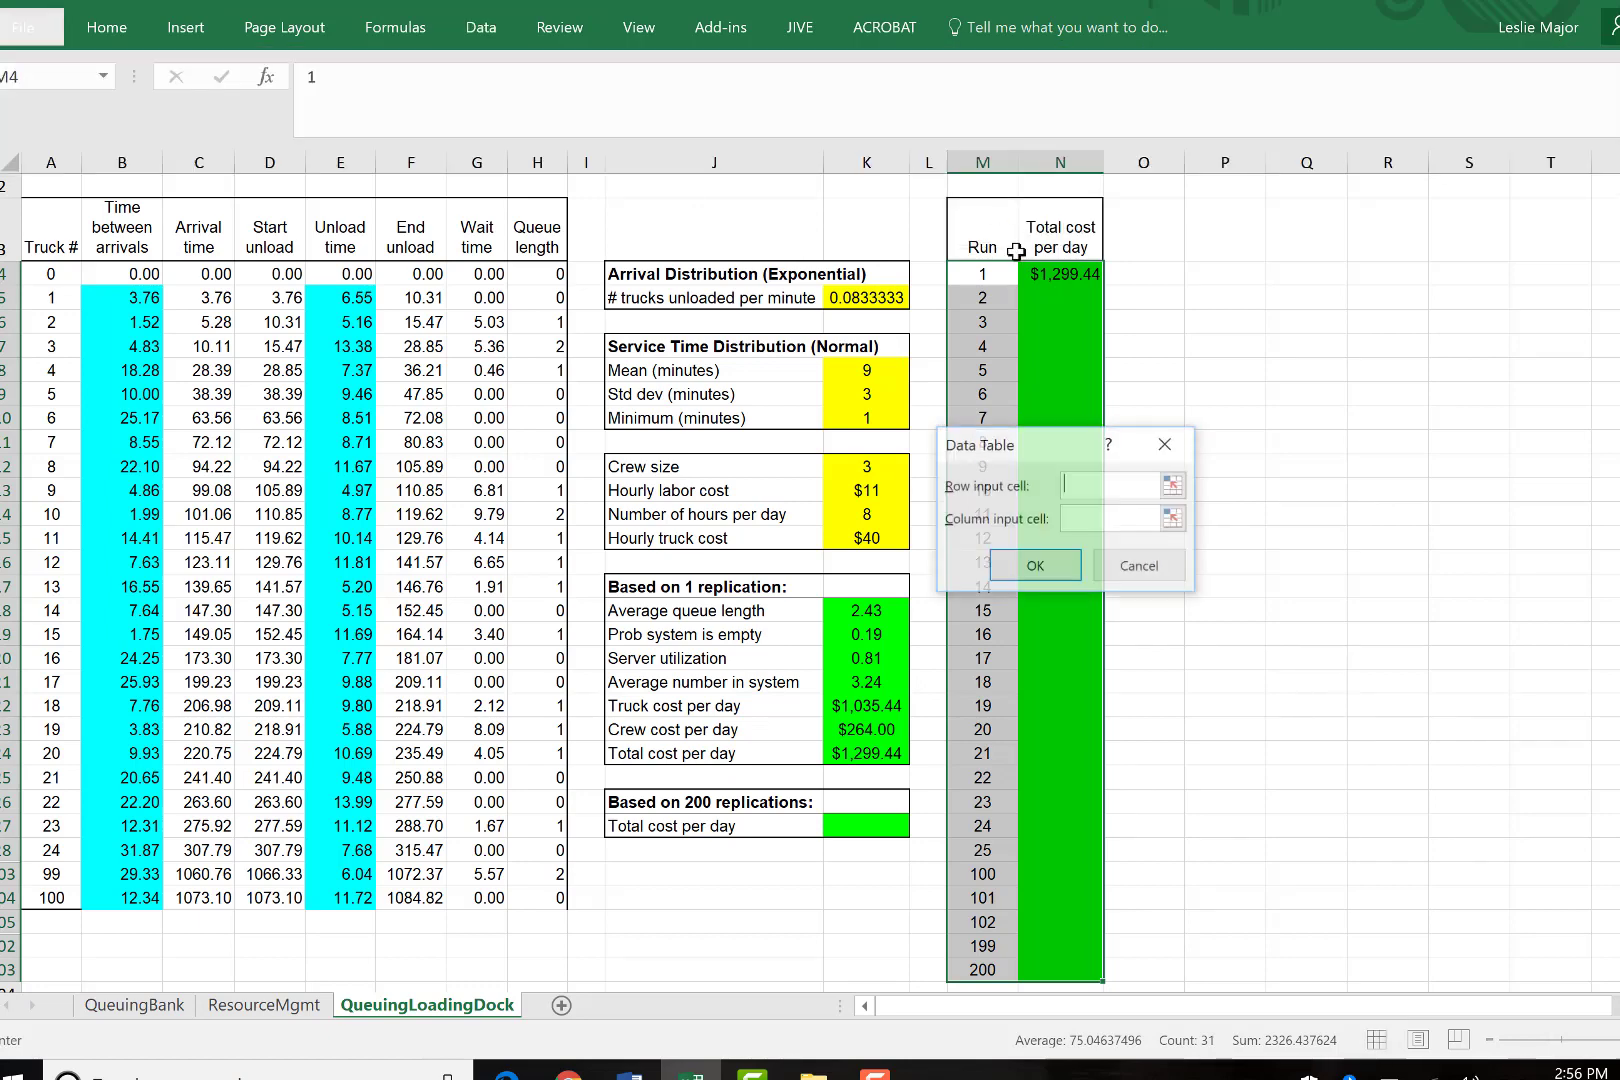
click(1085, 518)
click(1300, 393)
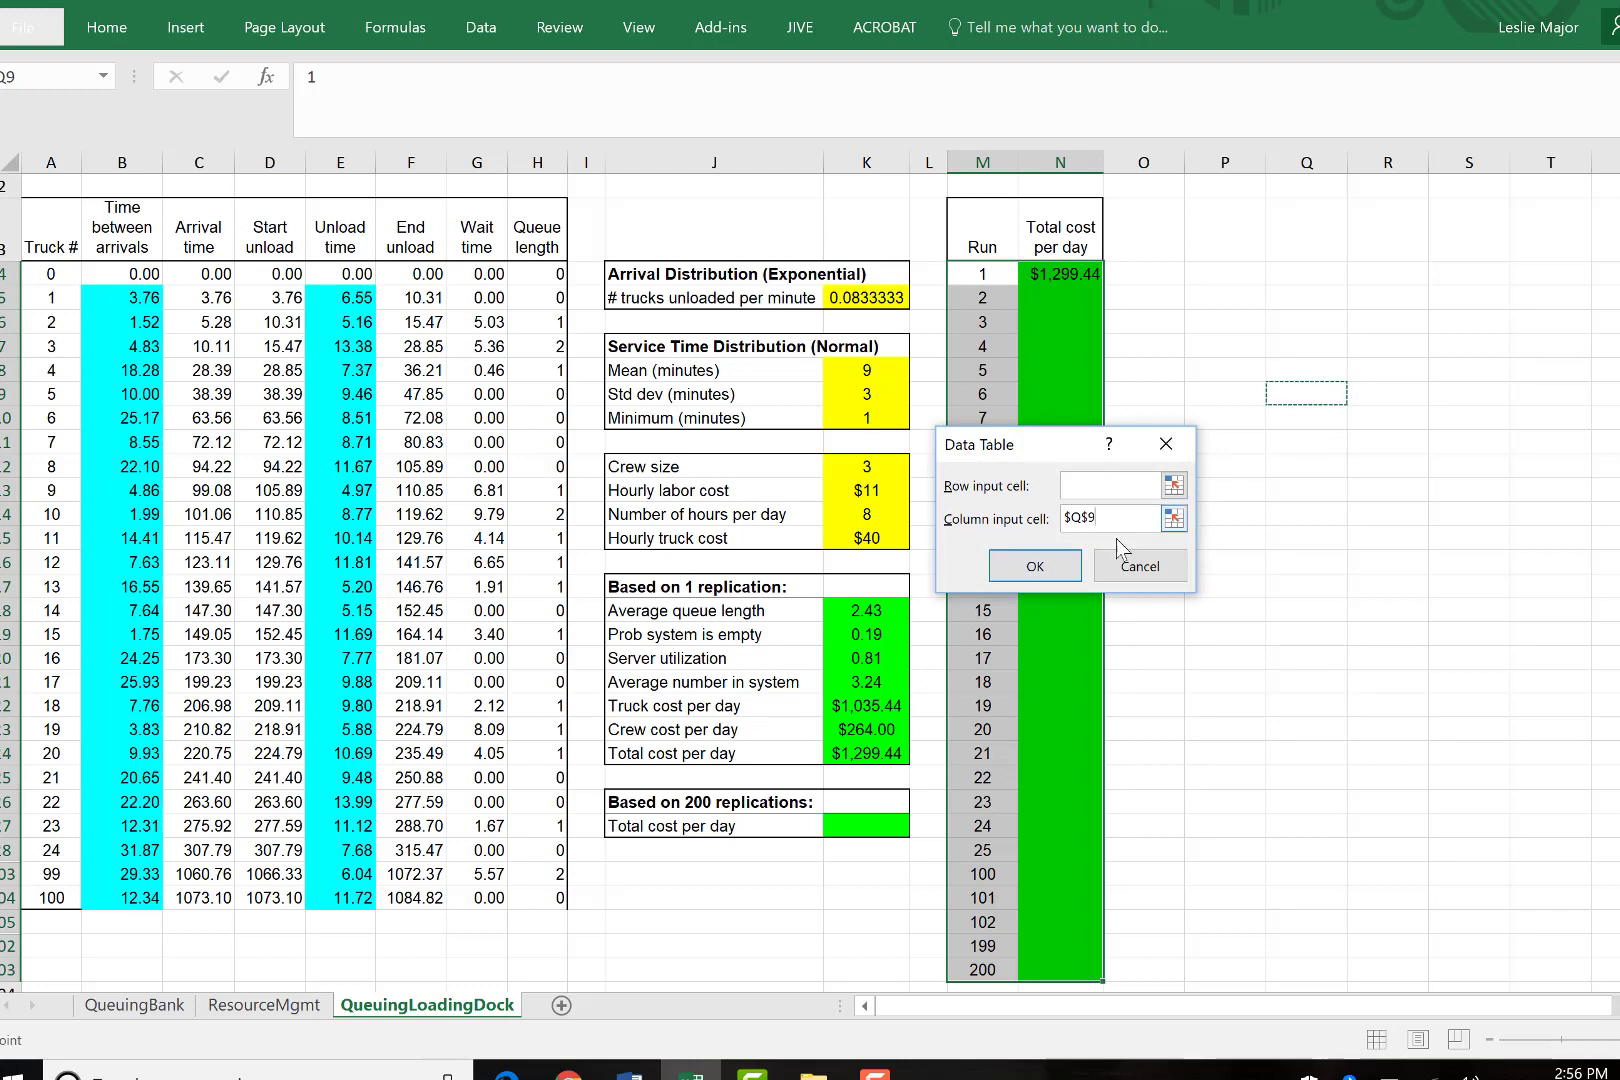
click(1073, 563)
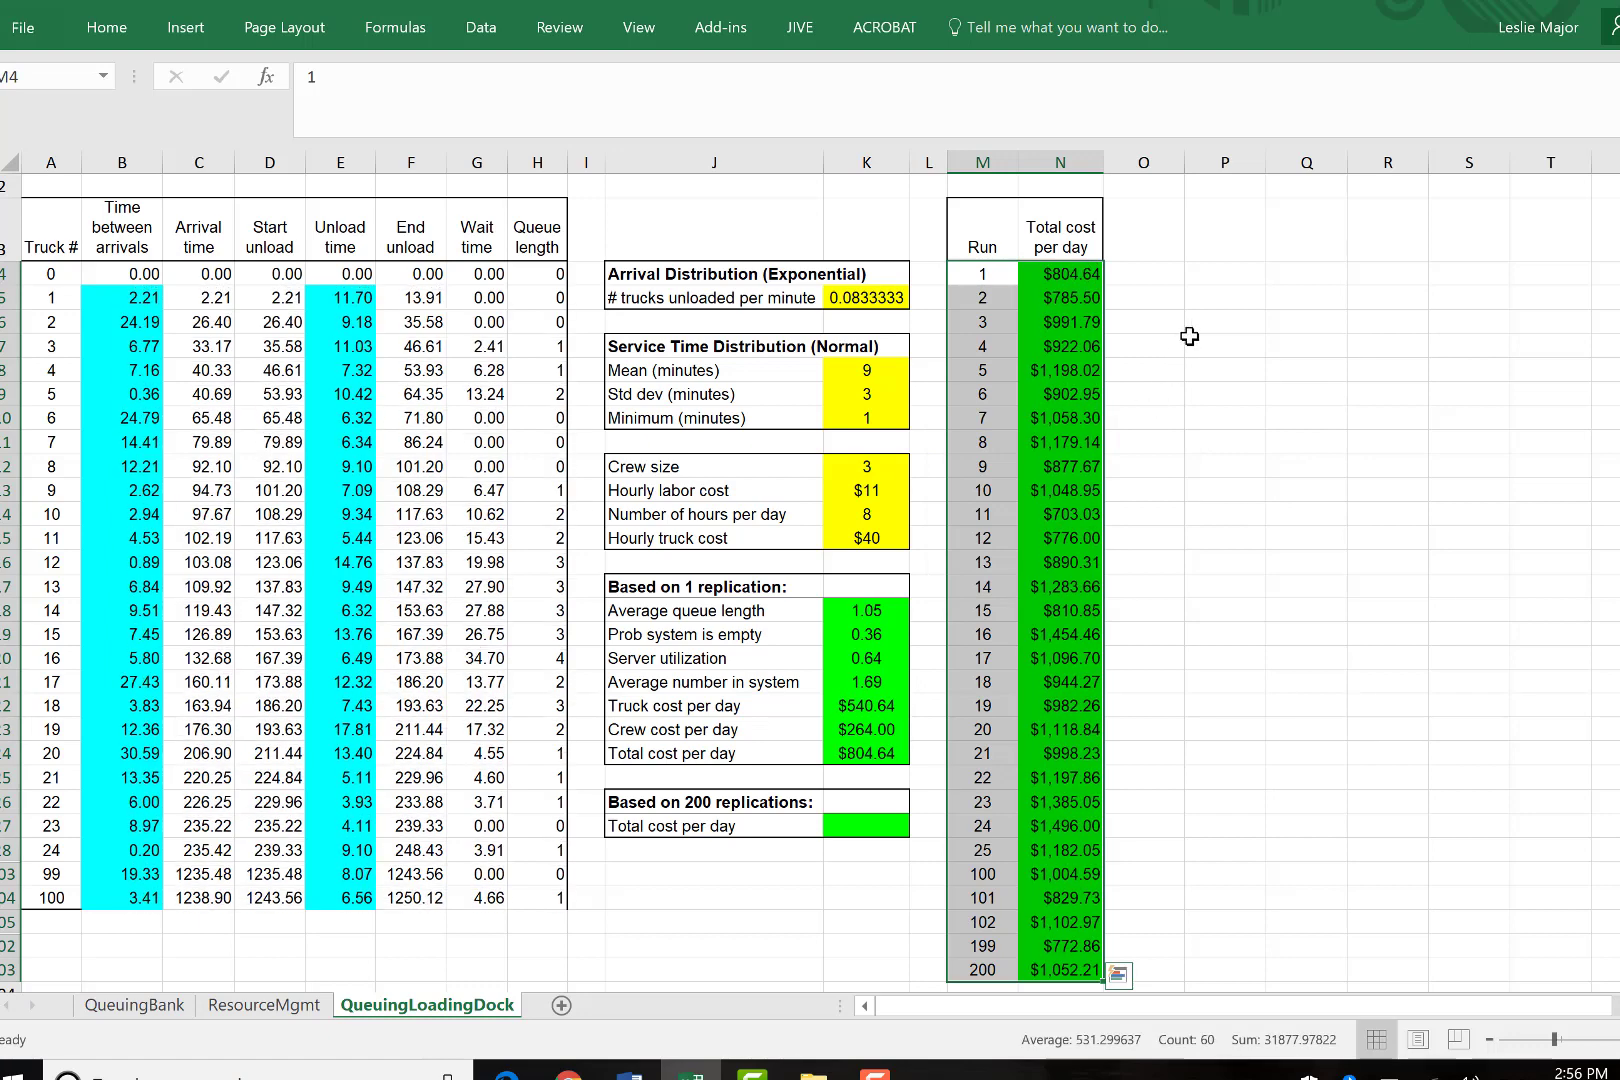
Enter =AVERAGE(N4:N203) in K27, giving an average daily cost of $1,075.51.
click(862, 824)
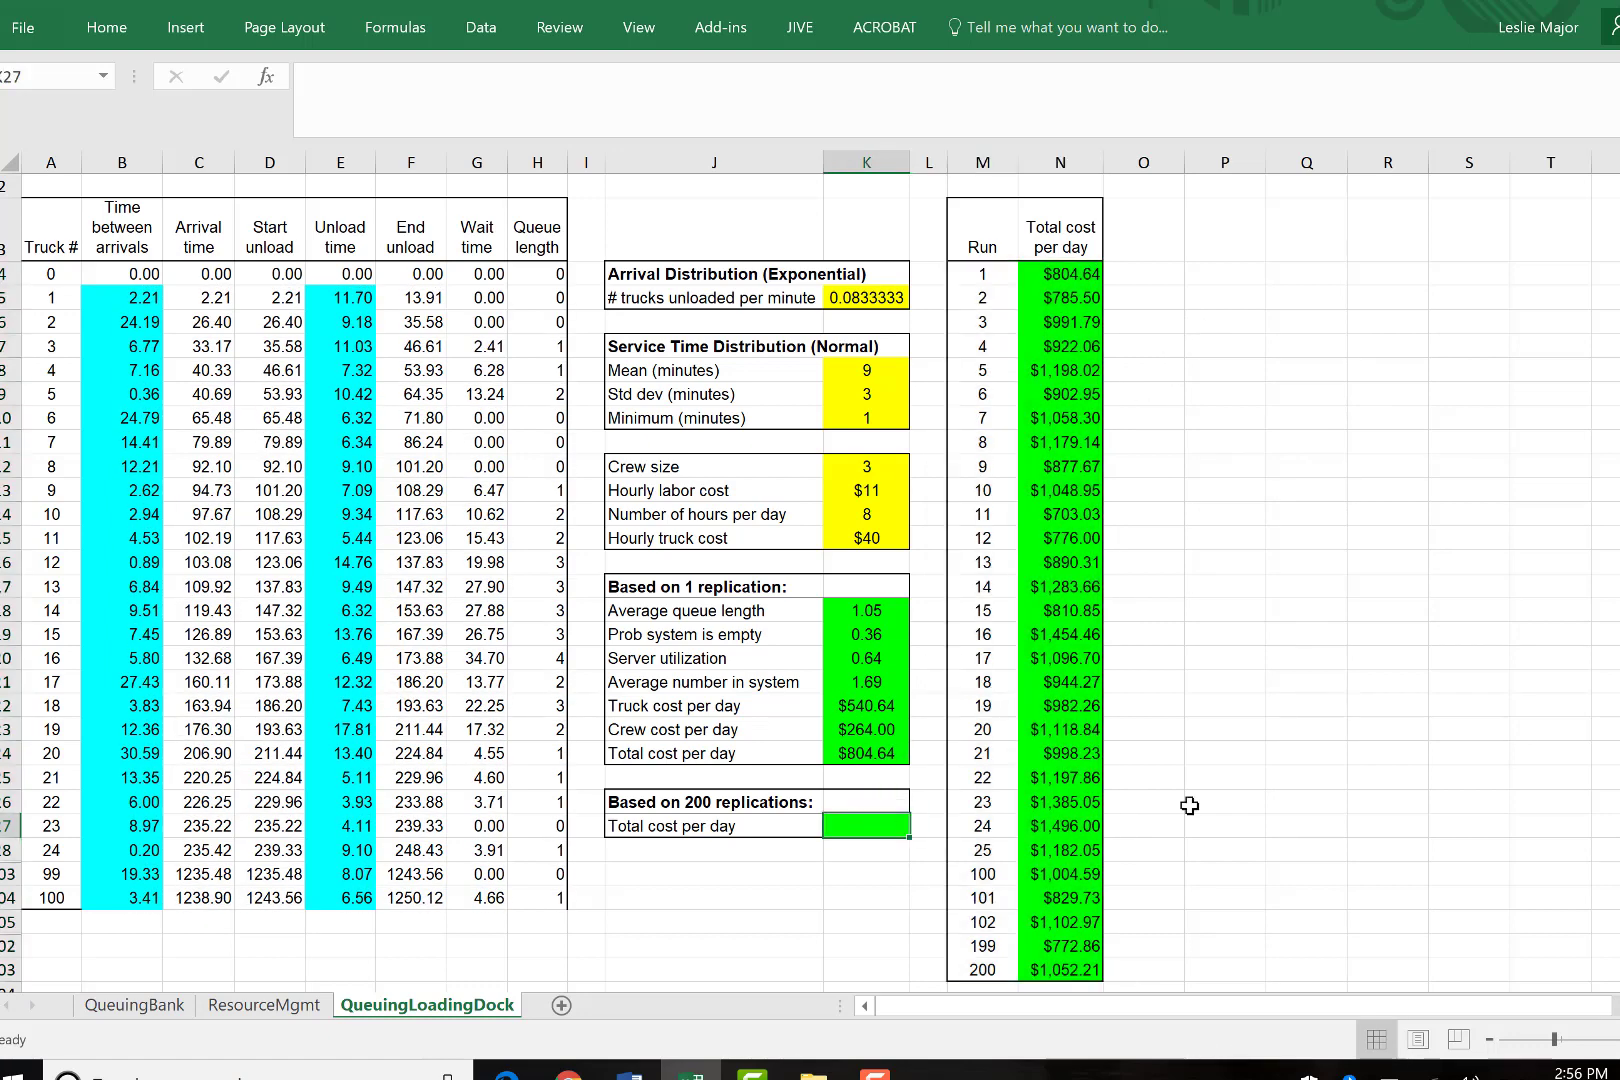
text(=average()
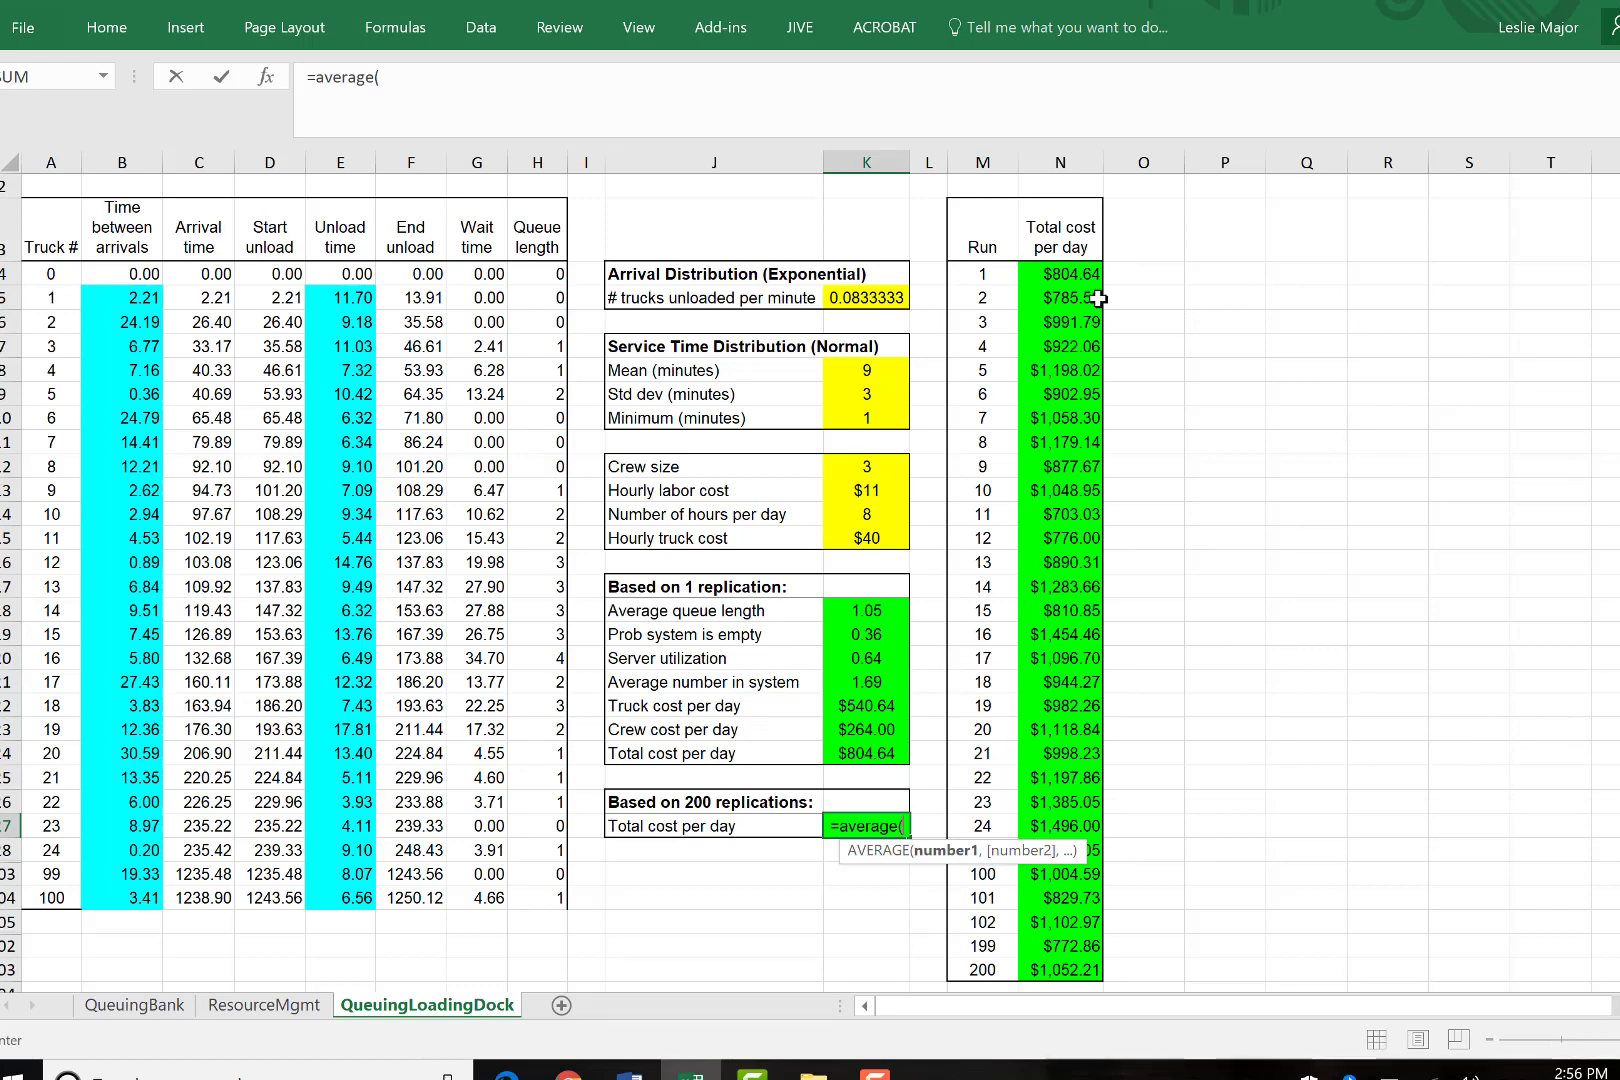
drag(1080, 276, 1050, 882)
text())
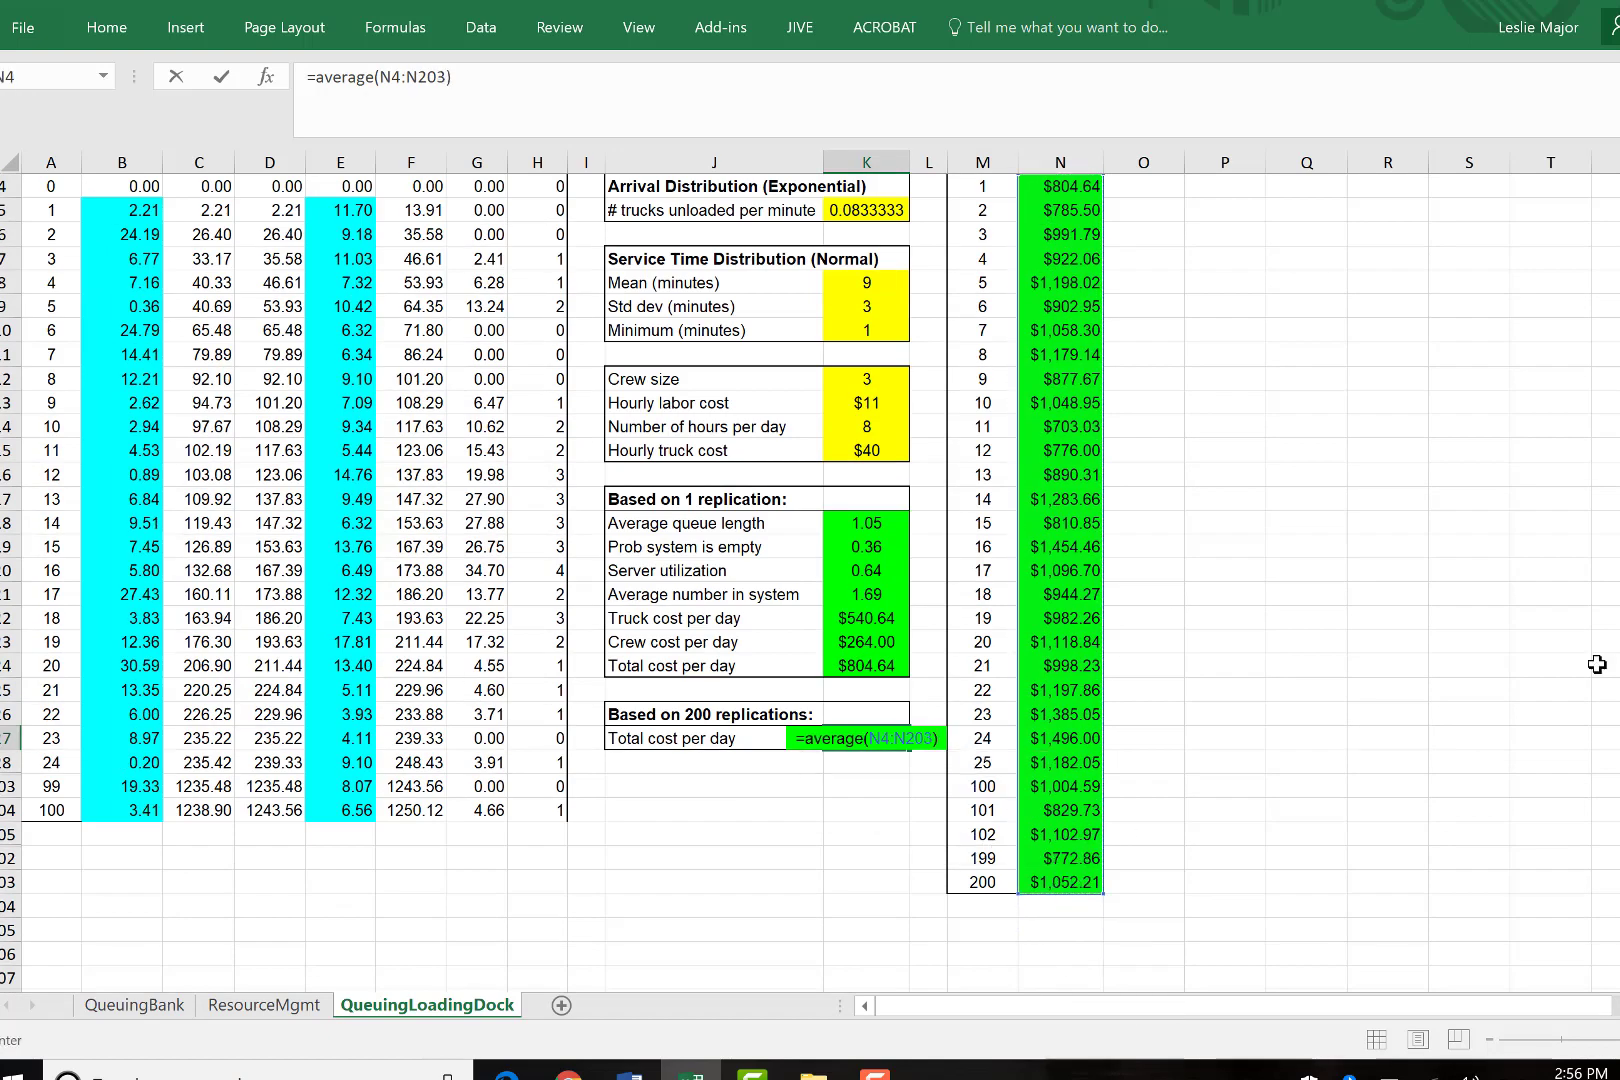
key(Return)
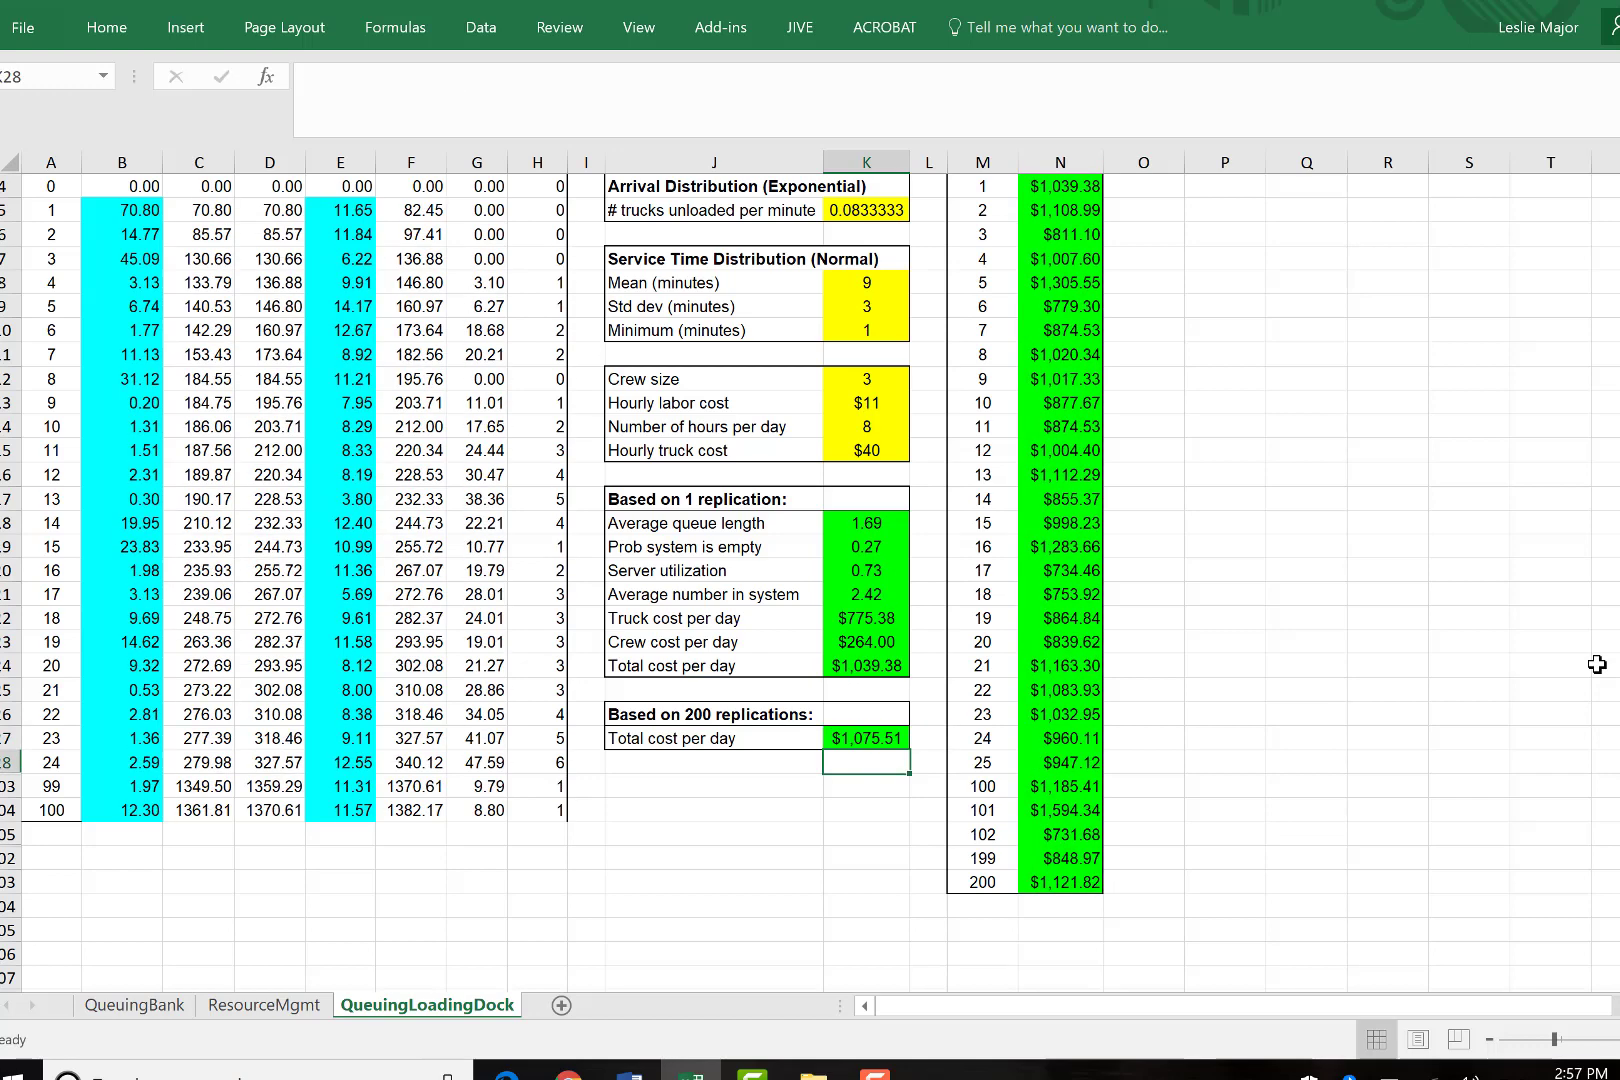
click(859, 736)
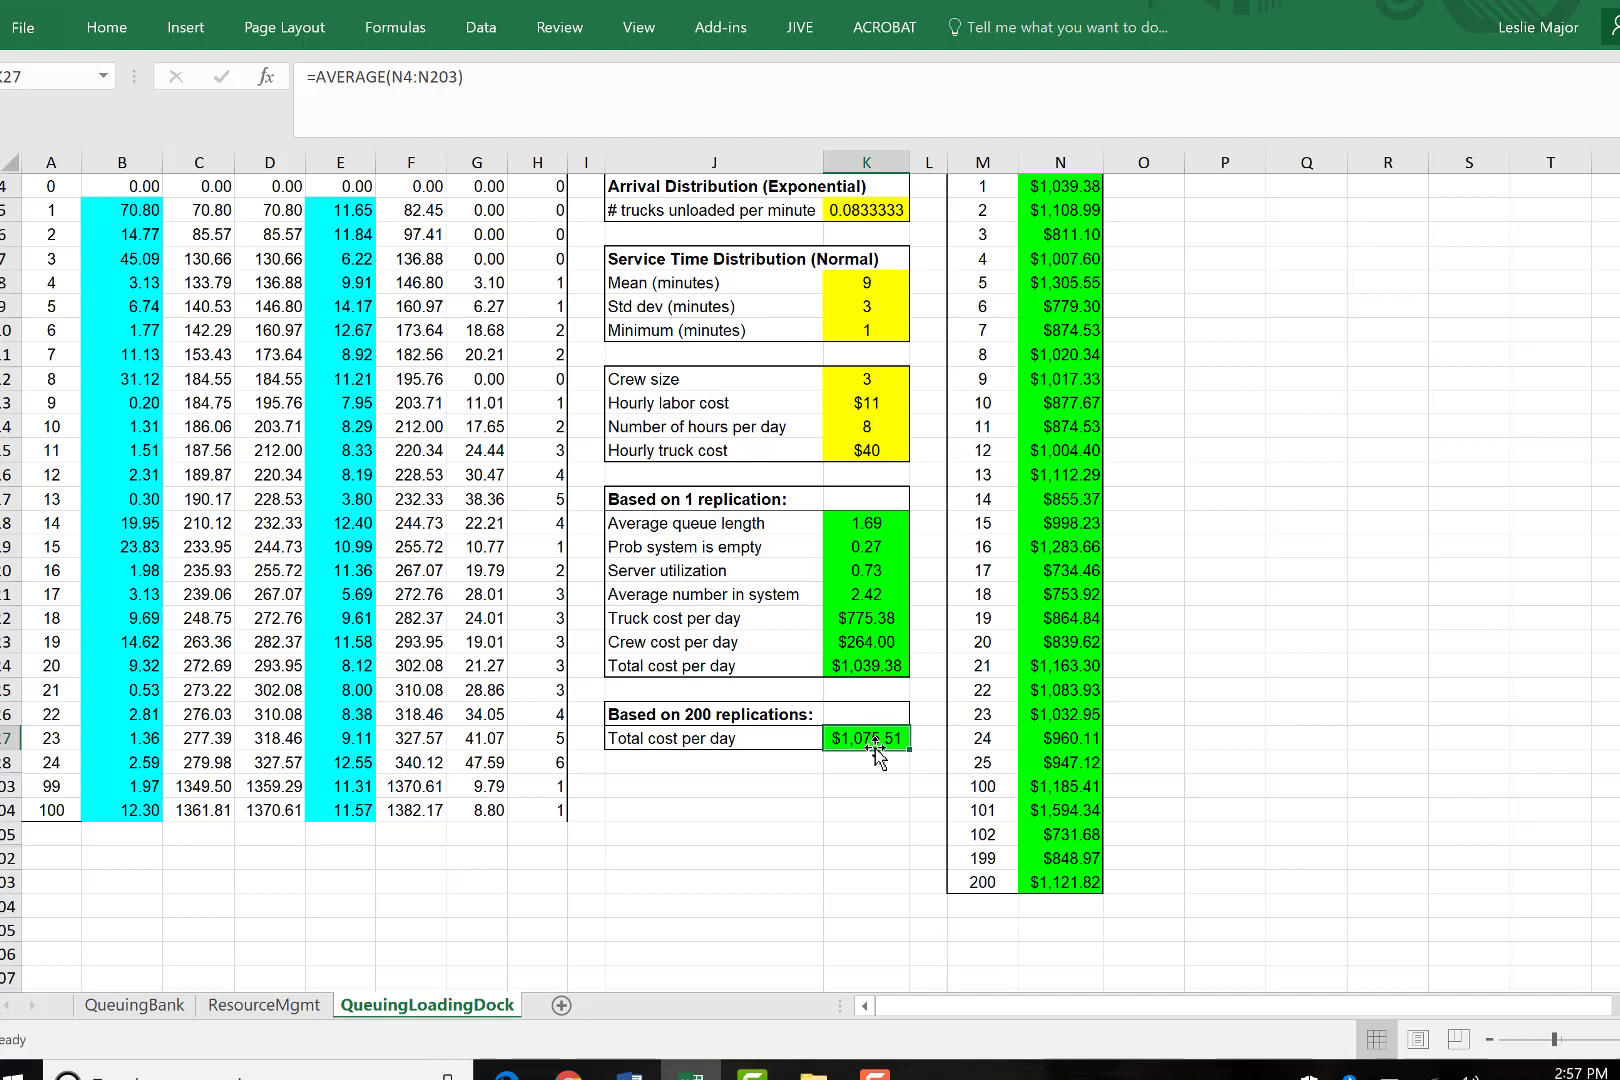
scroll(878, 757, up, 1)
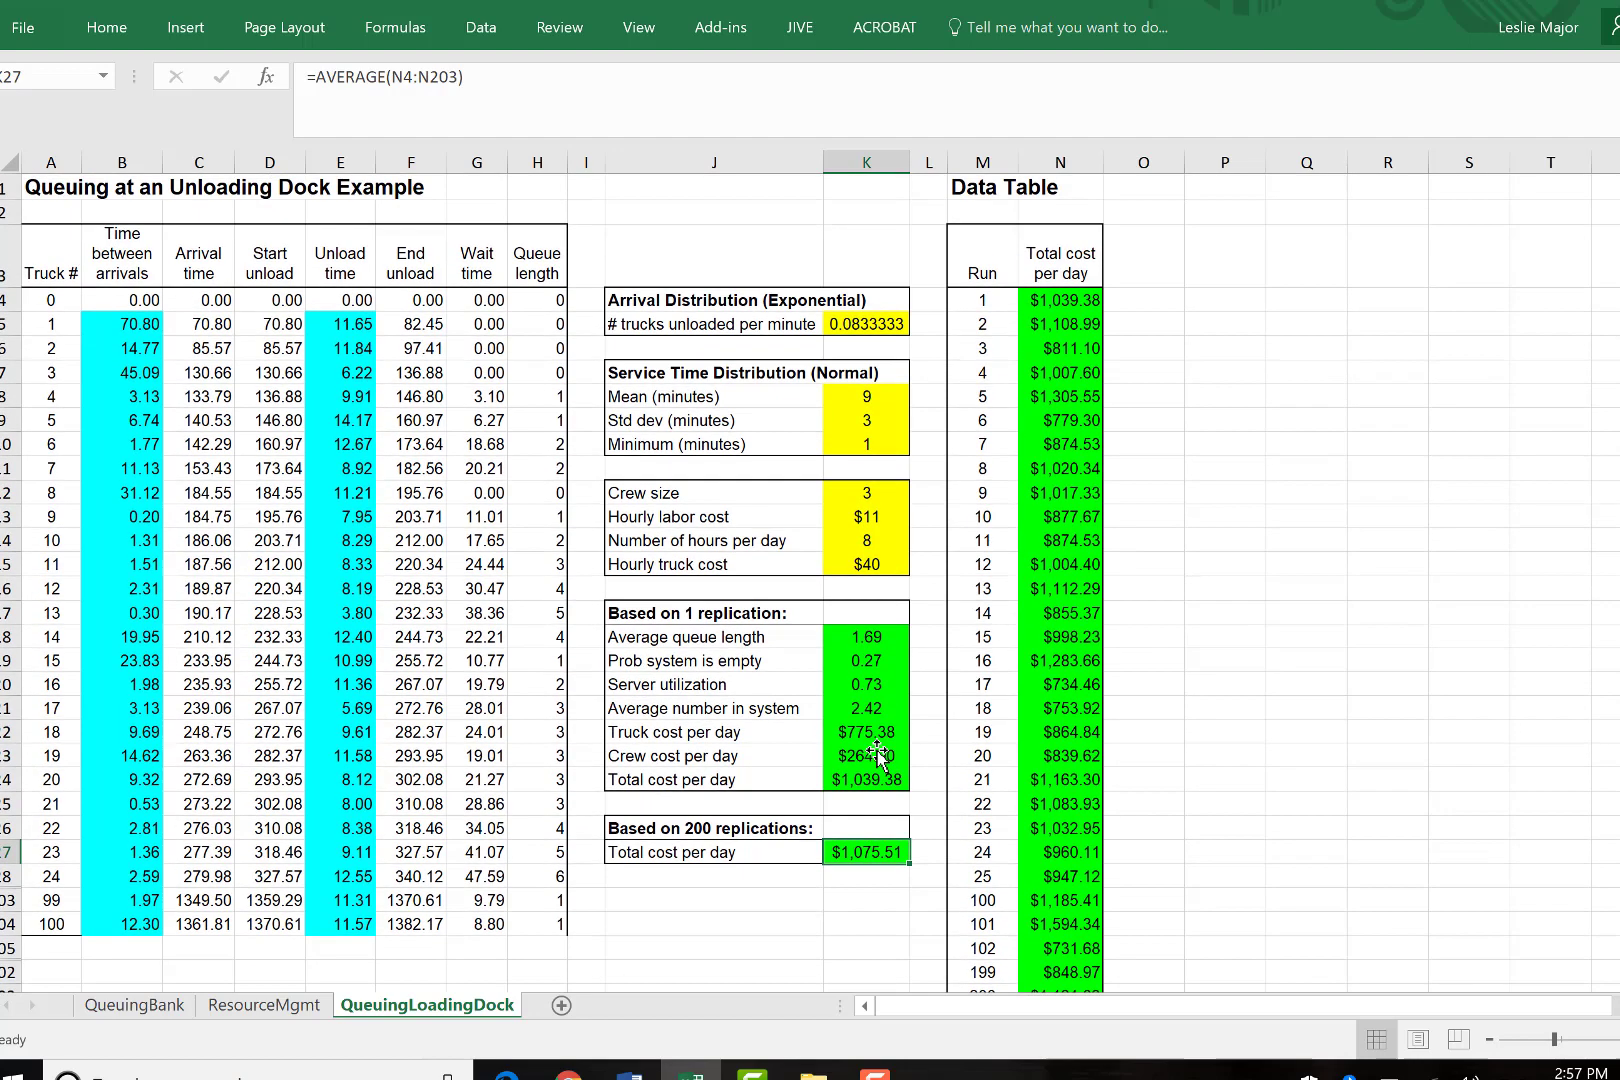